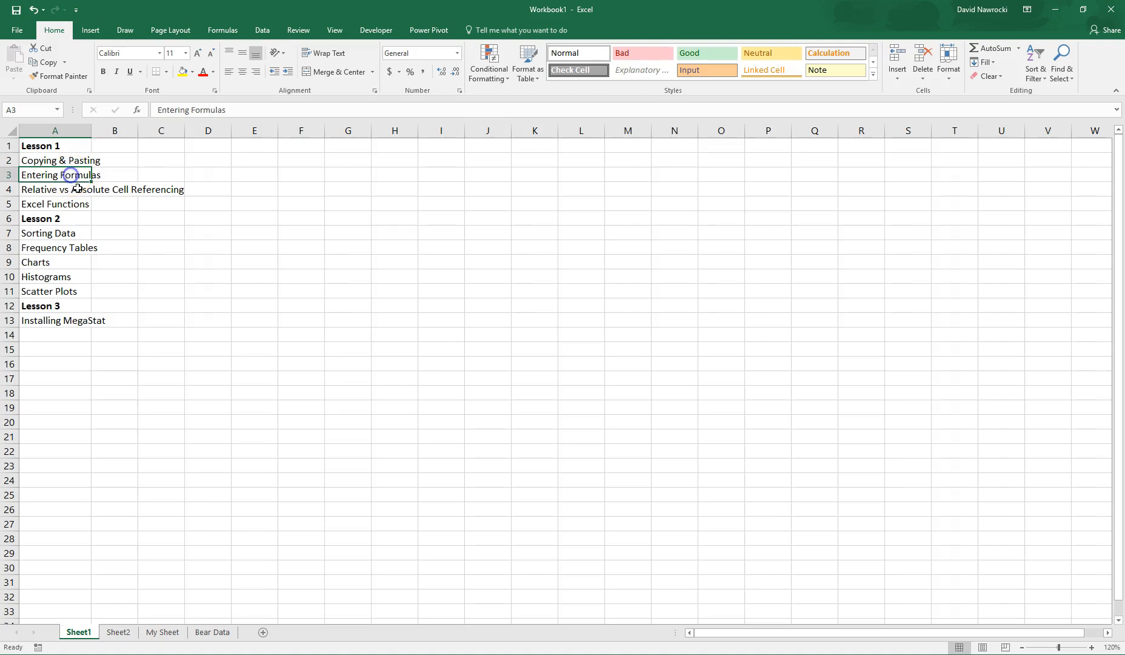
# Step: Review the lesson topics listed in column A of Sheet1, from cell referencing through installing MegaStat
pyautogui.click(73, 190)
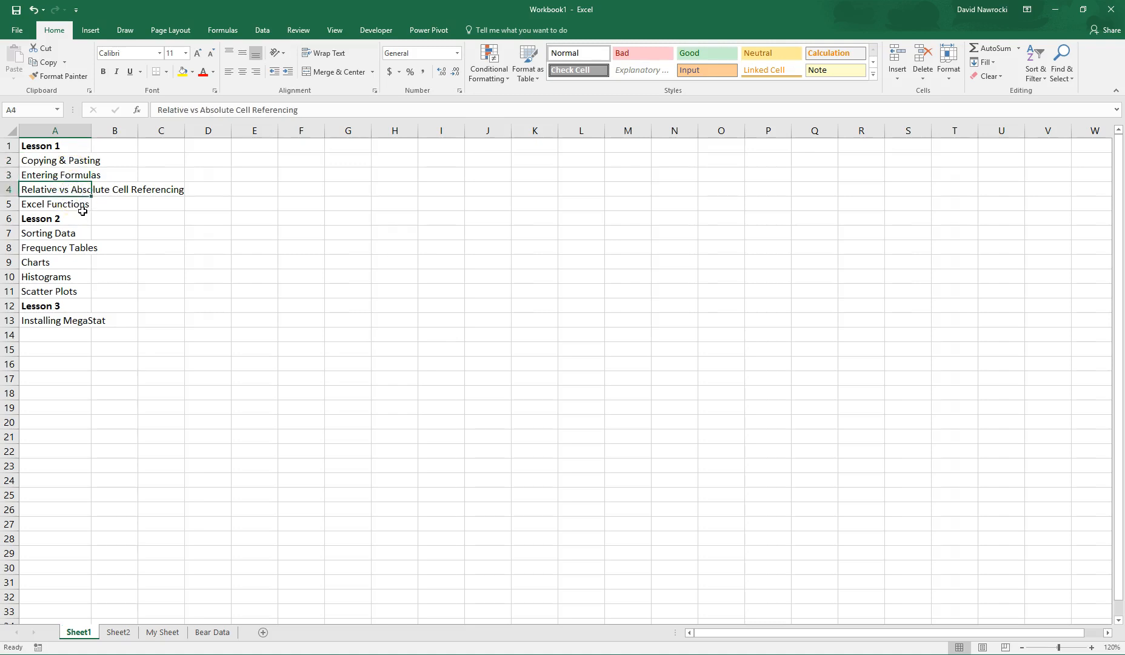
pyautogui.click(68, 205)
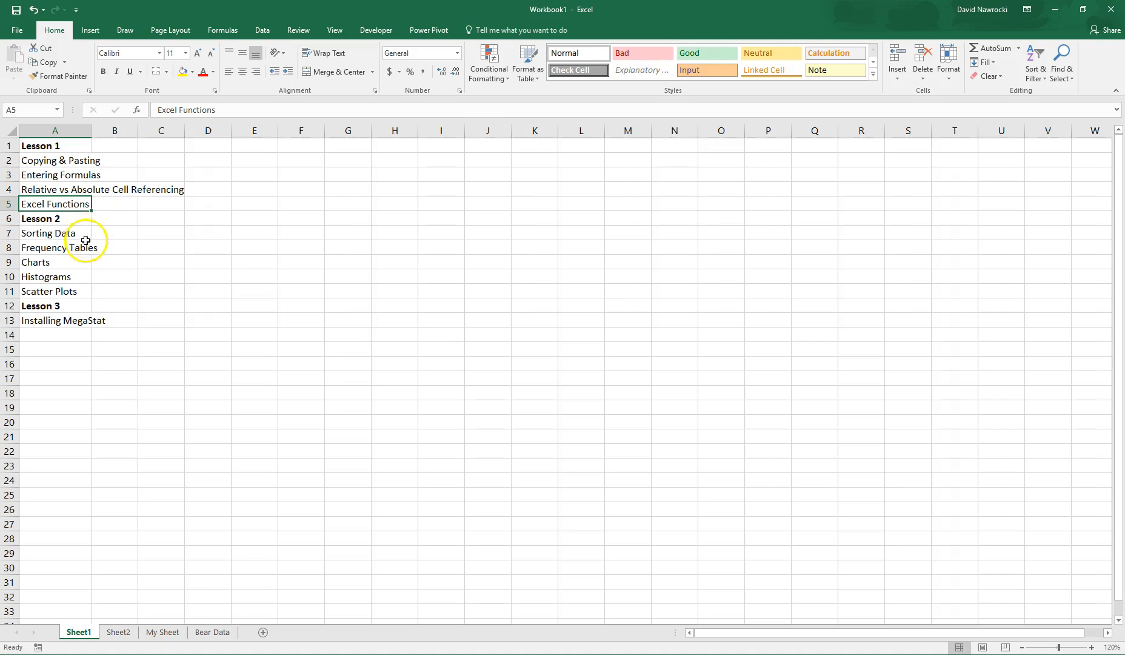
pyautogui.click(72, 234)
pyautogui.click(82, 249)
pyautogui.click(73, 264)
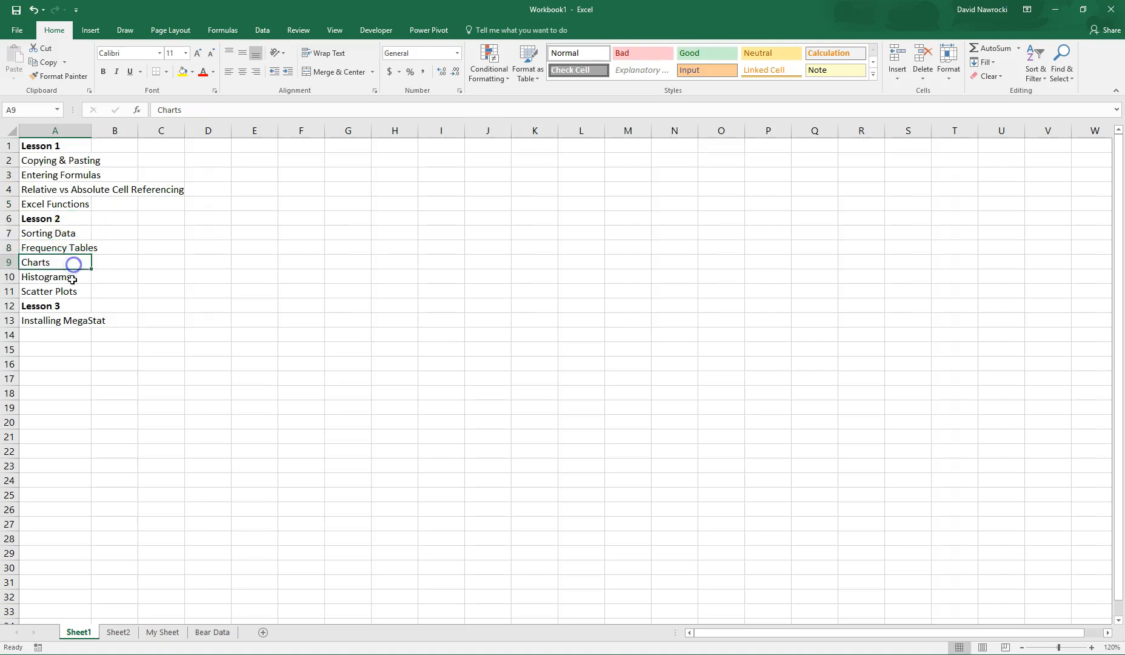
pyautogui.click(74, 279)
pyautogui.click(75, 294)
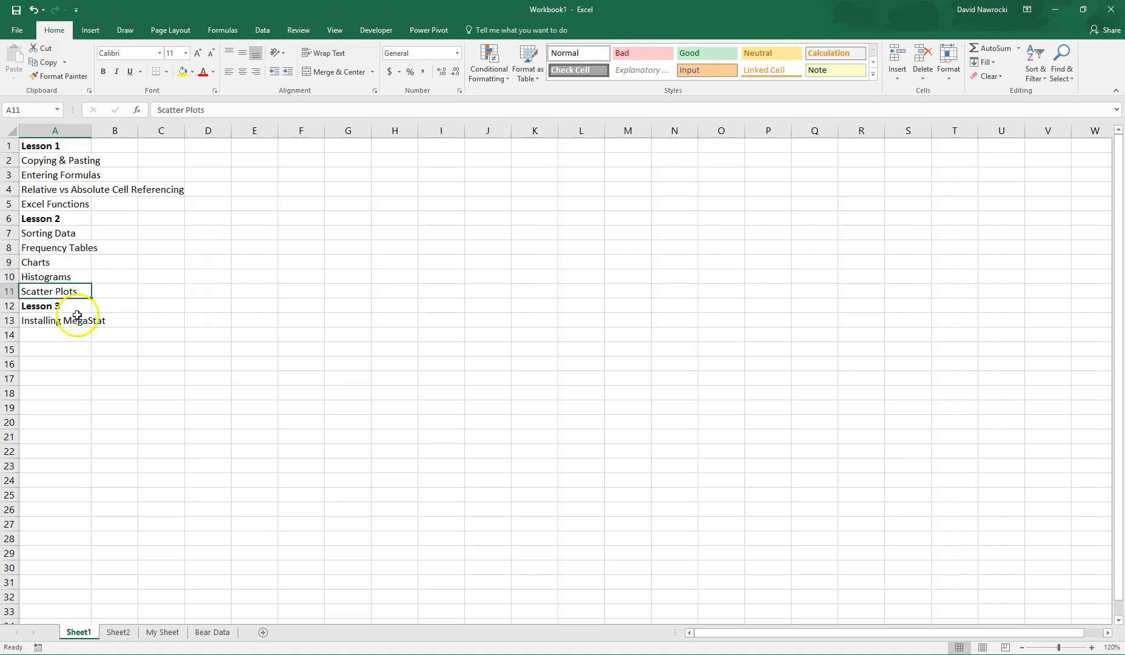
pyautogui.click(72, 322)
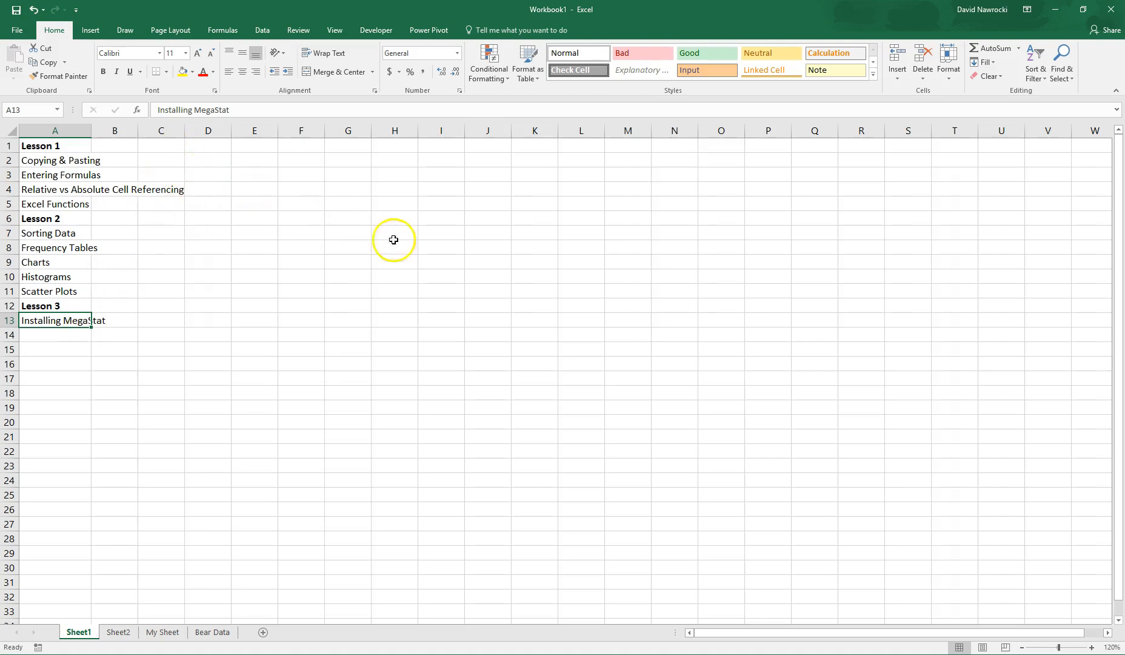
pyautogui.click(310, 208)
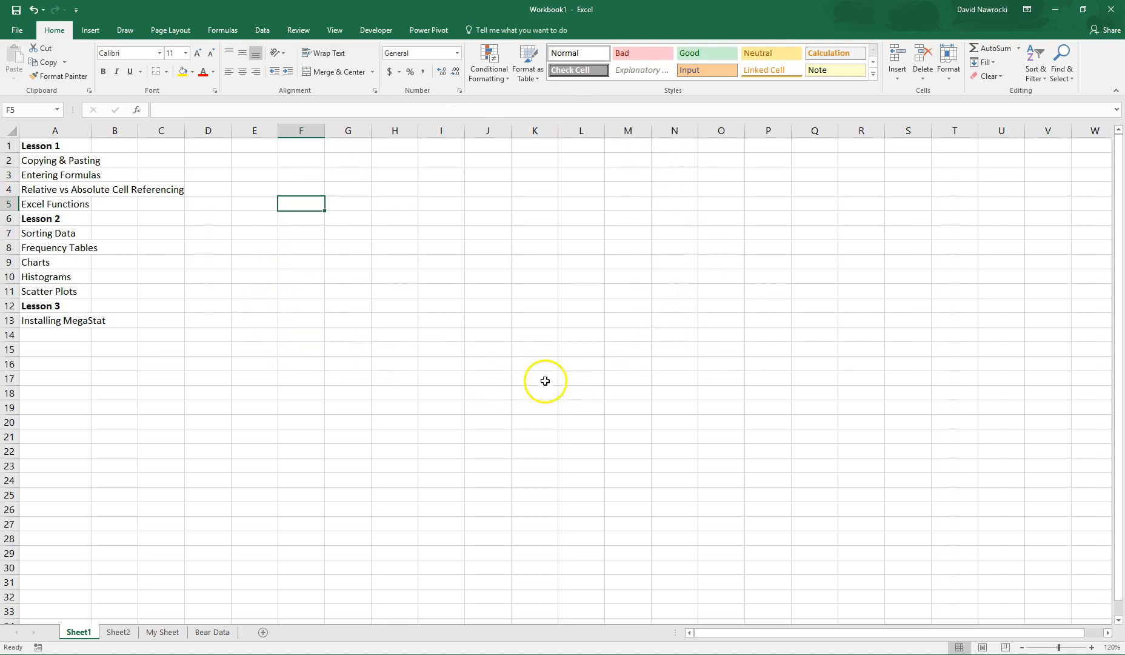
pyautogui.moveTo(221, 187); pyautogui.dragTo(924, 553)
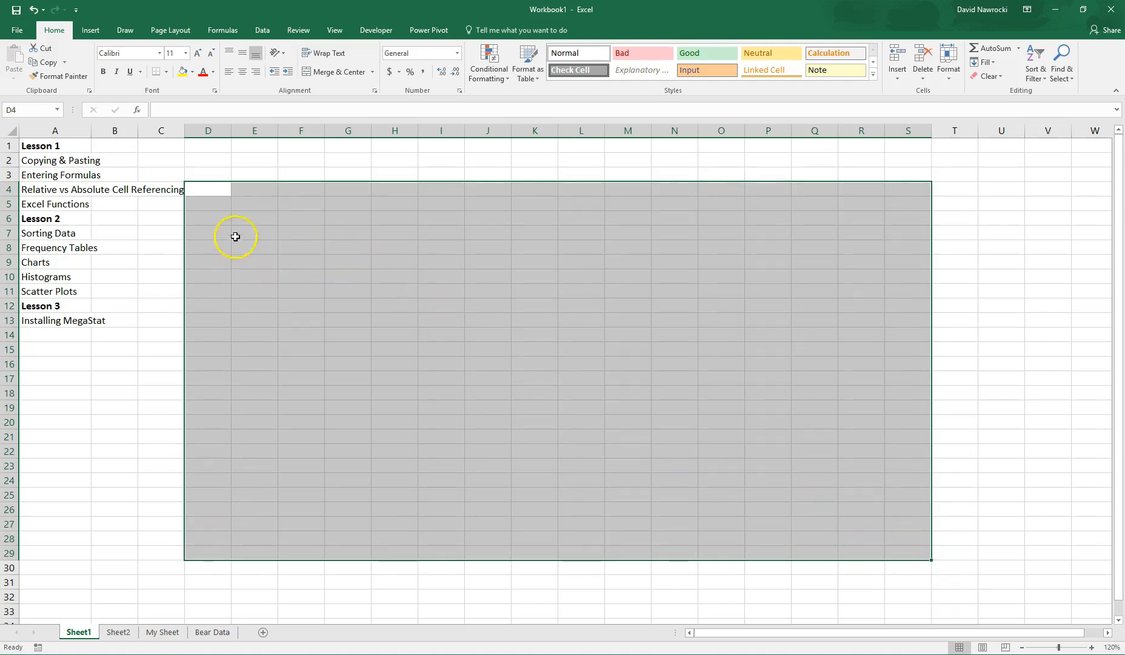
pyautogui.click(220, 191)
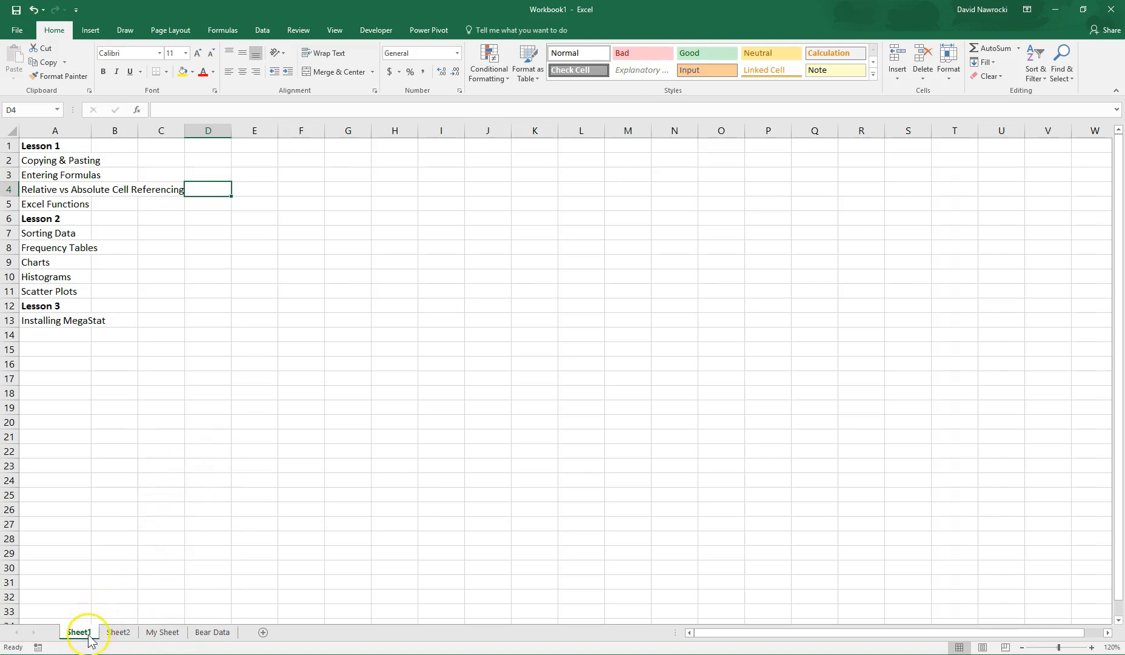
# Step: Look through the Sheet2, My Sheet and Bear Data worksheets, and return to Sheet1
pyautogui.click(118, 633)
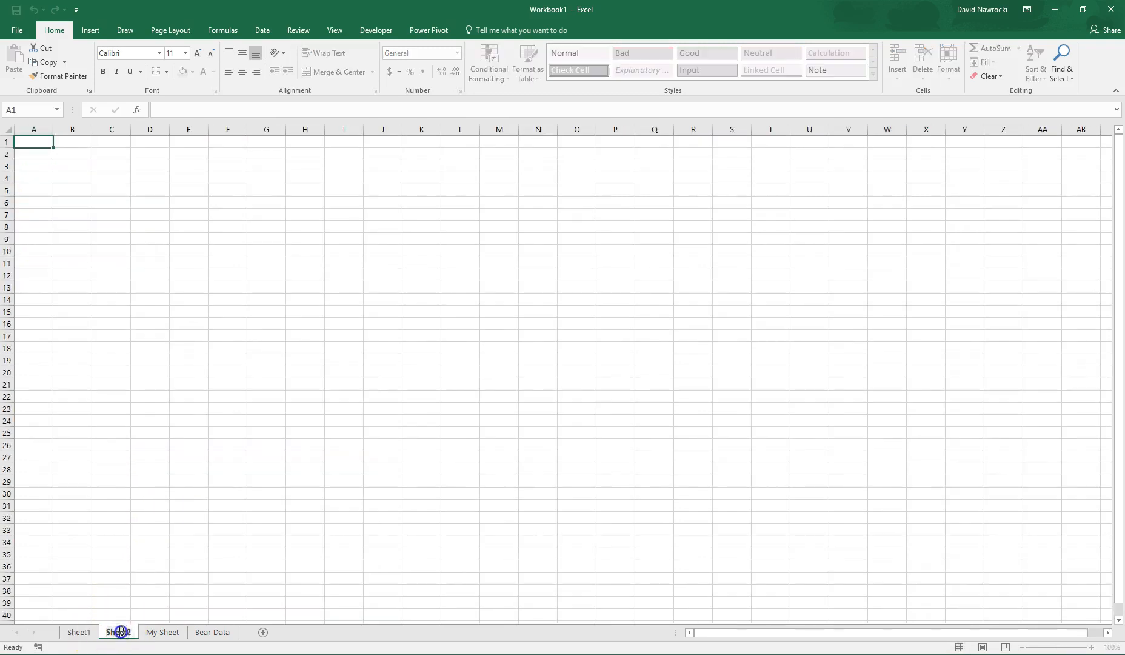
pyautogui.click(163, 632)
pyautogui.click(205, 635)
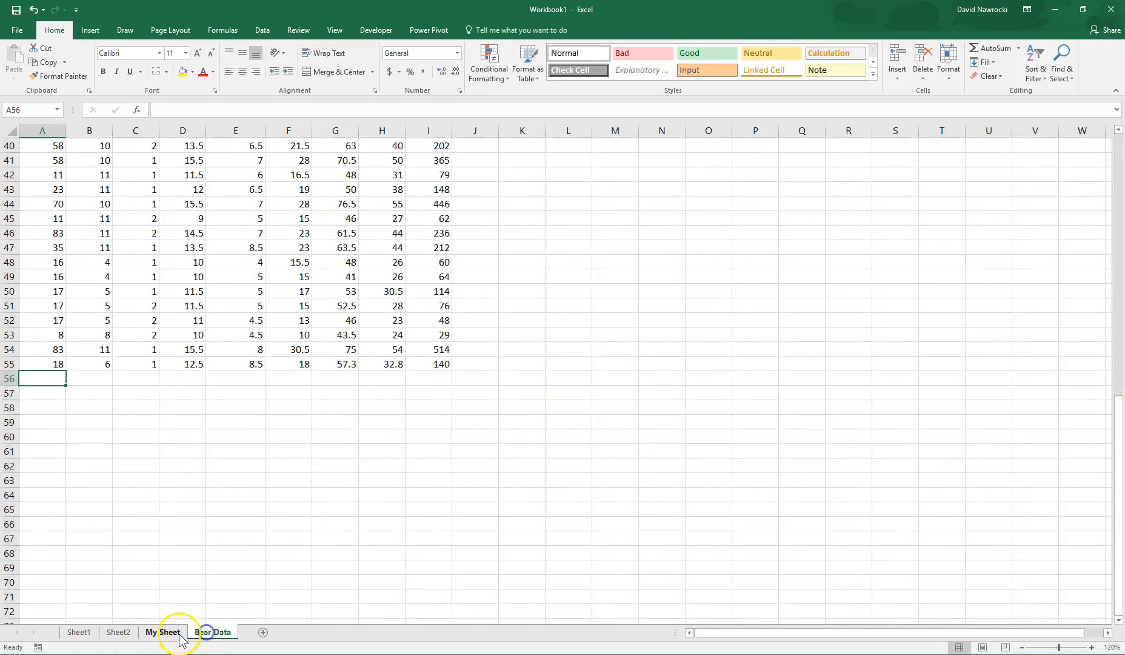
pyautogui.click(163, 633)
pyautogui.click(118, 632)
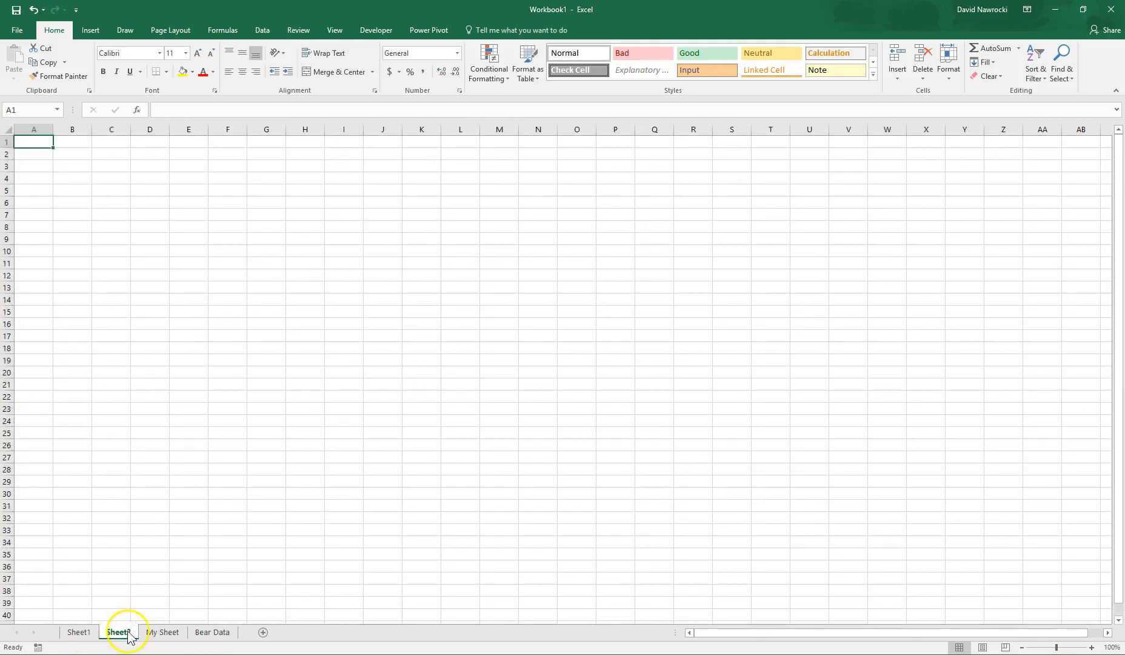
pyautogui.click(81, 633)
pyautogui.click(118, 633)
pyautogui.click(86, 634)
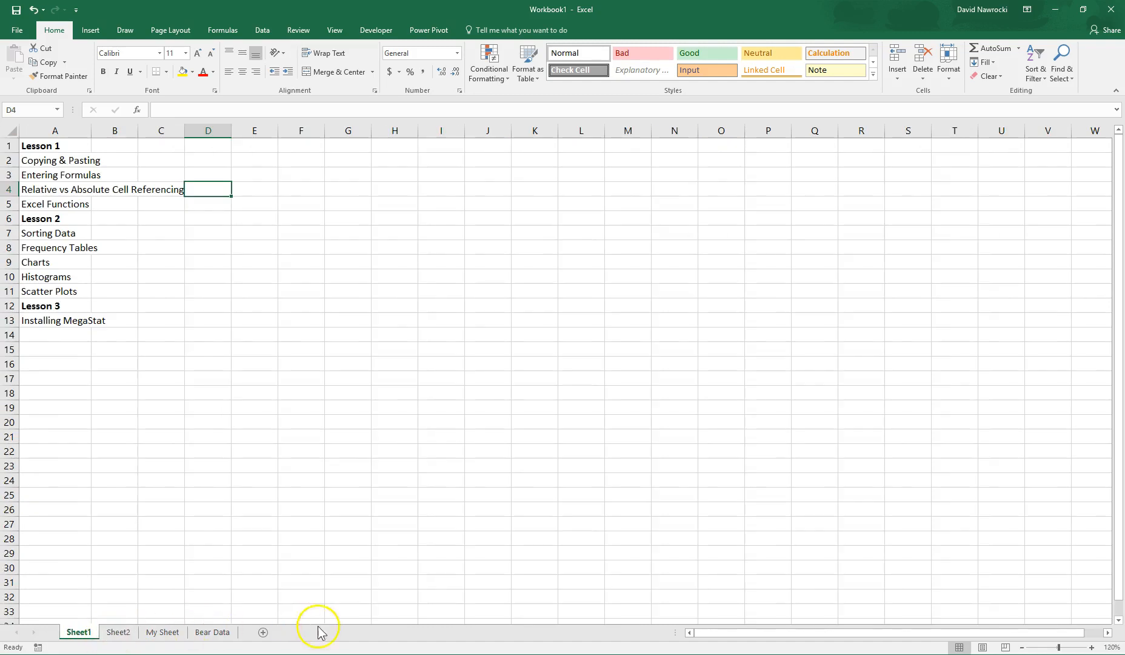
# Step: Add a new worksheet after Sheet1 and try to rename it My Sheet
pyautogui.click(264, 633)
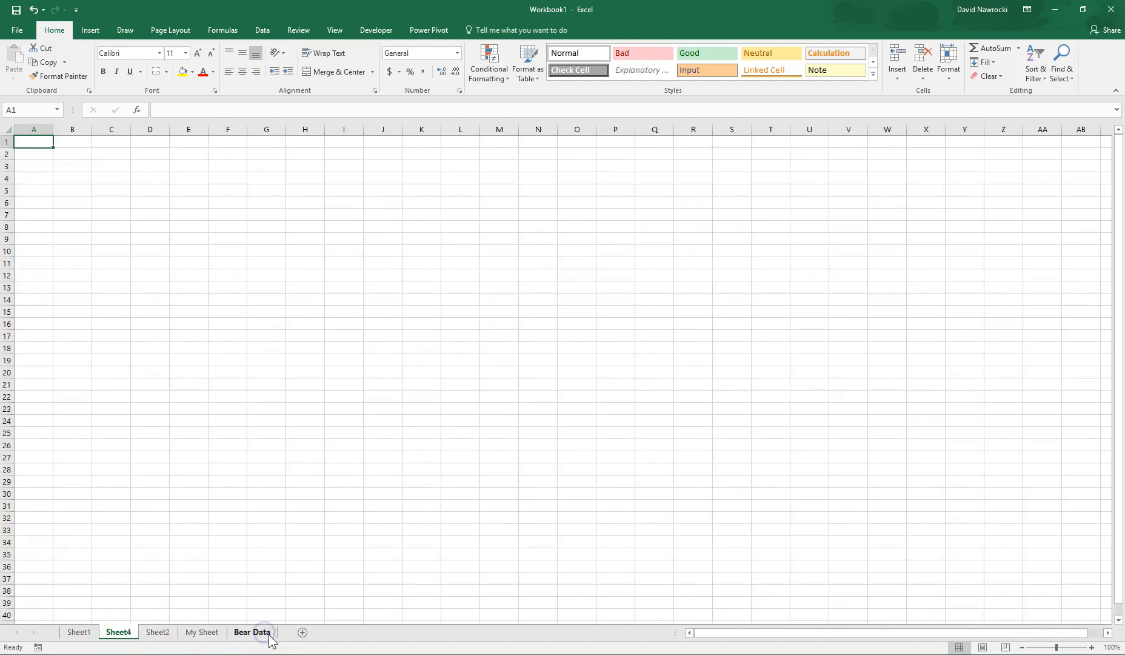
pyautogui.click(124, 632)
pyautogui.rightClick(114, 632)
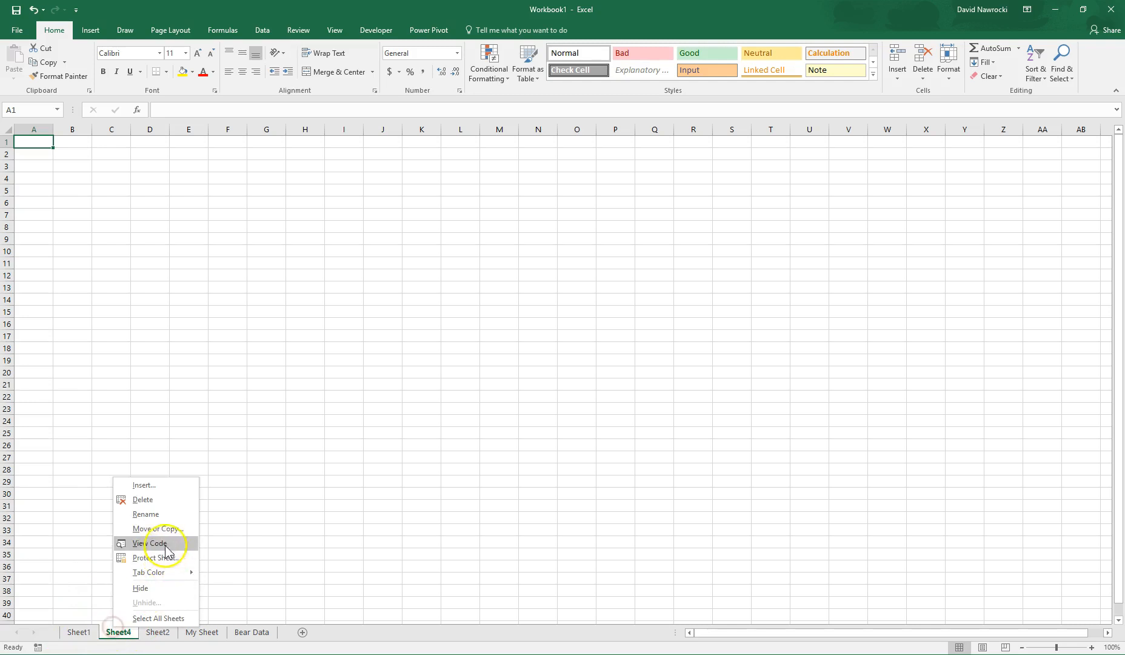
pyautogui.click(146, 514)
pyautogui.write('My Sheet')
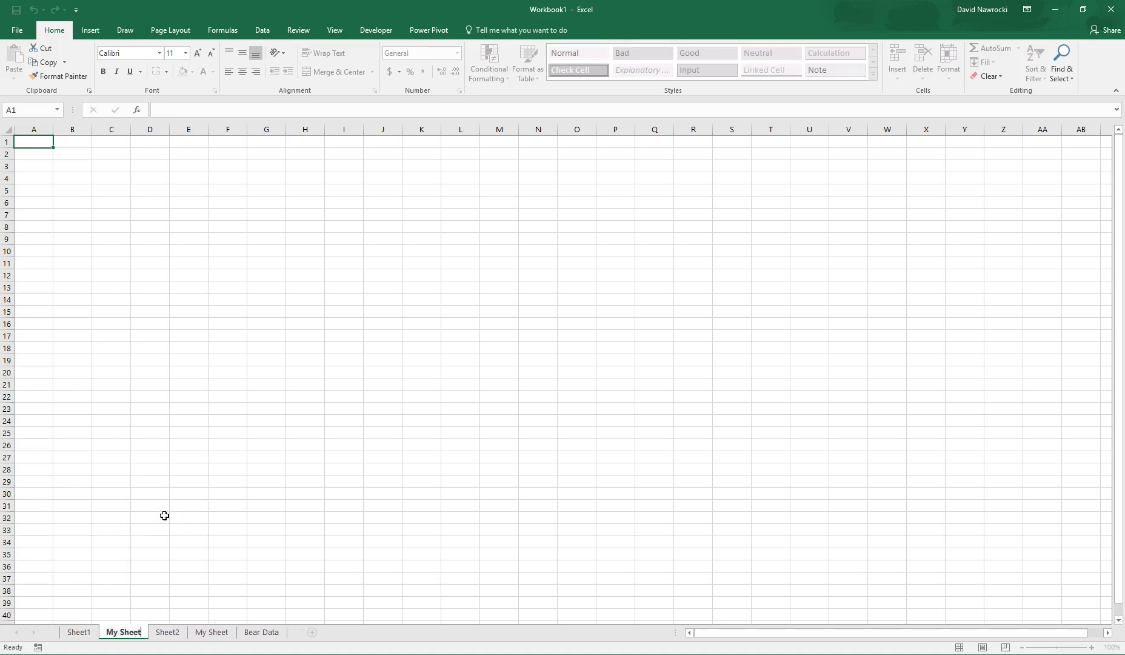
pyautogui.press('Return')
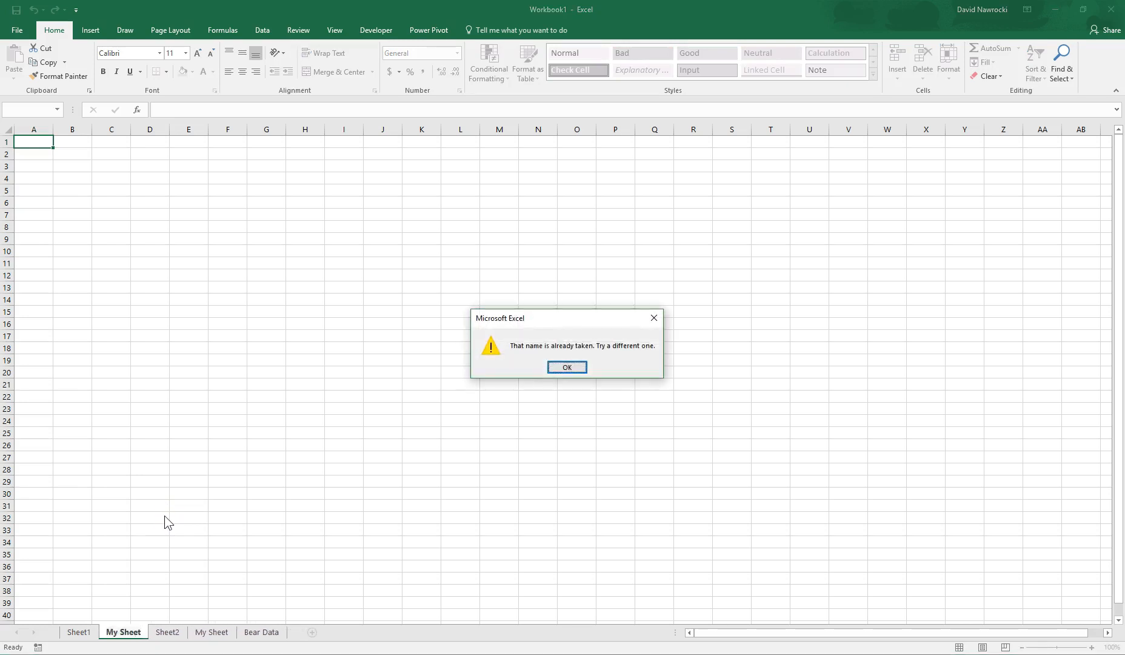
pyautogui.click(570, 368)
pyautogui.click(220, 633)
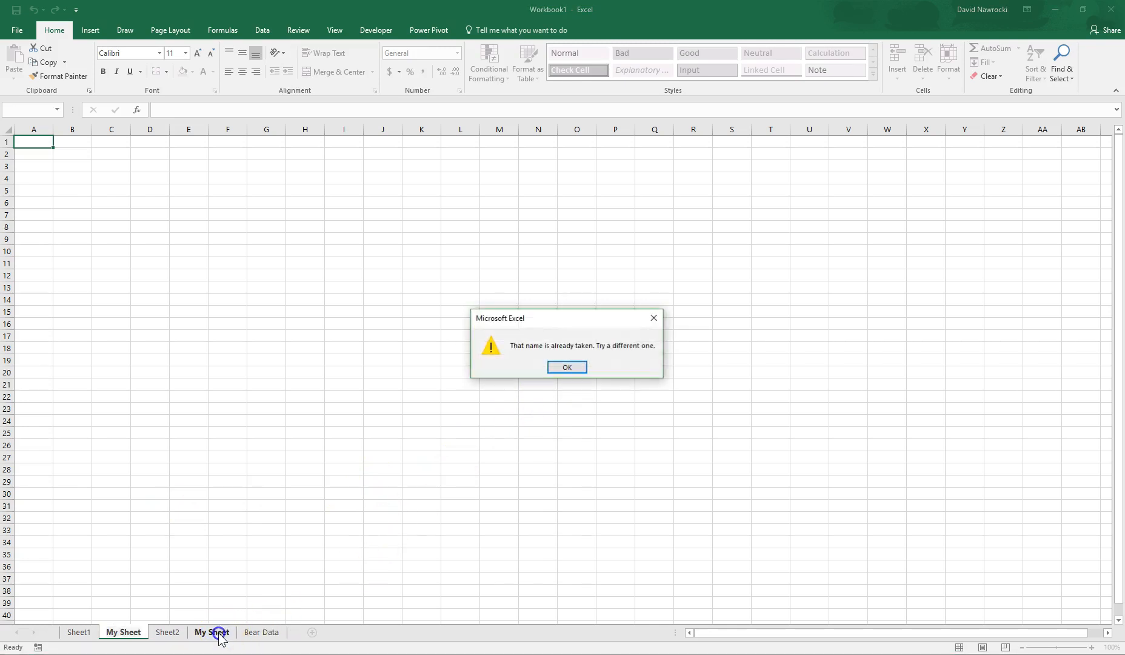
pyautogui.click(573, 368)
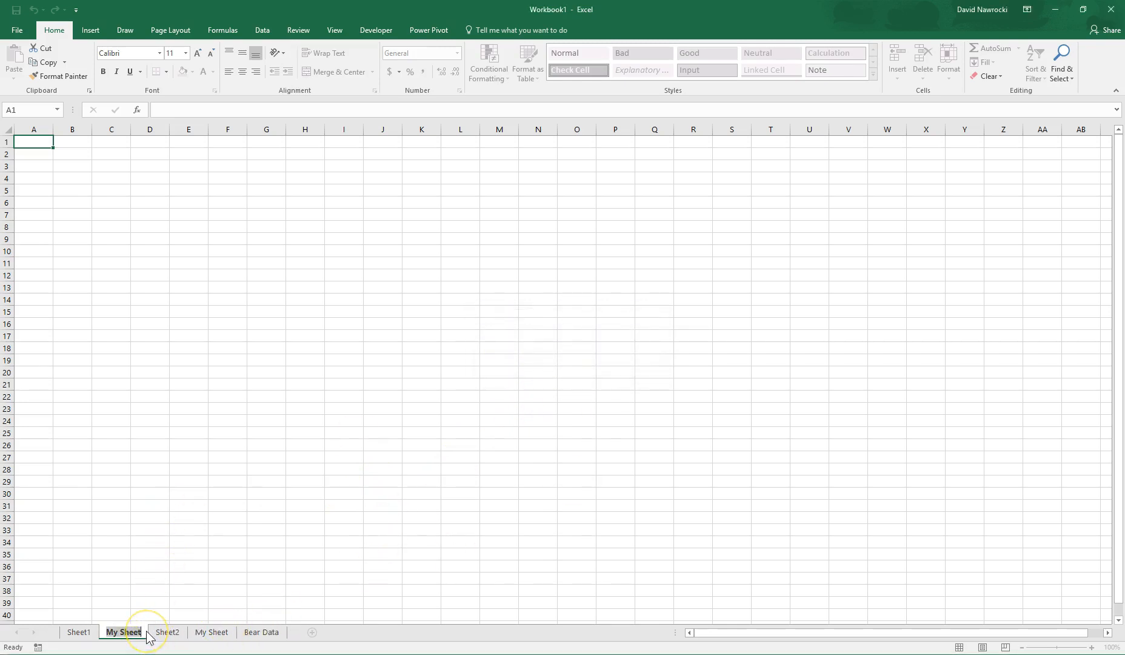
# Step: Name the newly added worksheet My Sheet2
pyautogui.press('End')
pyautogui.write('2')
pyautogui.press('Return')
pyautogui.click(170, 533)
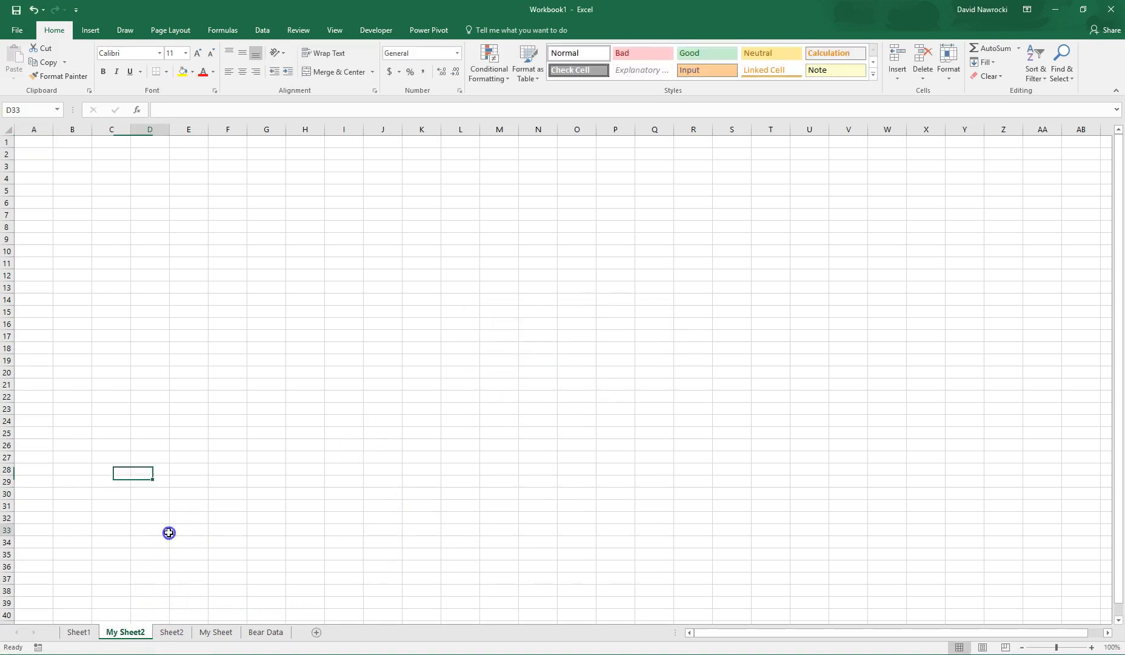
# Step: Return to Sheet1 and set its zoom level to 160%
pyautogui.click(77, 632)
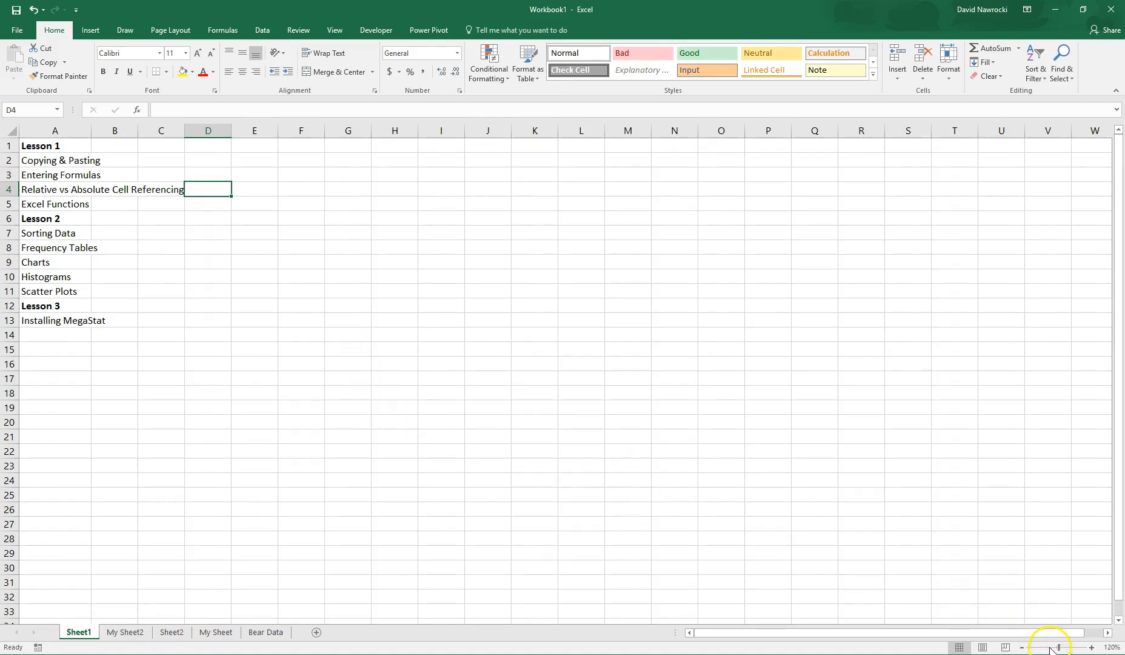
pyautogui.moveTo(1060, 649)
pyautogui.mouseDown()
pyautogui.moveTo(1048, 649)
pyautogui.moveTo(1068, 647)
pyautogui.mouseUp()
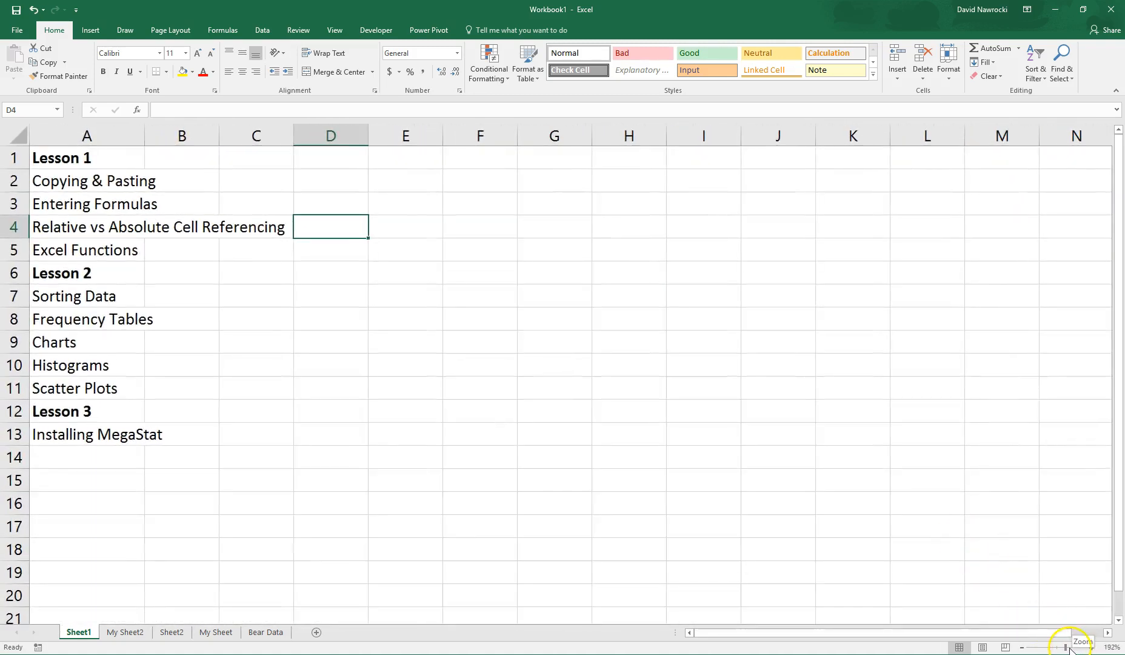
pyautogui.moveTo(1065, 647); pyautogui.dragTo(1064, 649)
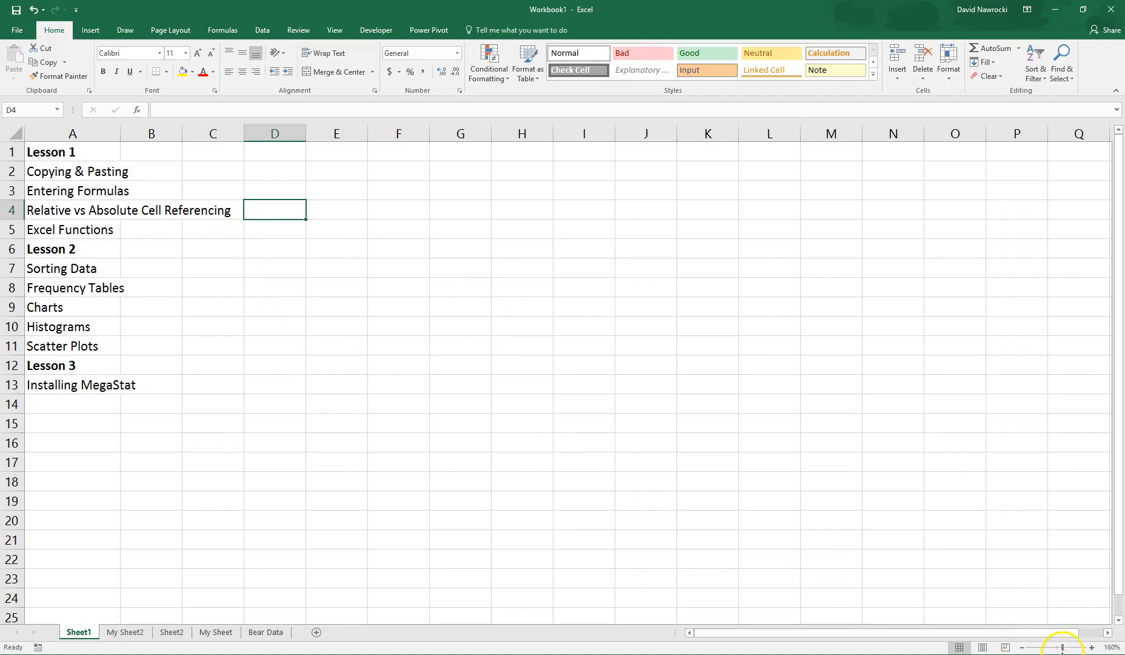
pyautogui.moveTo(1063, 648); pyautogui.dragTo(1063, 648)
# Step: Enter the number 123 in cell E5 of Sheet1 and reselect that cell
pyautogui.click(337, 230)
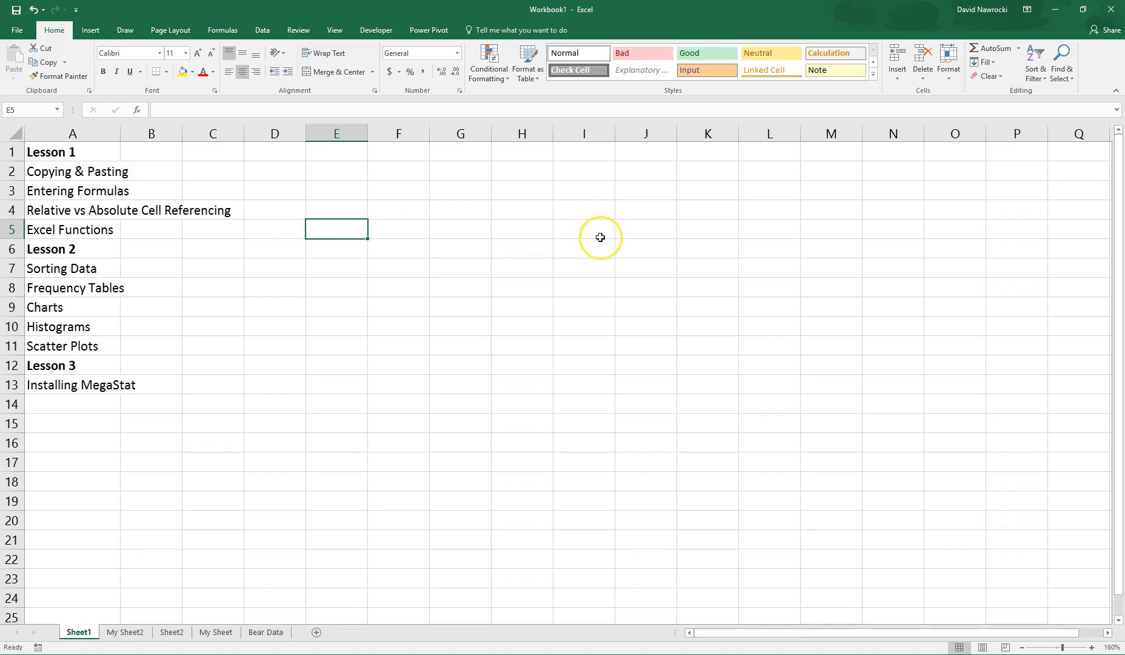
pyautogui.write('123')
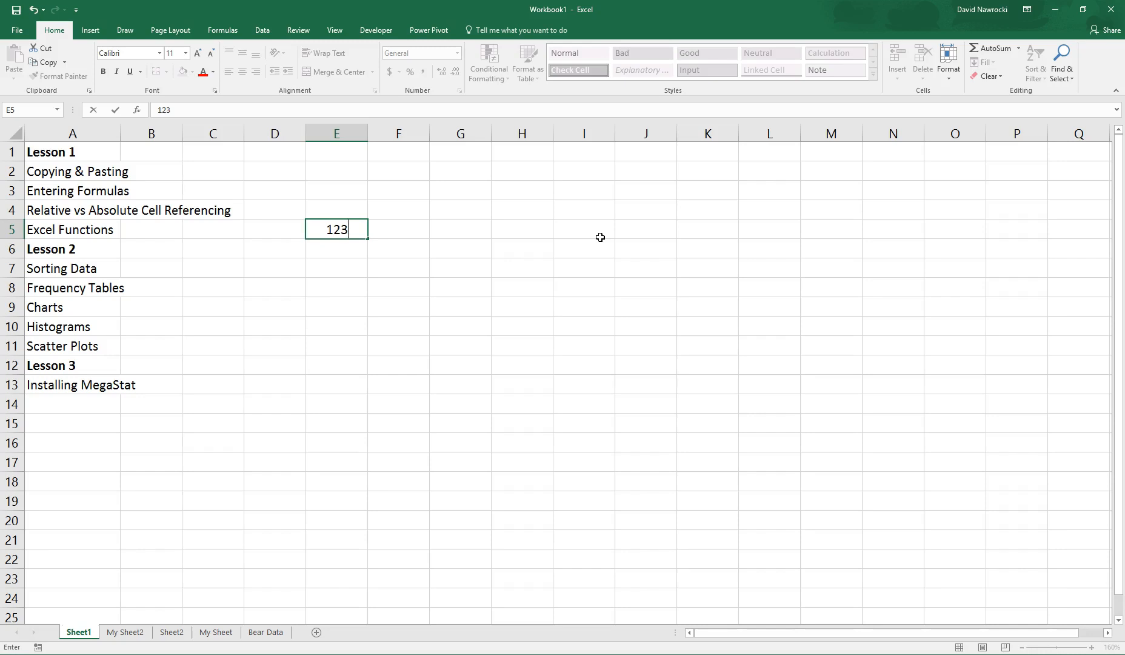
pyautogui.press('Return')
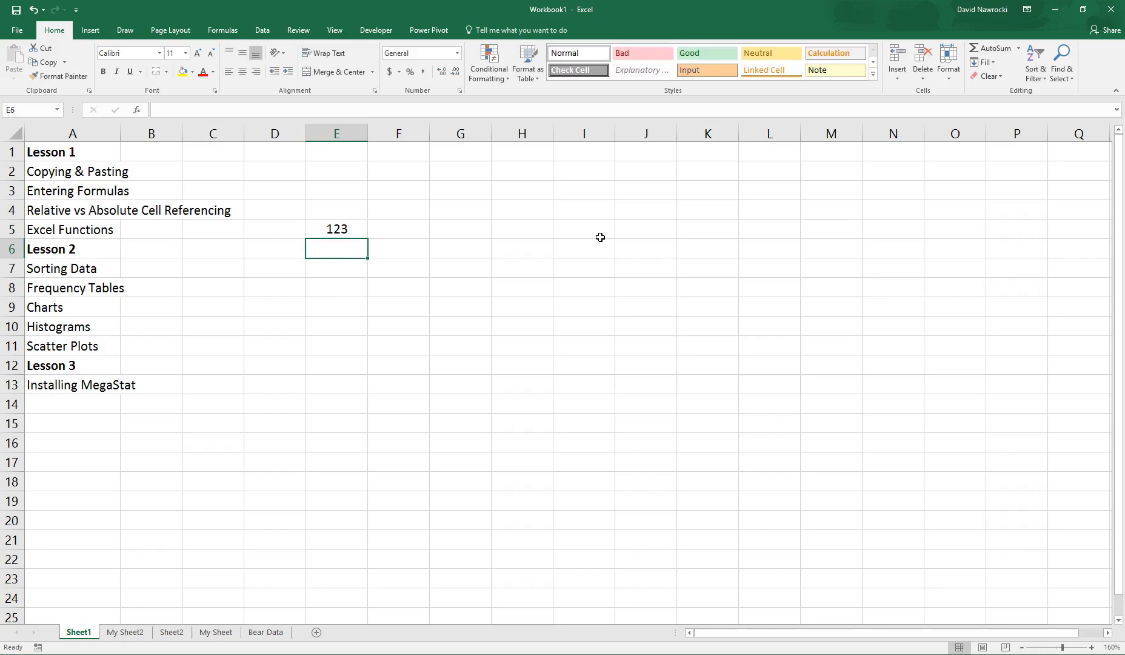
pyautogui.press('Up')
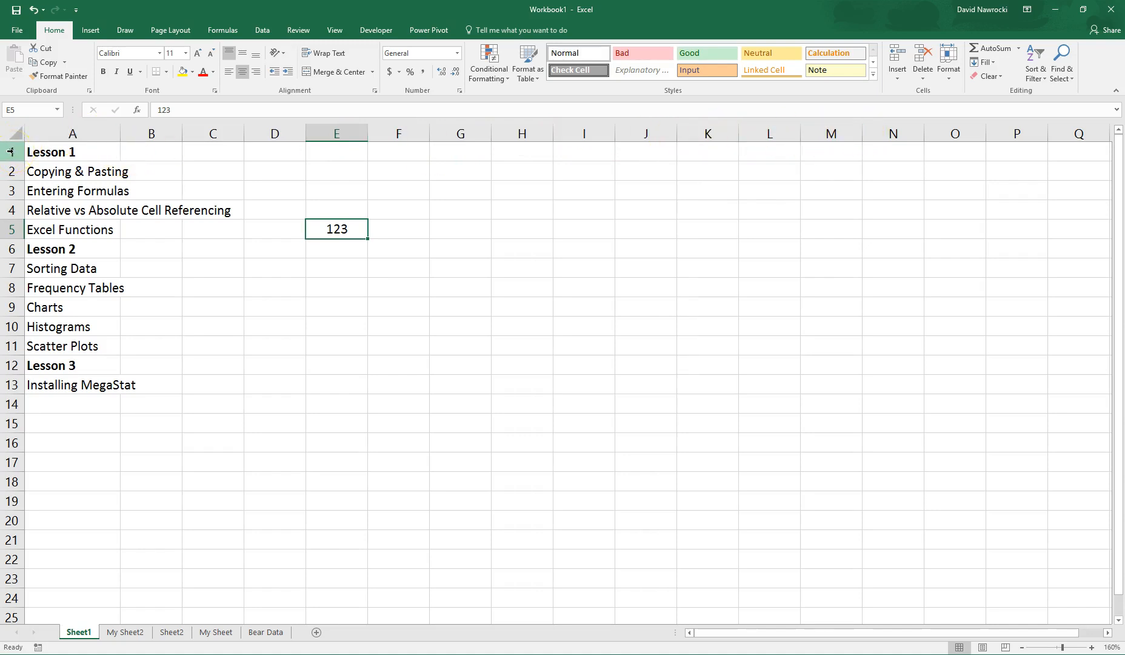
pyautogui.click(13, 209)
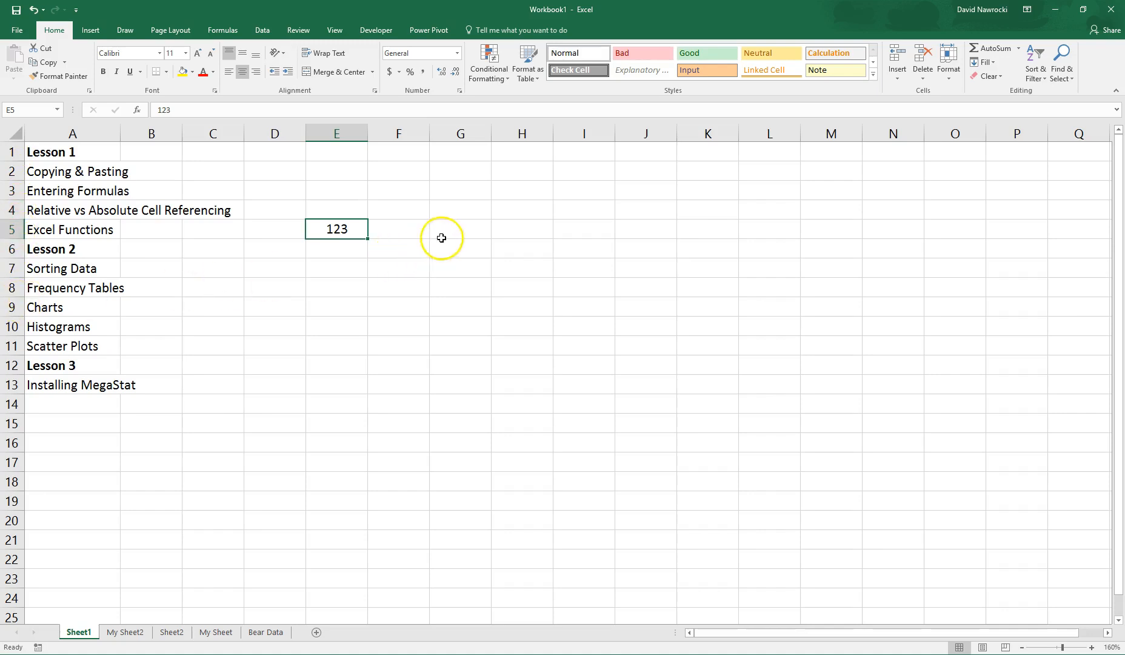
# Step: Enter the text H5 in cell H5
pyautogui.click(514, 229)
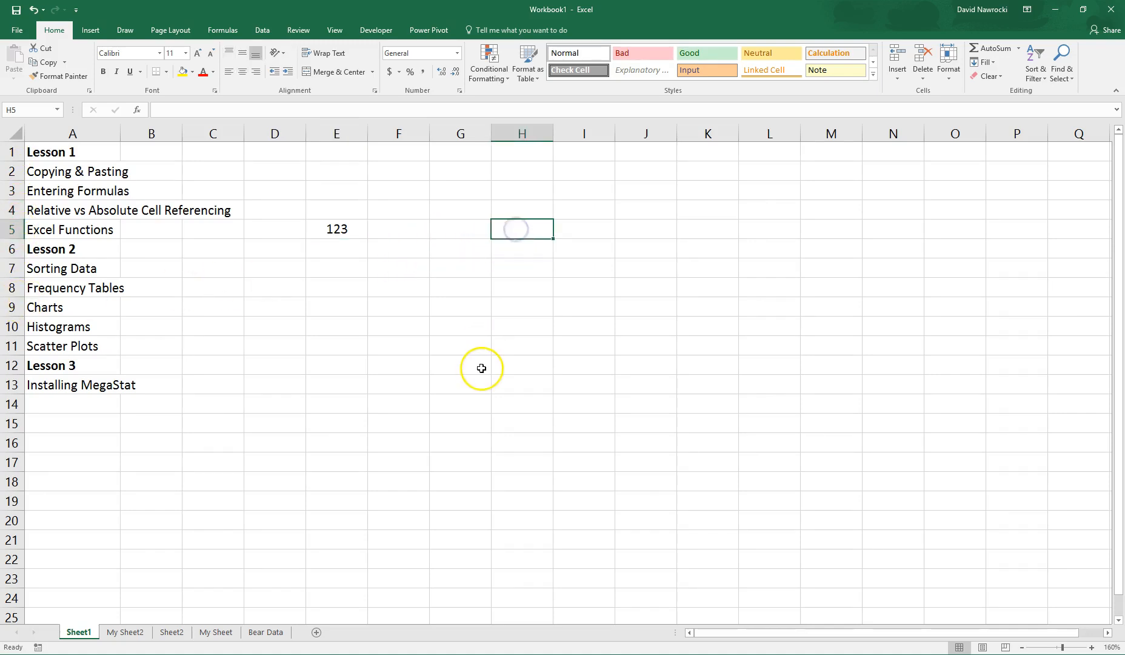
pyautogui.click(515, 231)
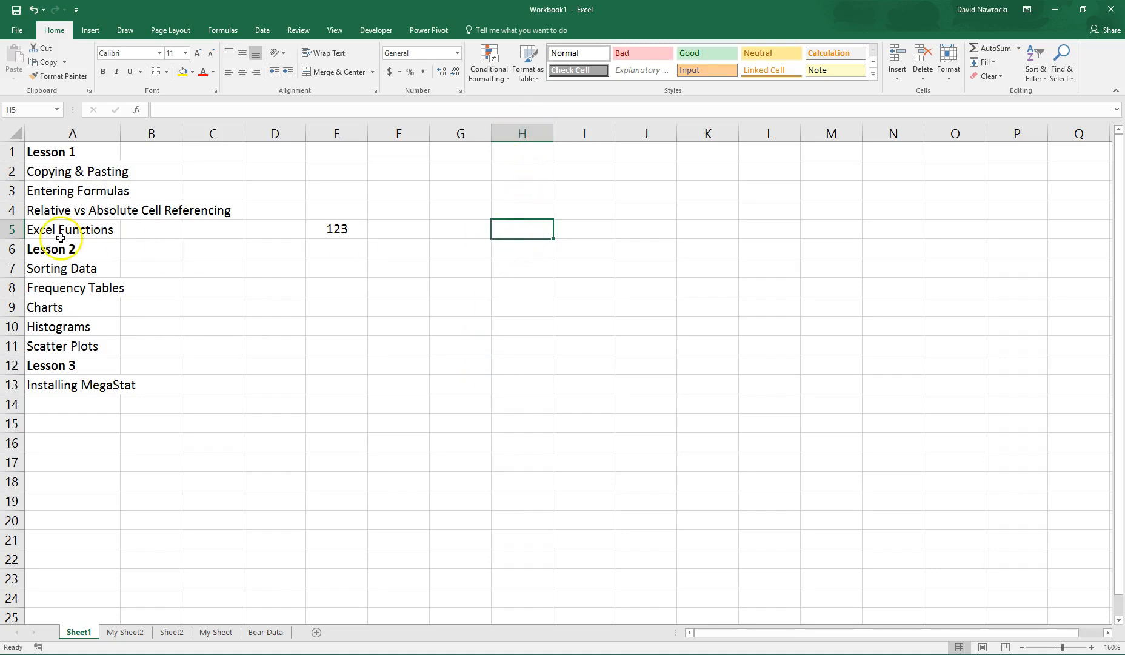
pyautogui.click(517, 232)
pyautogui.write('H5')
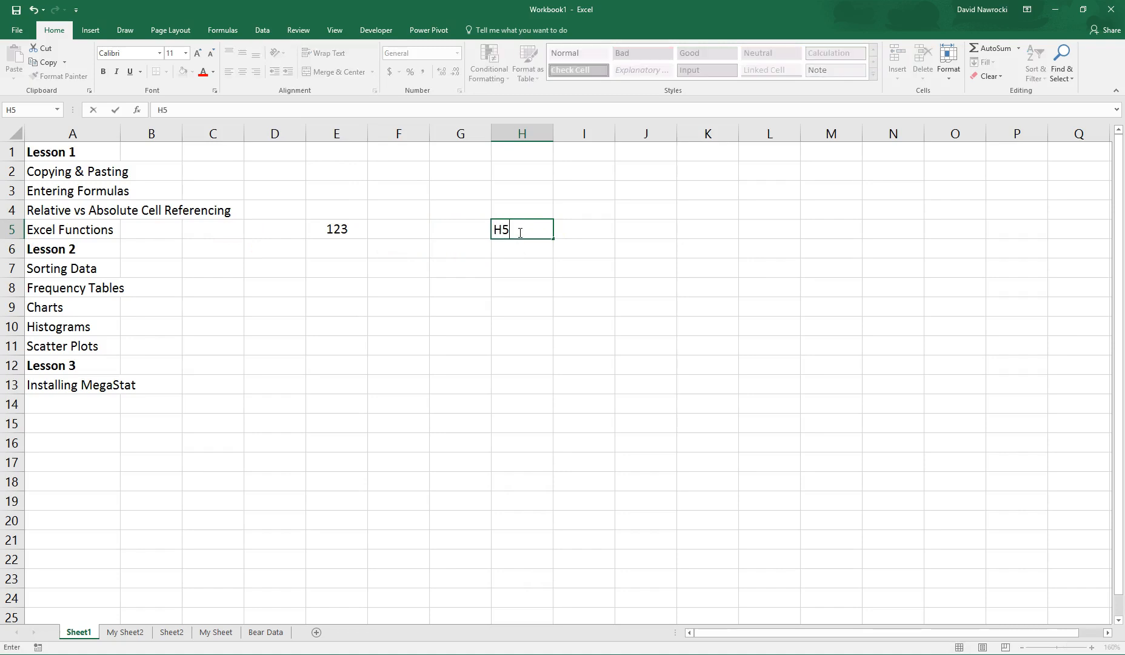
pyautogui.press('Return')
# Step: Fill cell H5 down through H9 to produce the series H5 to H9
pyautogui.click(519, 232)
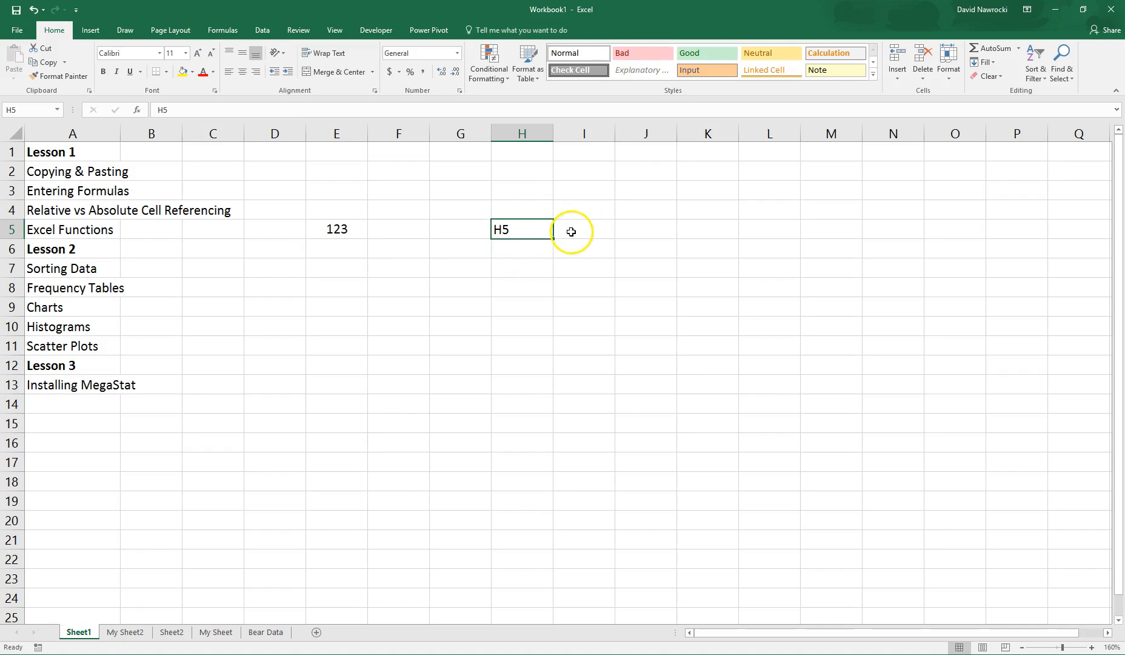
pyautogui.moveTo(553, 239); pyautogui.dragTo(552, 306)
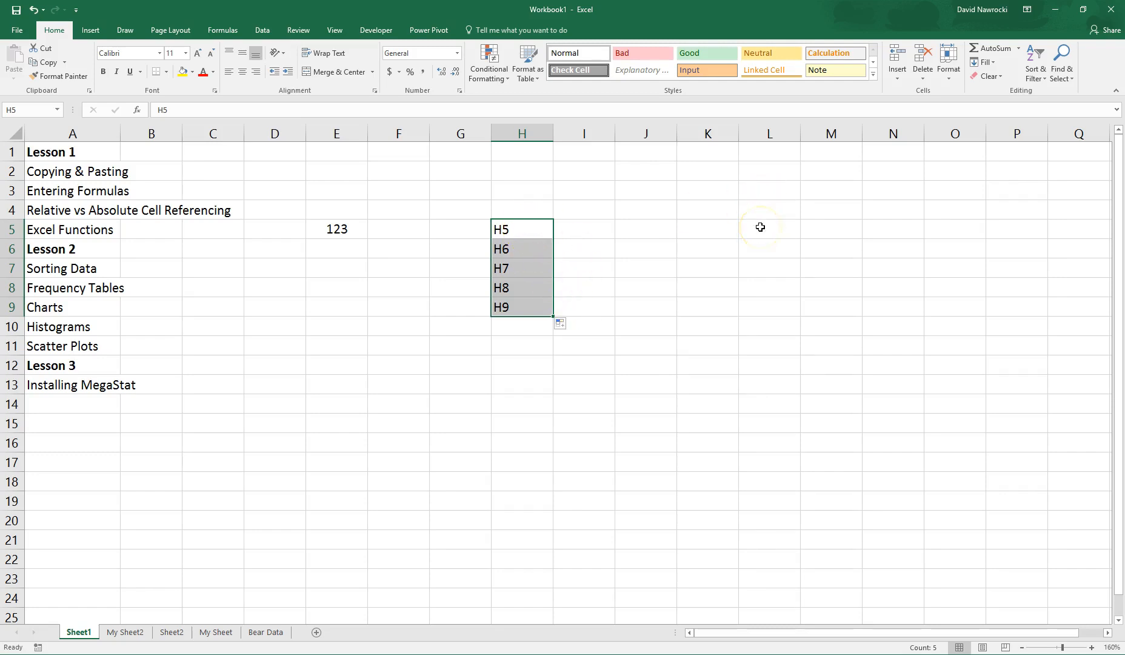
pyautogui.click(647, 233)
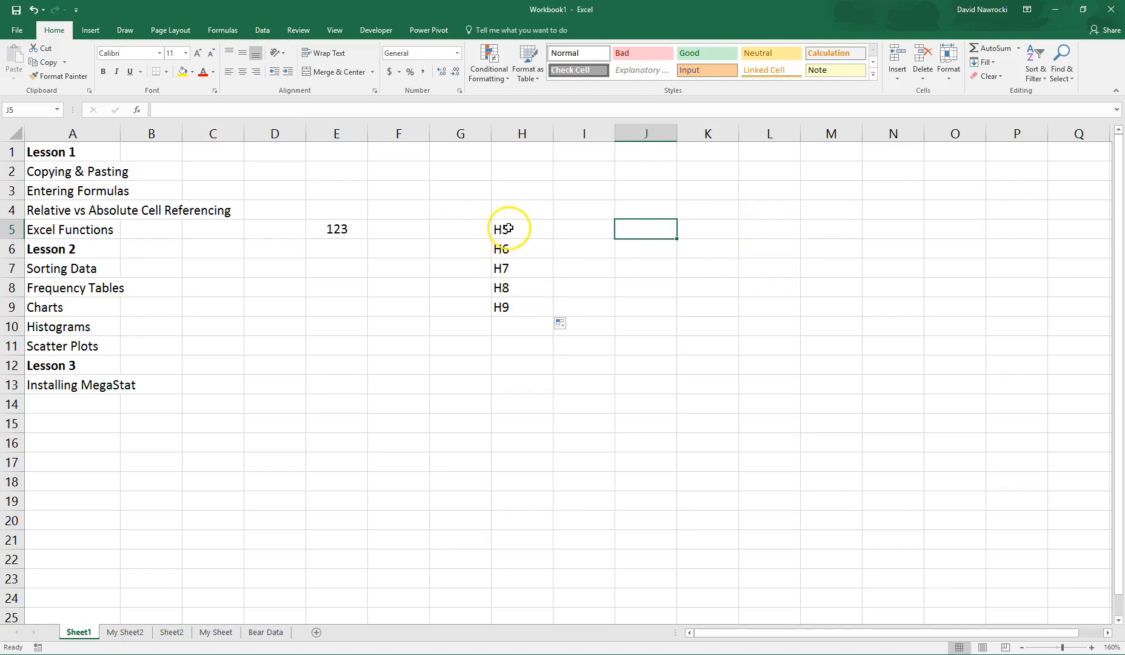
# Step: Select the range H5:H9 containing the filled labels
pyautogui.click(510, 229)
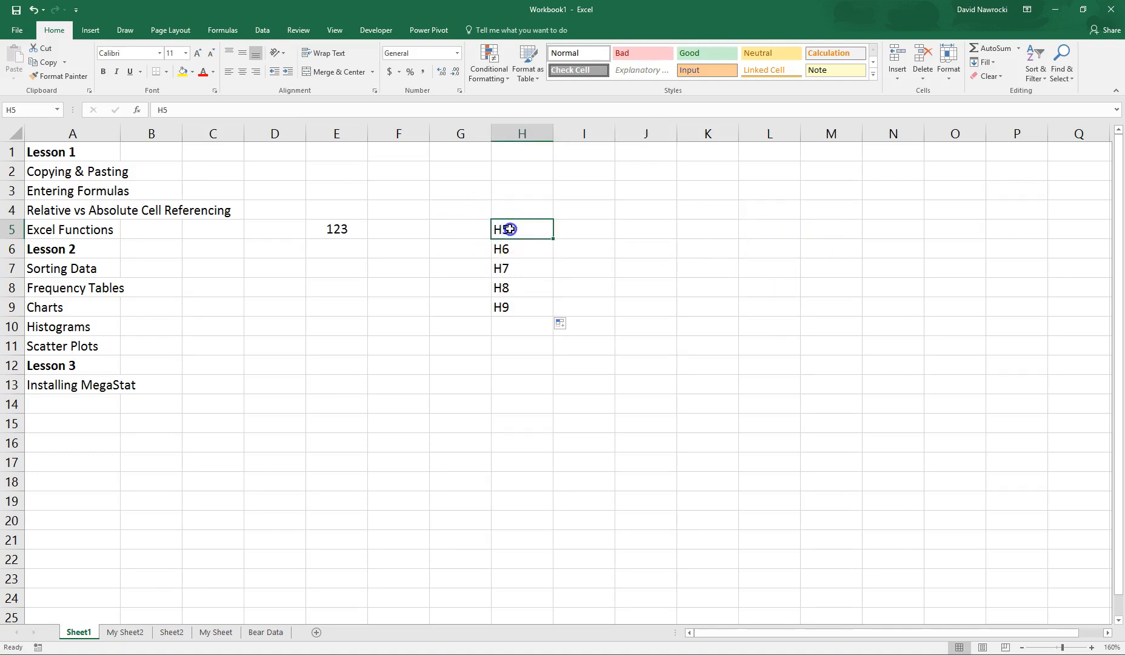
pyautogui.moveTo(511, 235); pyautogui.dragTo(518, 309)
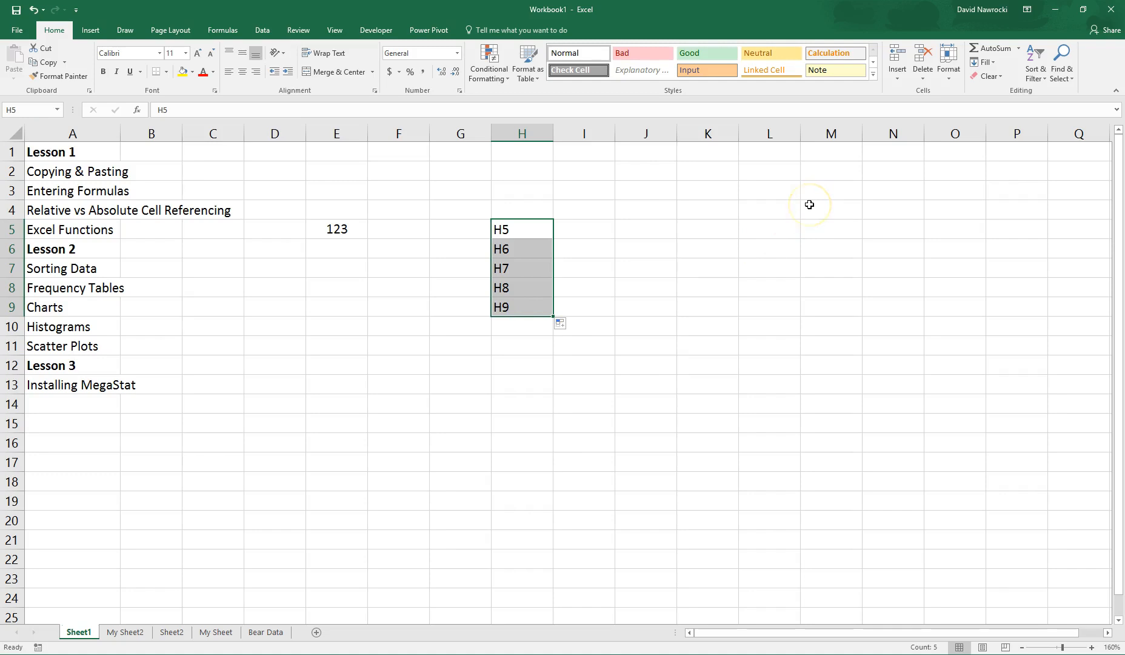
# Step: Clear the contents of the selected range H5:H9
pyautogui.press('Delete')
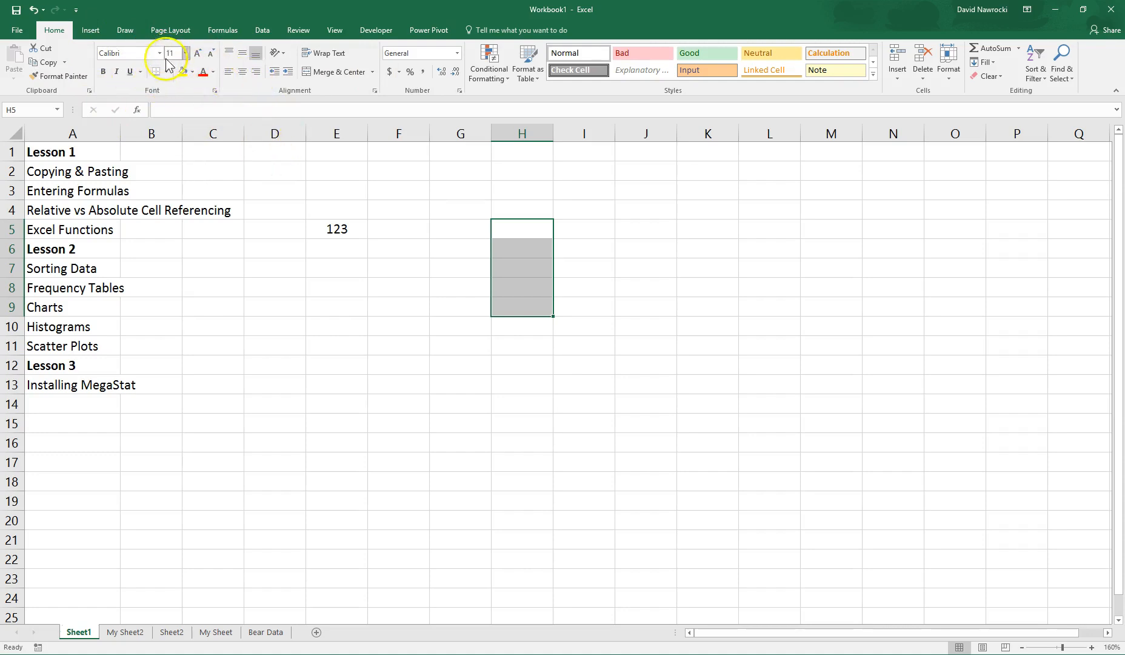
# Step: Color the number in cell E5 red and change its font color back to black
pyautogui.click(338, 227)
pyautogui.click(204, 72)
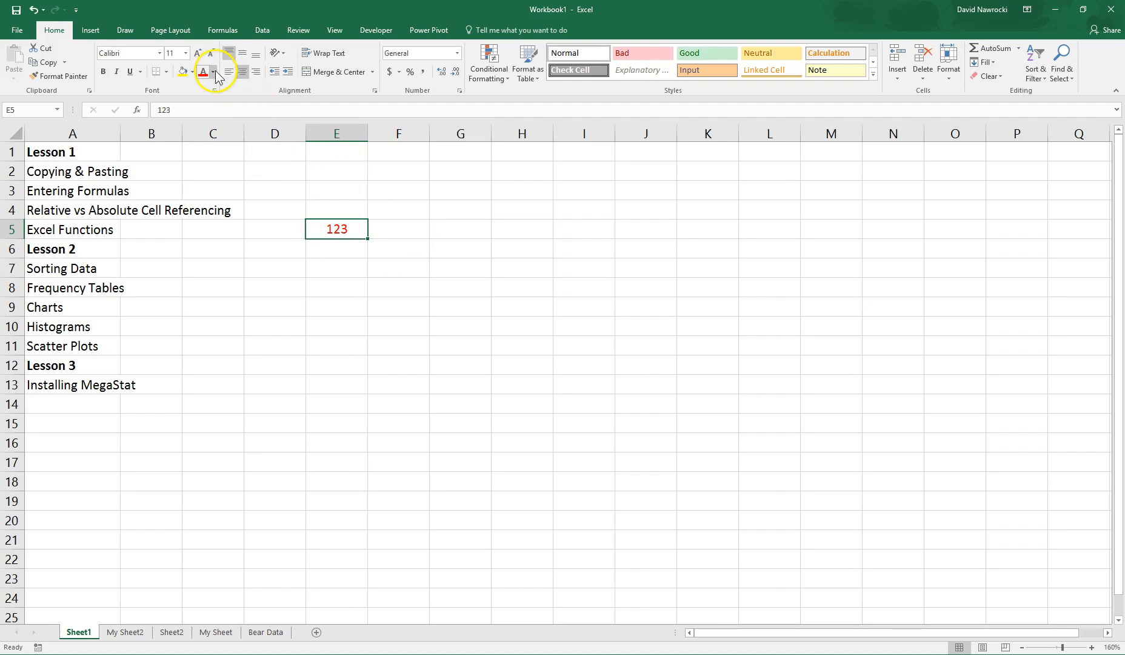
pyautogui.click(215, 72)
pyautogui.click(214, 87)
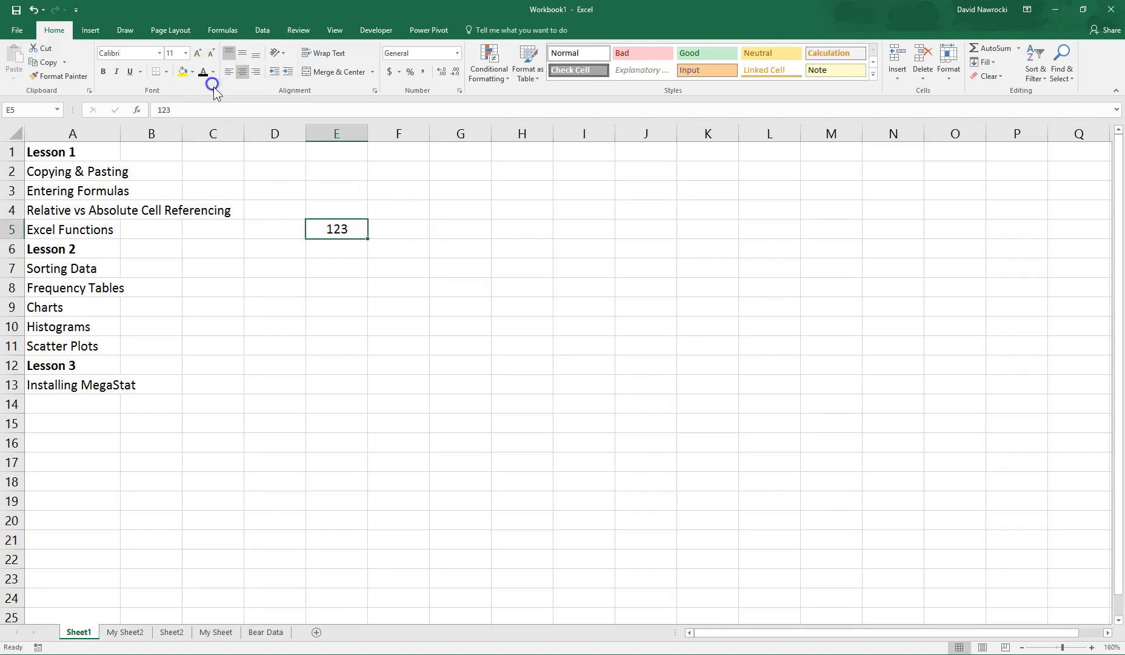
# Step: Try left and right alignment on the number in cell E5 and set it back to centered
pyautogui.click(347, 207)
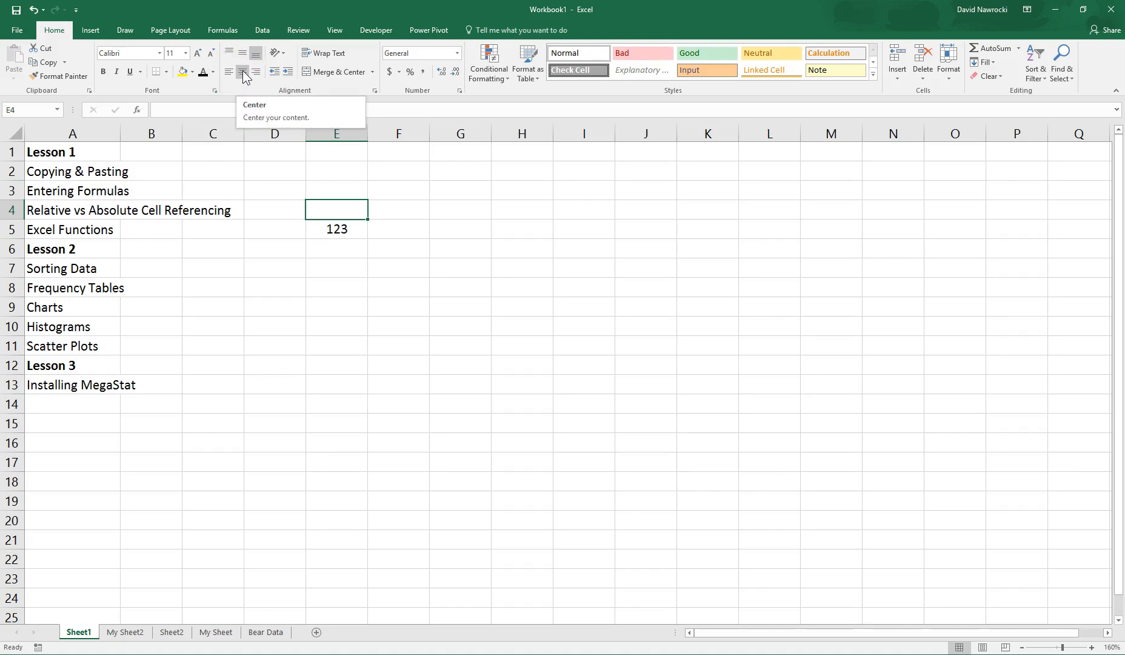
pyautogui.click(254, 71)
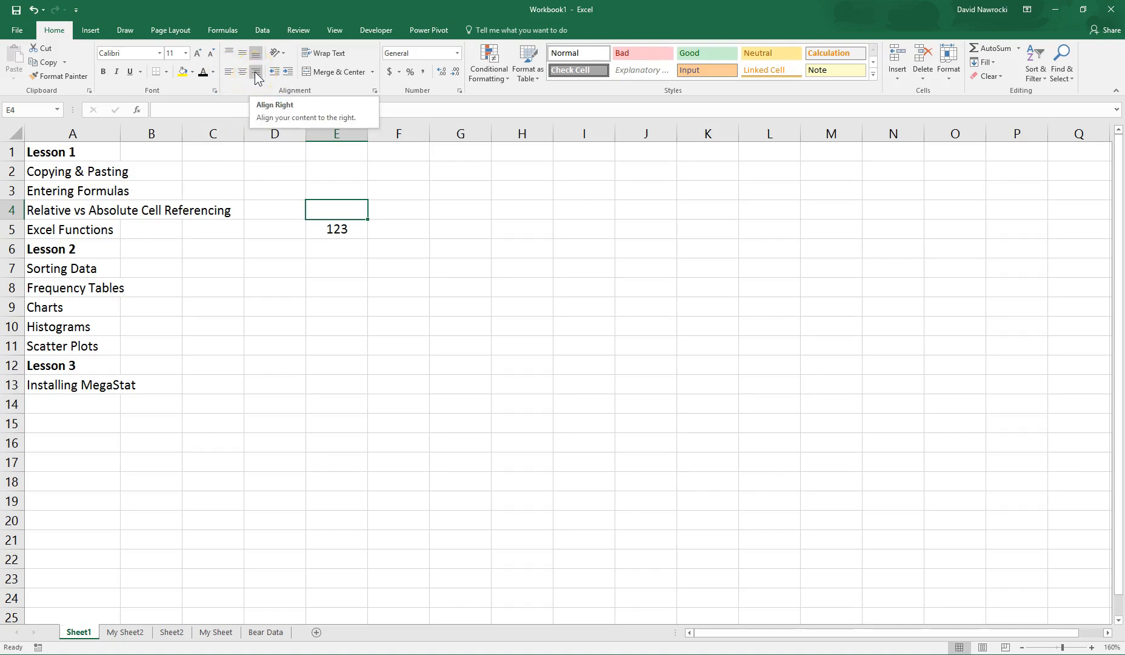
pyautogui.click(241, 71)
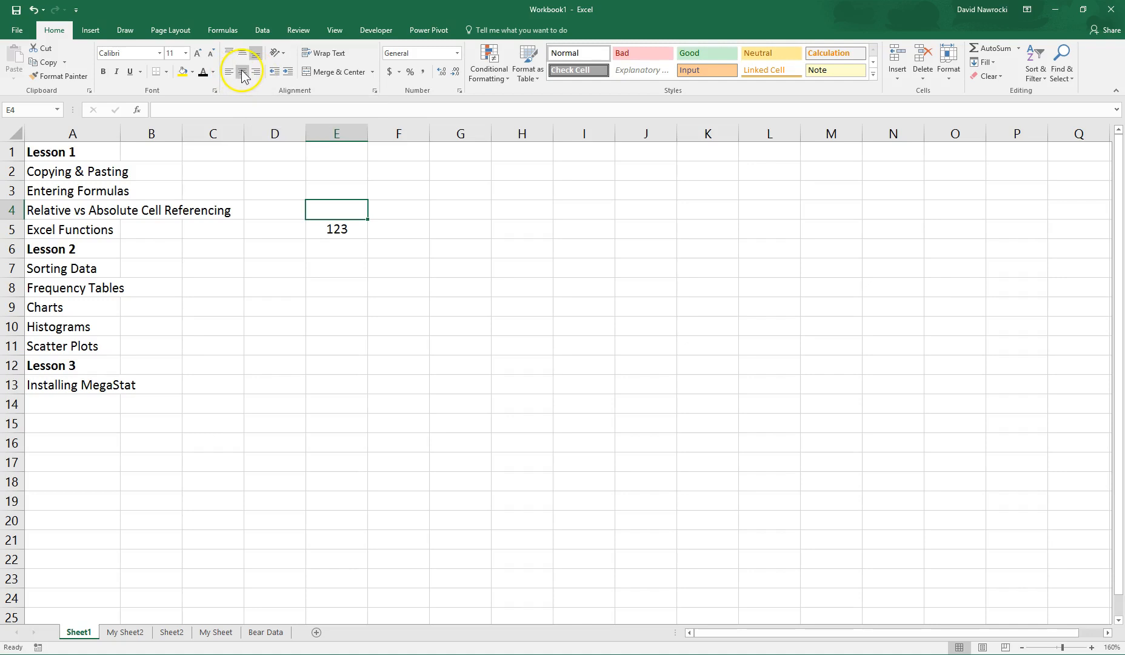
pyautogui.click(339, 230)
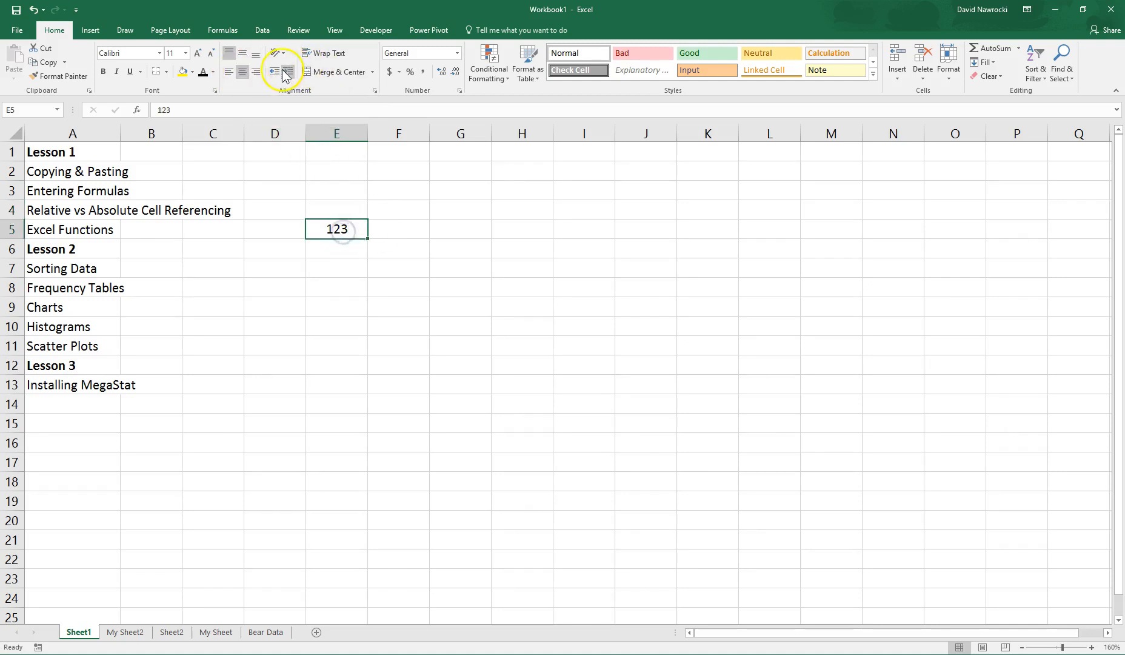
pyautogui.click(231, 72)
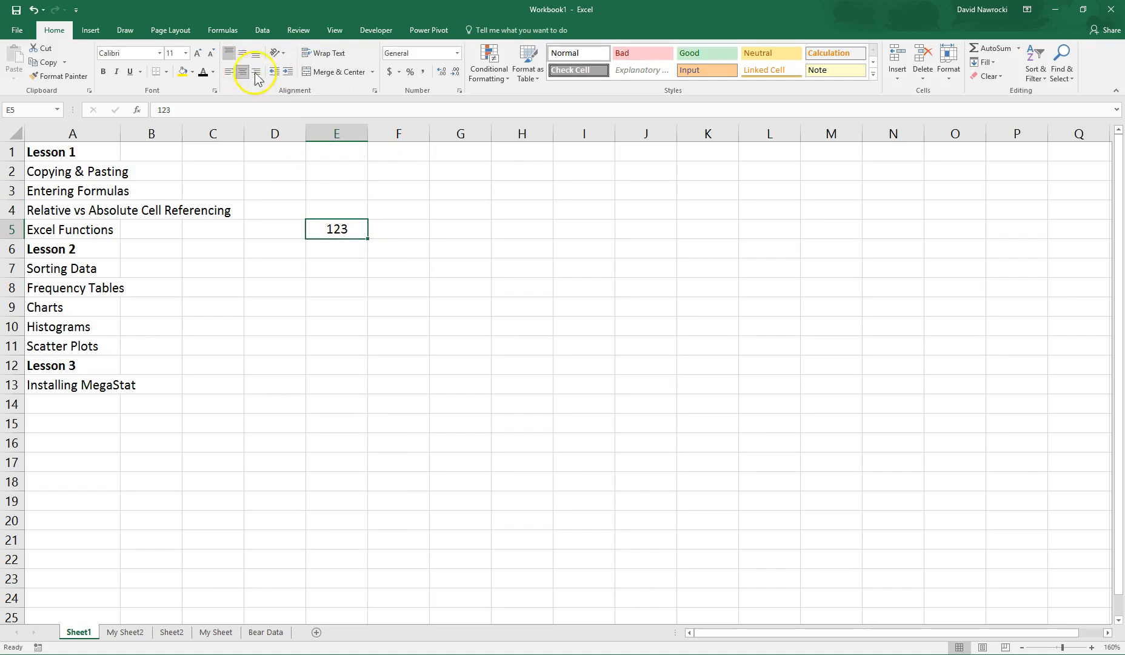
pyautogui.click(257, 72)
pyautogui.click(242, 71)
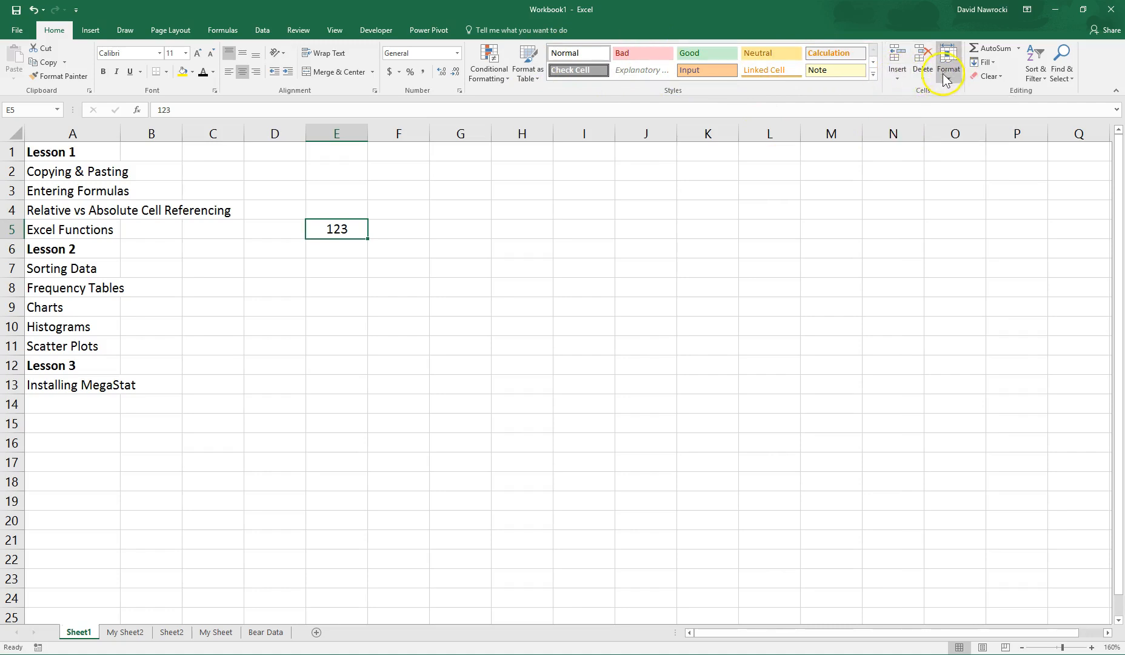
# Step: Insert a blank sheet row above "Relative vs Absolute Cell Referencing" at row 4 and delete that row again
pyautogui.click(899, 75)
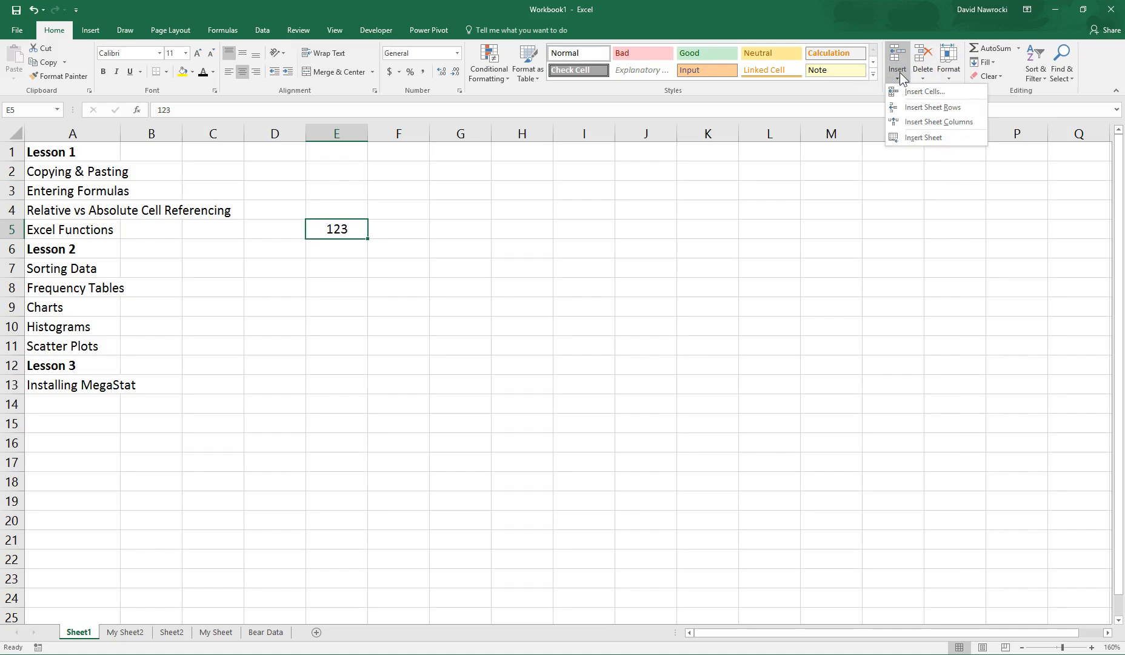
pyautogui.click(902, 78)
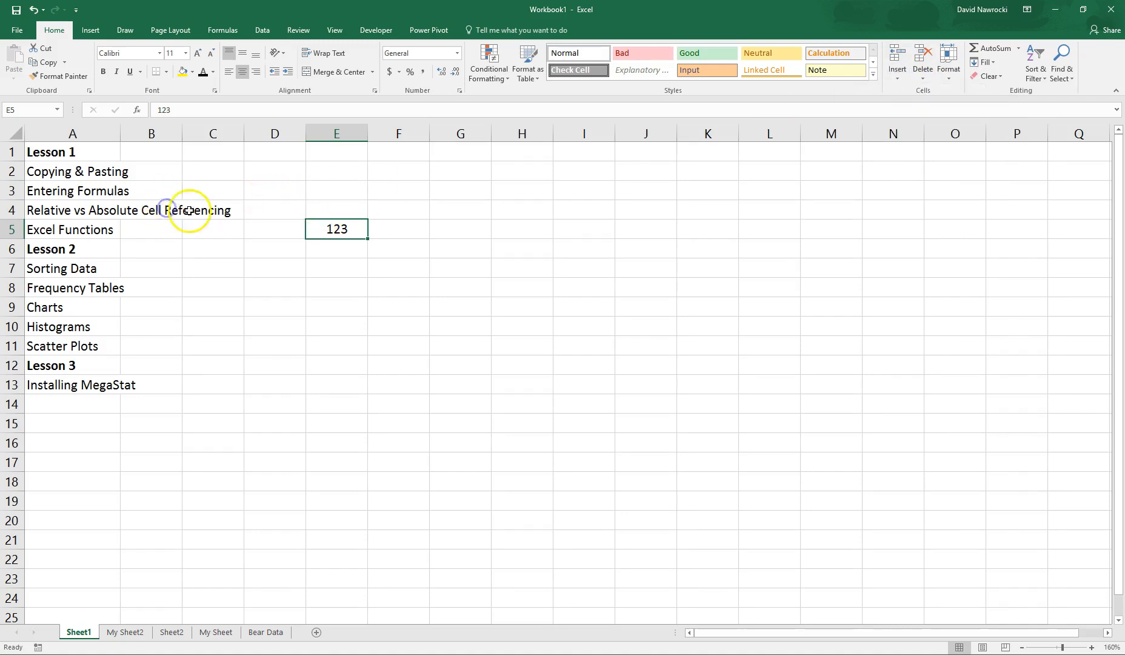
pyautogui.click(95, 210)
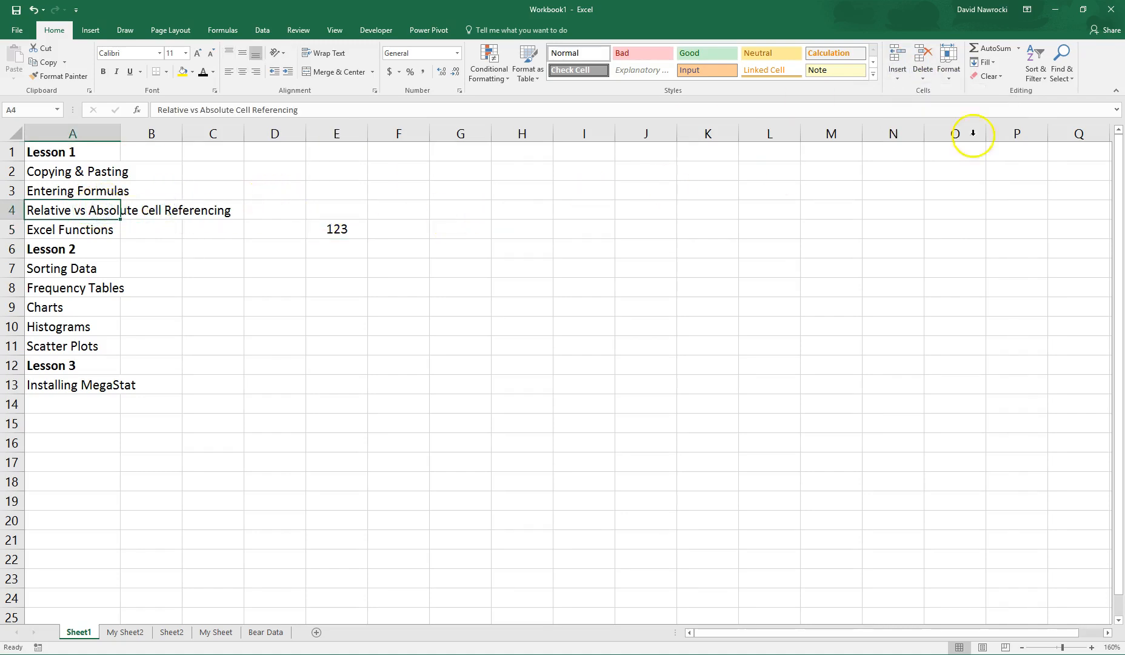
pyautogui.click(902, 74)
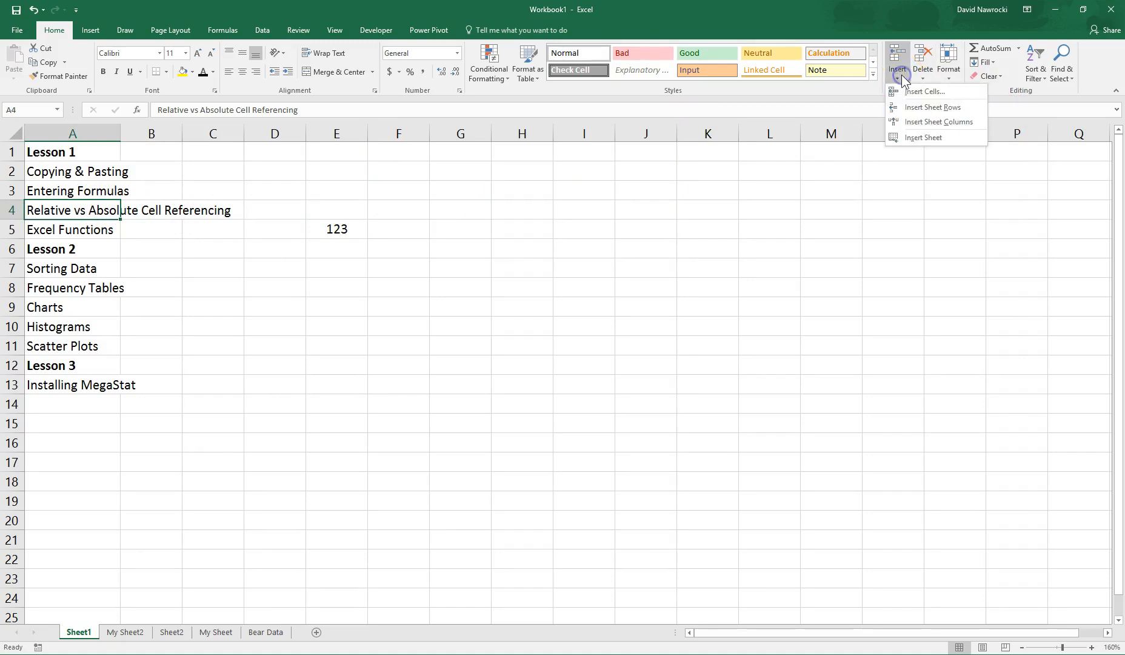
pyautogui.click(933, 107)
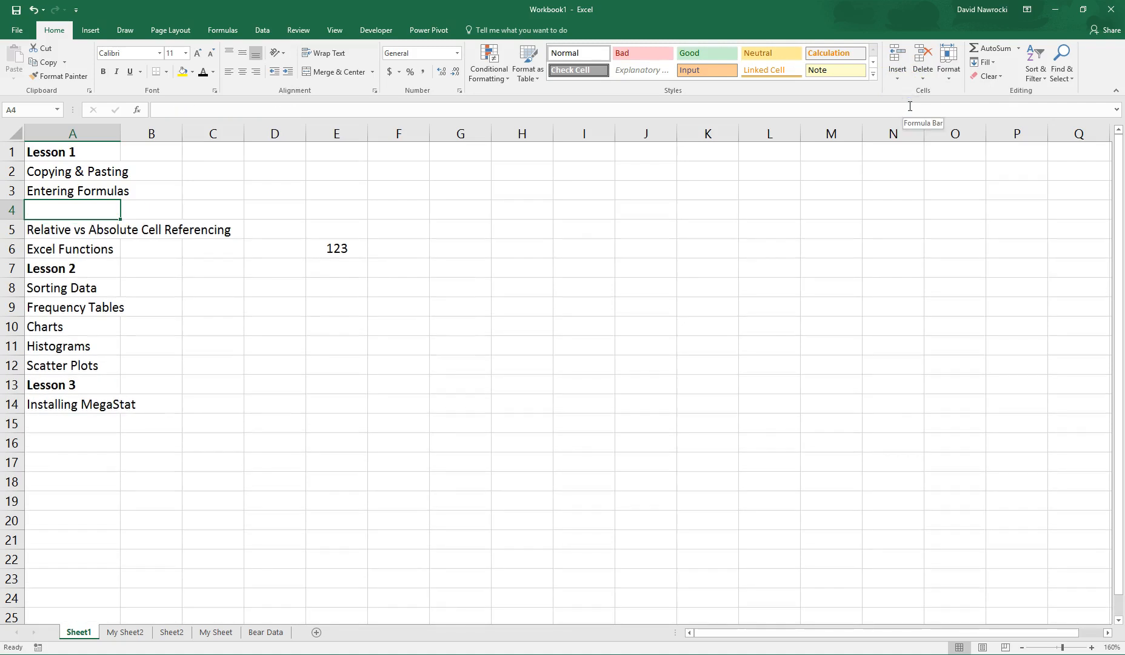
pyautogui.click(924, 78)
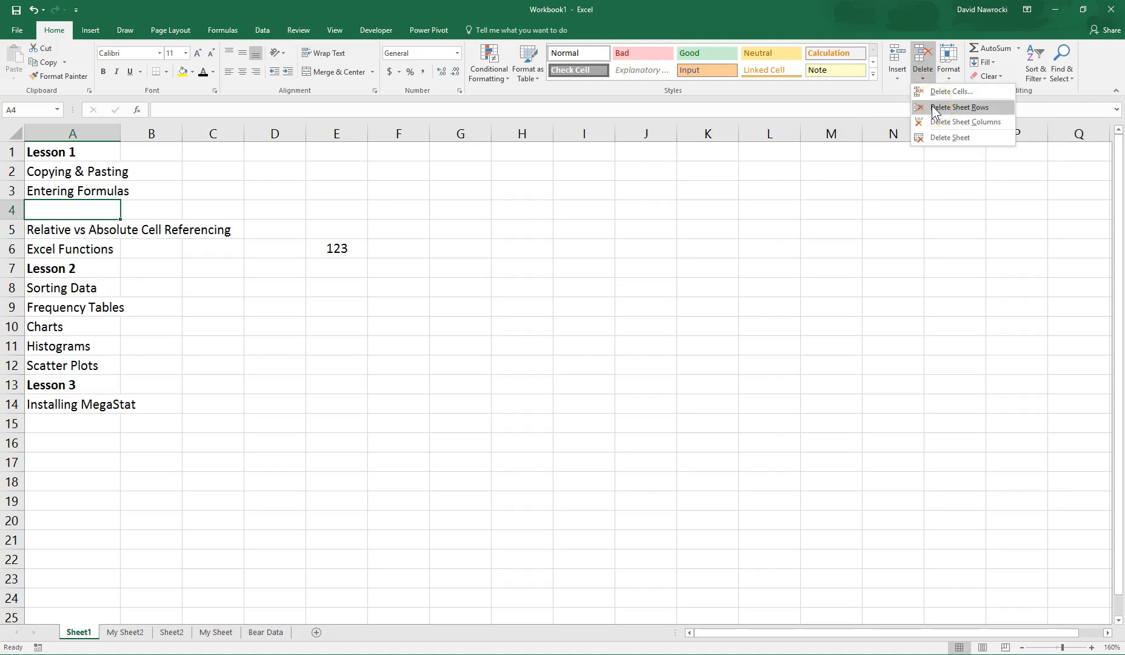
pyautogui.click(933, 108)
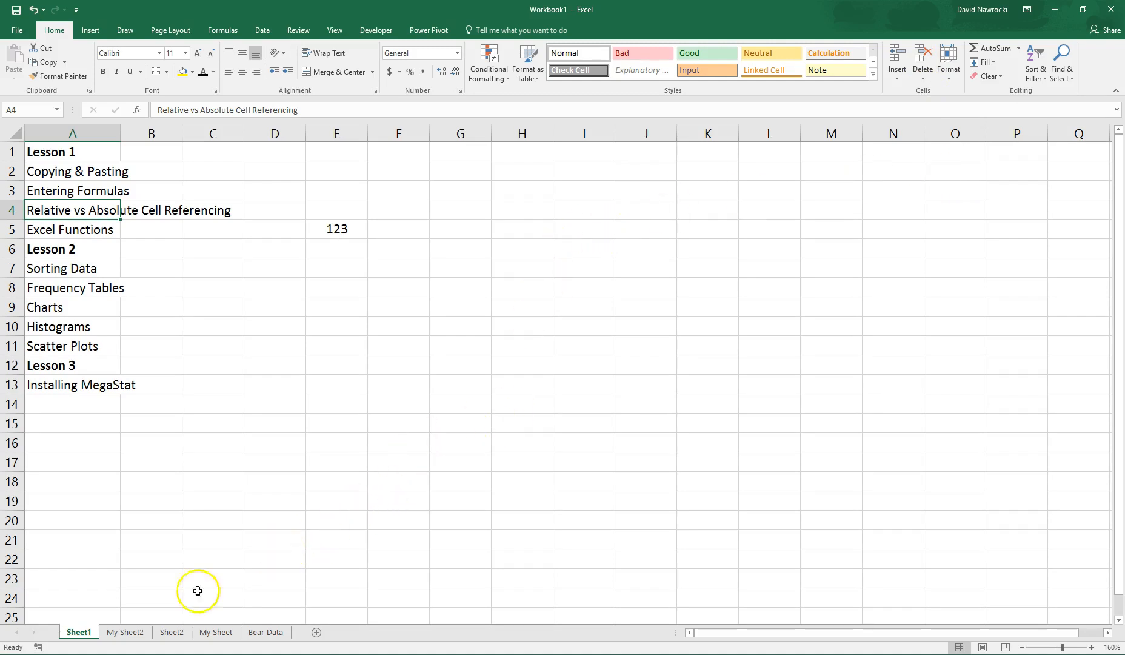
# Step: Permanently delete the worksheet My Sheet2 from the workbook and return to Sheet1
pyautogui.click(127, 633)
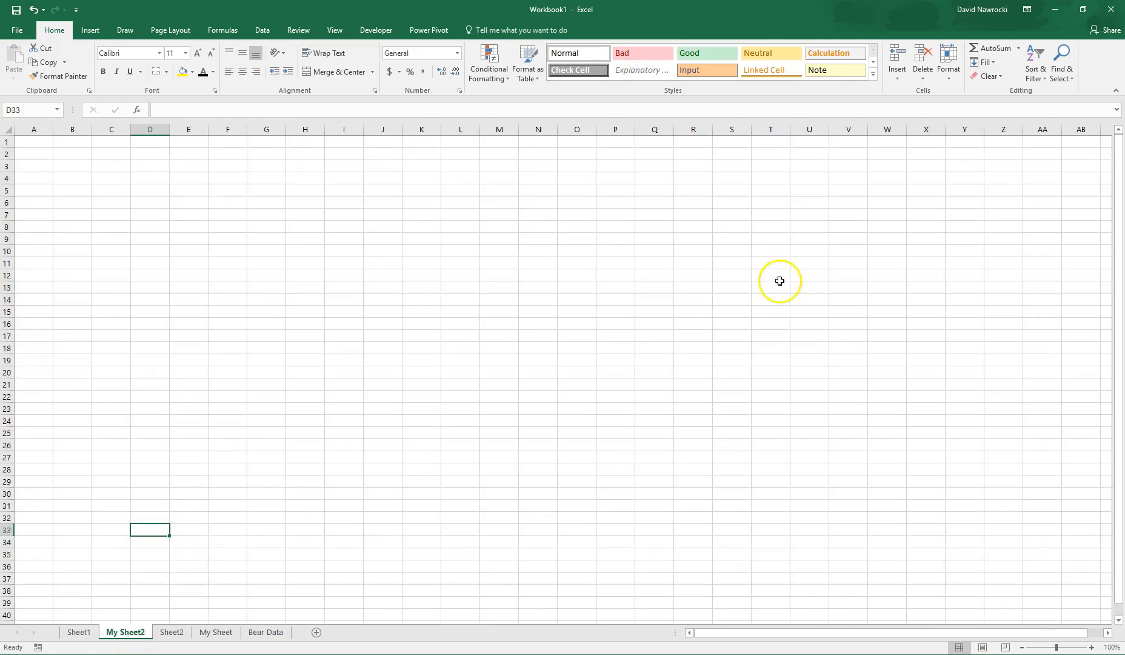
pyautogui.click(927, 71)
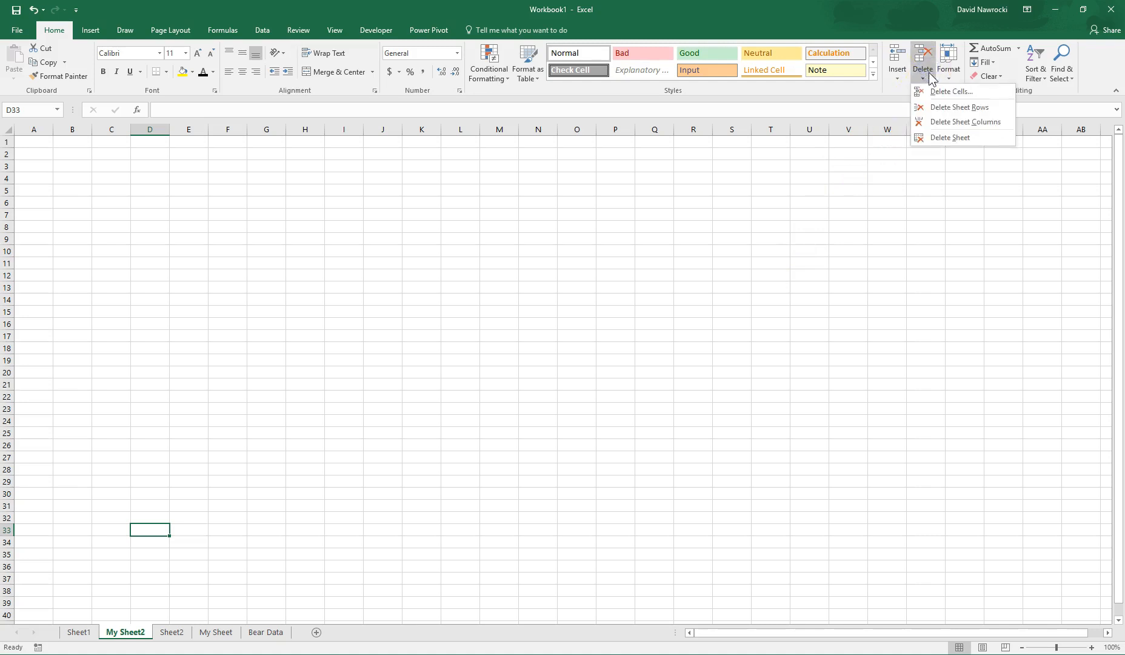
pyautogui.click(939, 140)
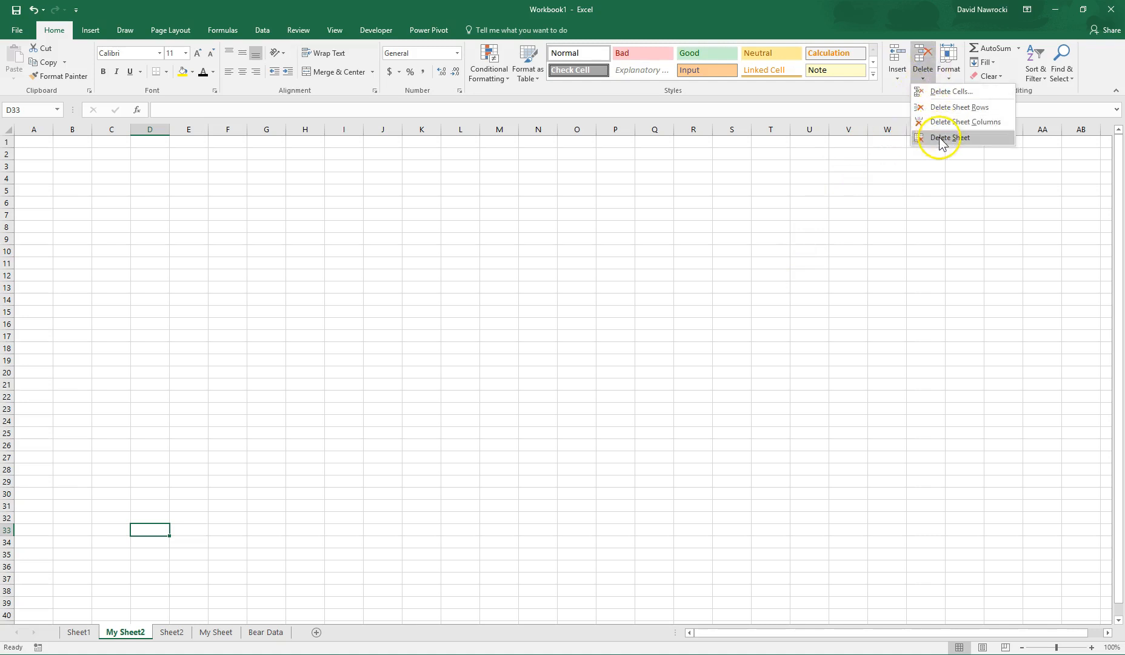
pyautogui.click(941, 139)
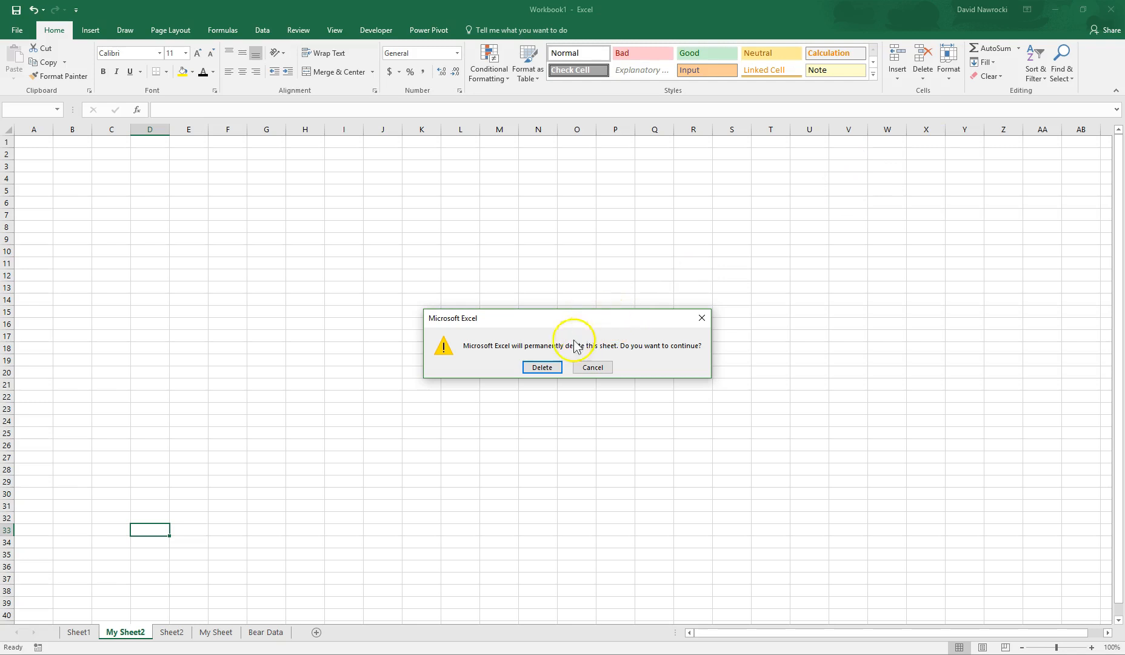
pyautogui.click(558, 369)
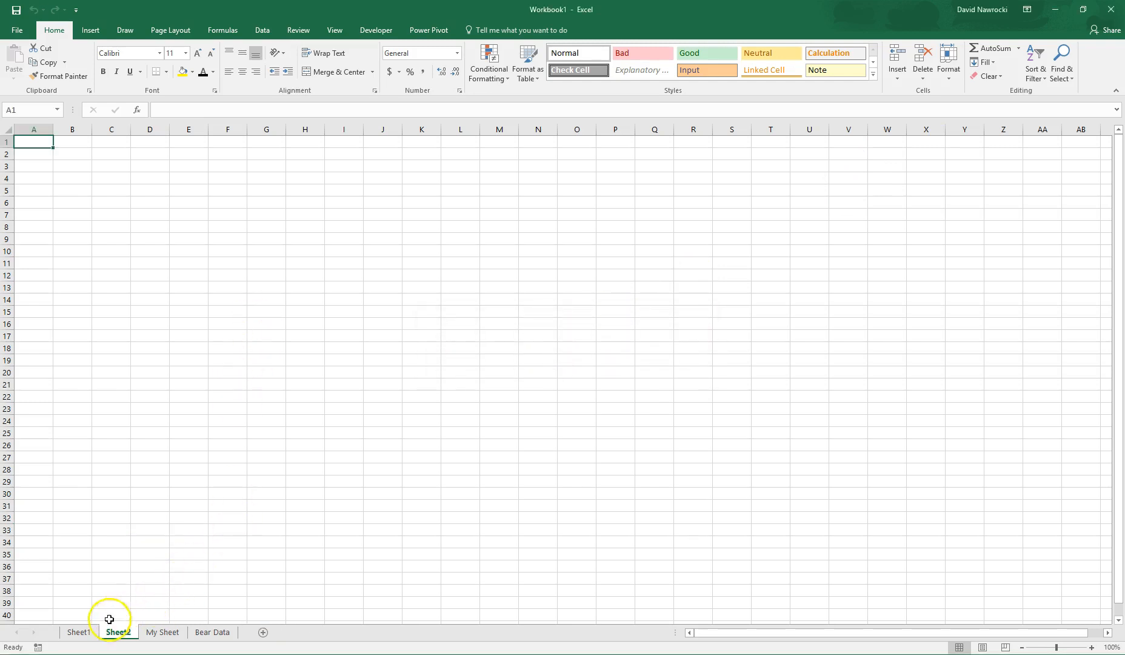
pyautogui.click(80, 633)
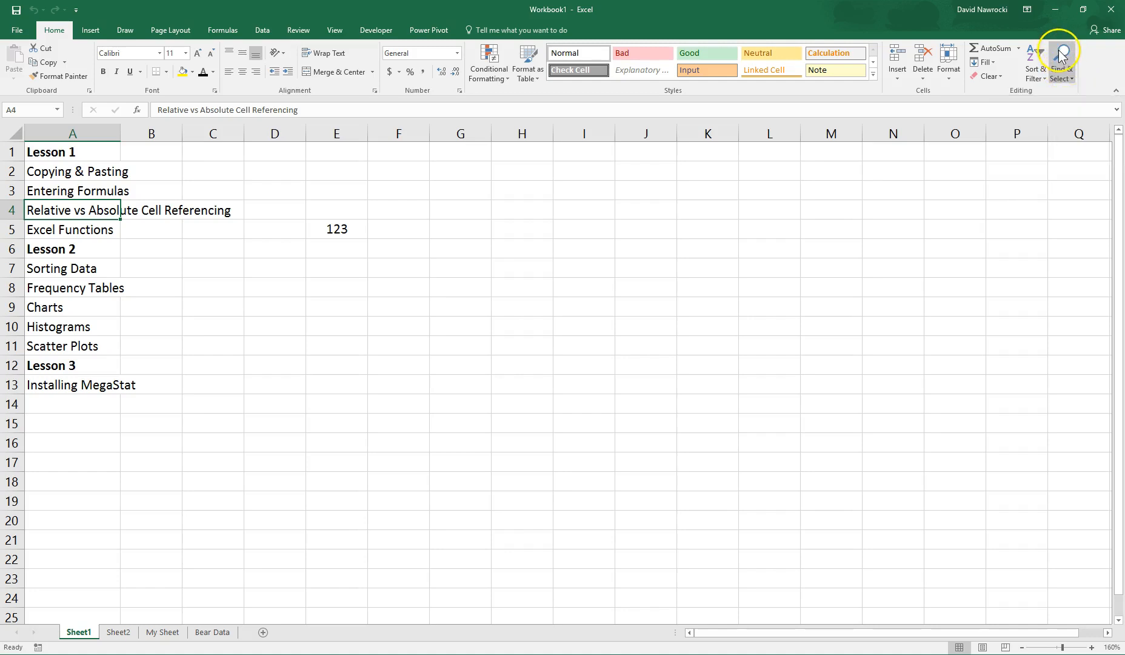
pyautogui.click(100, 27)
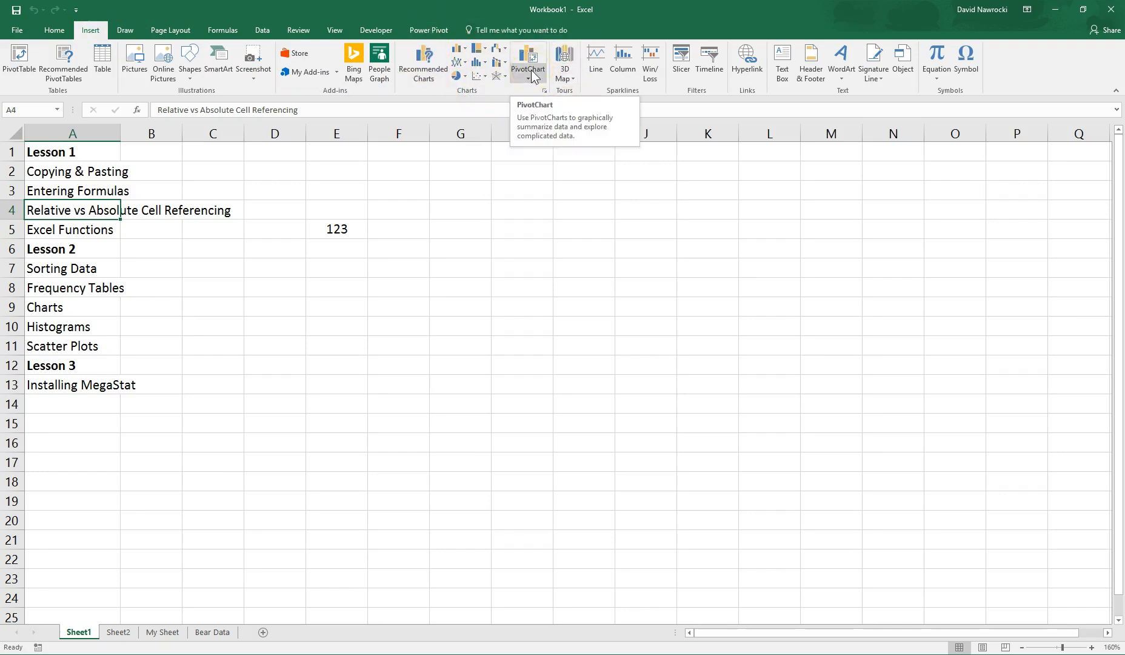
# Step: Handwrite "Excel. Rocks!" across rows 4 and 5 between columns F and J with the 0.35 mm red pen
pyautogui.click(126, 28)
pyautogui.click(150, 55)
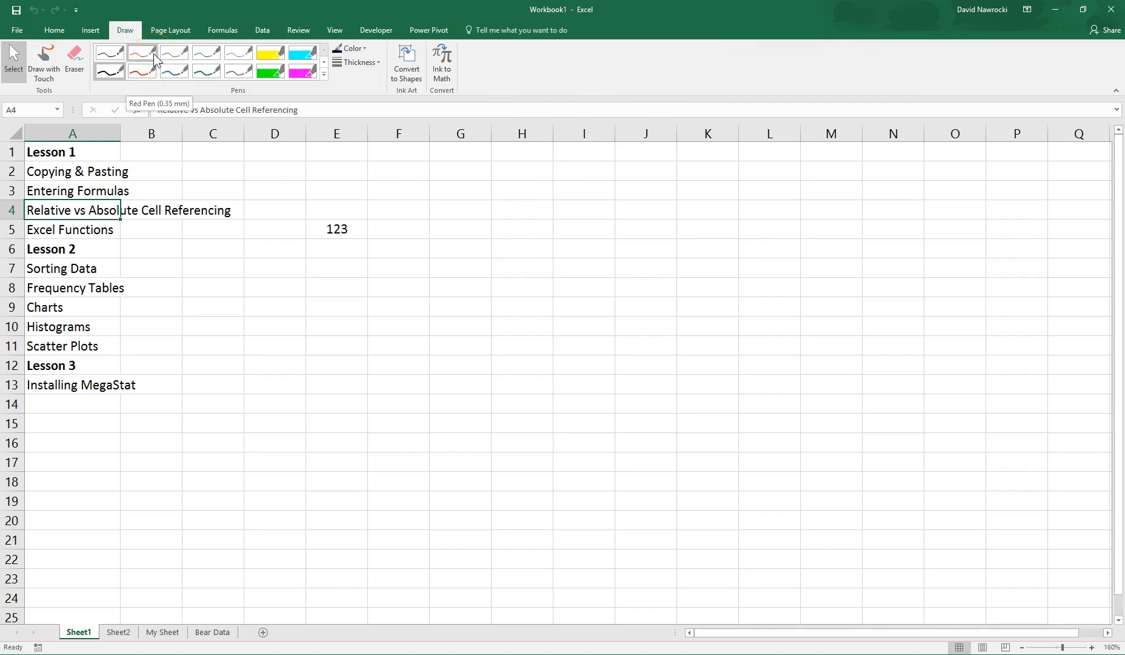
pyautogui.click(326, 156)
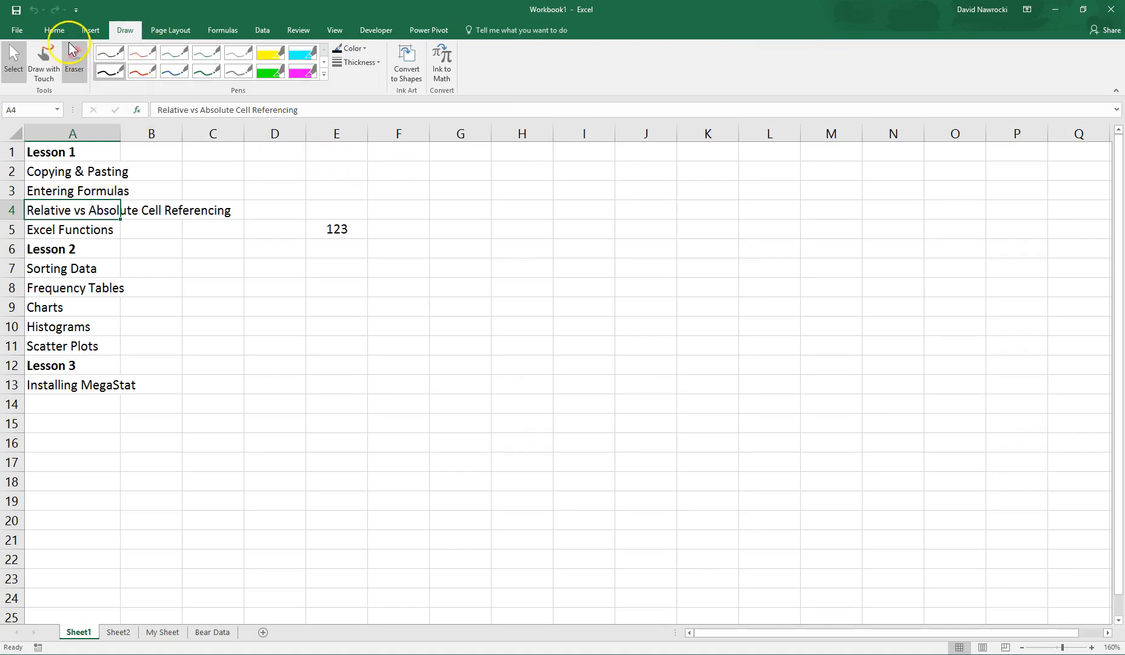
pyautogui.click(13, 57)
pyautogui.click(76, 57)
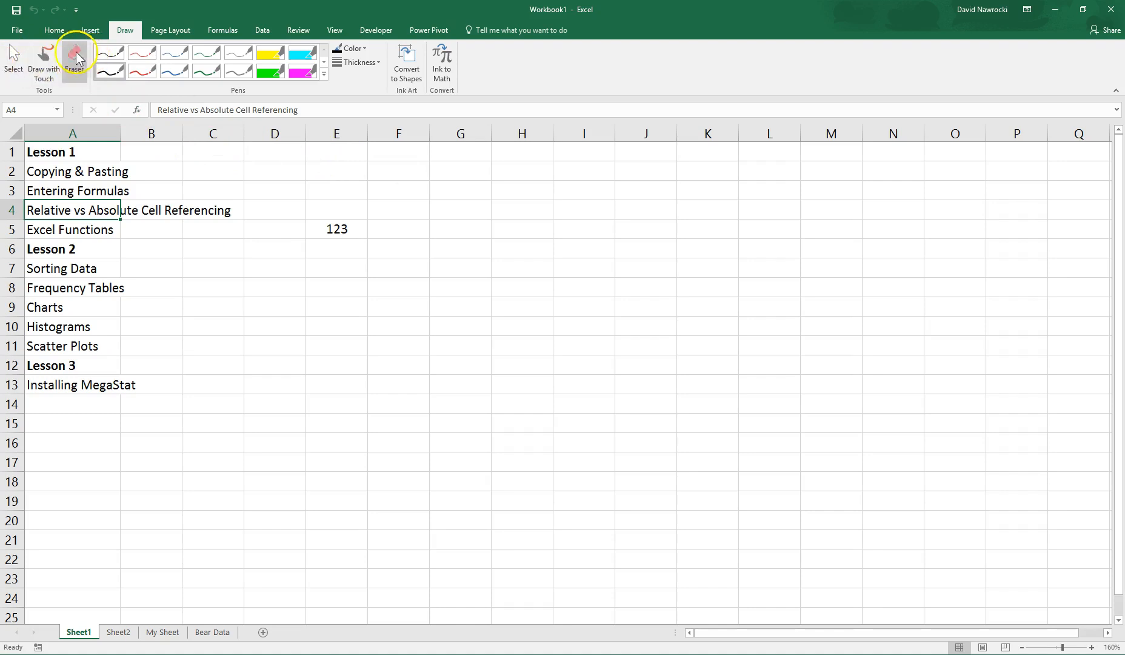
pyautogui.click(145, 53)
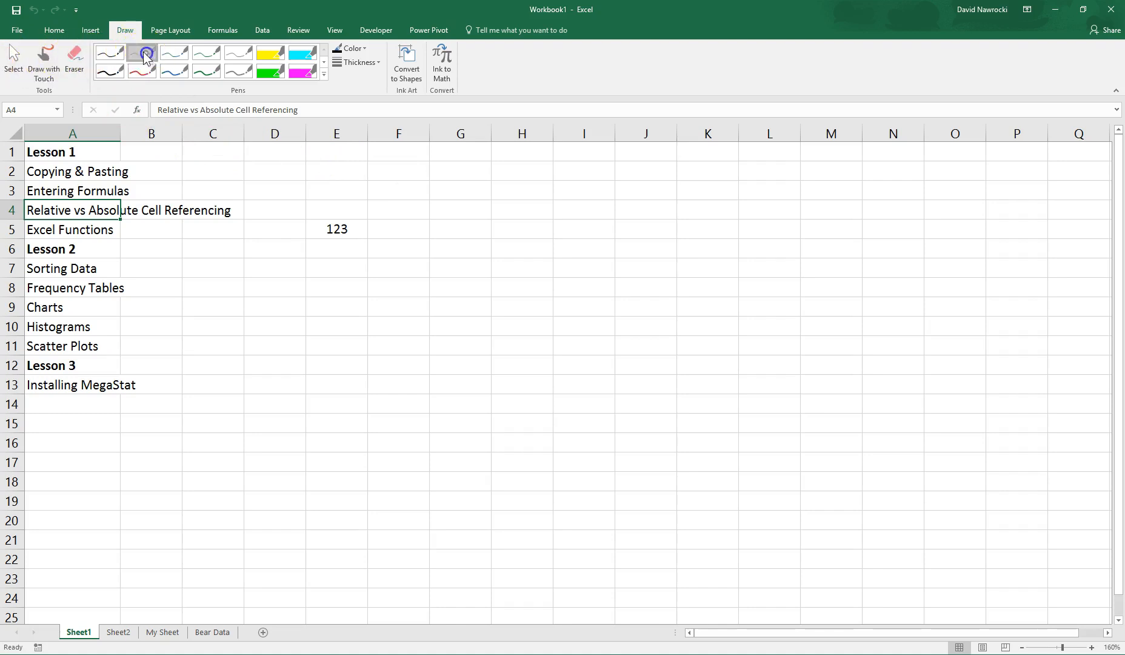
pyautogui.click(47, 57)
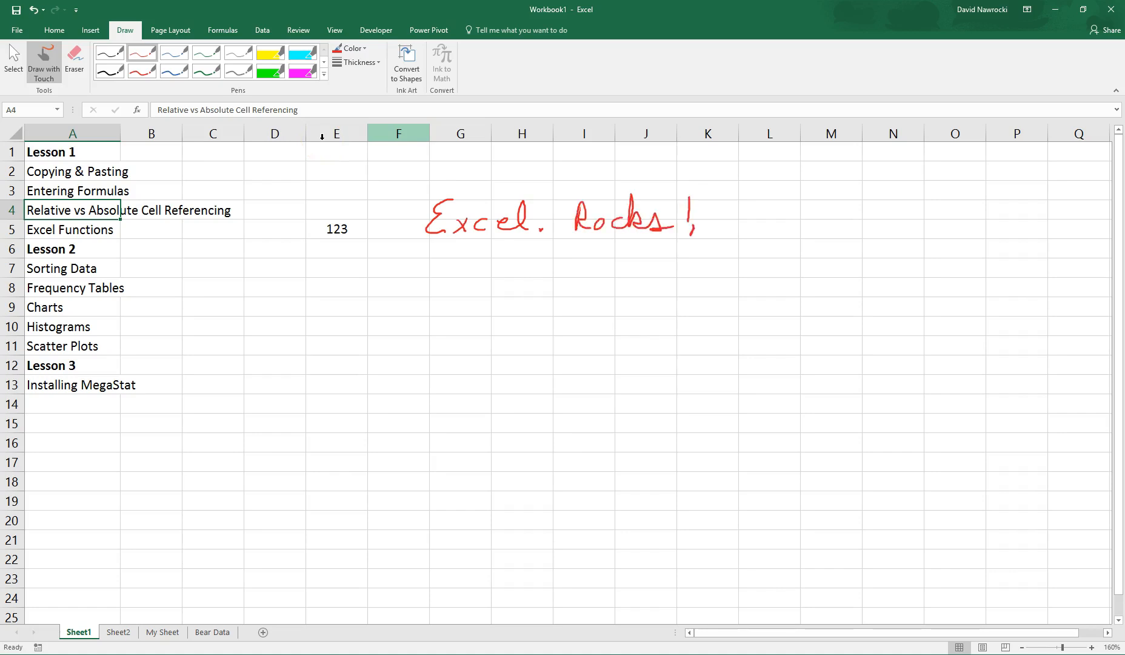
# Step: Erase all the red handwriting from Sheet1 and return to normal selection mode
pyautogui.click(76, 59)
pyautogui.moveTo(432, 209)
pyautogui.mouseDown()
pyautogui.moveTo(528, 231)
pyautogui.moveTo(686, 221)
pyautogui.moveTo(670, 226)
pyautogui.mouseUp()
pyautogui.click(15, 64)
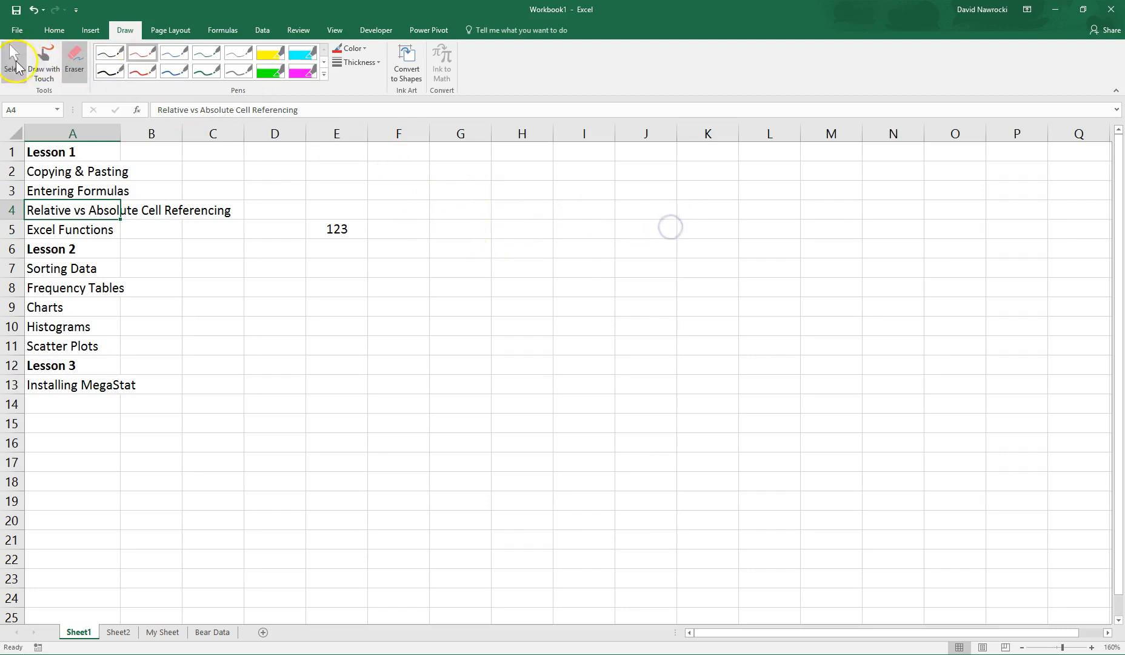
# Step: Turn on gridline printing for Sheet1 and turn it off again
pyautogui.click(174, 30)
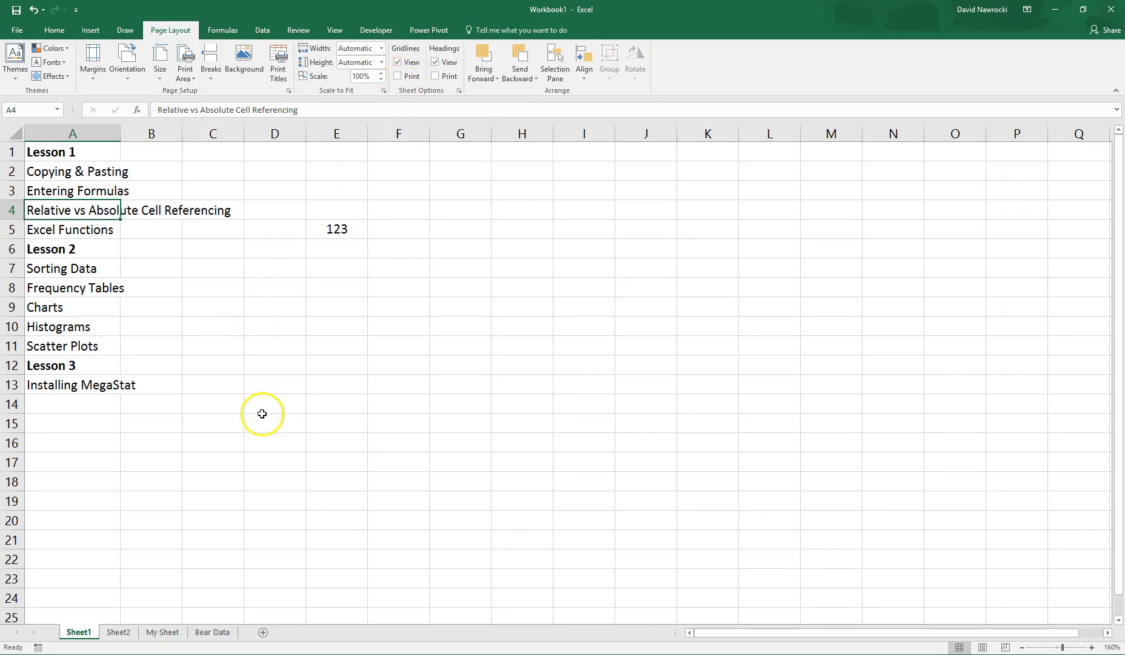
pyautogui.click(399, 76)
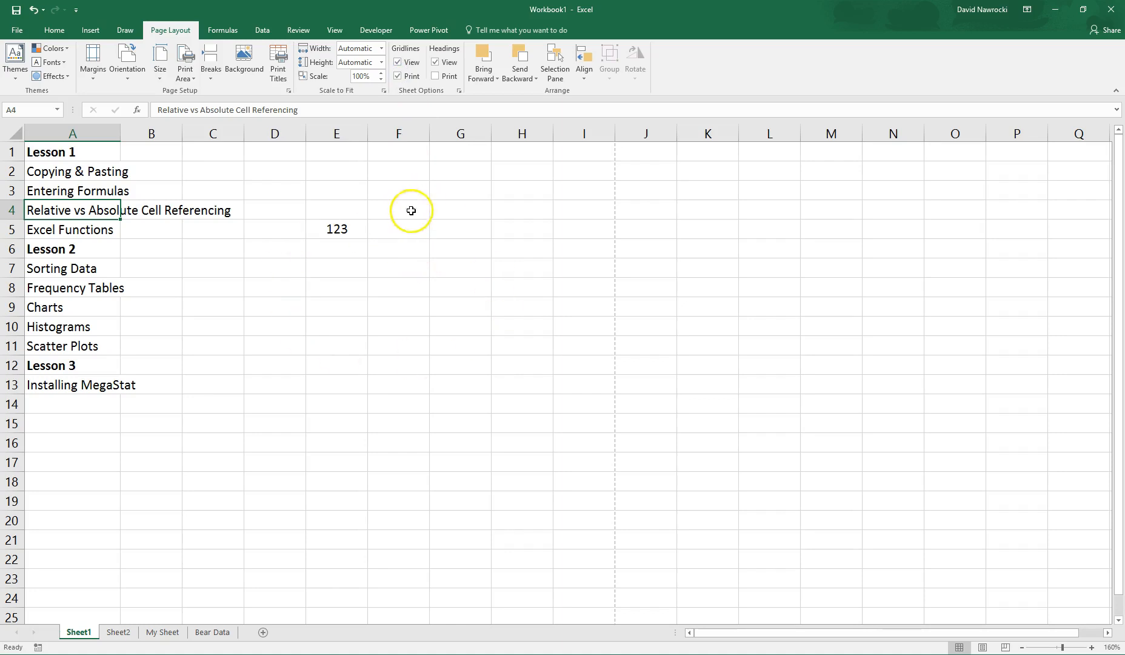
pyautogui.click(399, 77)
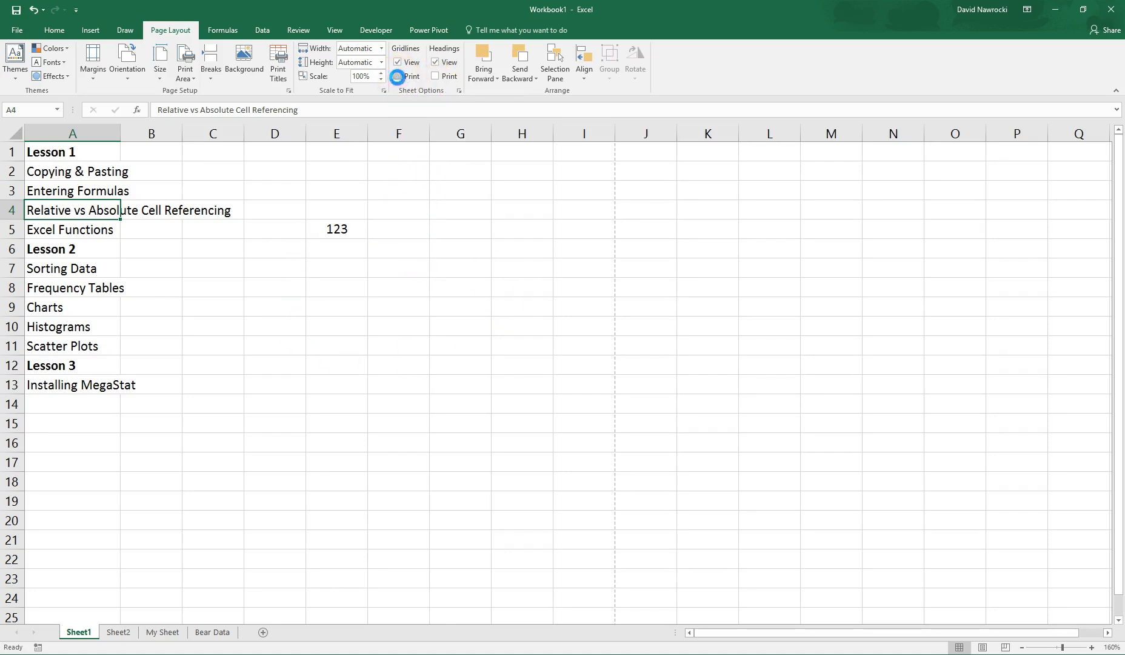
pyautogui.click(400, 78)
pyautogui.click(400, 75)
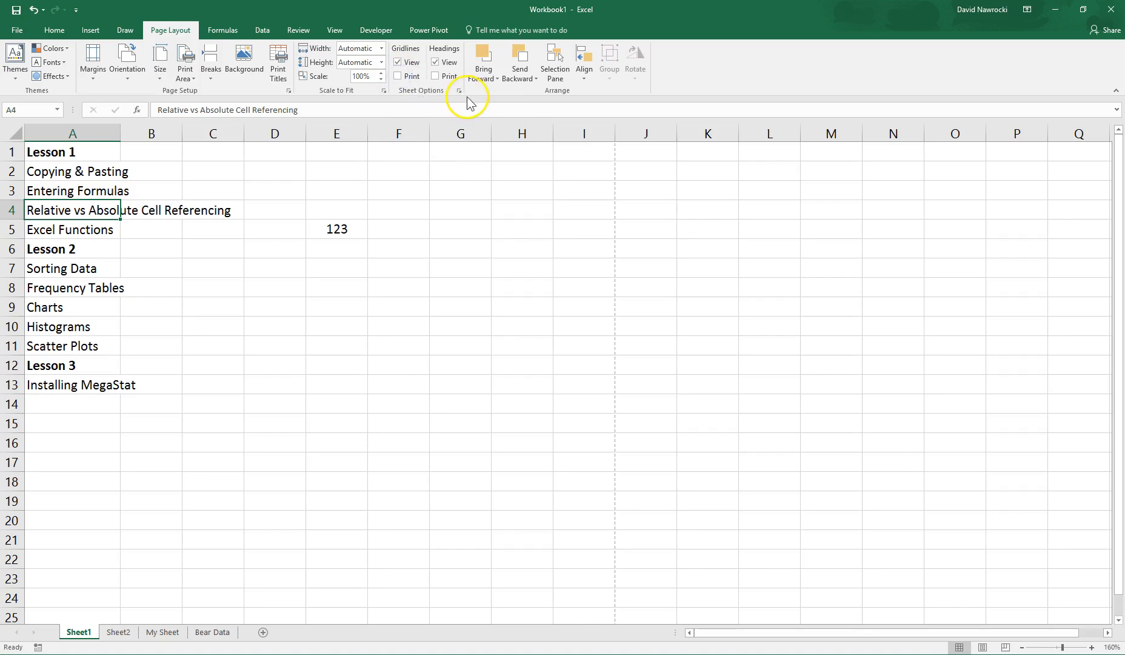
pyautogui.click(226, 33)
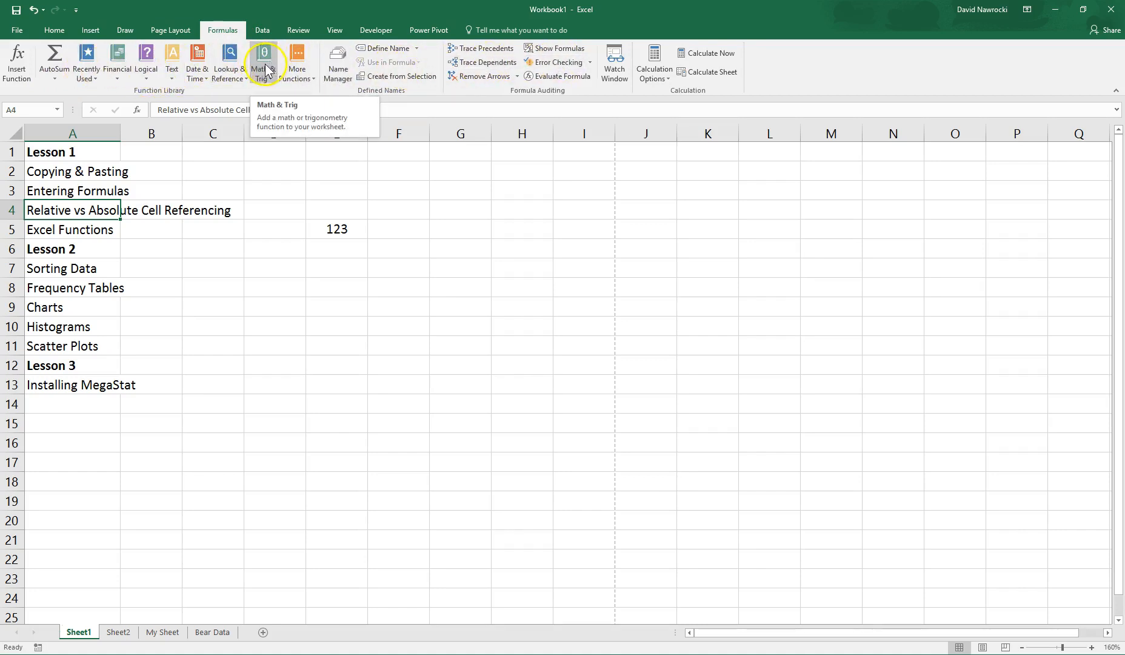
pyautogui.click(264, 30)
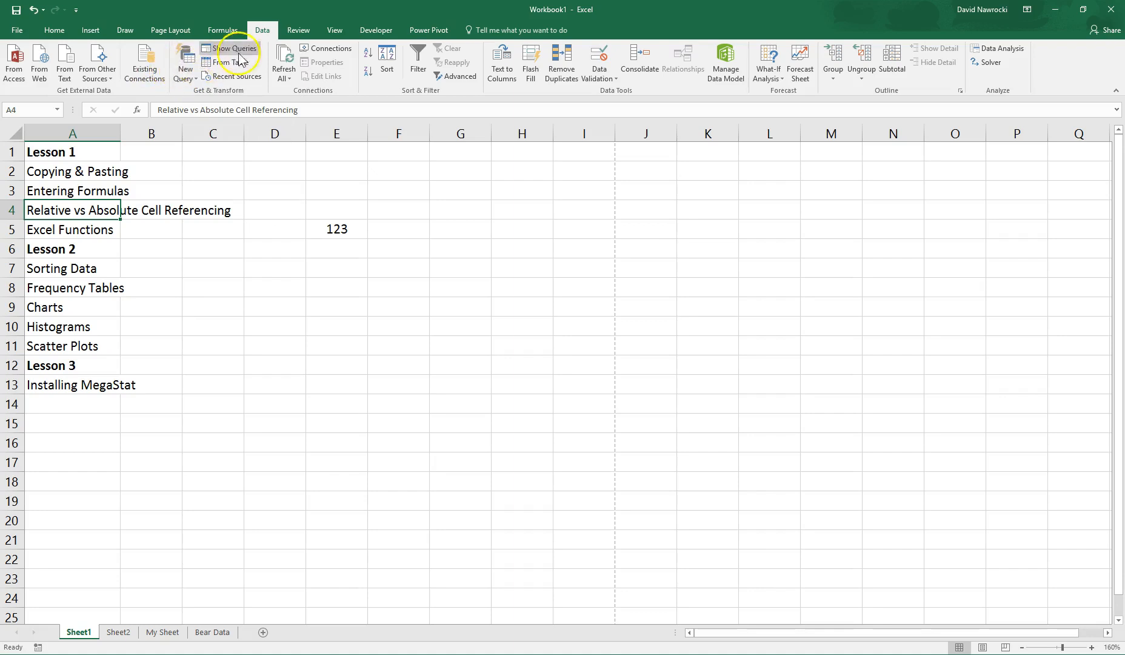
# Step: Freeze the first column of Sheet1 so it stays visible while scrolling sideways
pyautogui.click(300, 32)
pyautogui.click(335, 31)
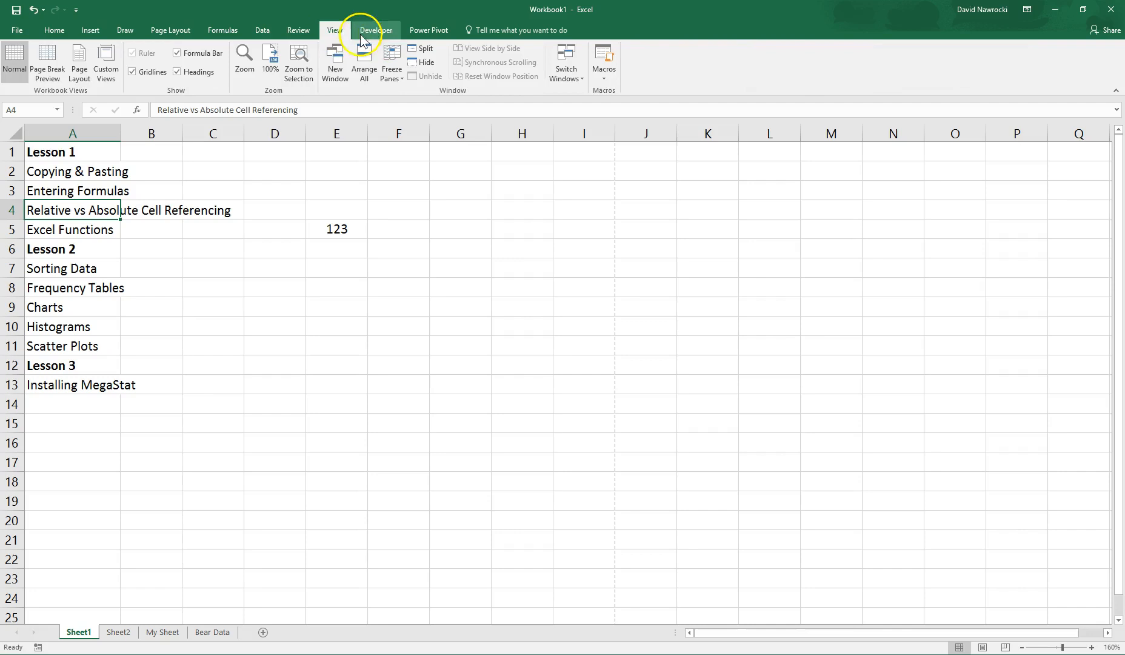
pyautogui.click(398, 79)
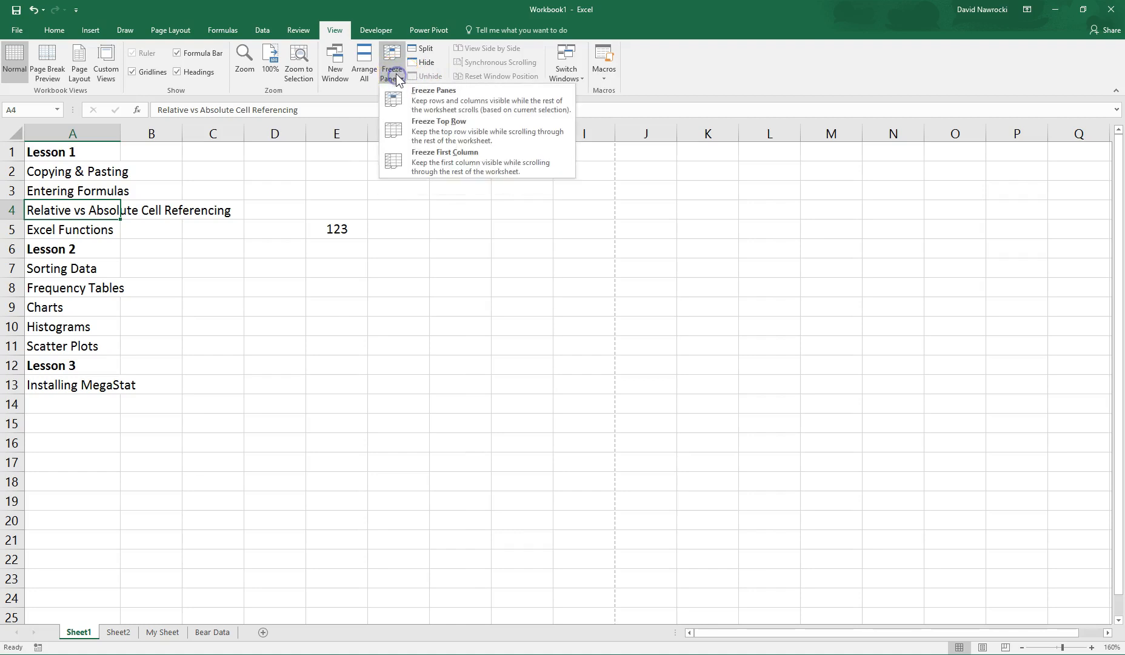
pyautogui.click(400, 159)
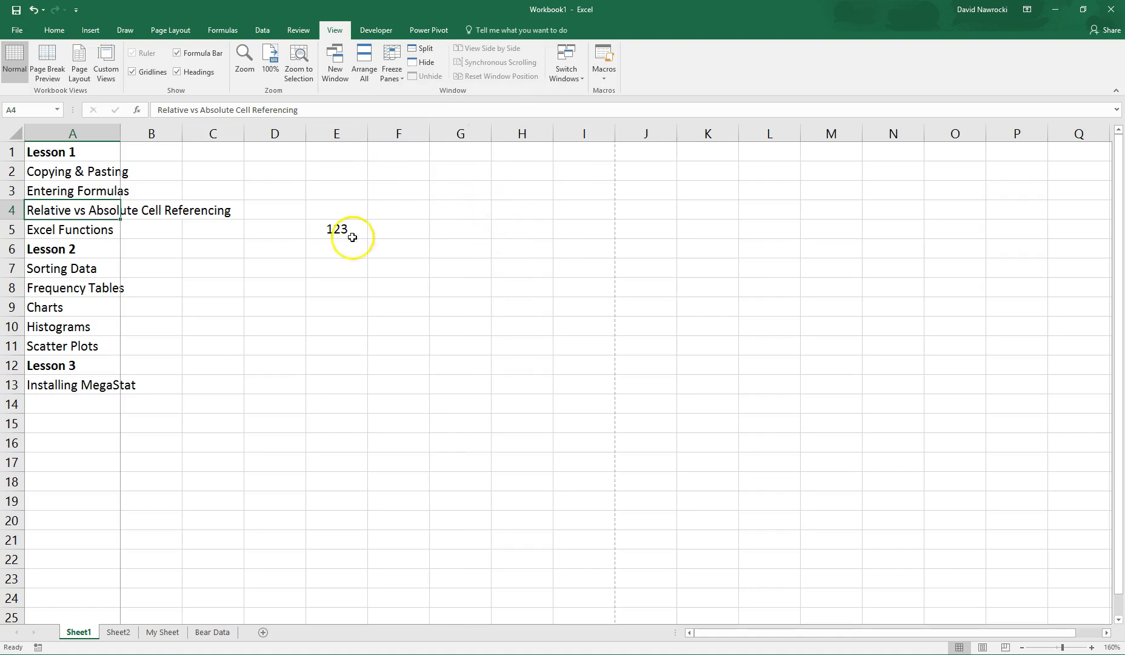
# Step: Move the selection from C2 far across row 2 and back to A1 to check the frozen first column
pyautogui.click(207, 169)
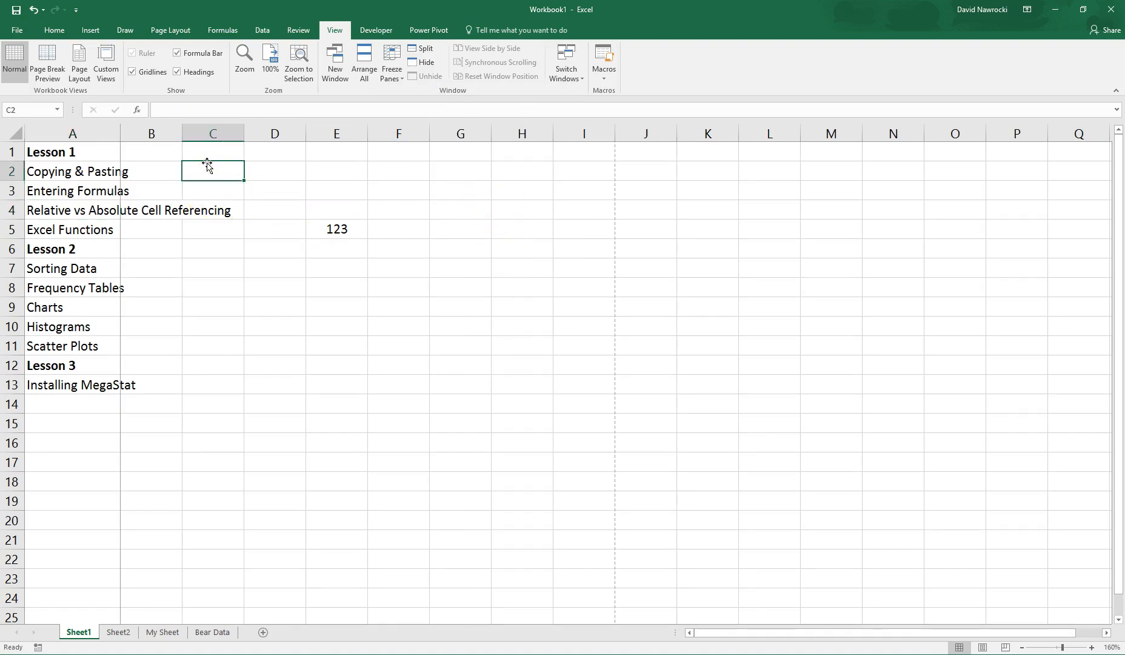
pyautogui.press('Right')
pyautogui.press('Left')
pyautogui.press('Left')
pyautogui.press('Left')
pyautogui.press('Right')
pyautogui.press('Right')
pyautogui.press('Right')
pyautogui.press('Right')
pyautogui.press('Right')
pyautogui.press('Right')
pyautogui.press('Right')
pyautogui.press('Right')
pyautogui.press('Right')
pyautogui.press('Right')
pyautogui.press('Right')
pyautogui.press('Right')
pyautogui.press('Right')
pyautogui.press('Right')
pyautogui.press('Right')
pyautogui.press('Right')
pyautogui.press('Right')
pyautogui.press('Right')
pyautogui.press('Right')
pyautogui.press('Right')
pyautogui.press('Right')
pyautogui.press('Left')
pyautogui.press('Left')
pyautogui.press('Left')
pyautogui.press('Left')
pyautogui.press('Left')
pyautogui.press('Left')
pyautogui.press('Left')
pyautogui.press('Left')
pyautogui.press('Left')
pyautogui.press('Left')
pyautogui.press('Left')
pyautogui.press('Left')
pyautogui.press('Left')
pyautogui.press('Left')
pyautogui.press('Left')
pyautogui.press('Left')
pyautogui.press('Left')
pyautogui.press('Left')
pyautogui.press('Left')
pyautogui.press('Left')
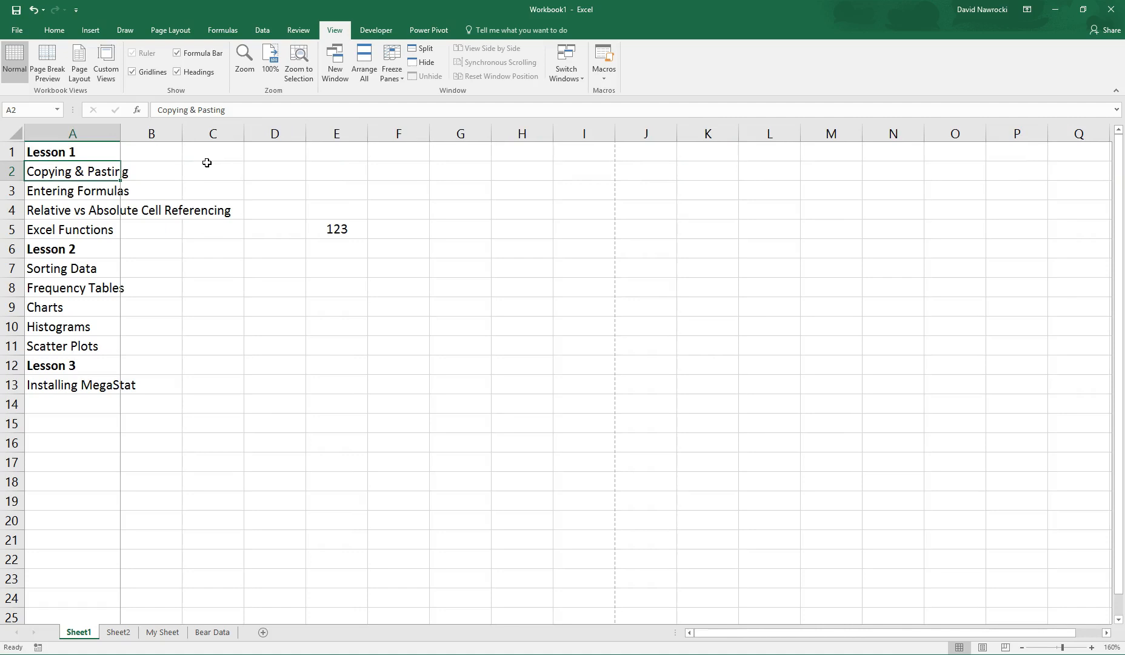
pyautogui.press('Up')
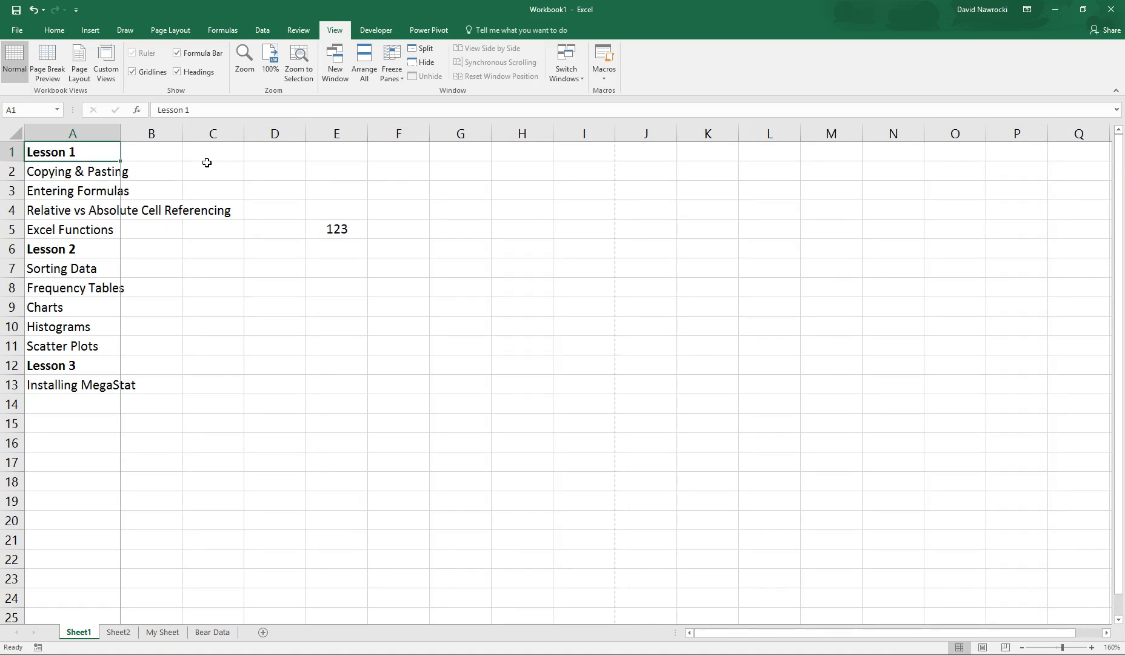
# Step: Freeze the top row of Sheet1 instead and check it by moving far down column A and back to A1
pyautogui.click(395, 78)
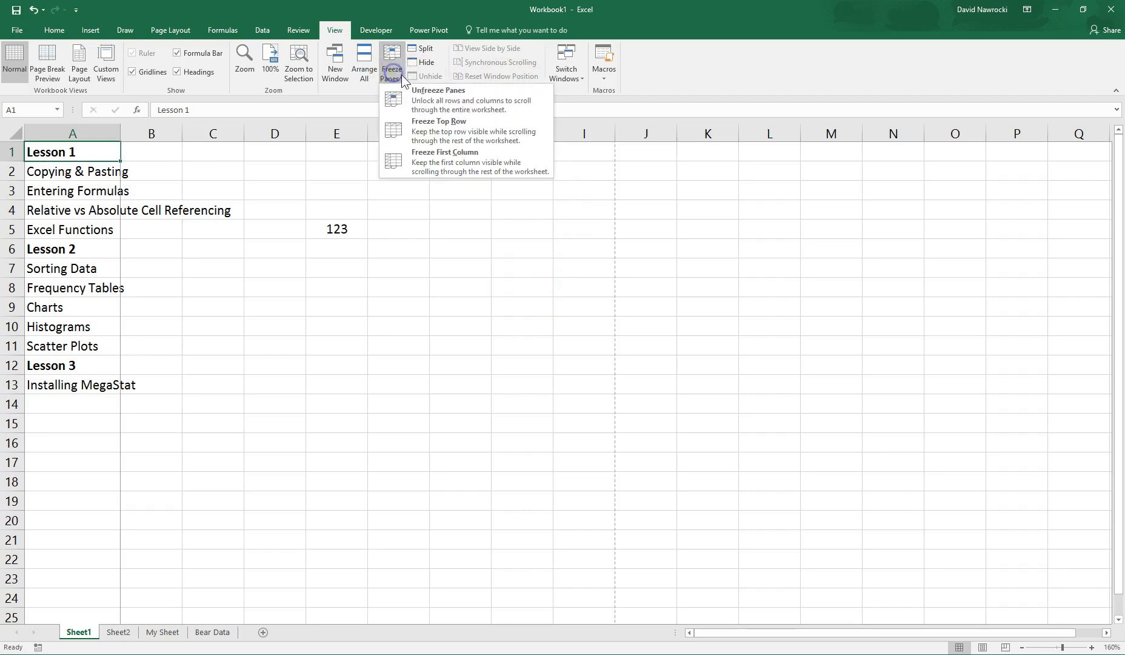
pyautogui.click(432, 135)
pyautogui.press('Down')
pyautogui.press('Down')
pyautogui.press('Down')
pyautogui.press('Down')
pyautogui.press('Down')
pyautogui.press('Down')
pyautogui.press('Down')
pyautogui.press('Down')
pyautogui.press('Down')
pyautogui.press('Down')
pyautogui.press('Down')
pyautogui.press('Down')
pyautogui.press('Down')
pyautogui.press('Down')
pyautogui.press('Down')
pyautogui.press('Down')
pyautogui.press('Down')
pyautogui.press('Down')
pyautogui.press('Down')
pyautogui.press('Down')
pyautogui.press('Down')
pyautogui.press('Down')
pyautogui.press('Down')
pyautogui.press('Down')
pyautogui.press('Down')
pyautogui.press('Down')
pyautogui.press('Down')
pyautogui.press('Down')
pyautogui.press('Down')
pyautogui.press('Down')
pyautogui.press('Down')
pyautogui.press('Down')
pyautogui.press('Down')
pyautogui.press('Down')
pyautogui.press('Up')
pyautogui.press('Up')
pyautogui.press('Up')
pyautogui.press('Up')
pyautogui.press('Up')
pyautogui.press('Up')
pyautogui.press('Up')
pyautogui.press('Up')
pyautogui.press('Up')
pyautogui.press('Up')
pyautogui.press('Up')
pyautogui.press('Up')
pyautogui.press('Up')
pyautogui.press('Up')
pyautogui.press('Up')
pyautogui.press('Up')
pyautogui.press('Up')
pyautogui.press('Up')
pyautogui.press('Up')
pyautogui.press('Up')
pyautogui.press('Up')
pyautogui.press('Up')
pyautogui.press('Up')
pyautogui.press('Up')
pyautogui.press('Up')
pyautogui.press('Up')
pyautogui.press('Up')
pyautogui.press('Up')
pyautogui.press('Up')
pyautogui.press('Up')
pyautogui.press('Up')
pyautogui.press('Up')
pyautogui.press('Up')
pyautogui.press('Up')
pyautogui.press('Up')
pyautogui.press('Up')
pyautogui.press('Up')
pyautogui.press('Up')
pyautogui.press('Up')
pyautogui.press('Up')
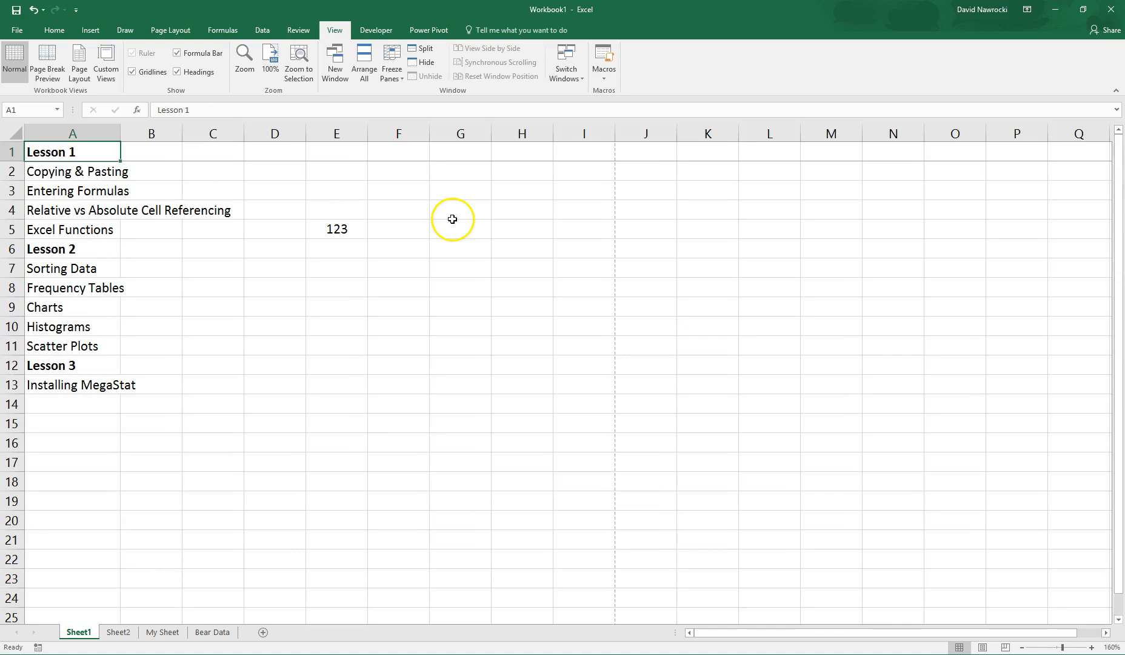
# Step: Unfreeze the panes of Sheet1 and move the selection along row 1 to AB1 to check normal sideways scrolling
pyautogui.click(391, 68)
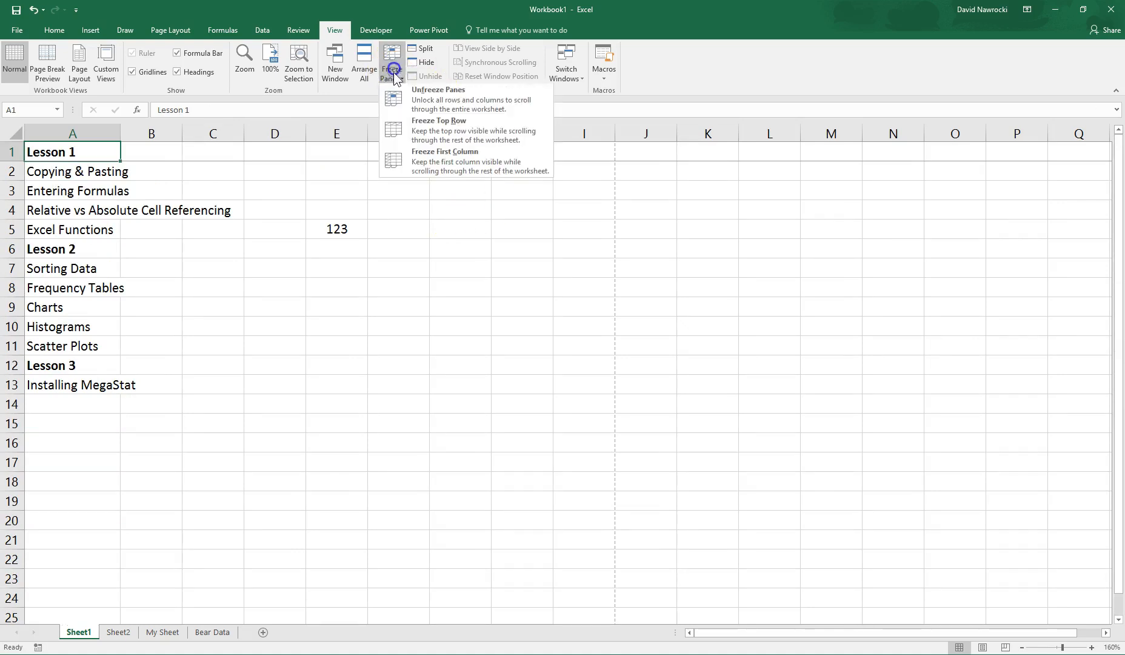
pyautogui.click(417, 97)
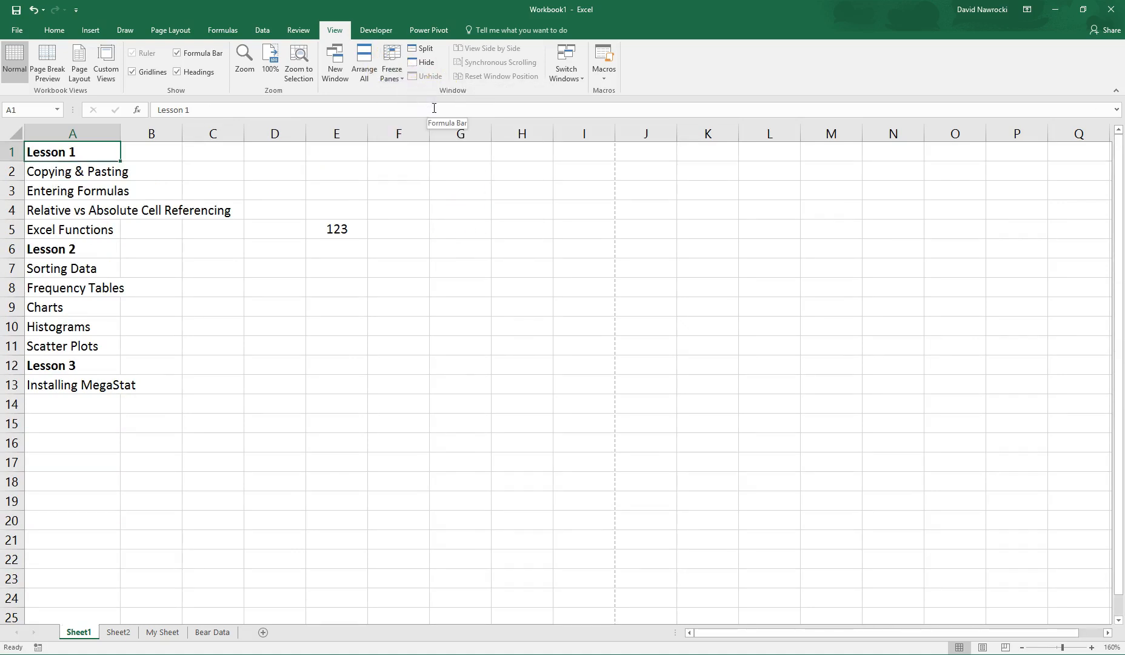
pyautogui.press('Right')
pyautogui.press('Right')
pyautogui.press('Right')
pyautogui.press('Right')
pyautogui.press('Right')
pyautogui.press('Right')
pyautogui.press('Right')
pyautogui.press('Right')
pyautogui.press('Right')
pyautogui.press('Right')
pyautogui.press('Right')
pyautogui.press('Right')
pyautogui.press('Right')
pyautogui.press('Right')
pyautogui.press('Right')
pyautogui.press('Right')
pyautogui.press('Right')
pyautogui.press('Right')
pyautogui.press('Right')
pyautogui.press('Right')
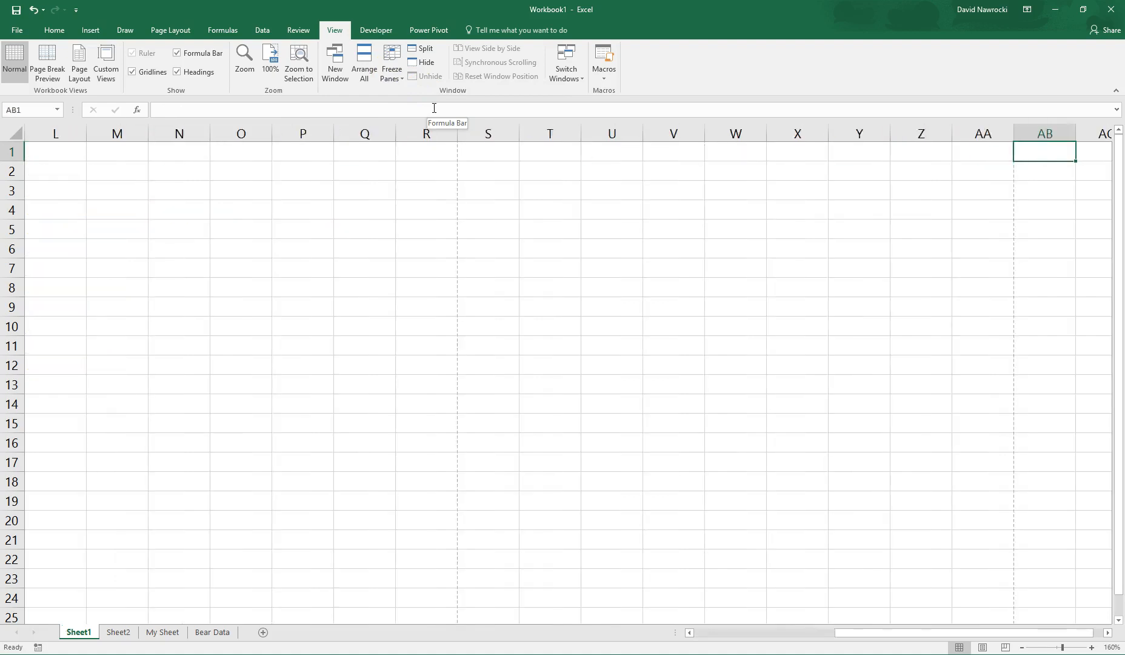
# Step: Move the selection back along row 1 from AB1 and return to cell A1 of Sheet1
pyautogui.press('Left')
pyautogui.press('Left')
pyautogui.press('Left')
pyautogui.press('Left')
pyautogui.press('Left')
pyautogui.press('Left')
pyautogui.press('Left')
pyautogui.press('Left')
pyautogui.press('Left')
pyautogui.press('Left')
pyautogui.press('Left')
pyautogui.press('Left')
pyautogui.press('Left')
pyautogui.press('Left')
pyautogui.press('Left')
pyautogui.press('Left')
pyautogui.press('Left')
pyautogui.press('Left')
pyautogui.press('Left')
pyautogui.hotkey('ctrl', 'Home')
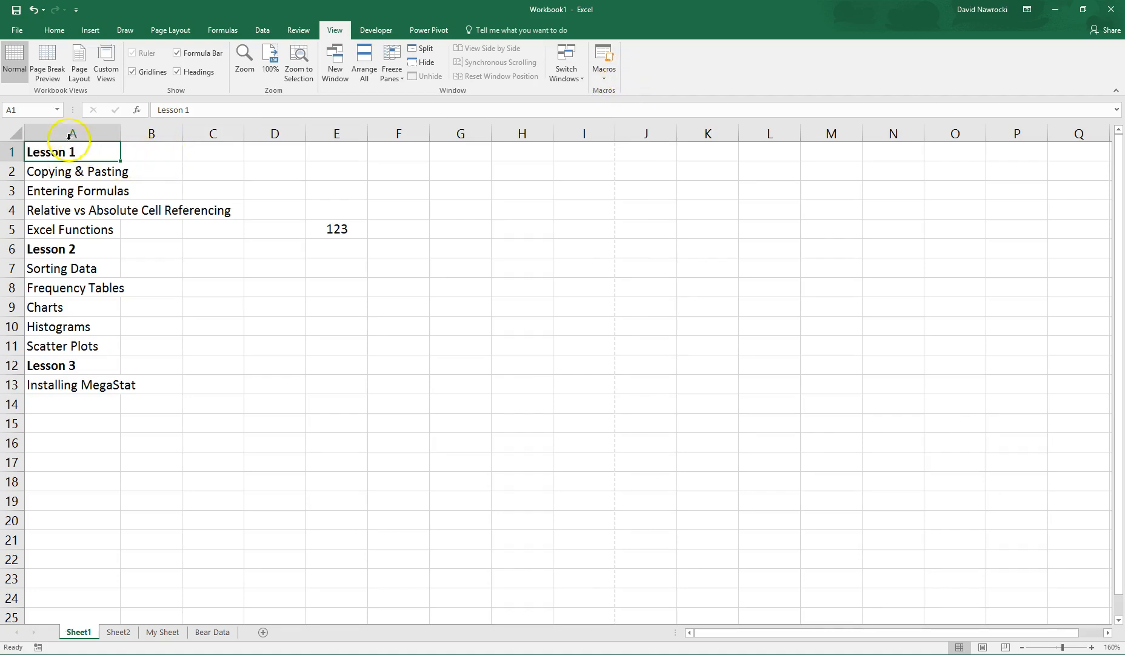
# Step: Clear the lesson list from cells A1:A13 of Sheet1
pyautogui.click(48, 31)
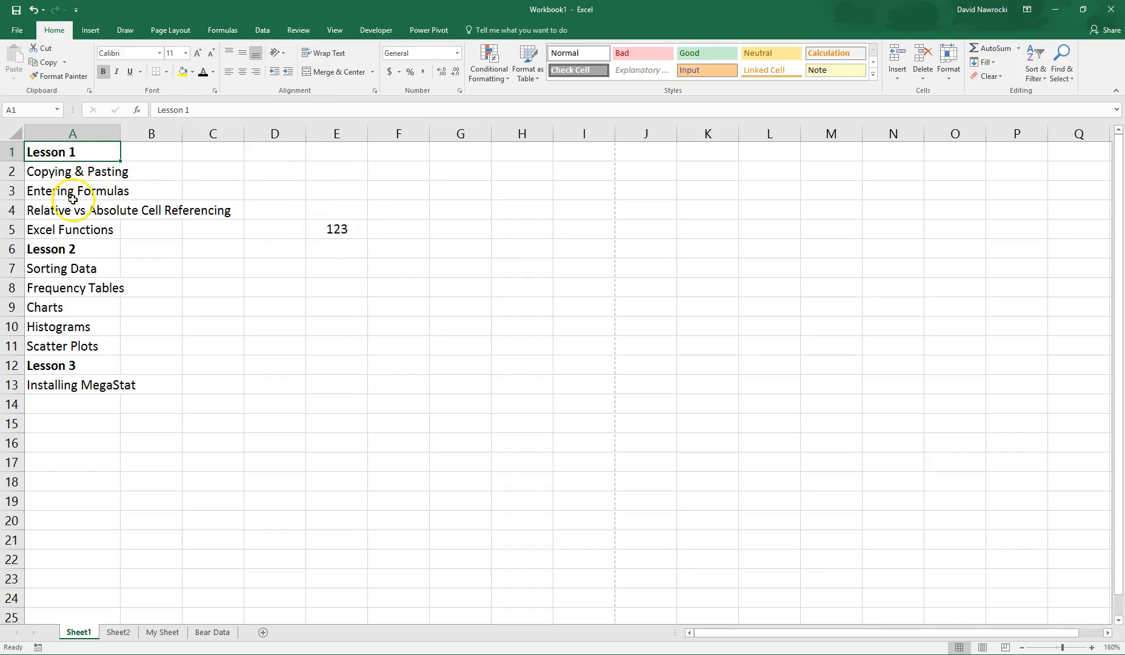
pyautogui.moveTo(68, 152); pyautogui.dragTo(76, 382)
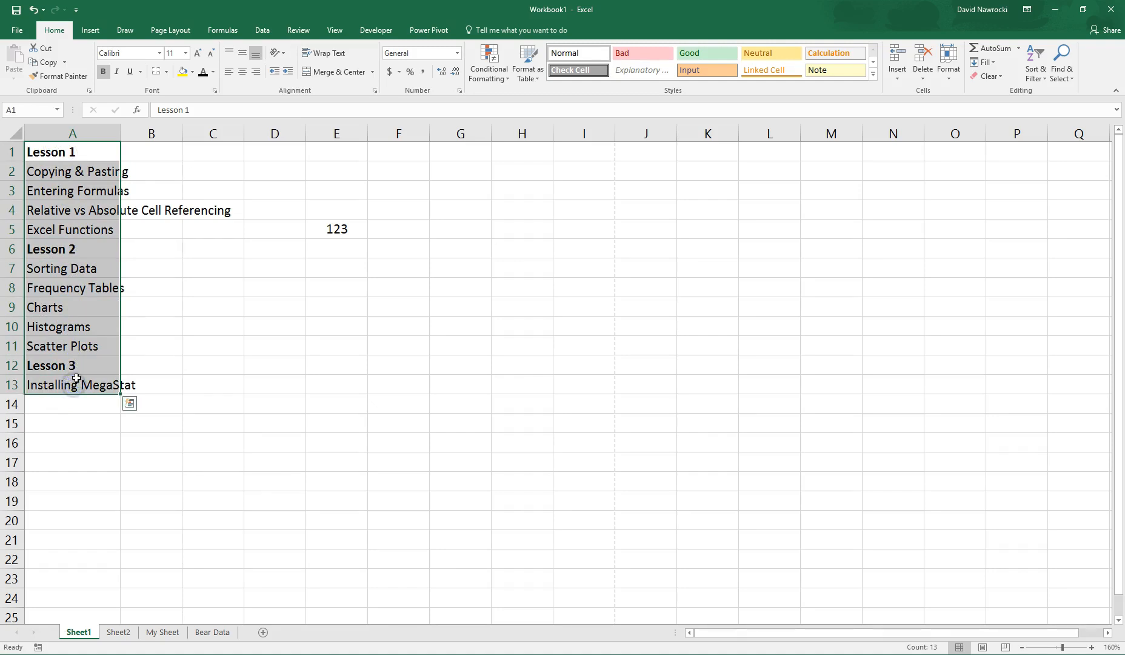
pyautogui.press('Delete')
# Step: Move the selection from A1 to E5 and clear the number in that cell
pyautogui.press('Right')
pyautogui.press('Right')
pyautogui.press('Right')
pyautogui.press('Right')
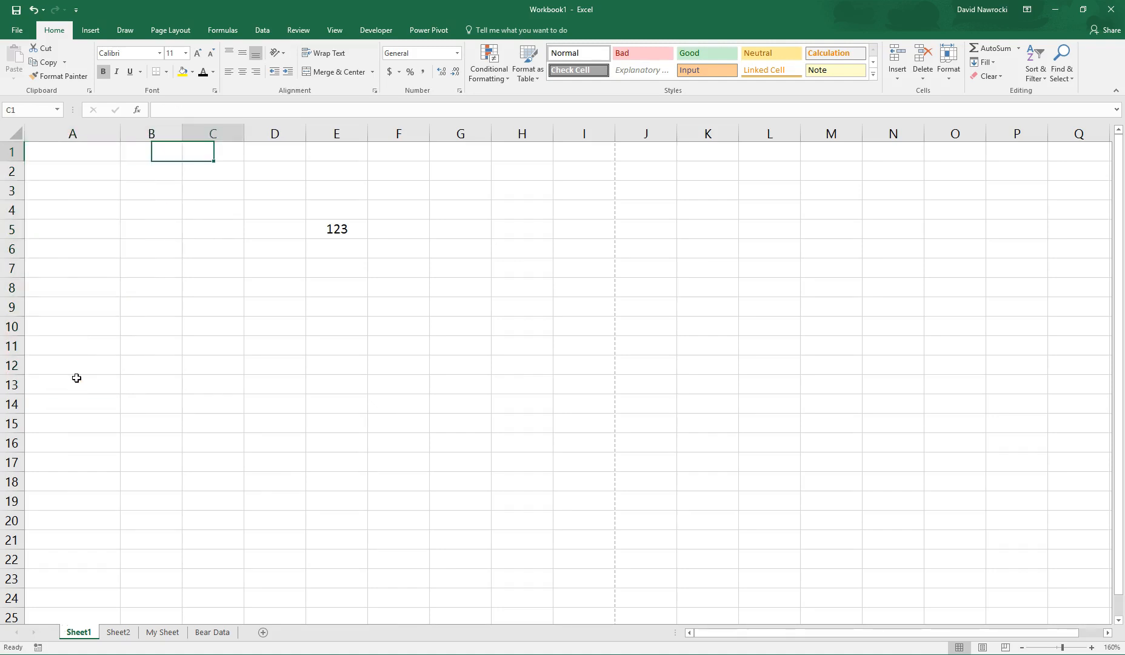
pyautogui.press('Down')
pyautogui.press('Down')
pyautogui.press('Down')
pyautogui.press('Down')
pyautogui.press('Delete')
# Step: Return the selection to A1 and make column A slightly narrower
pyautogui.press('Up')
pyautogui.press('Up')
pyautogui.press('Up')
pyautogui.press('Up')
pyautogui.press('Left')
pyautogui.press('Left')
pyautogui.press('Left')
pyautogui.press('Left')
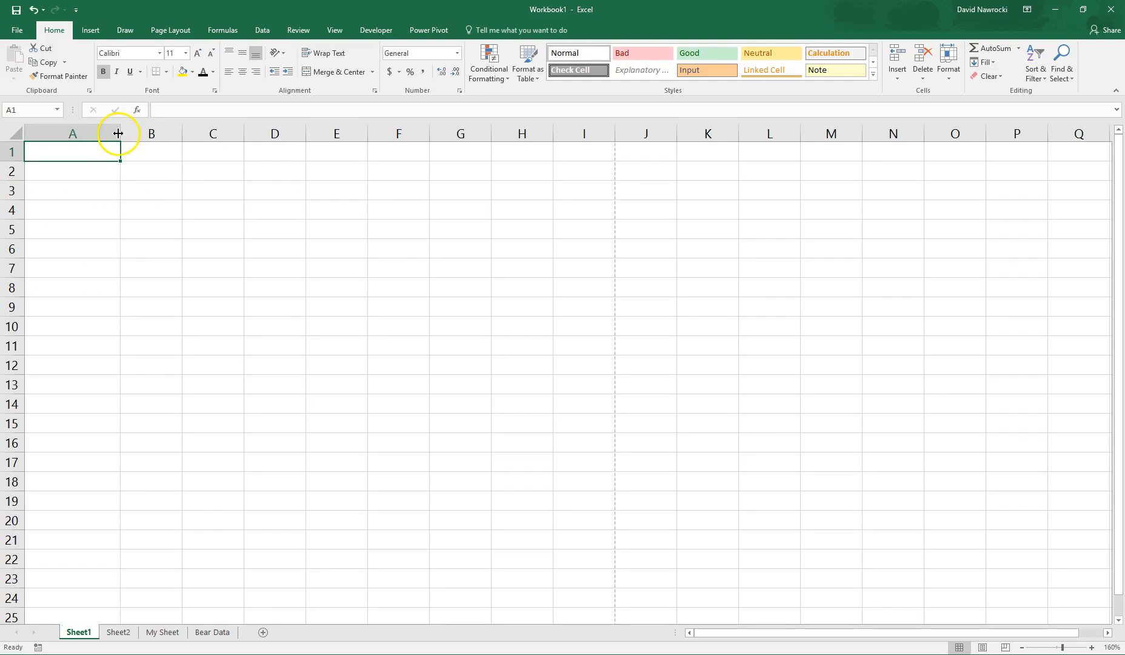
pyautogui.moveTo(120, 133); pyautogui.dragTo(98, 133)
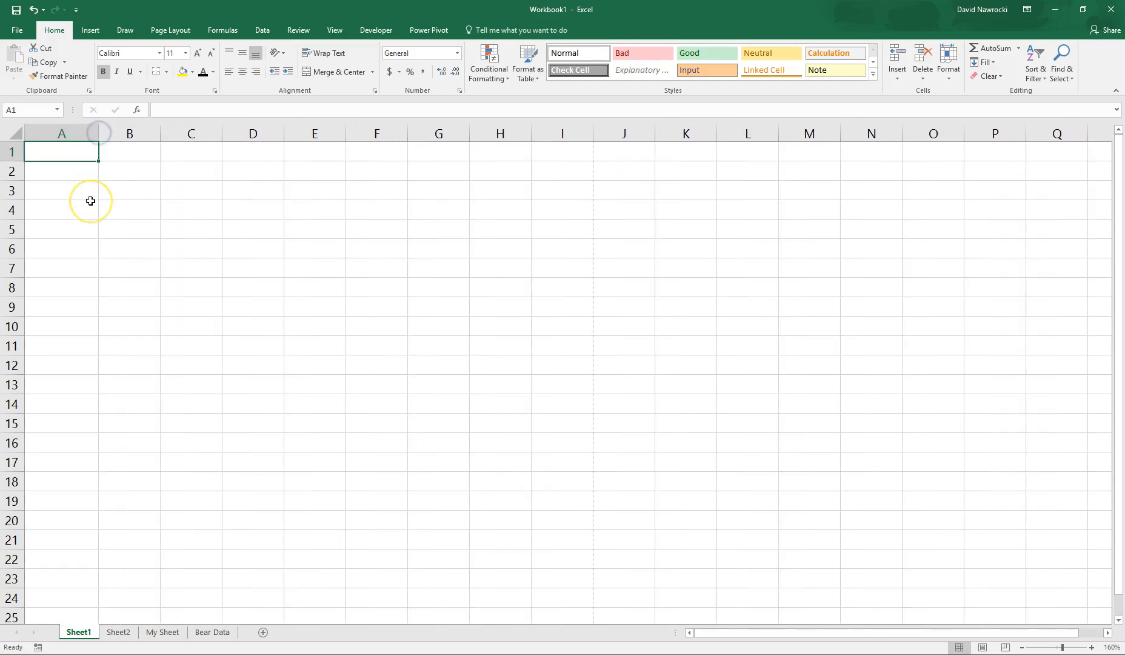
# Step: Enter 1 in A1 and 2 in A2, and extend the number series down to A10
pyautogui.click(61, 153)
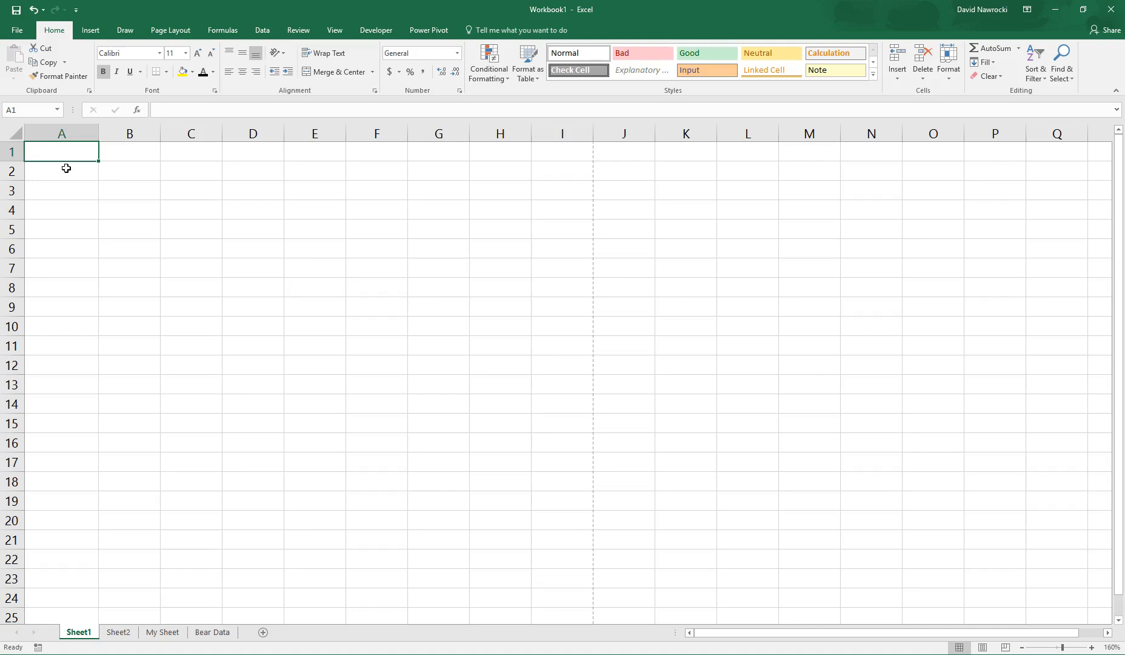
pyautogui.write('1')
pyautogui.press('Return')
pyautogui.write('2')
pyautogui.press('Return')
pyautogui.moveTo(66, 151); pyautogui.dragTo(66, 168)
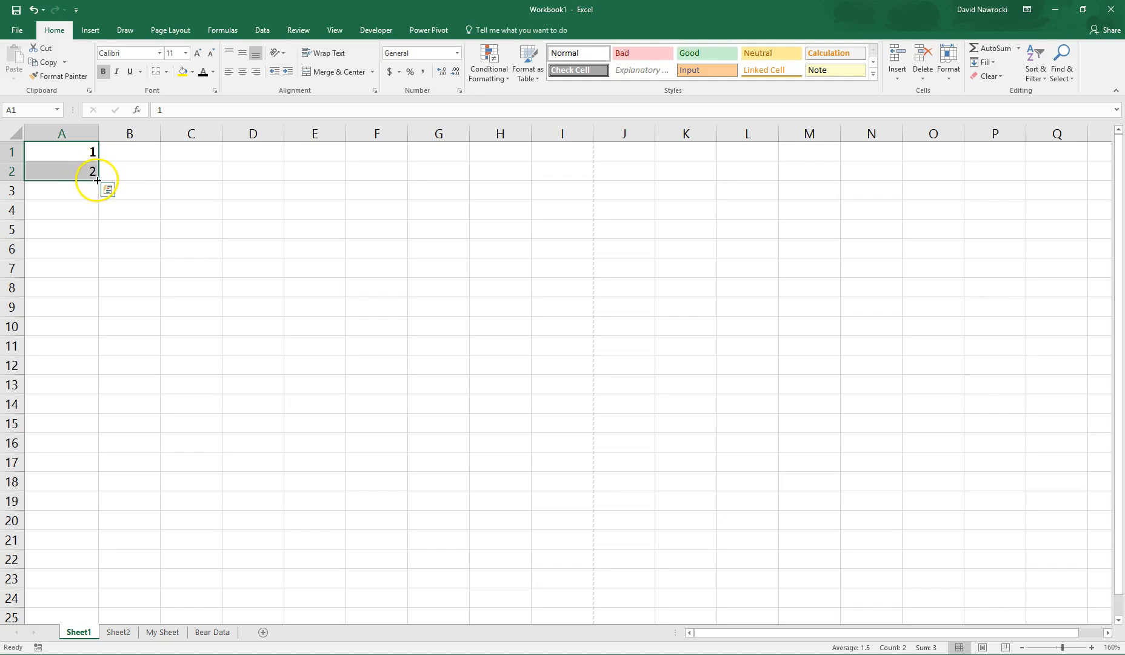
pyautogui.moveTo(98, 181); pyautogui.dragTo(97, 340)
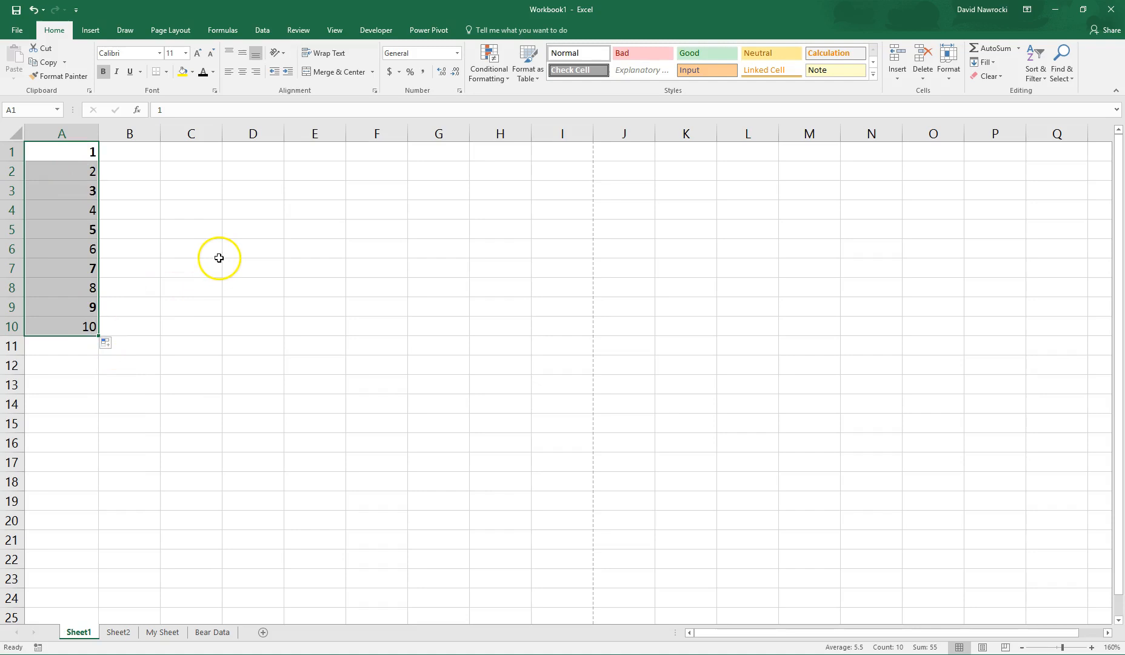
# Step: Enter September in C1 and October in C2, and extend the month series down to C20
pyautogui.click(183, 153)
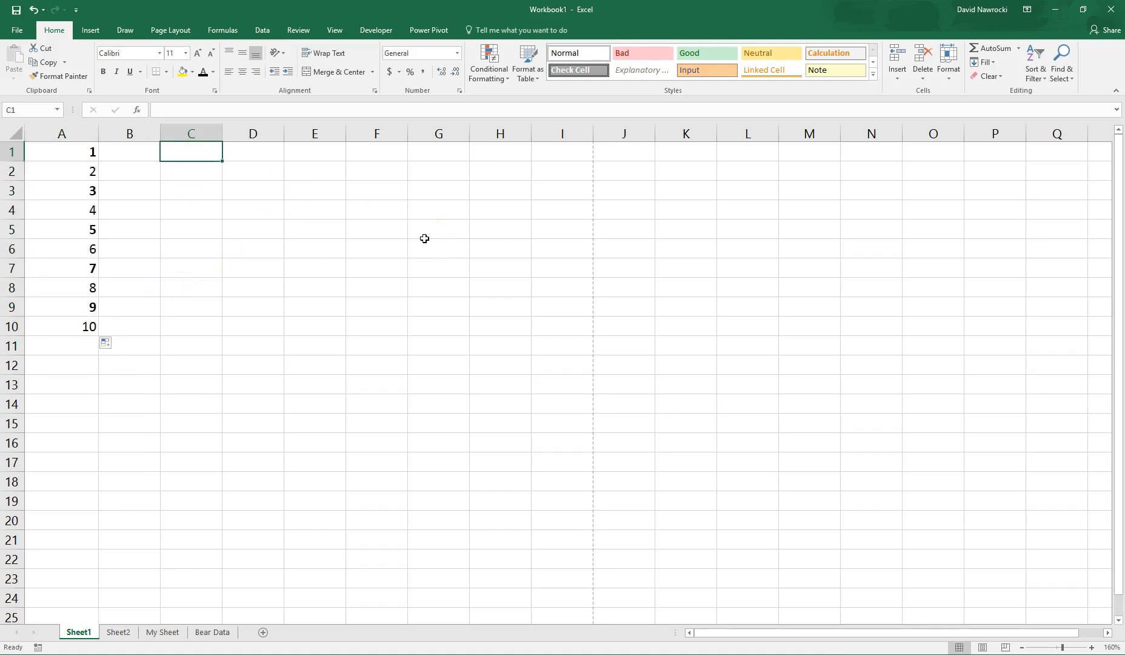
pyautogui.write('September')
pyautogui.press('Return')
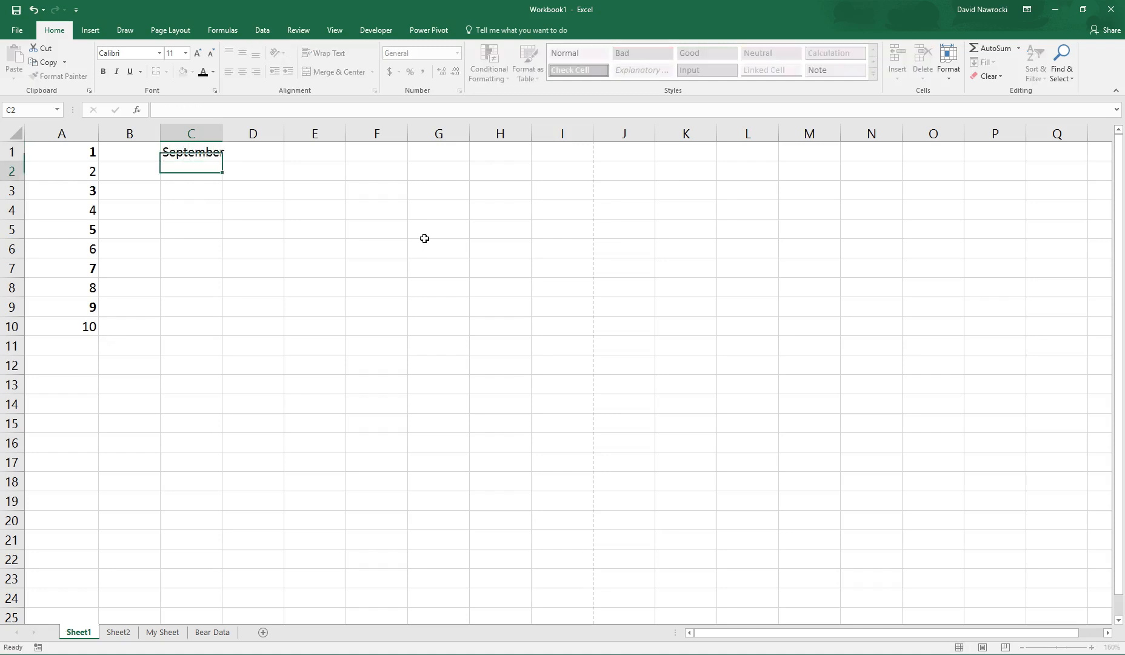
pyautogui.write('October')
pyautogui.press('Return')
pyautogui.press('Up')
pyautogui.press('Up')
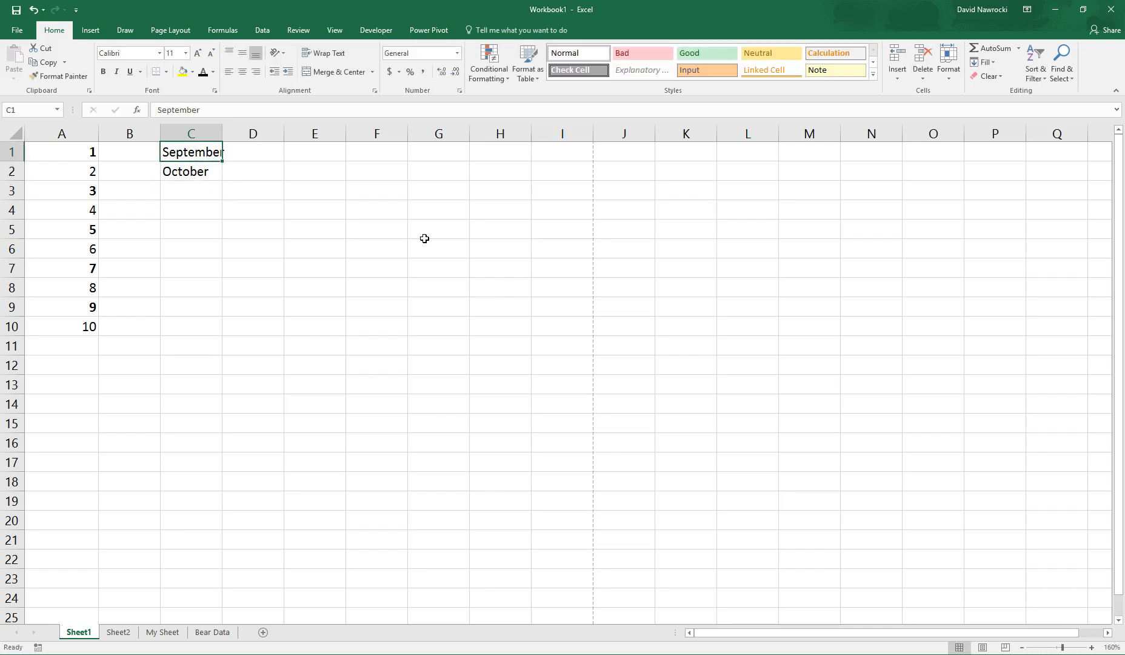
pyautogui.hotkey('shift', 'Down')
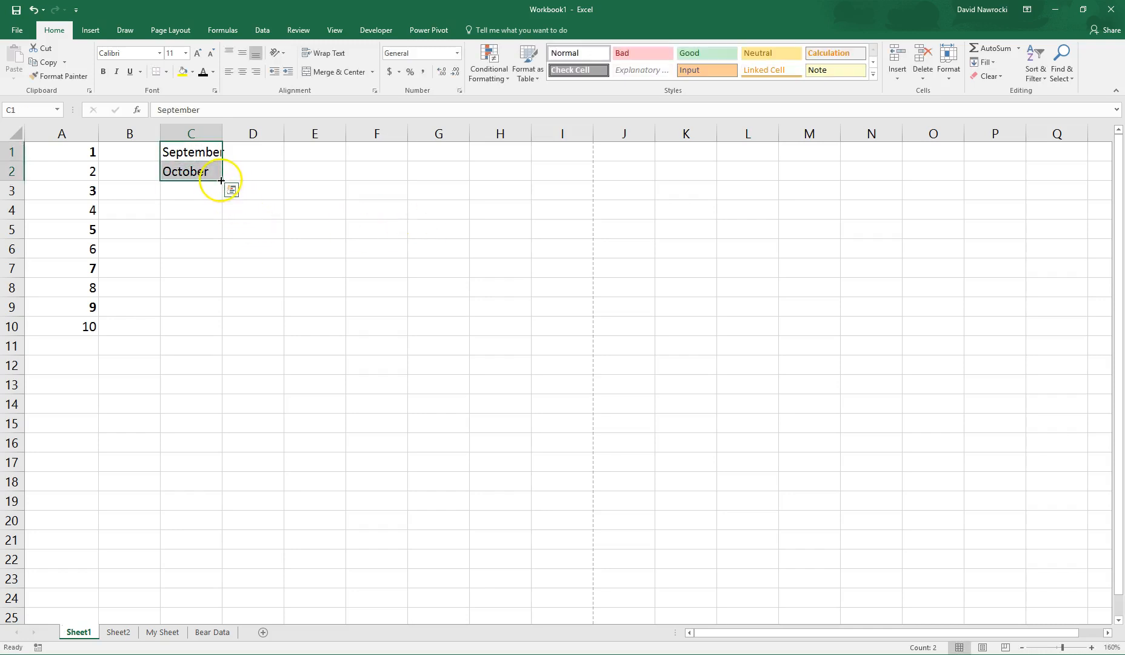
pyautogui.moveTo(223, 181); pyautogui.dragTo(224, 531)
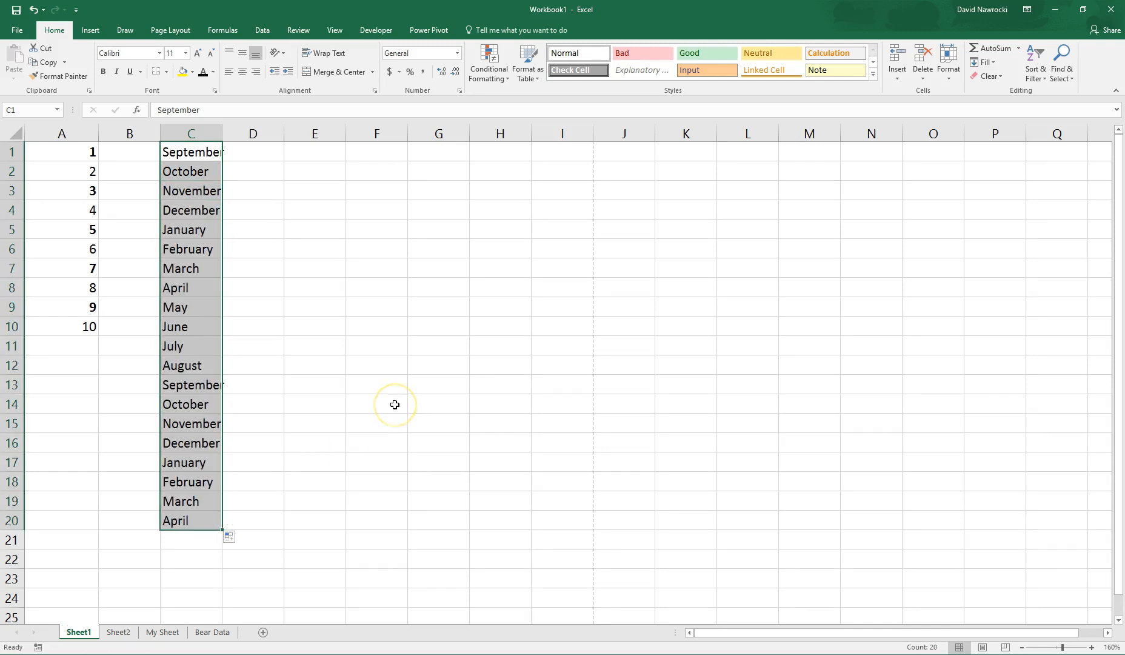
pyautogui.click(325, 194)
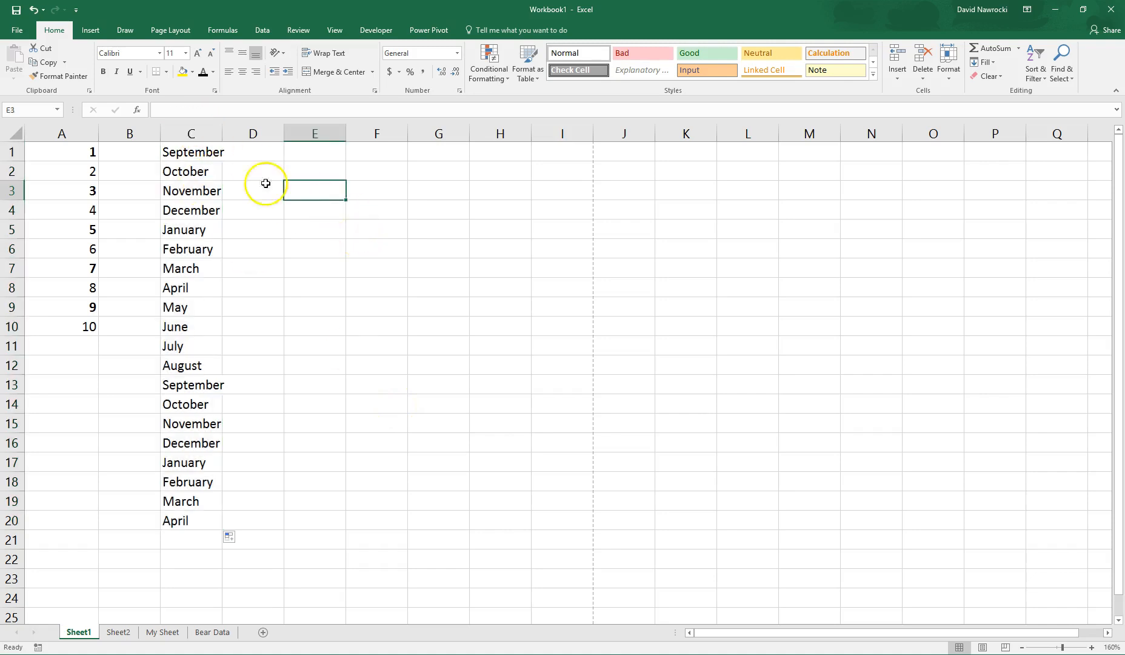
# Step: Clear all the months from column C and move the selection back to A1
pyautogui.click(192, 130)
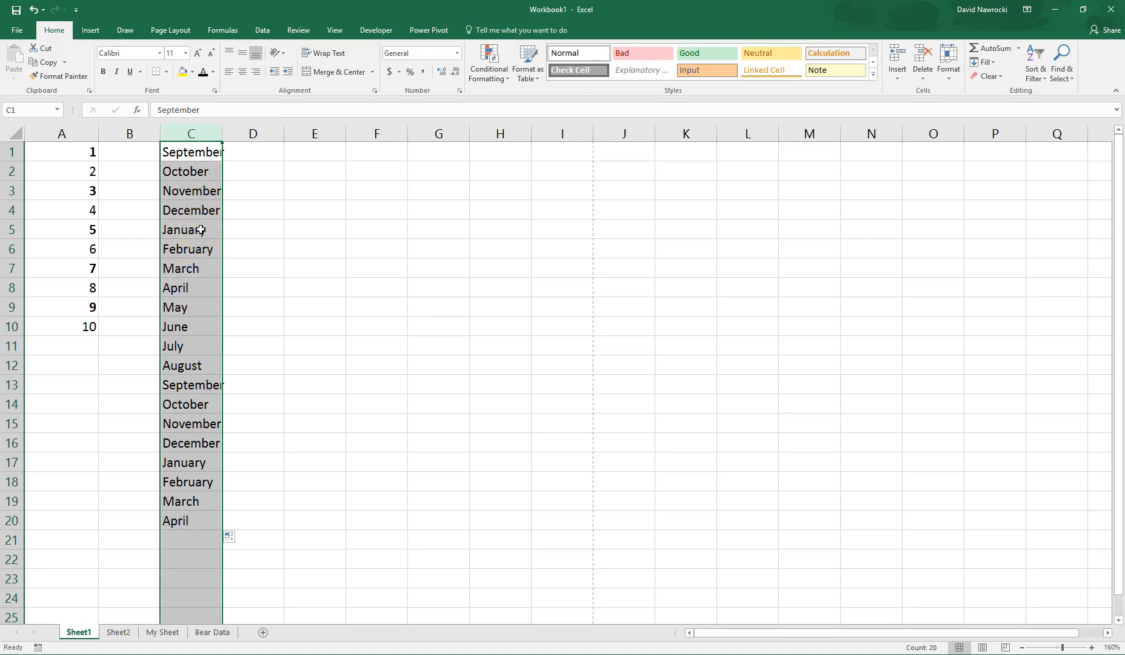
pyautogui.press('Delete')
pyautogui.press('Left')
pyautogui.press('Left')
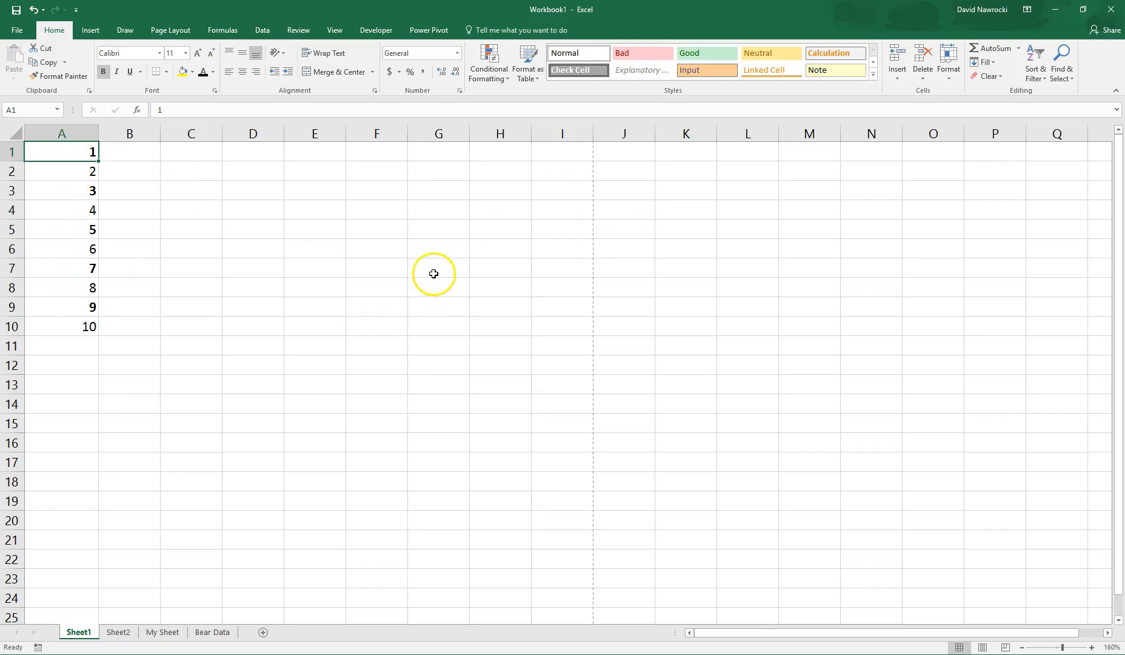
# Step: Copy the number series in A1:A10 and paste it into column E starting at E6
pyautogui.click(73, 153)
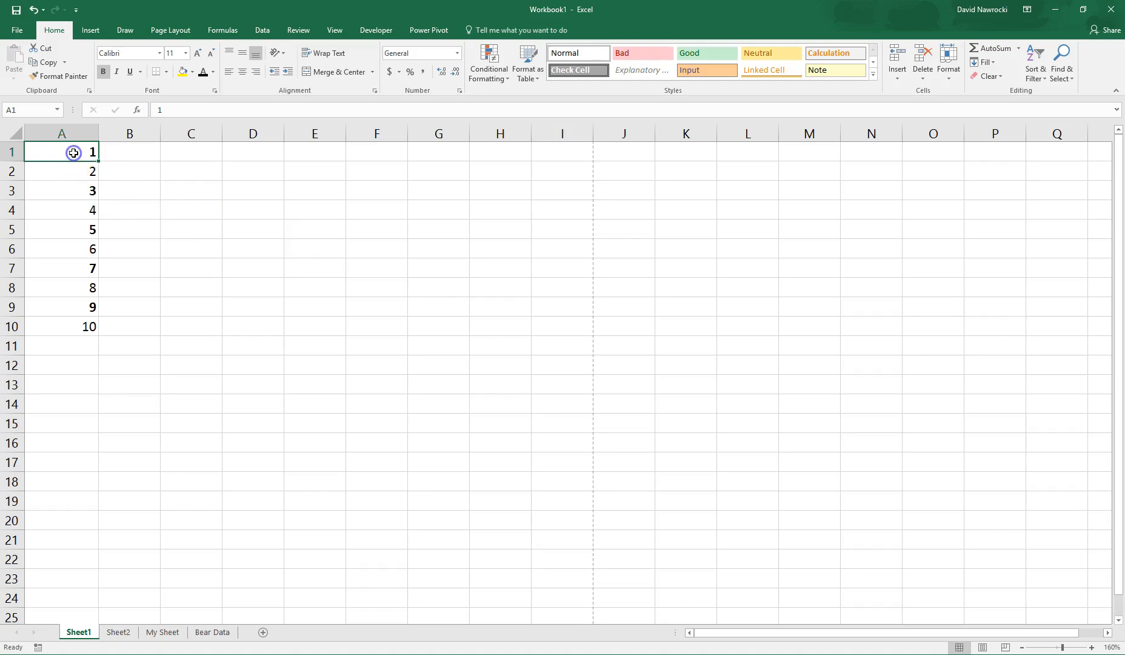
pyautogui.moveTo(65, 150); pyautogui.dragTo(65, 325)
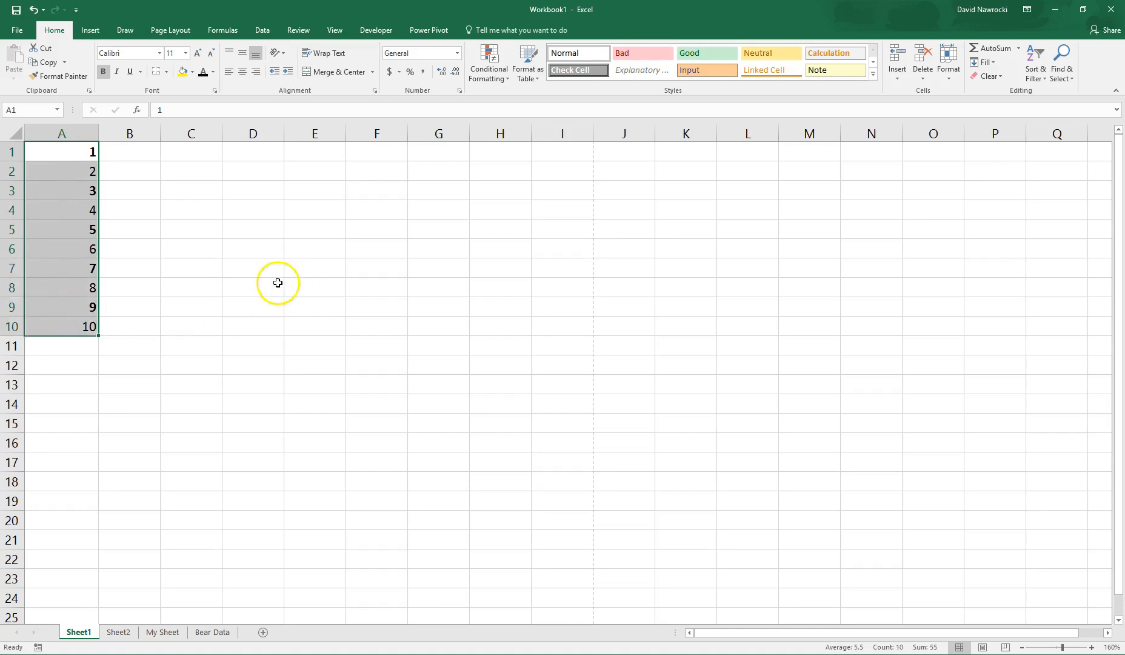
pyautogui.rightClick(64, 210)
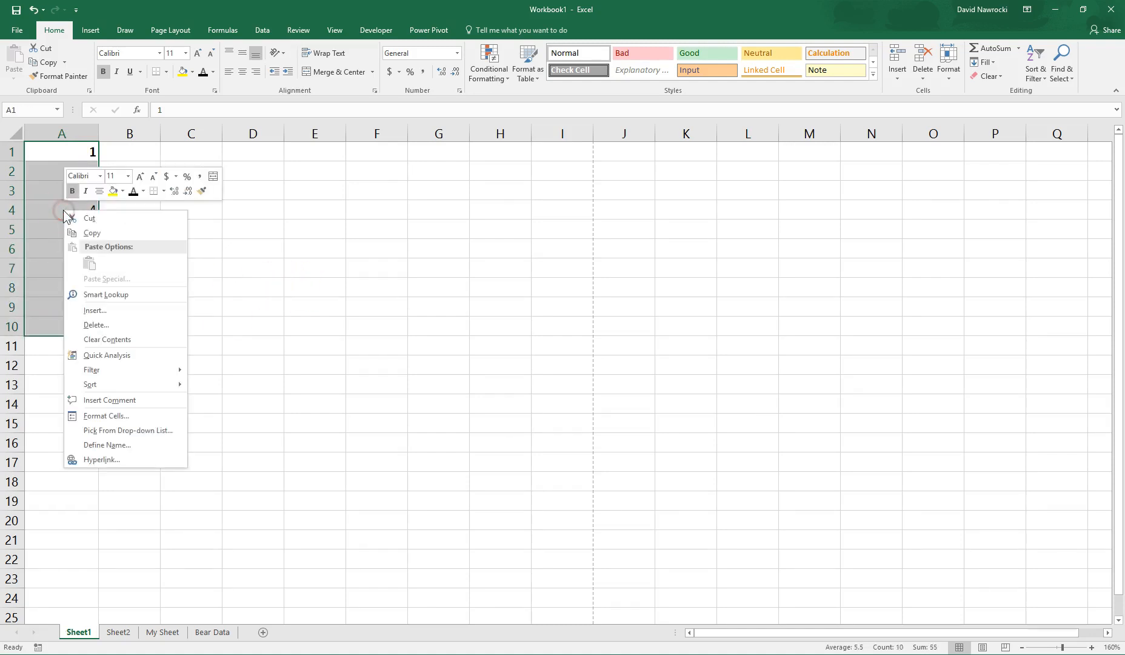
pyautogui.click(53, 202)
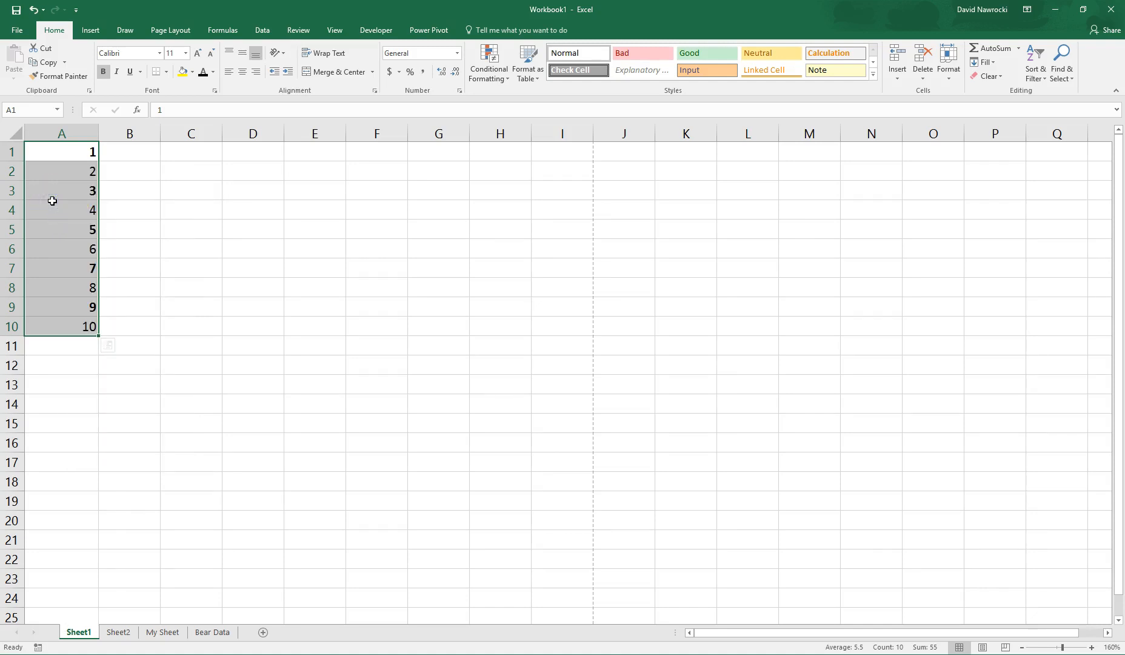
pyautogui.hotkey('ctrl', 'c')
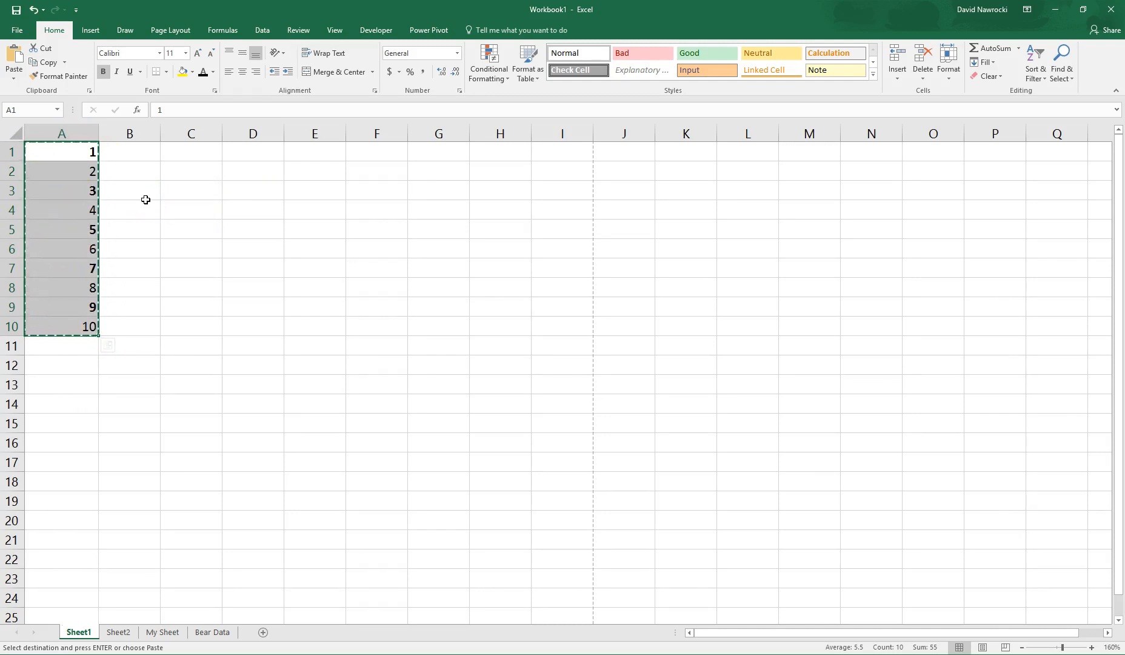
pyautogui.click(333, 249)
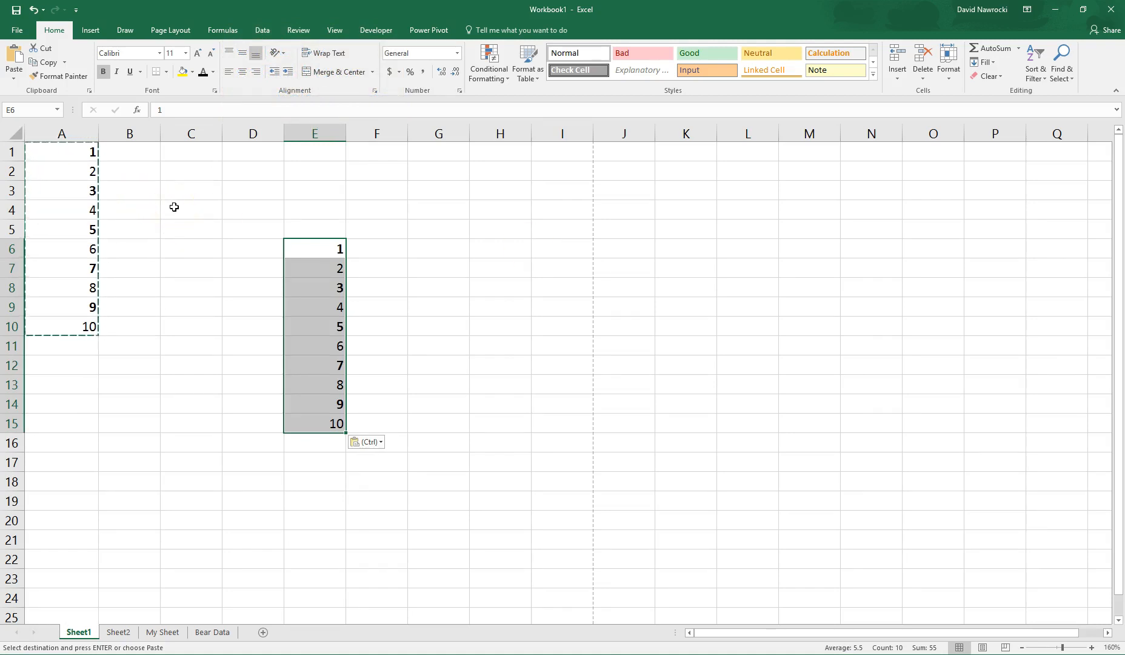
# Step: Paste the copied numbers into column C starting at C6 and clear them again
pyautogui.click(141, 170)
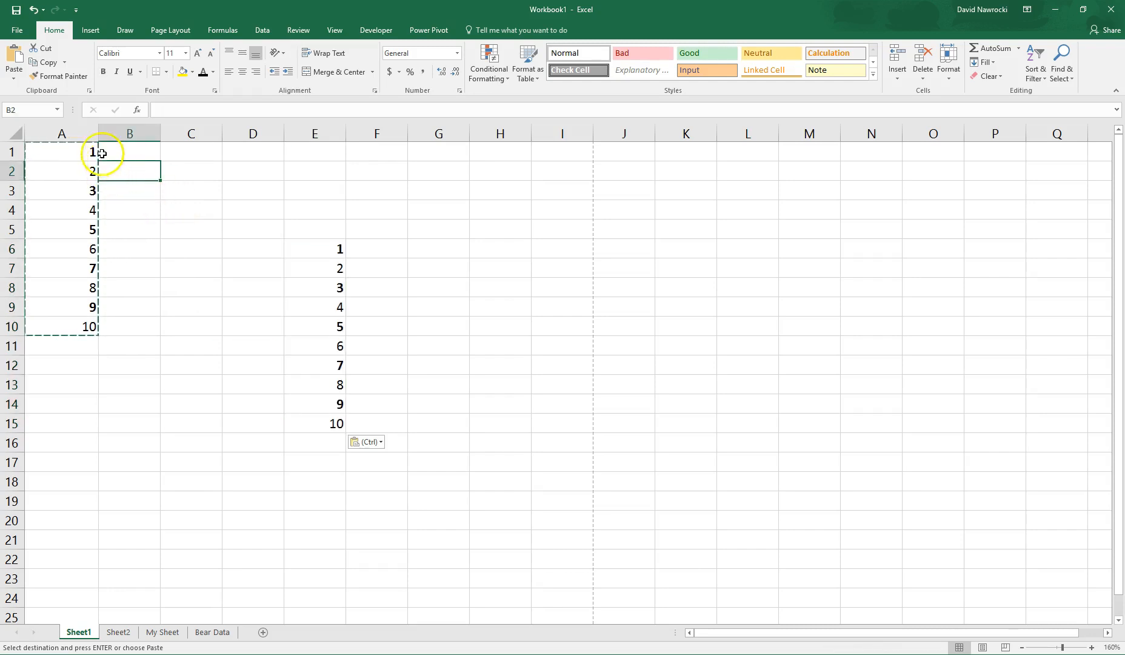
pyautogui.click(178, 251)
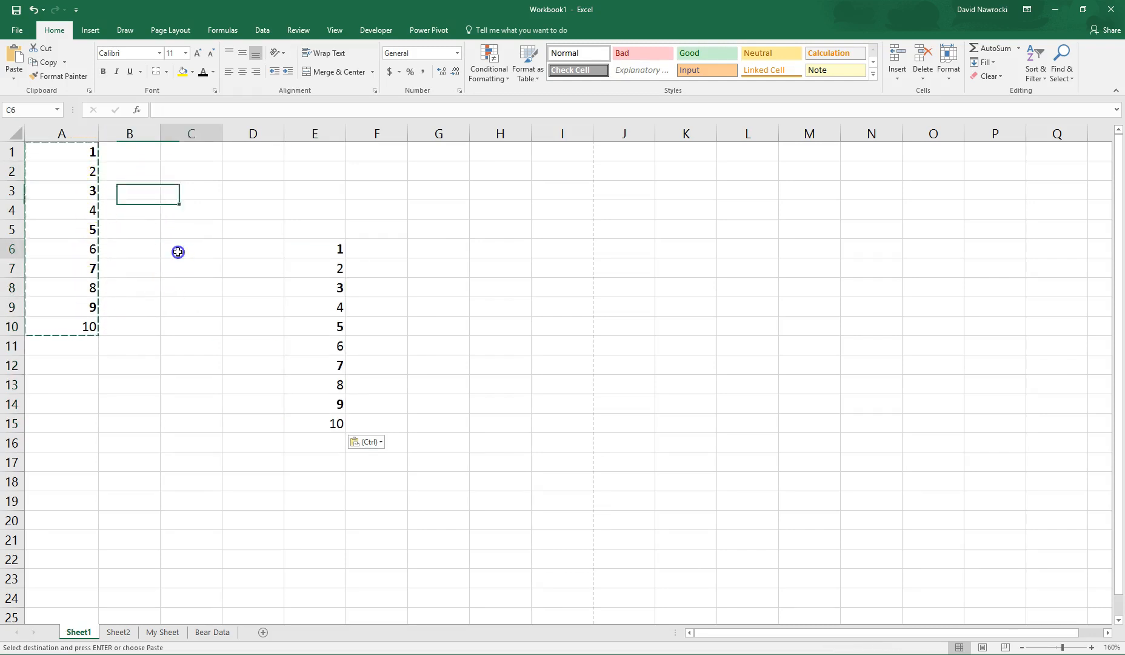
pyautogui.hotkey('ctrl', 'v')
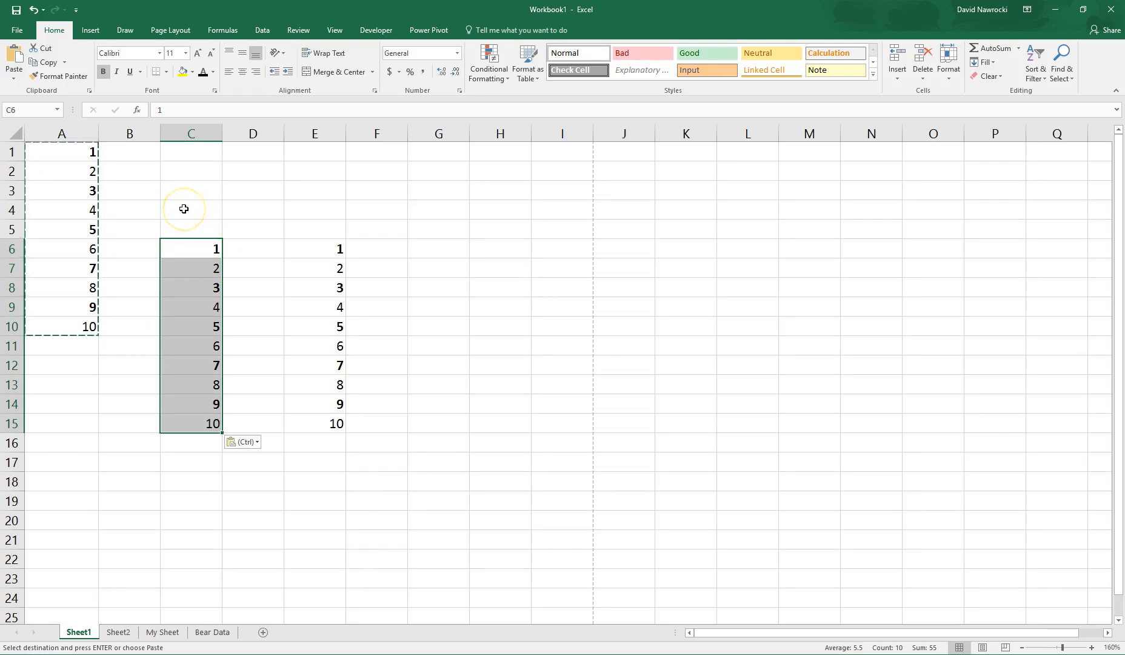
pyautogui.press('Delete')
# Step: Reselect A1:A10, move the selection to C2 and cancel the copy mode
pyautogui.moveTo(76, 153); pyautogui.dragTo(64, 340)
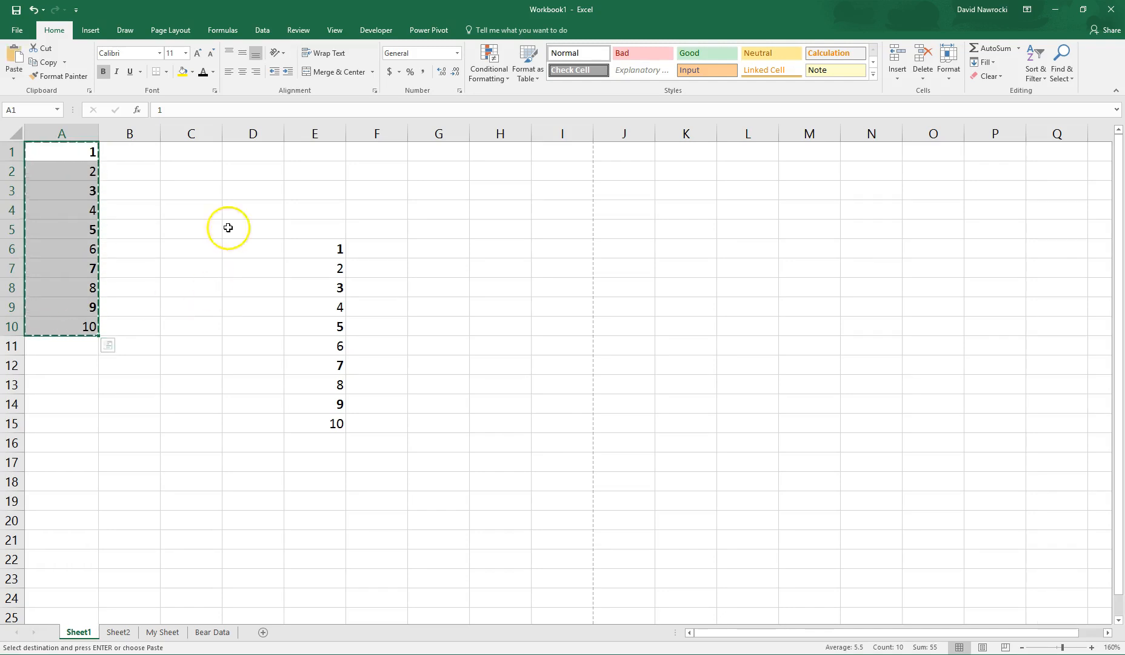
pyautogui.click(197, 169)
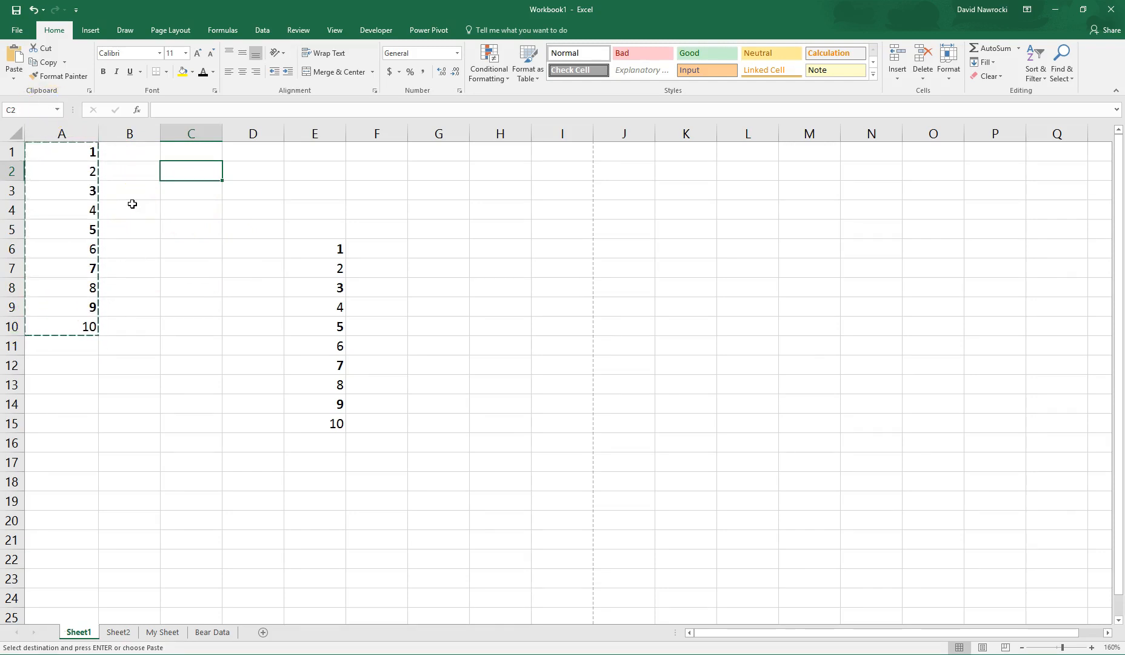
pyautogui.press('Escape')
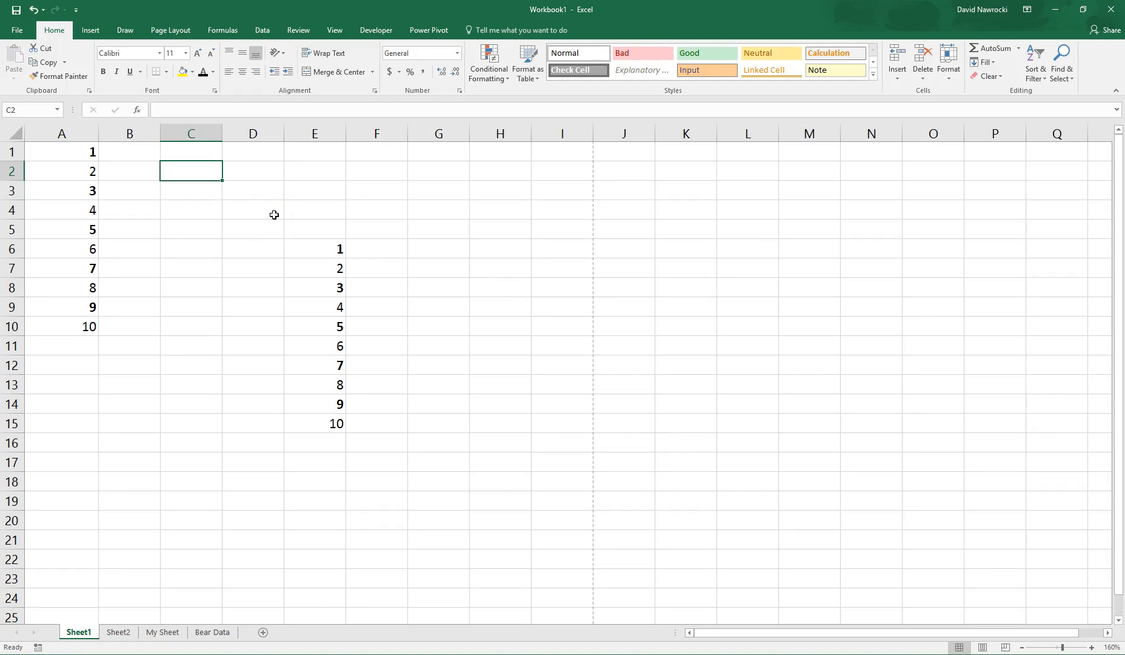
# Step: Copy the empty cell C2, paste it onto itself, and cancel the copy mode from B1
pyautogui.click(251, 212)
pyautogui.hotkey('ctrl', 'c')
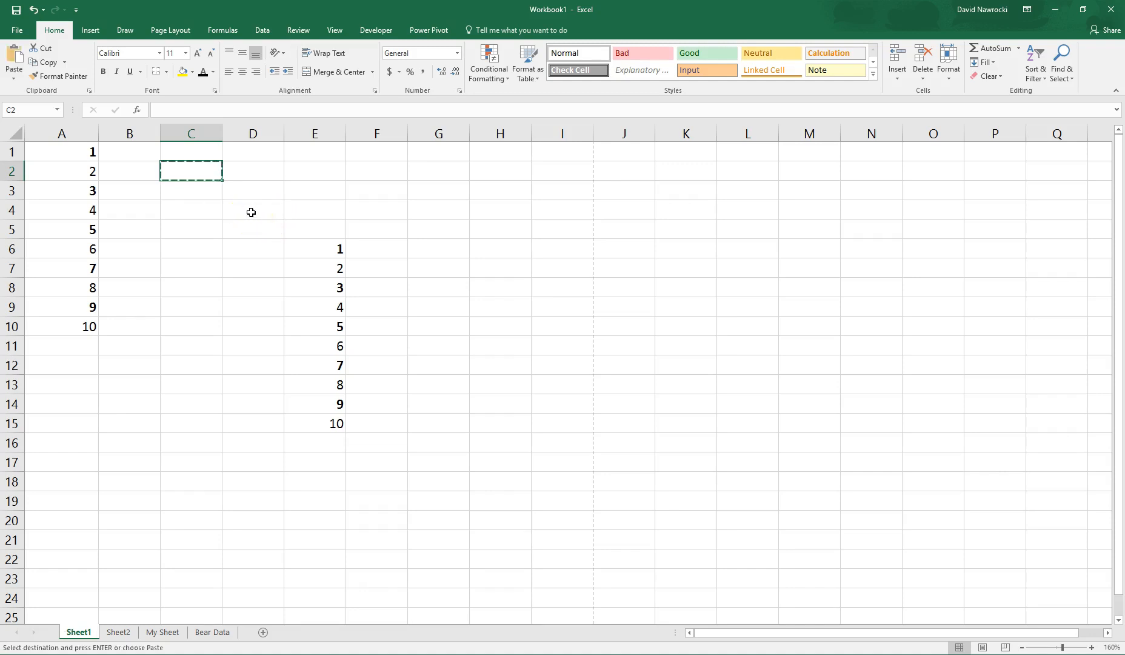
pyautogui.click(175, 171)
pyautogui.hotkey('ctrl', 'v')
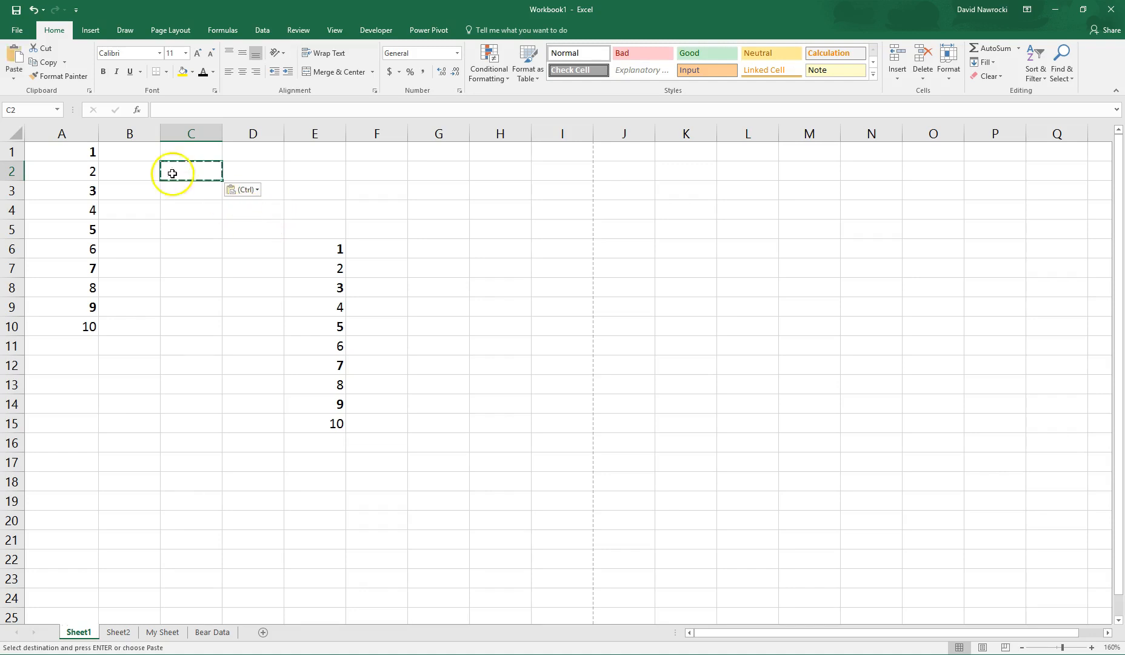
pyautogui.click(128, 154)
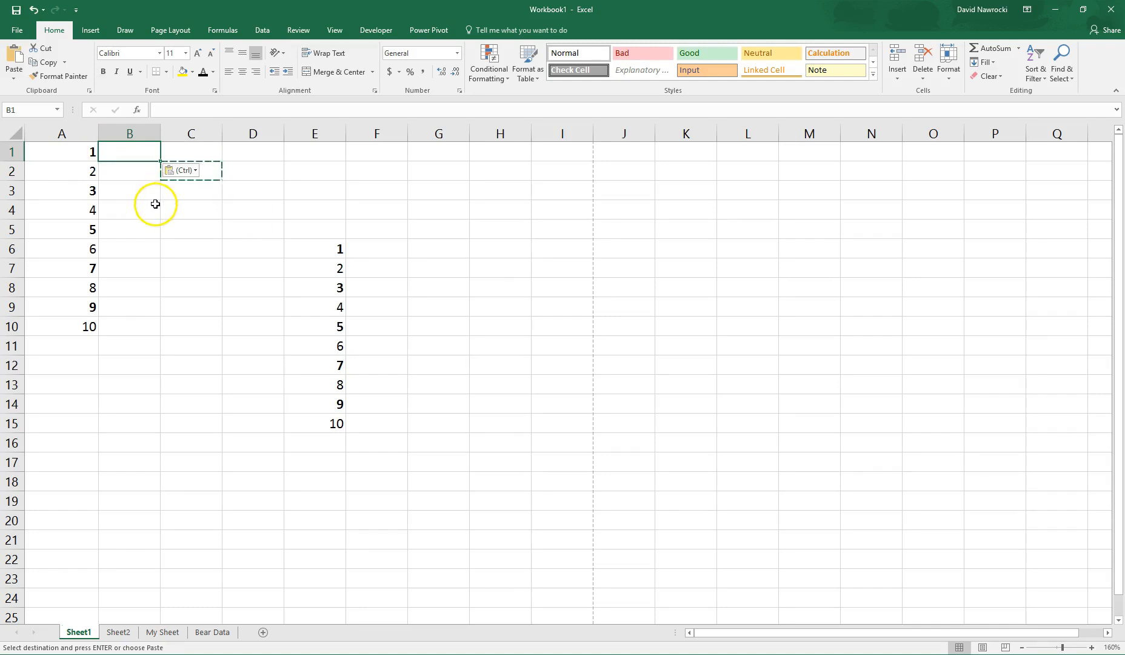
pyautogui.press('Escape')
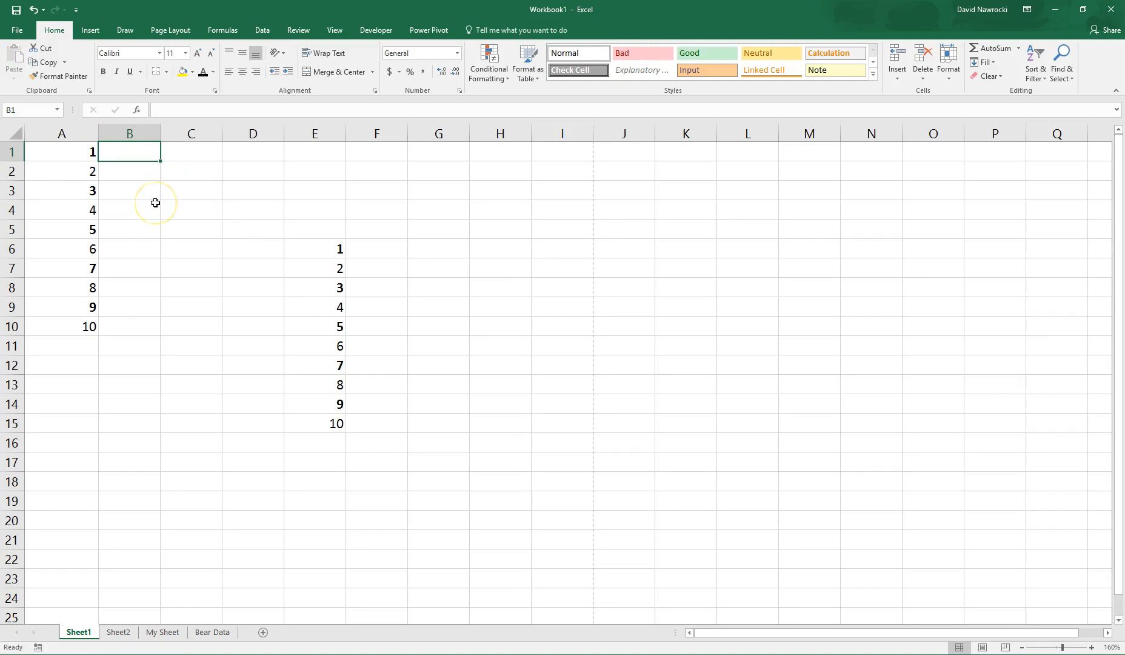
# Step: Cut the number series in A1:A10 and paste it into column G starting at G6
pyautogui.click(70, 149)
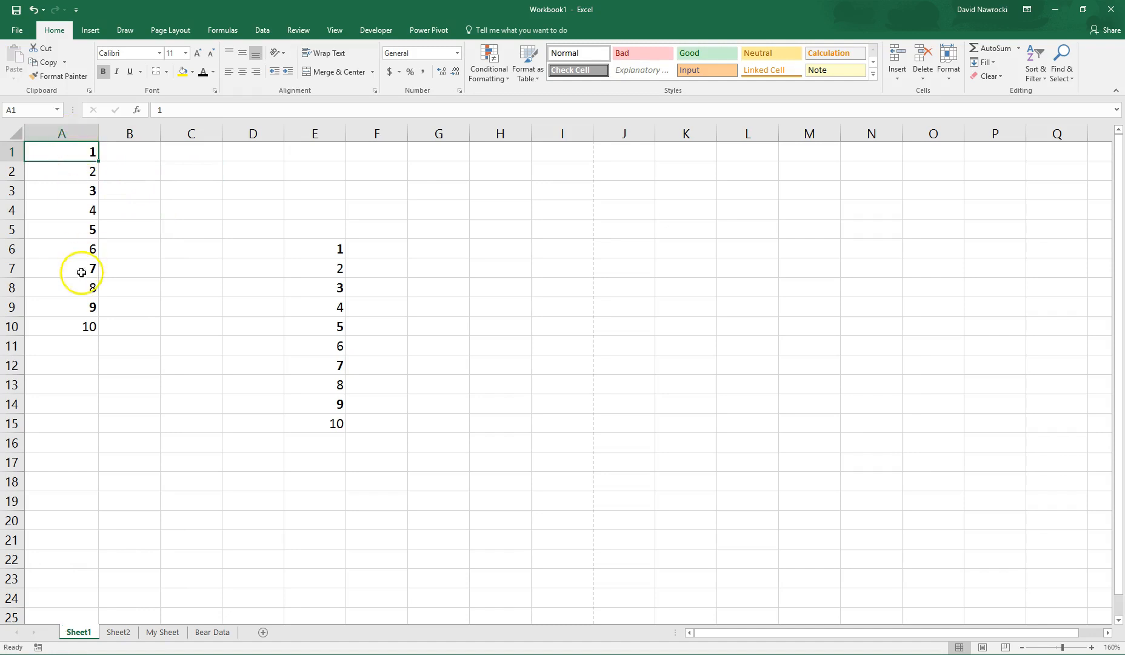
pyautogui.moveTo(67, 155); pyautogui.dragTo(68, 328)
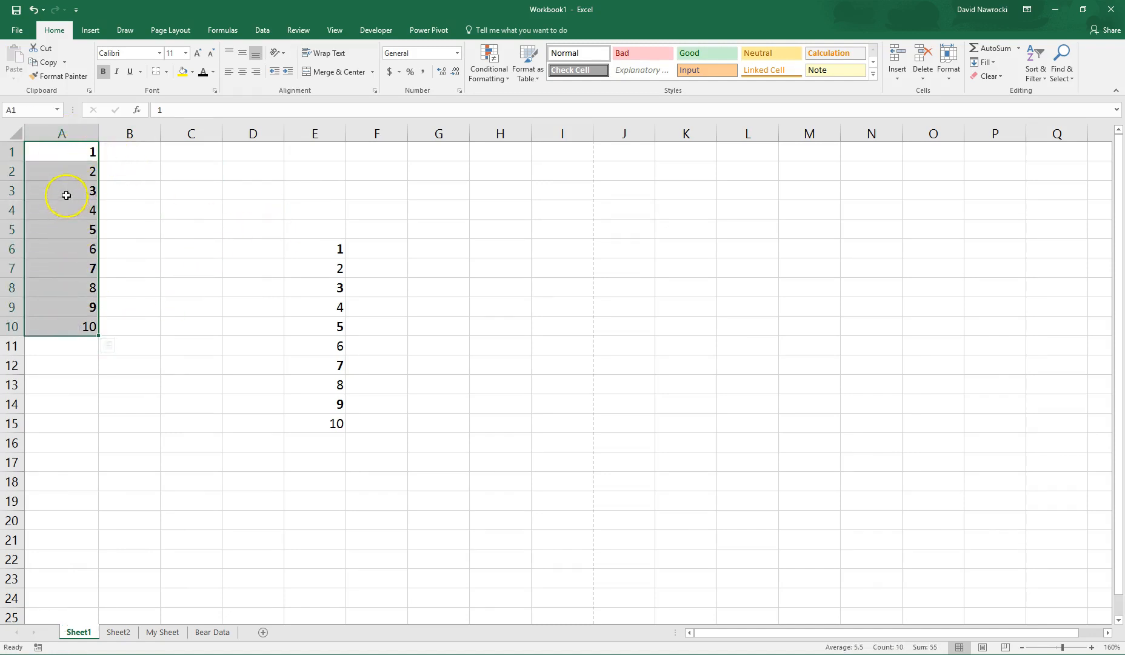
pyautogui.rightClick(66, 191)
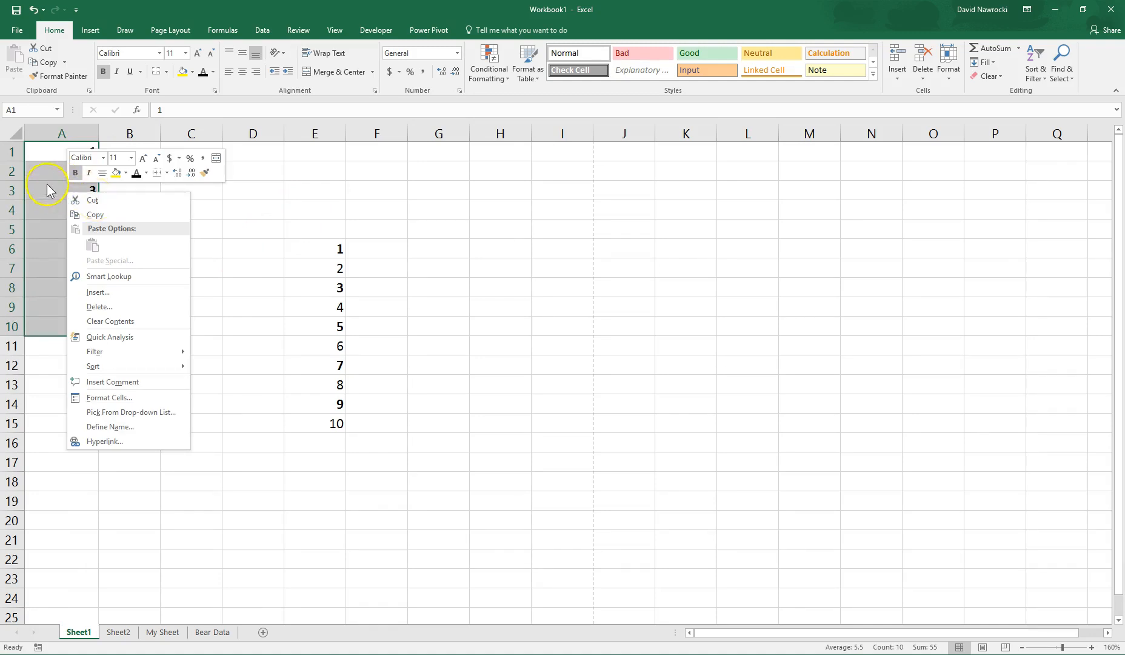
pyautogui.hotkey('ctrl', 'x')
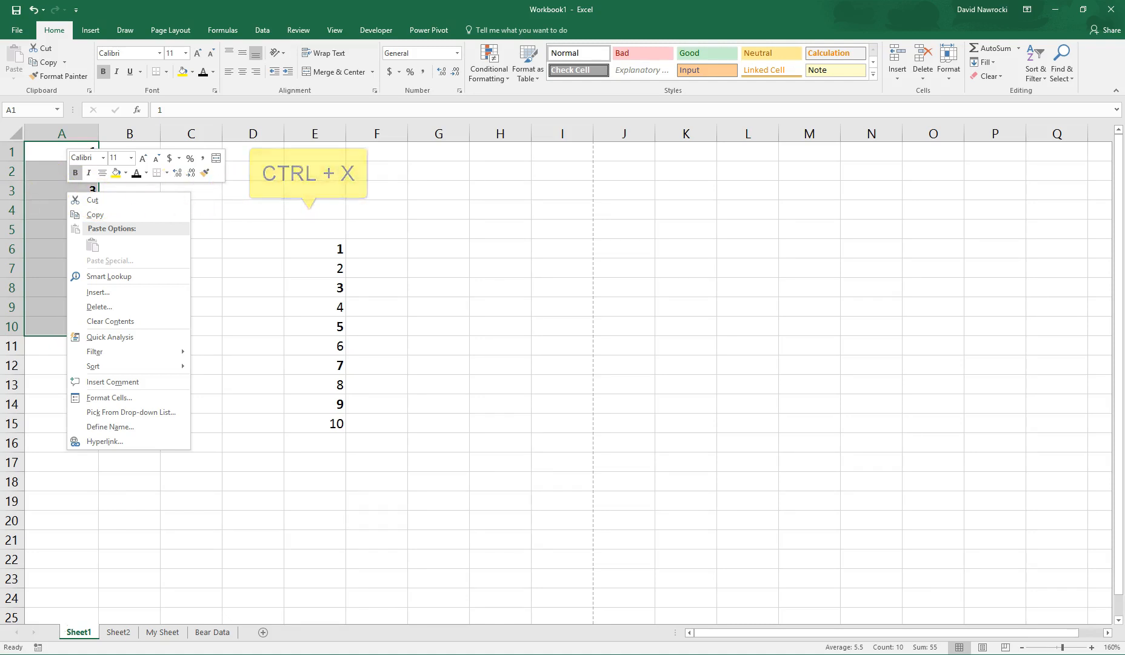
pyautogui.press('Escape')
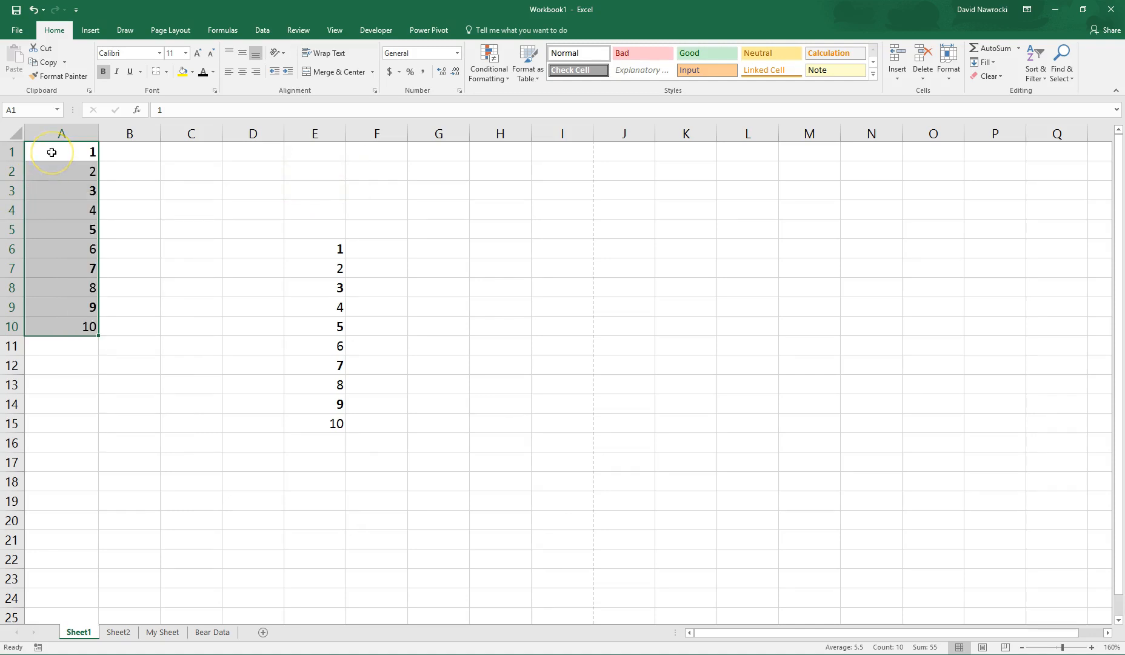
pyautogui.hotkey('ctrl', 'x')
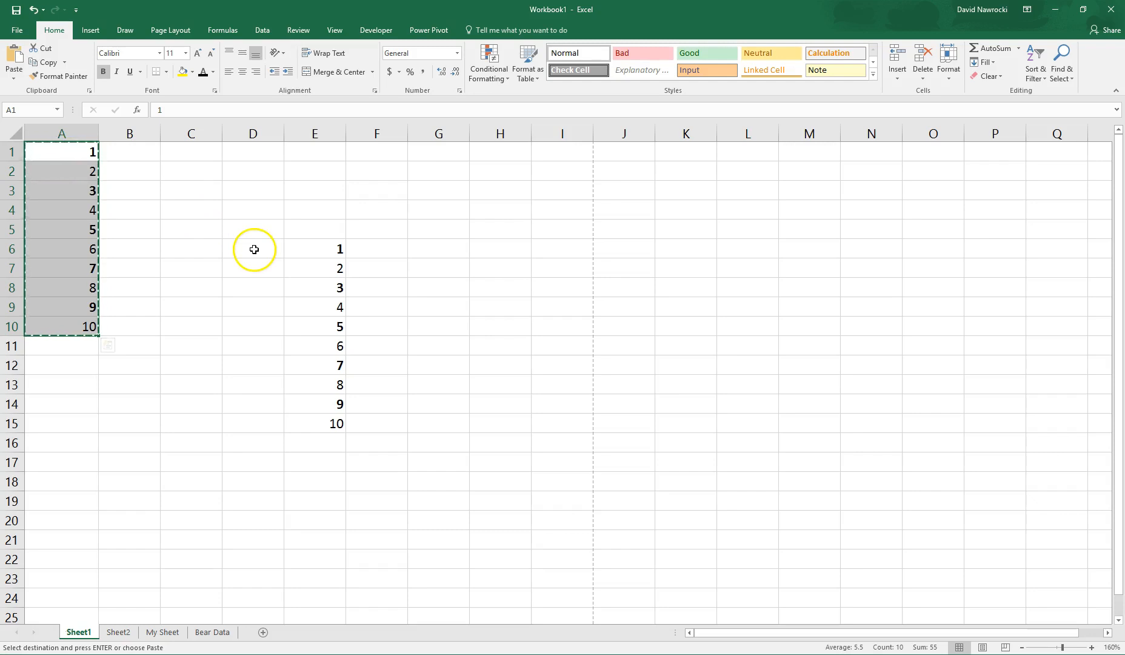
pyautogui.click(425, 247)
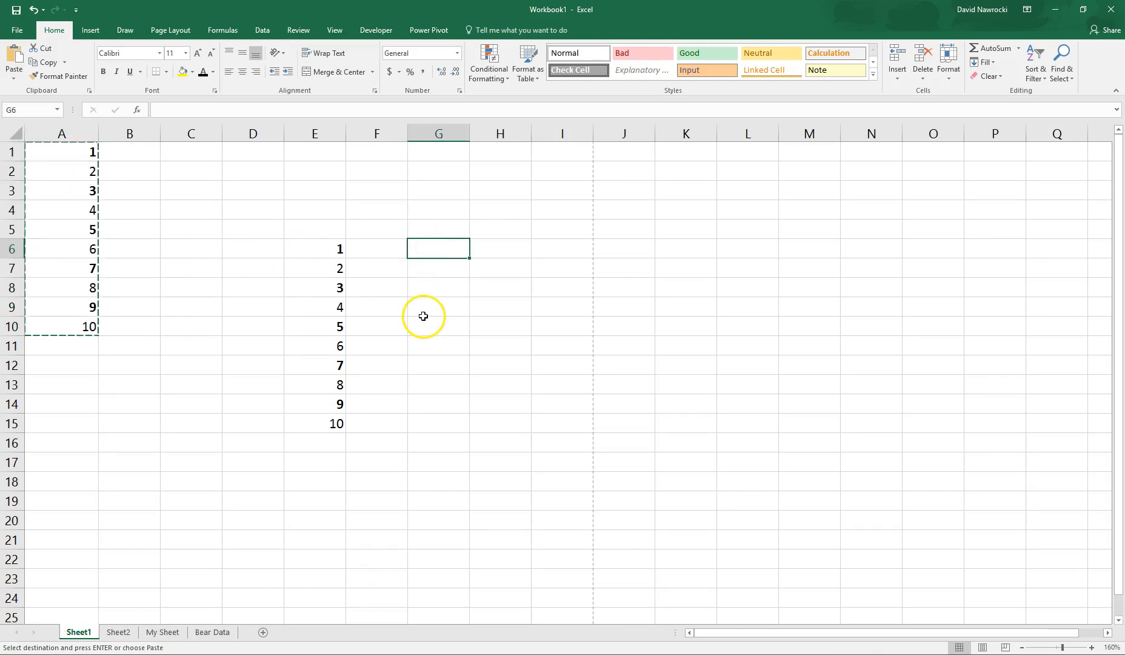
pyautogui.press('Return')
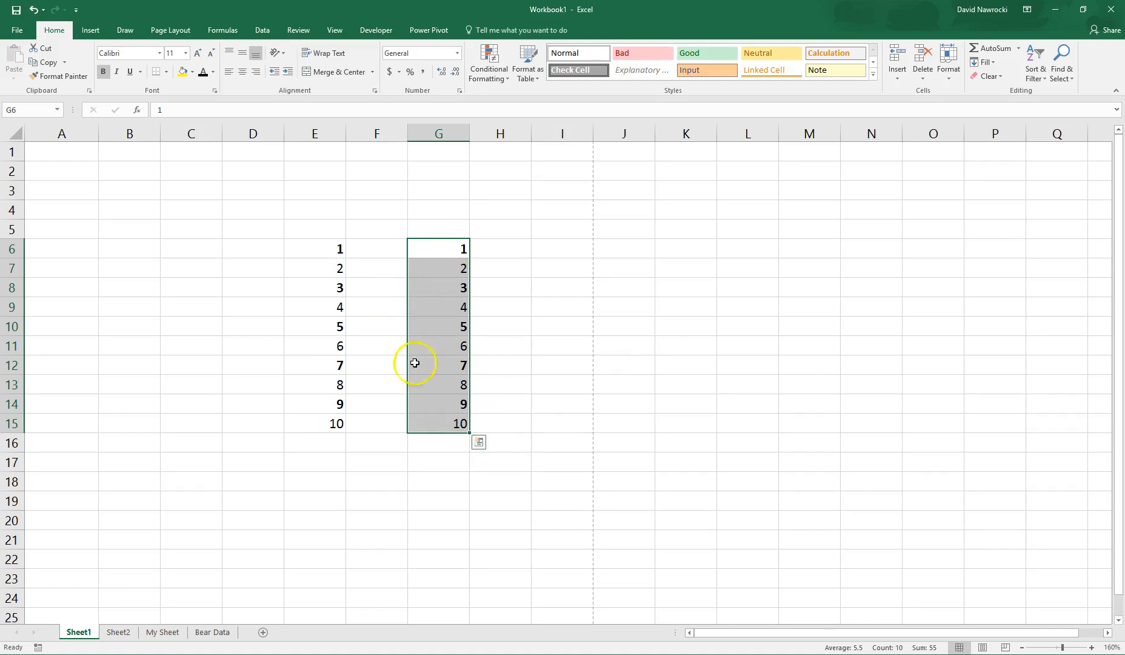
# Step: Clear the contents of E6:G15, removing both number series, and return to A1
pyautogui.click(326, 249)
pyautogui.moveTo(326, 251); pyautogui.dragTo(327, 419)
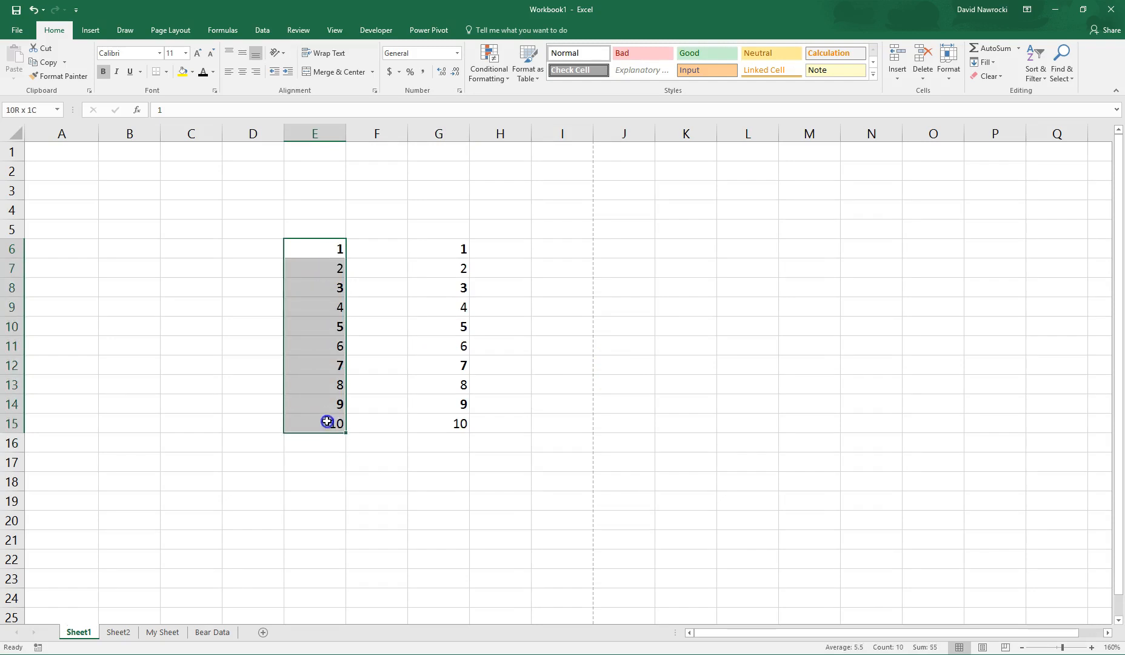
pyautogui.moveTo(319, 244); pyautogui.dragTo(464, 428)
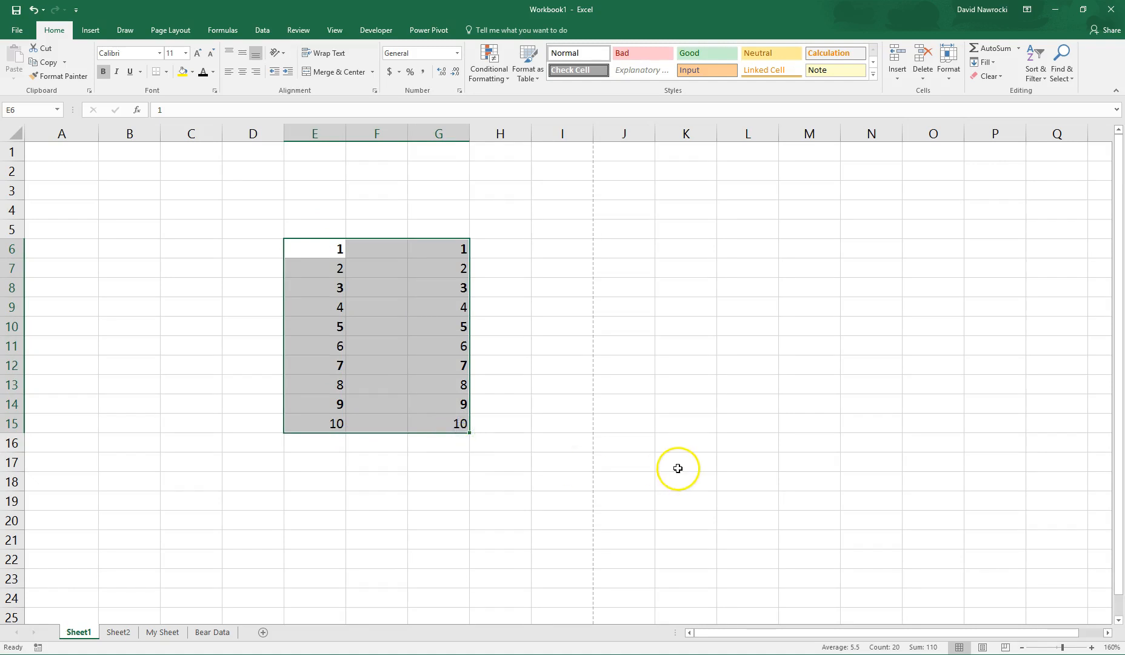
pyautogui.press('Delete')
pyautogui.hotkey('ctrl', 'Home')
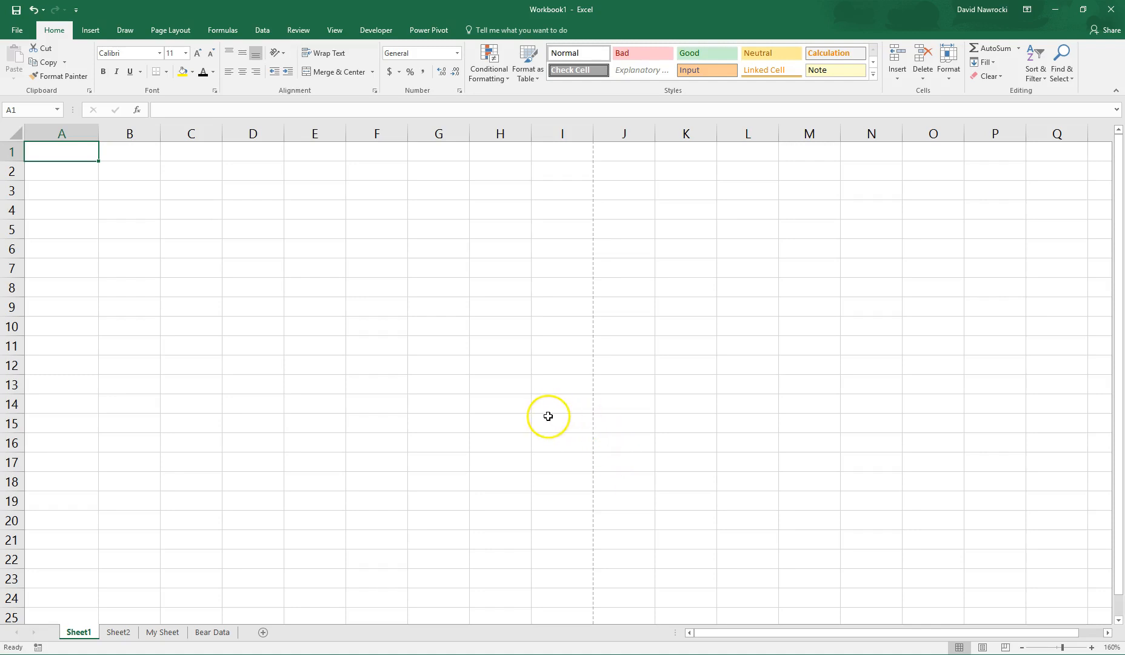
# Step: Enter the multiplication formula =3*5 in cell A1
pyautogui.click(139, 146)
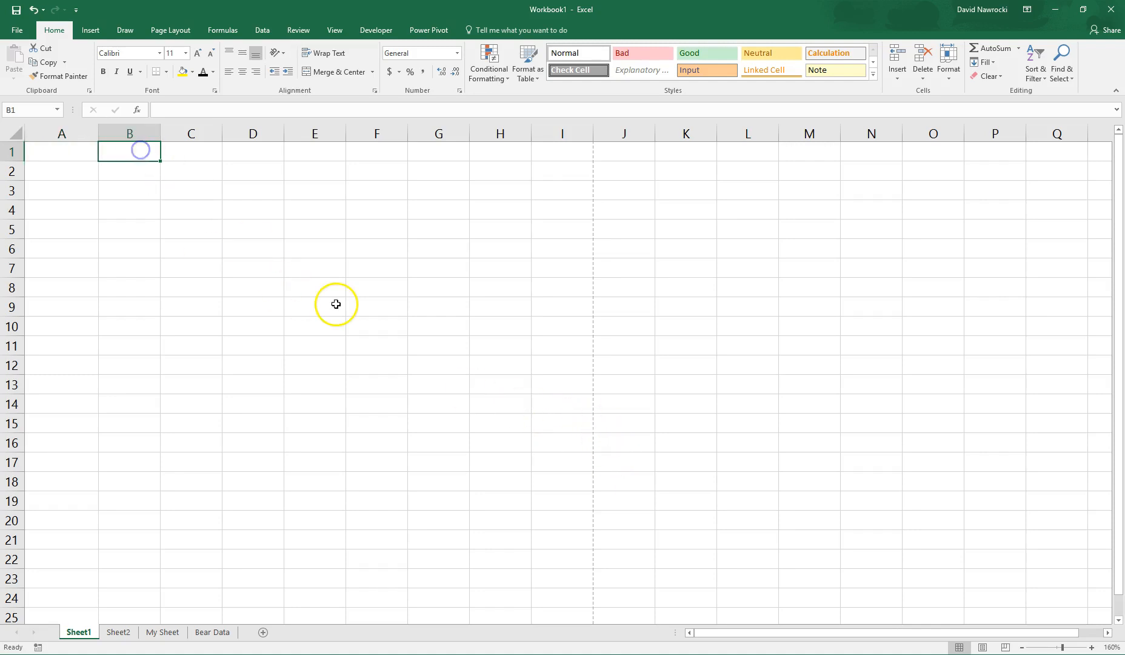
pyautogui.press('Left')
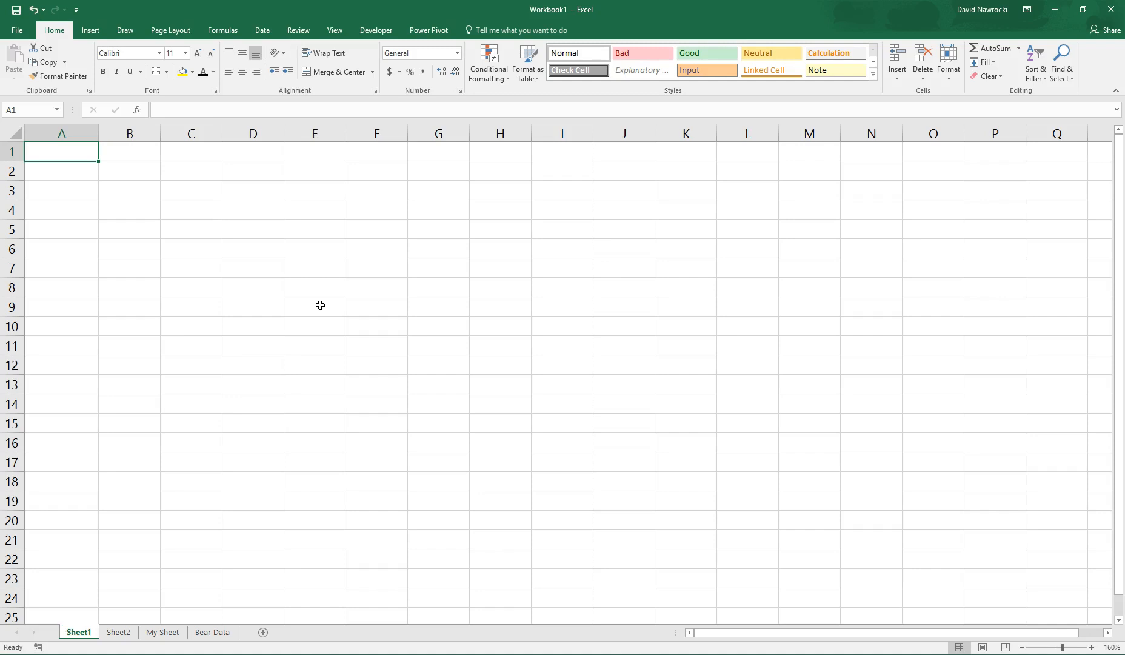
pyautogui.write('=')
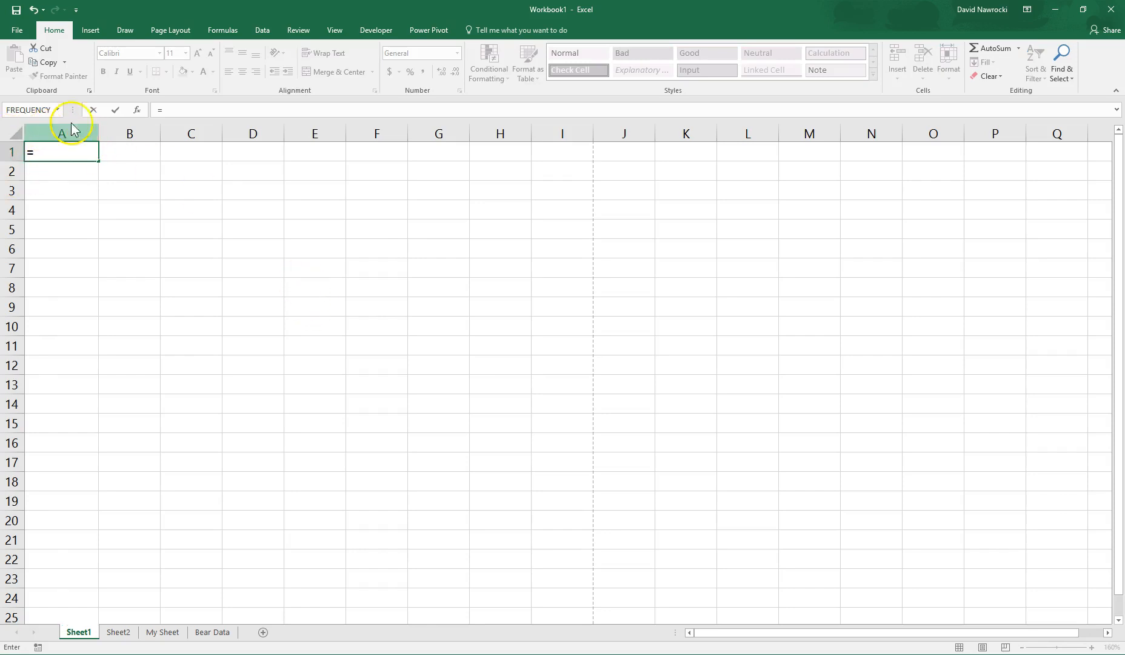
pyautogui.write('3*5')
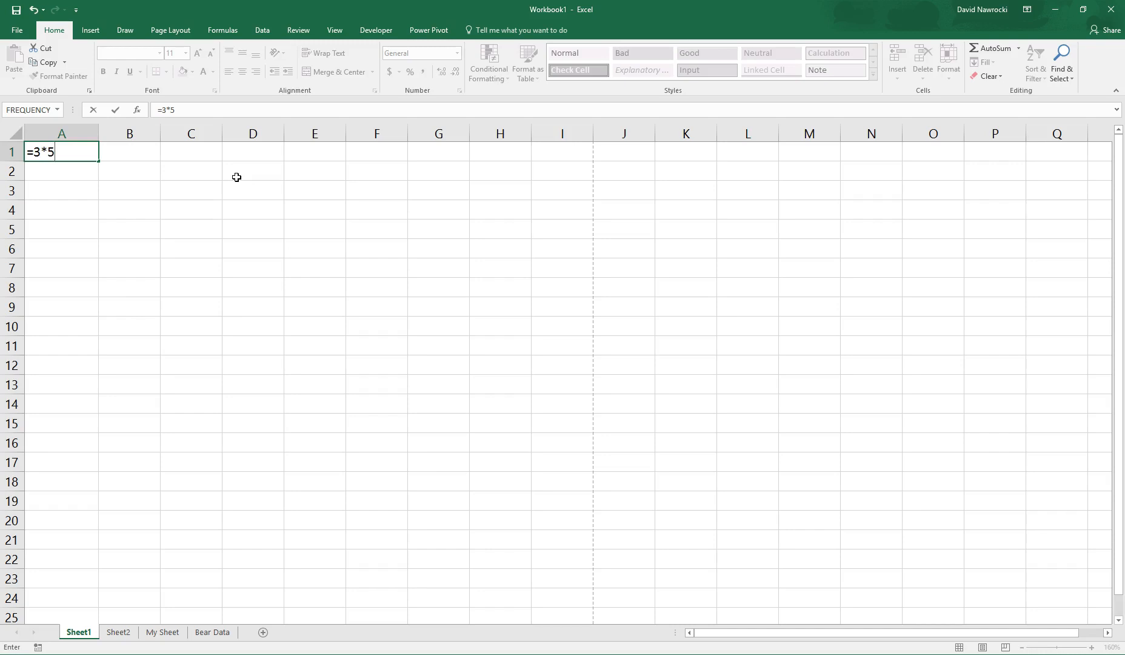
pyautogui.press('Return')
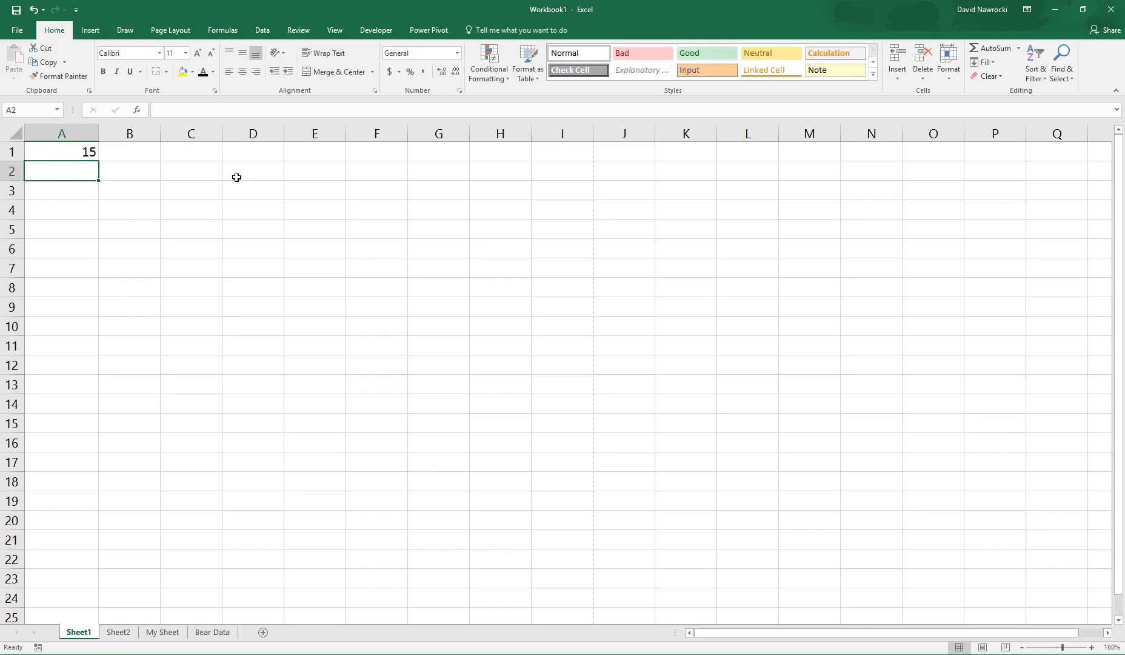
# Step: Enter the note "Operations: + - * / ^" in cell C1 and go back to column A
pyautogui.click(210, 154)
pyautogui.press('alt')
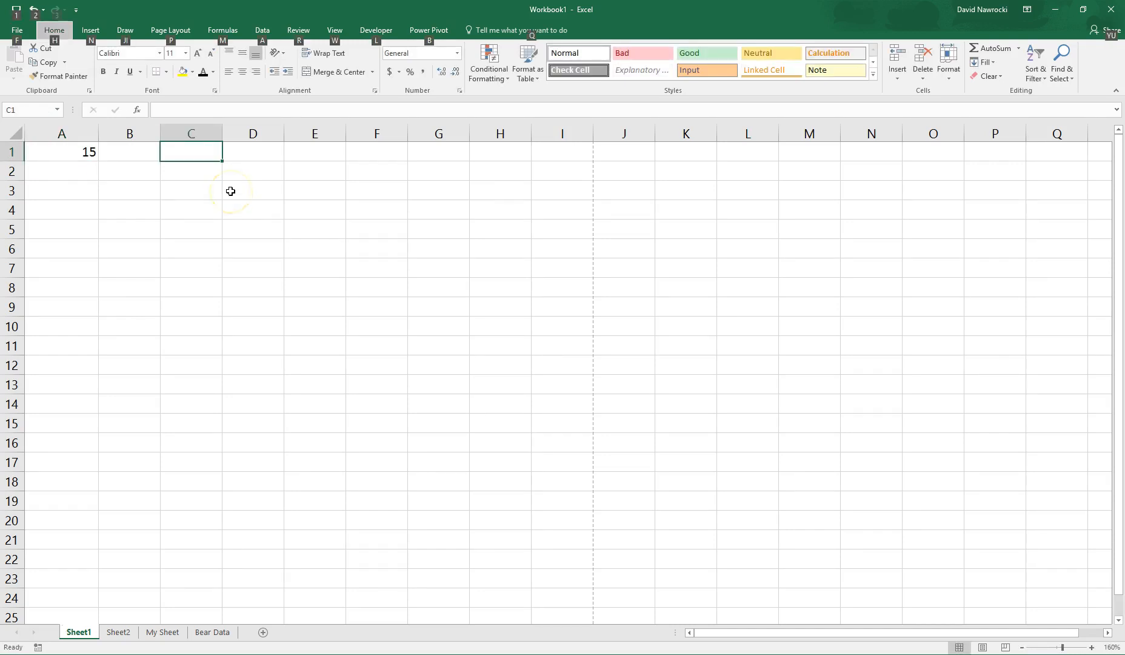
pyautogui.click(199, 153)
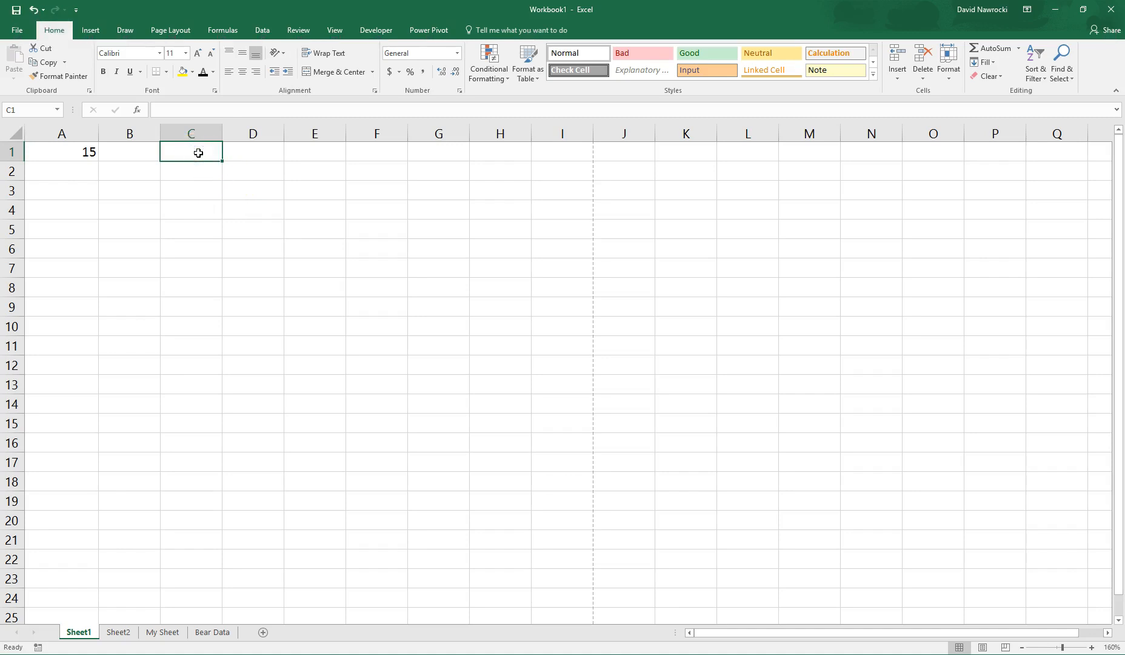
pyautogui.write('Operati')
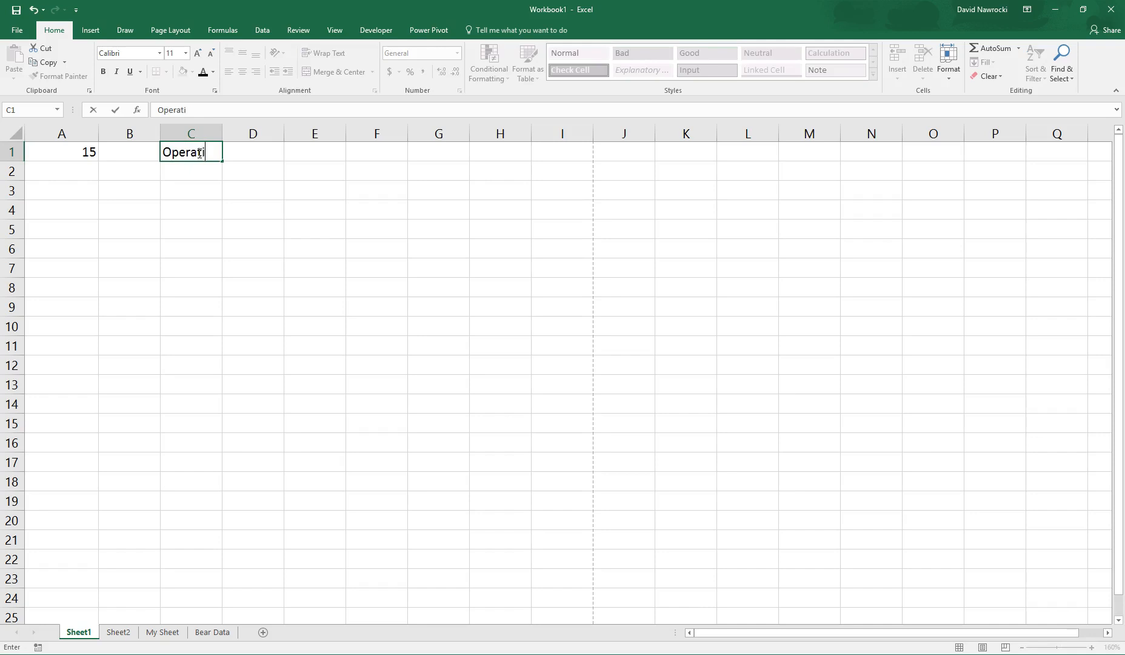
pyautogui.write('ons: + - * / ^')
pyautogui.press('Return')
pyautogui.press('Home')
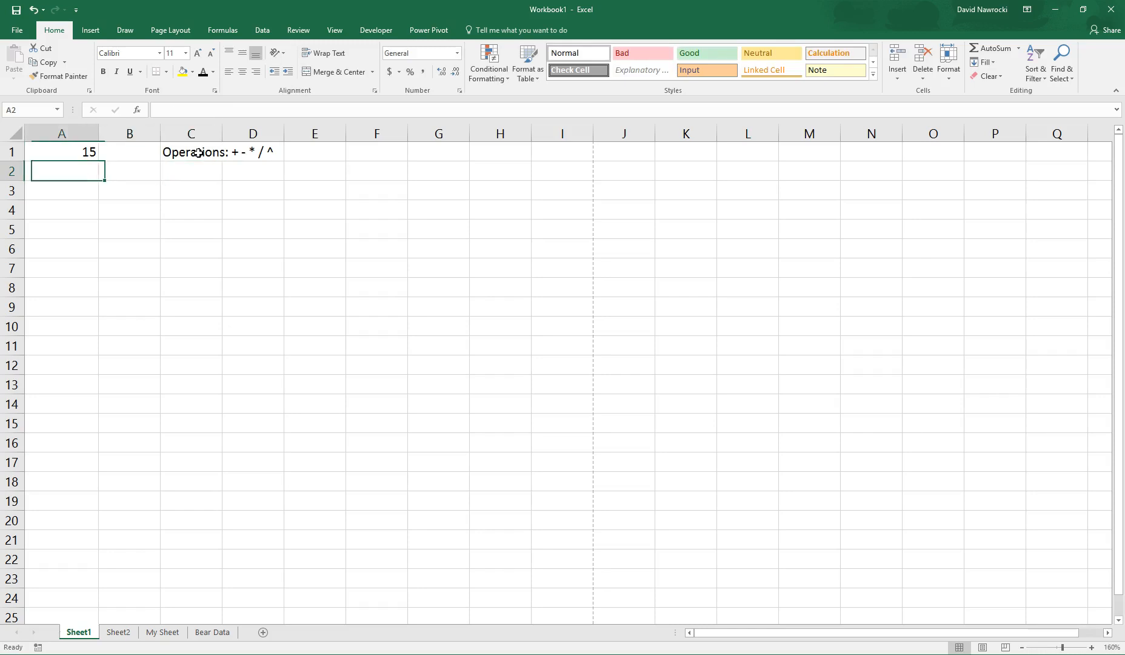
# Step: Enter 3*5 without an equals sign in cell A2, below the formula in A1
pyautogui.press('Up')
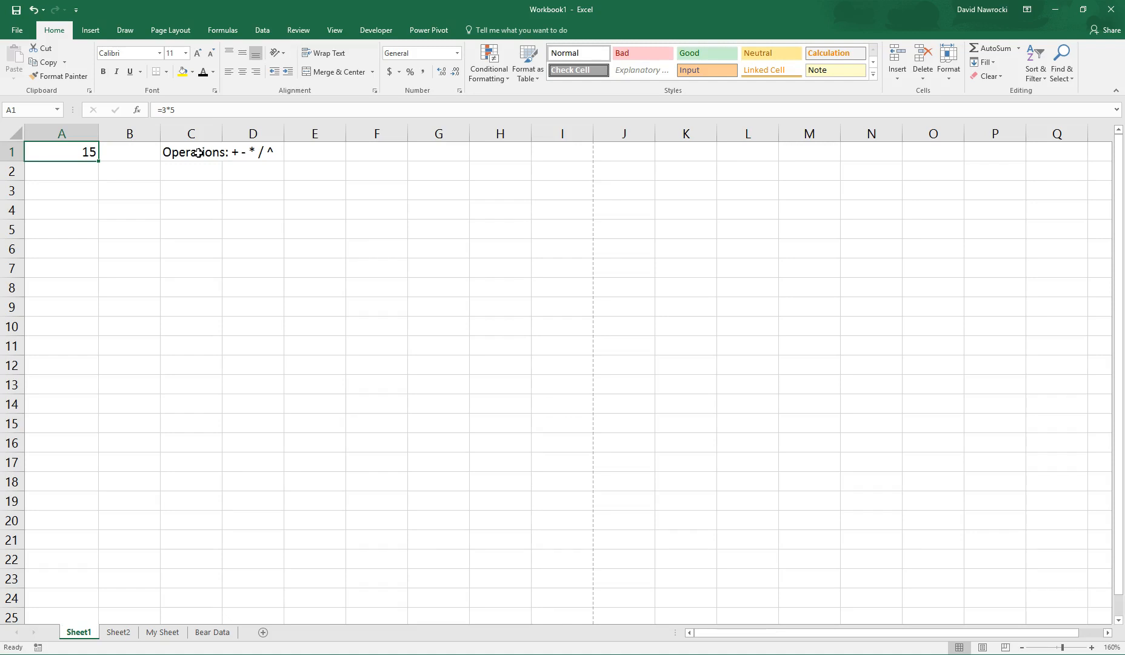
pyautogui.press('Down')
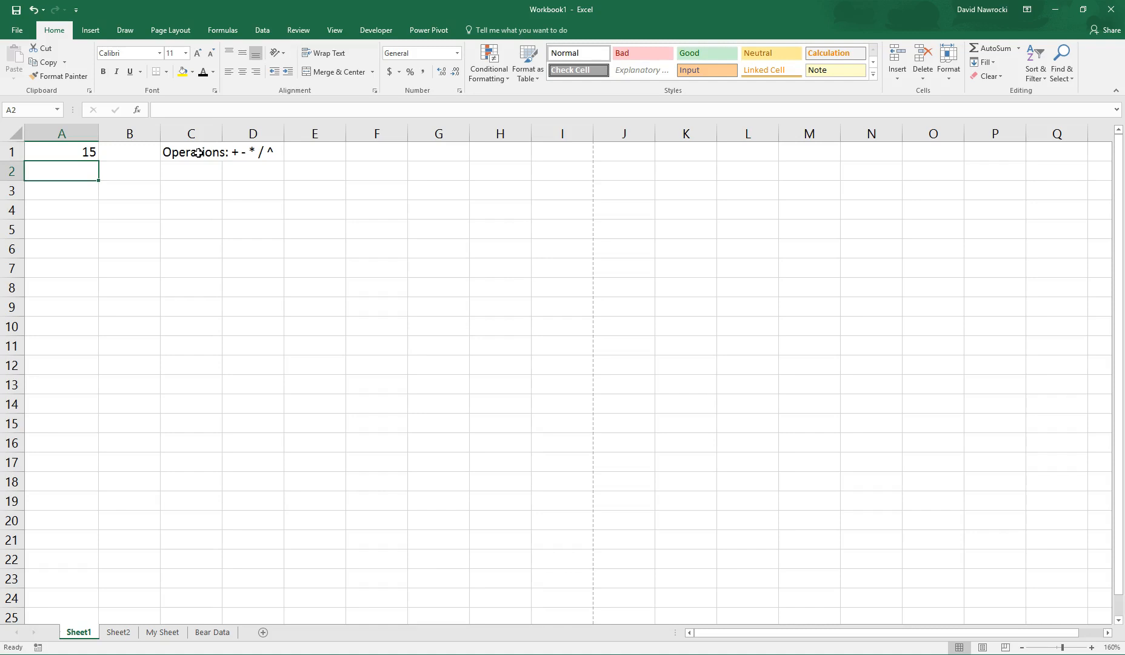
pyautogui.write('3*')
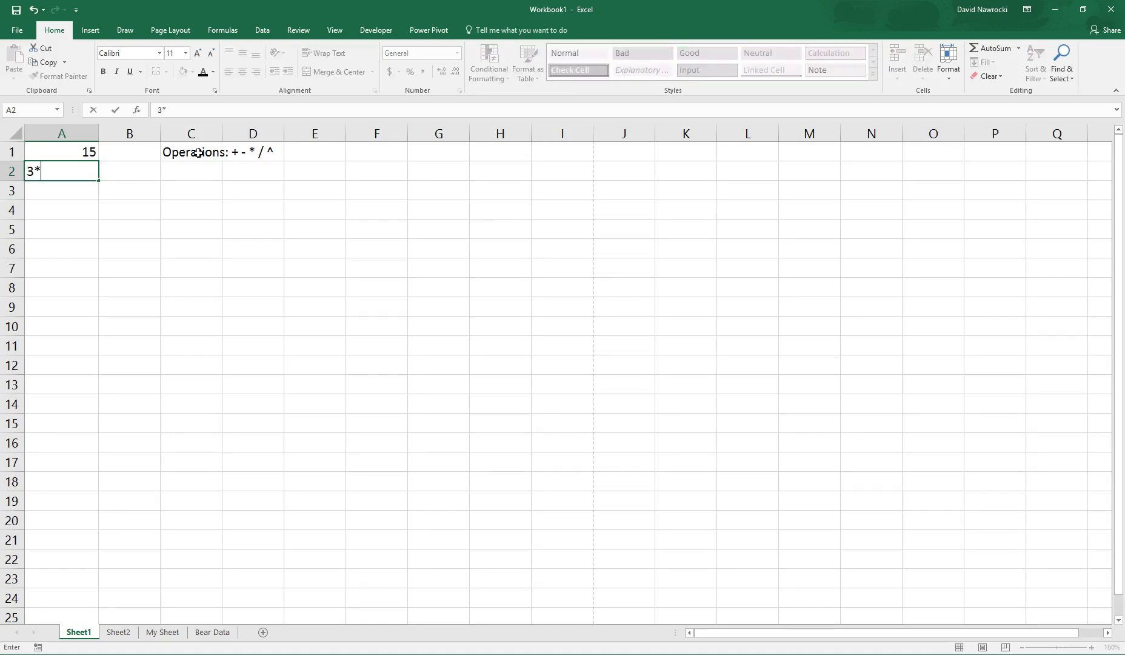
pyautogui.write('5')
pyautogui.press('Return')
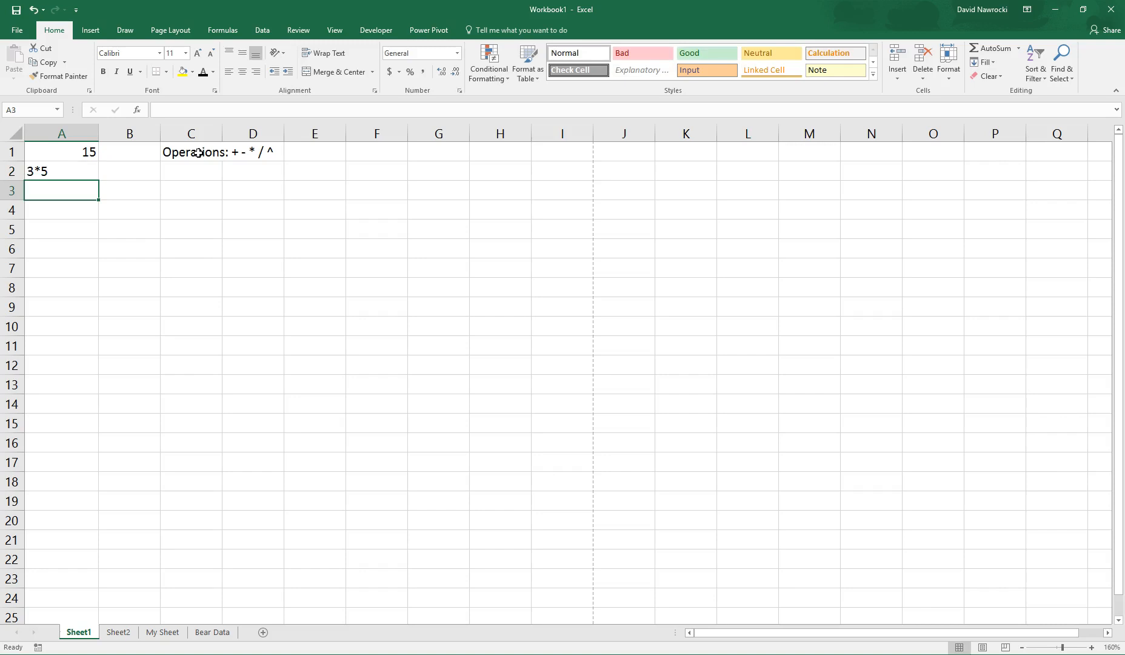
# Step: Edit the text in A2 into the formula =3*5 by adding an equals sign in front
pyautogui.press('Up')
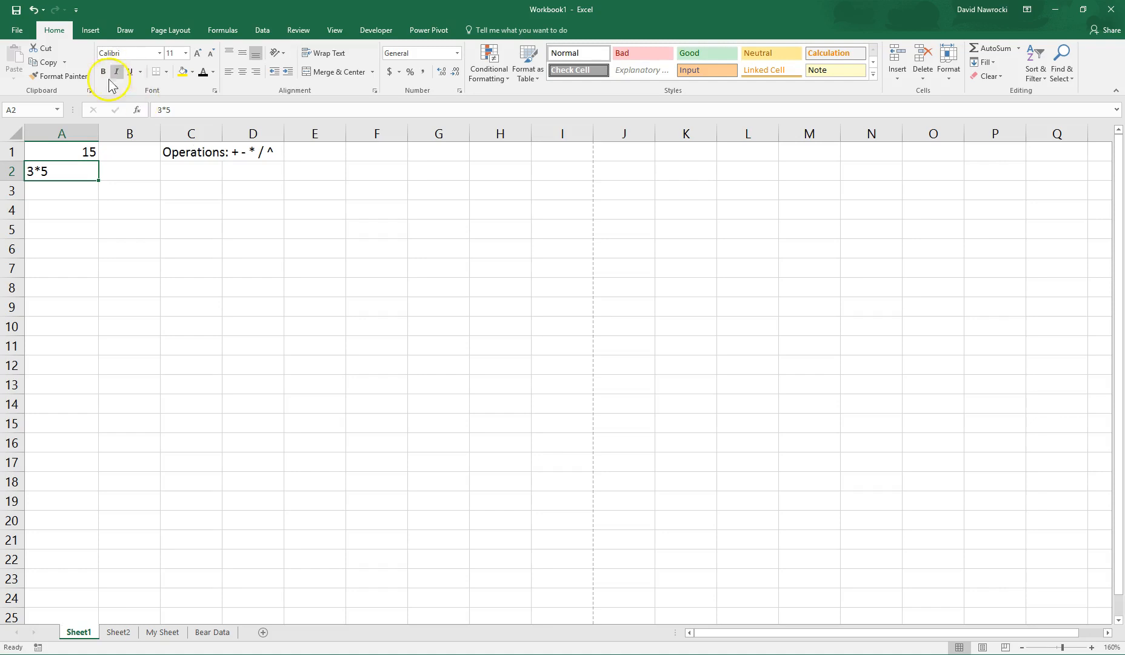
pyautogui.click(160, 110)
pyautogui.doubleClick(54, 171)
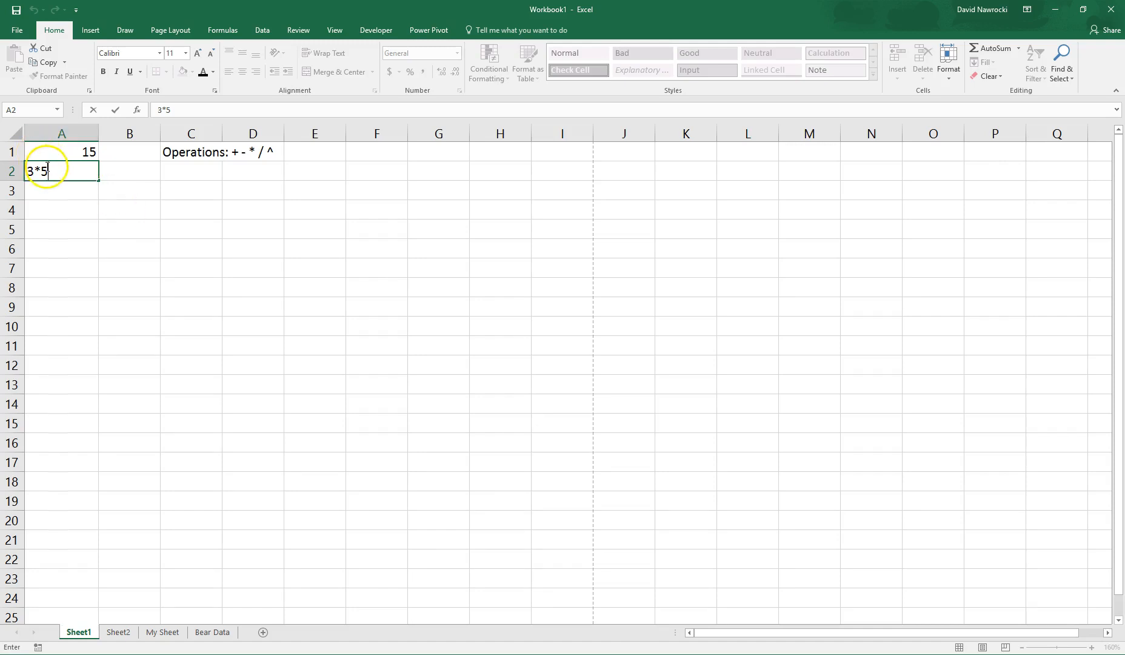
pyautogui.click(165, 132)
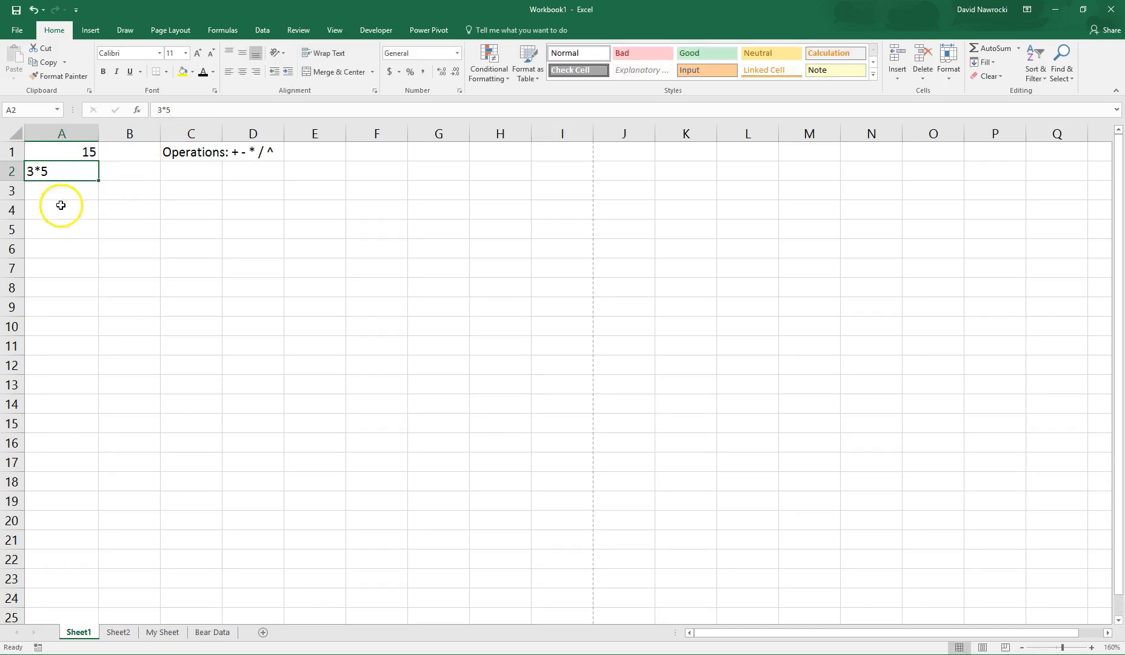
pyautogui.doubleClick(68, 169)
pyautogui.press('Left')
pyautogui.press('Left')
pyautogui.press('Left')
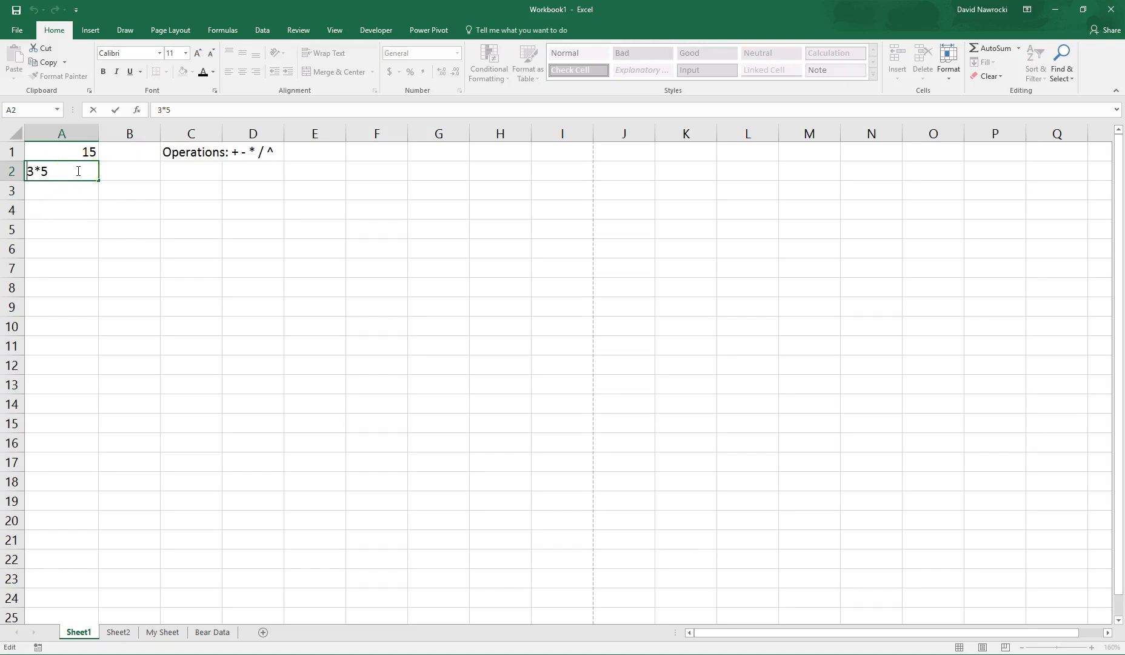
pyautogui.write('=')
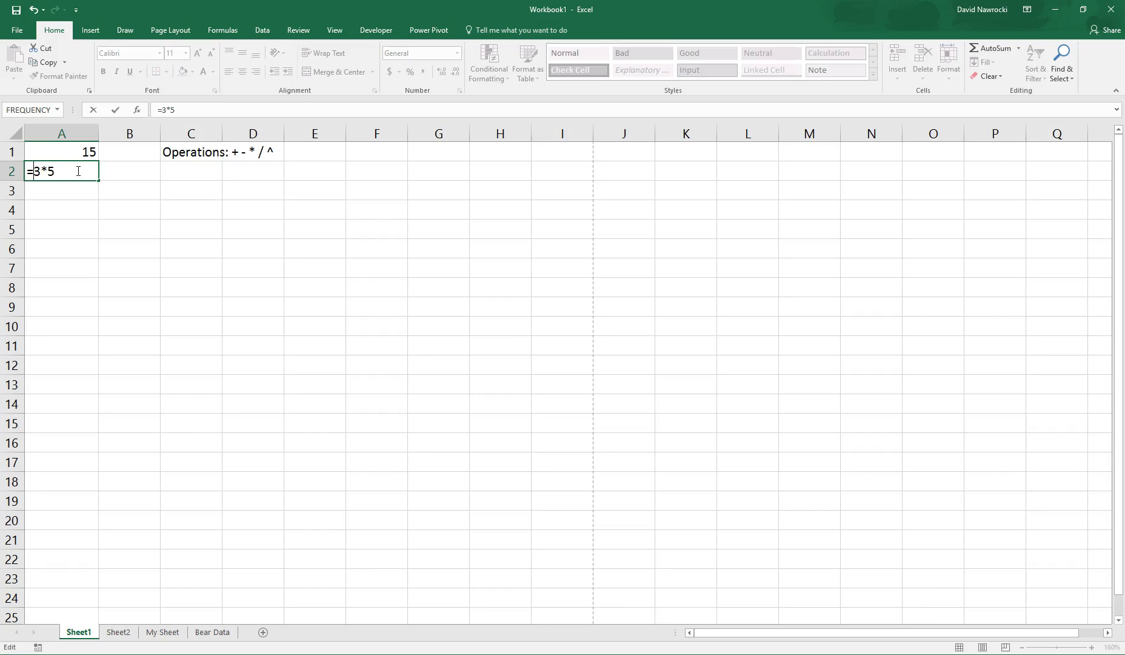
pyautogui.press('Return')
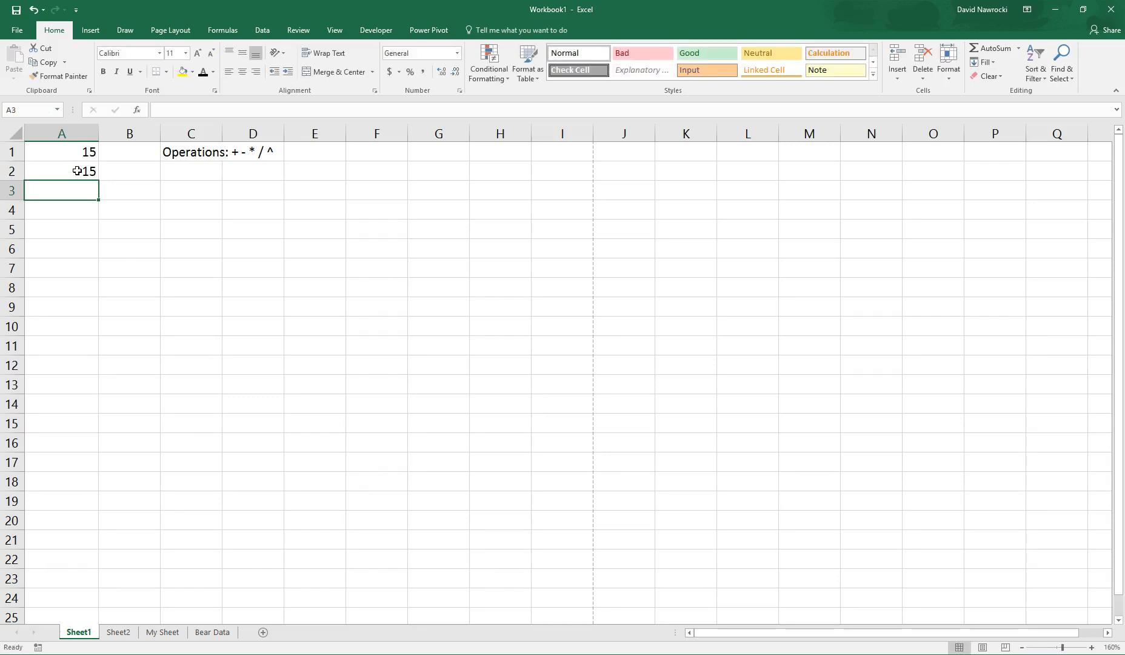
# Step: Enter the exponent formula =3^2 in cell A4 using the formula bar
pyautogui.click(77, 211)
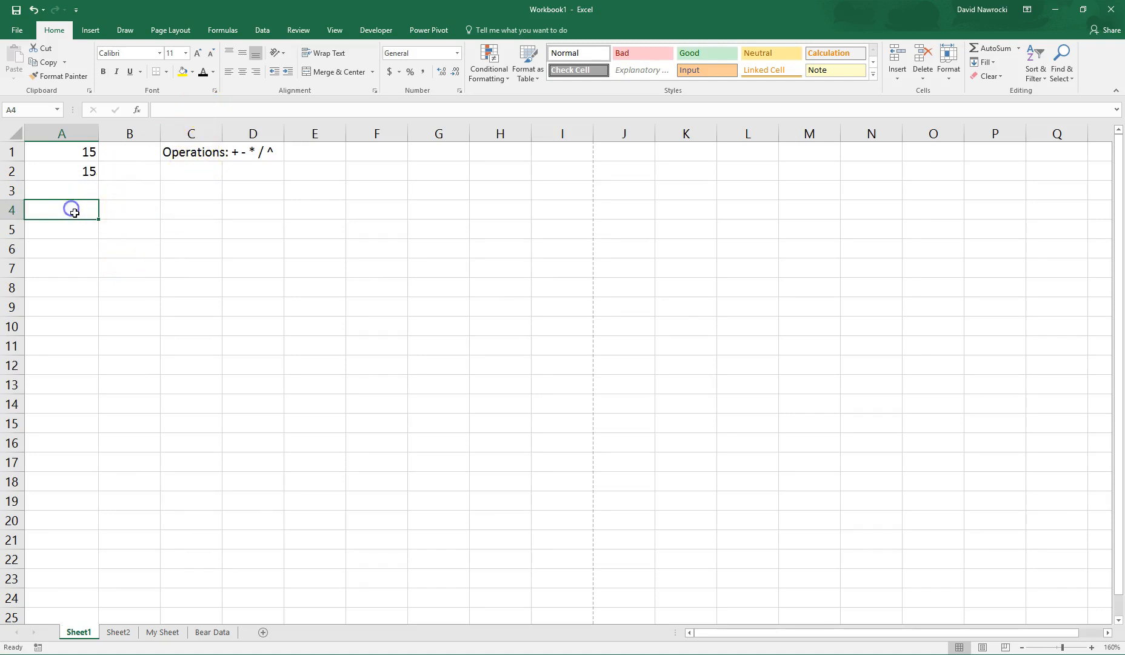
pyautogui.click(191, 110)
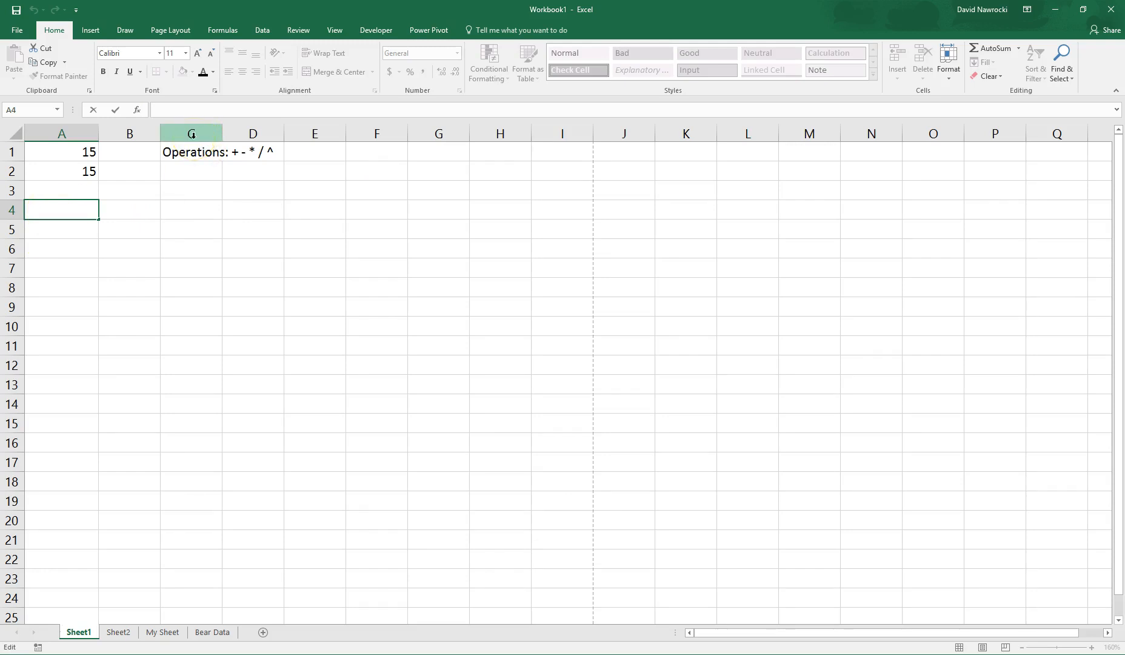
pyautogui.write('=')
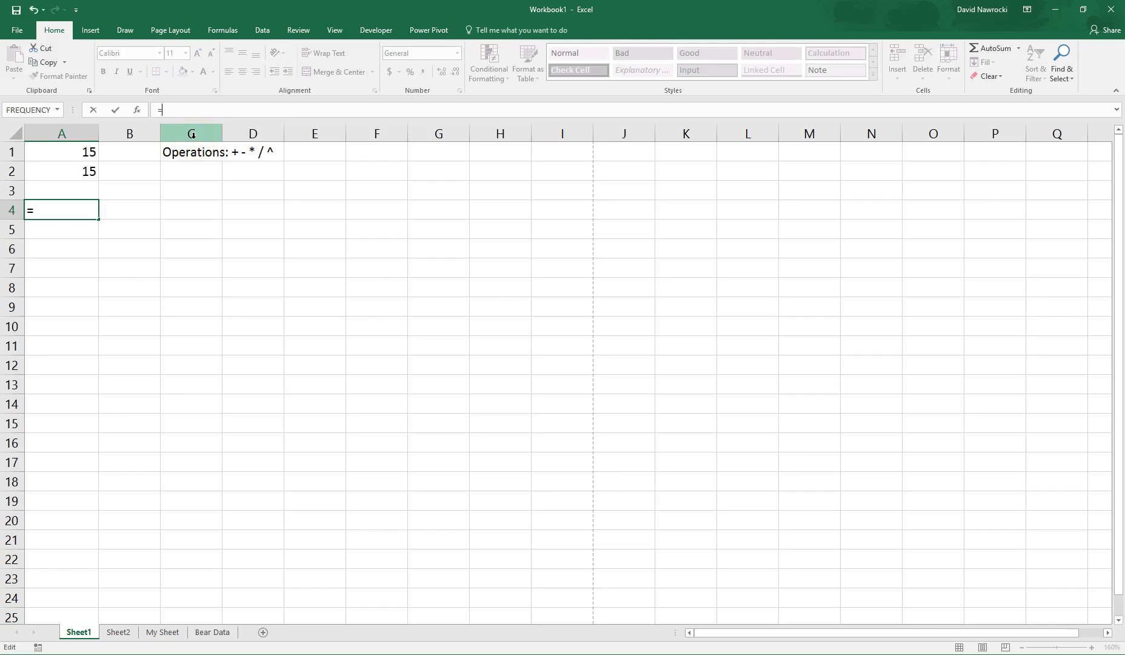
pyautogui.write('3^2')
pyautogui.press('Return')
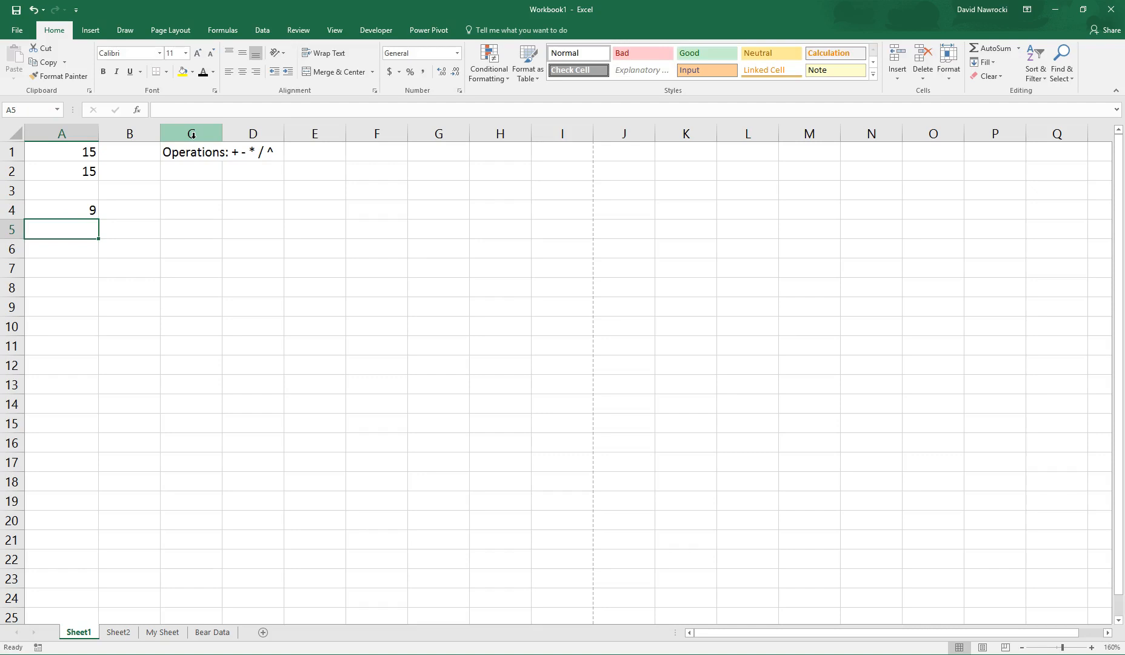
# Step: Enter the square root formula =16^(1/2) in cell A5
pyautogui.press('Up')
pyautogui.press('Down')
pyautogui.write('=')
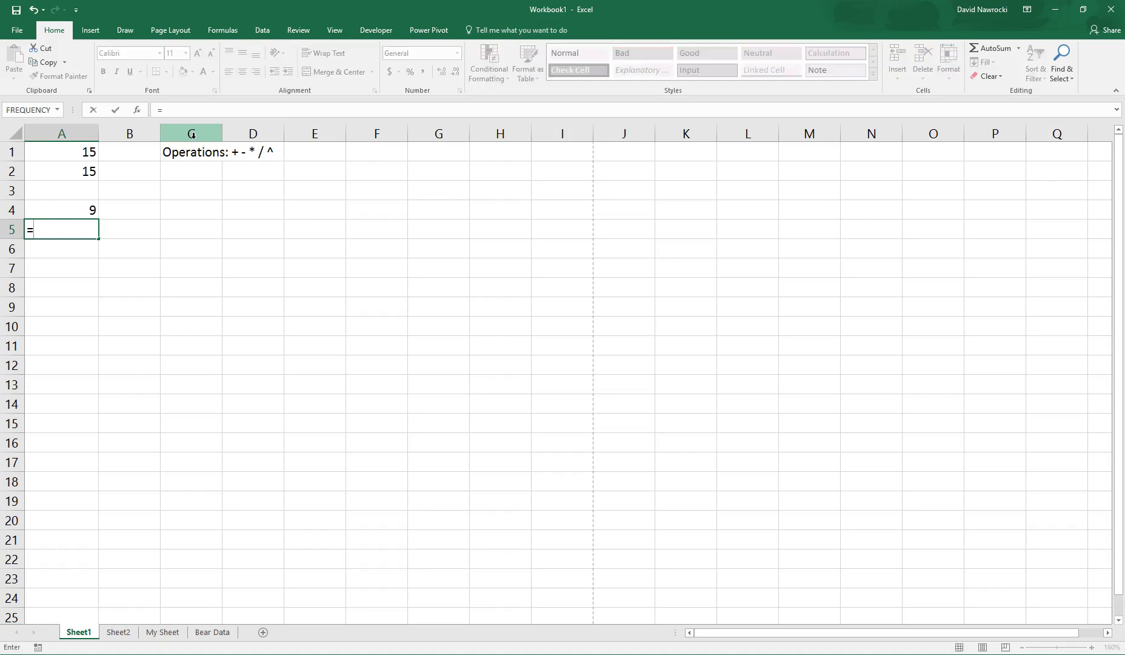
pyautogui.write('16^(1/2)')
pyautogui.press('Return')
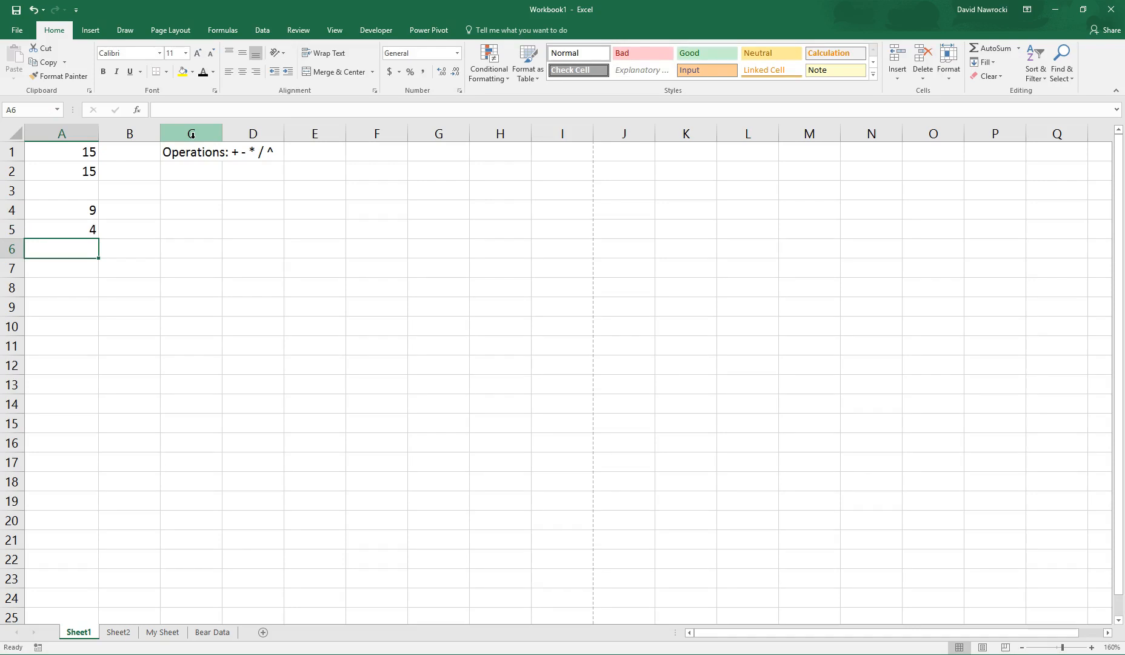
# Step: Clear the contents of the range A1:D6
pyautogui.press('Up')
pyautogui.press('Up')
pyautogui.press('Up')
pyautogui.press('Up')
pyautogui.press('Up')
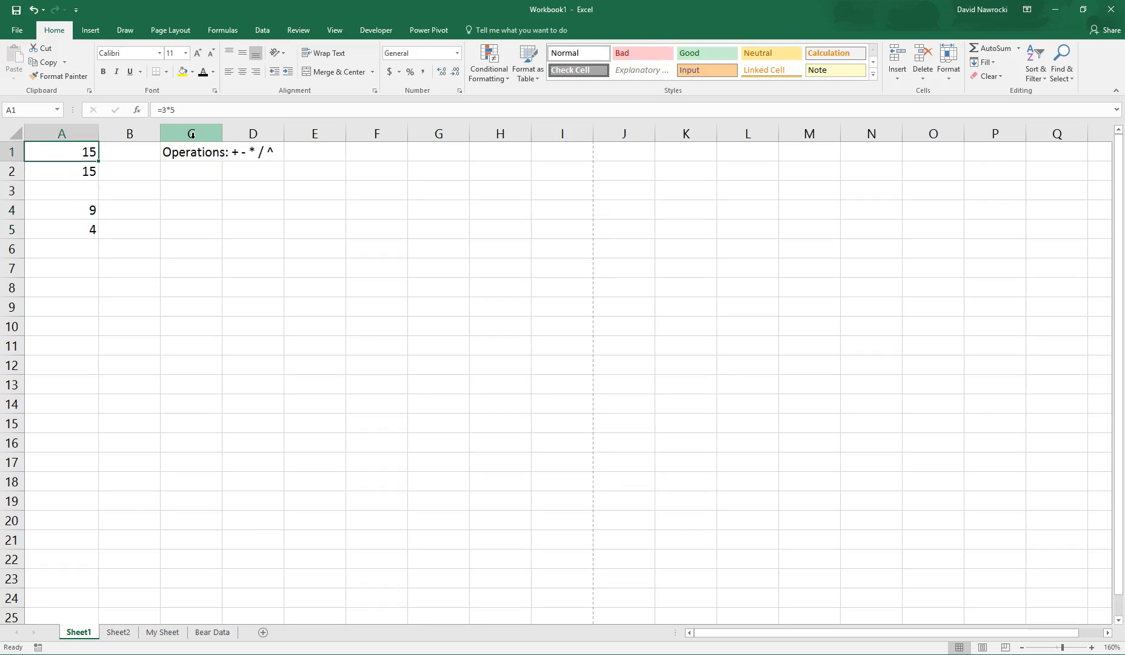
pyautogui.hotkey('shift', 'Down')
pyautogui.hotkey('shift', 'Down')
pyautogui.hotkey('shift', 'Down')
pyautogui.hotkey('shift', 'Down')
pyautogui.hotkey('shift', 'Down')
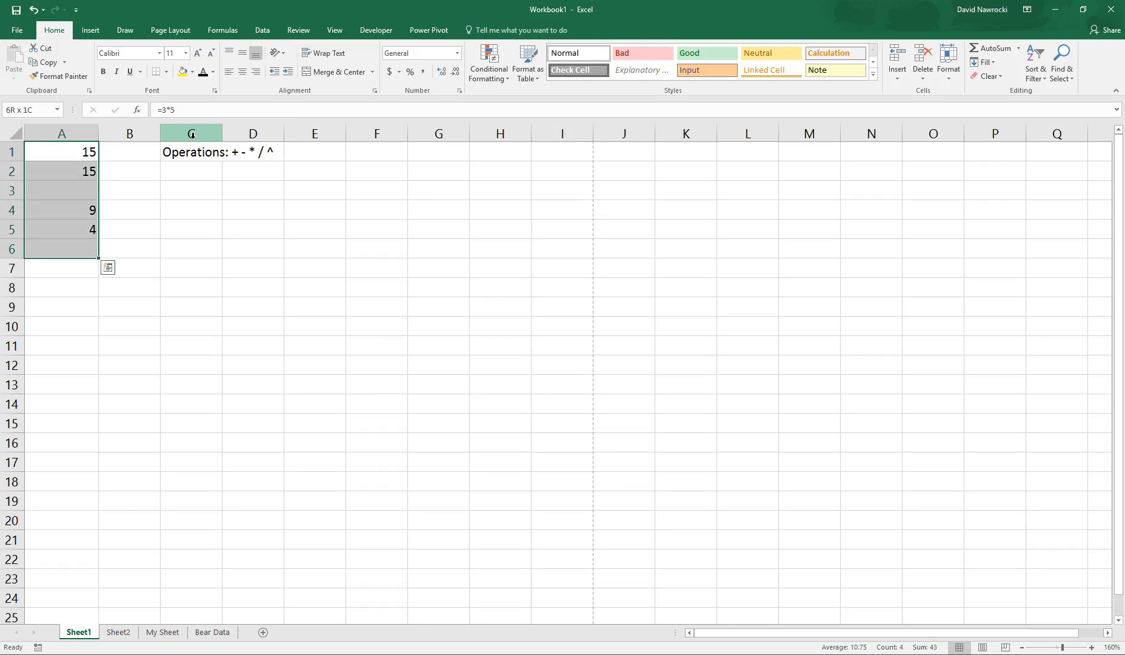
pyautogui.hotkey('shift', 'Right')
pyautogui.hotkey('shift', 'Right')
pyautogui.hotkey('shift', 'Right')
pyautogui.press('Delete')
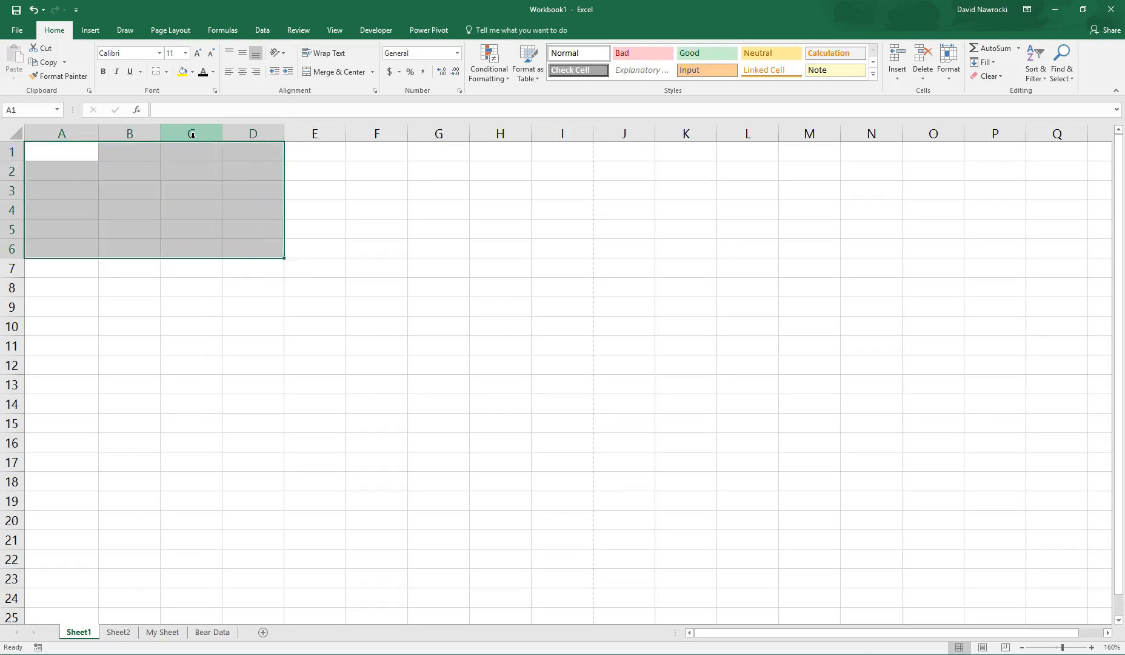
pyautogui.hotkey('ctrl', 'Home')
pyautogui.press('F2')
pyautogui.click(77, 151)
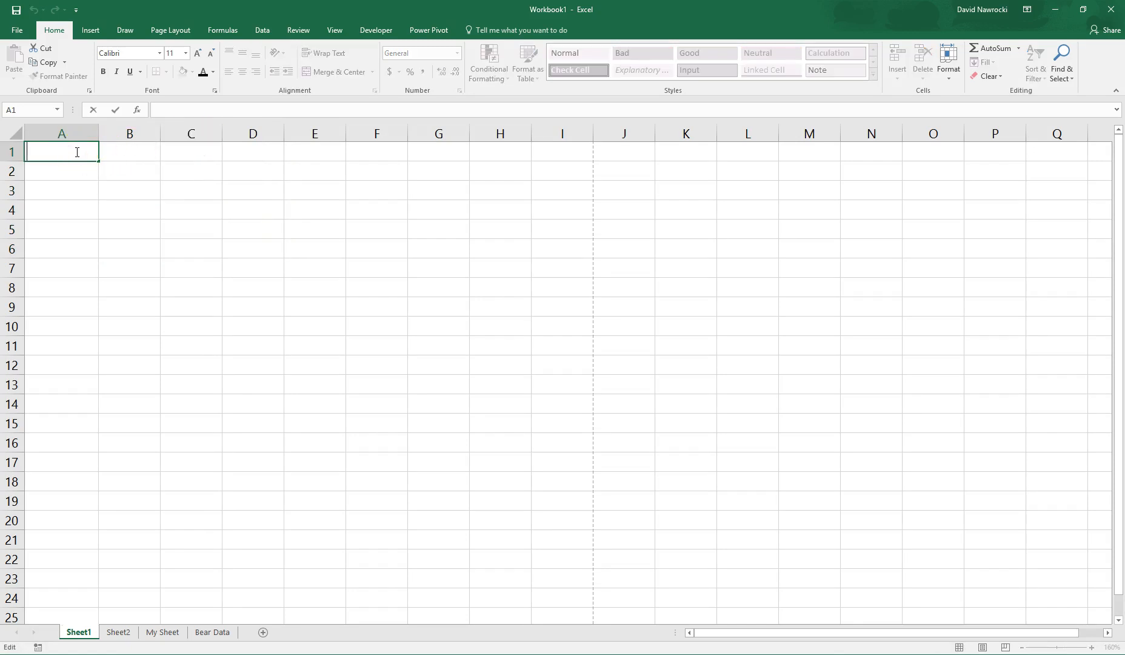
pyautogui.write('456')
pyautogui.press('Return')
# Step: Enter the numbers 4, 5 and 6 in cells A1 to A3
pyautogui.click(77, 152)
pyautogui.write('4')
pyautogui.press('Return')
pyautogui.write('5')
pyautogui.press('Return')
pyautogui.write('6')
pyautogui.hotkey('ctrl', 'Return')
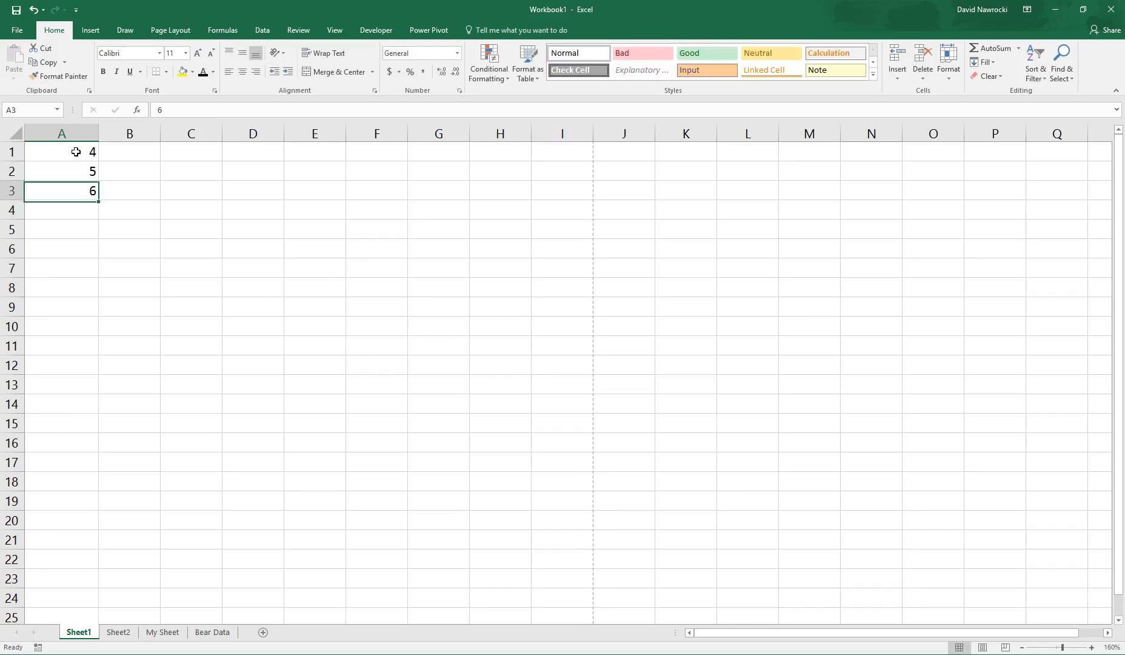
# Step: Enter the numbers 7, 8 and 9 in cells B1 to B3
pyautogui.press('Right')
pyautogui.press('Up')
pyautogui.press('Up')
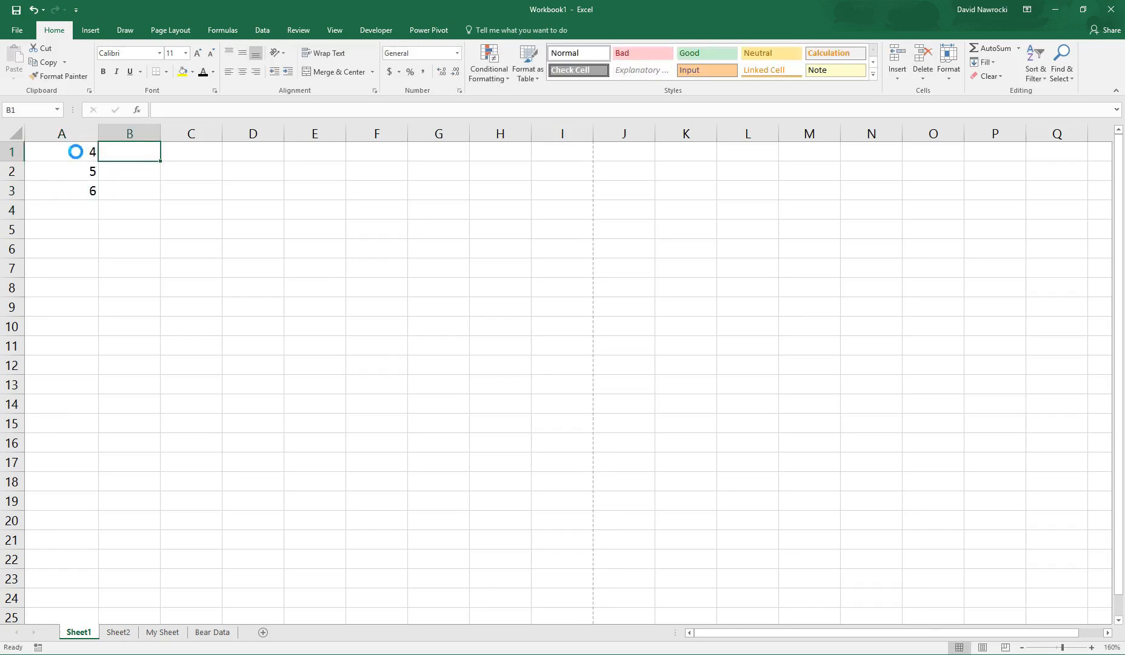
pyautogui.write('7')
pyautogui.press('Return')
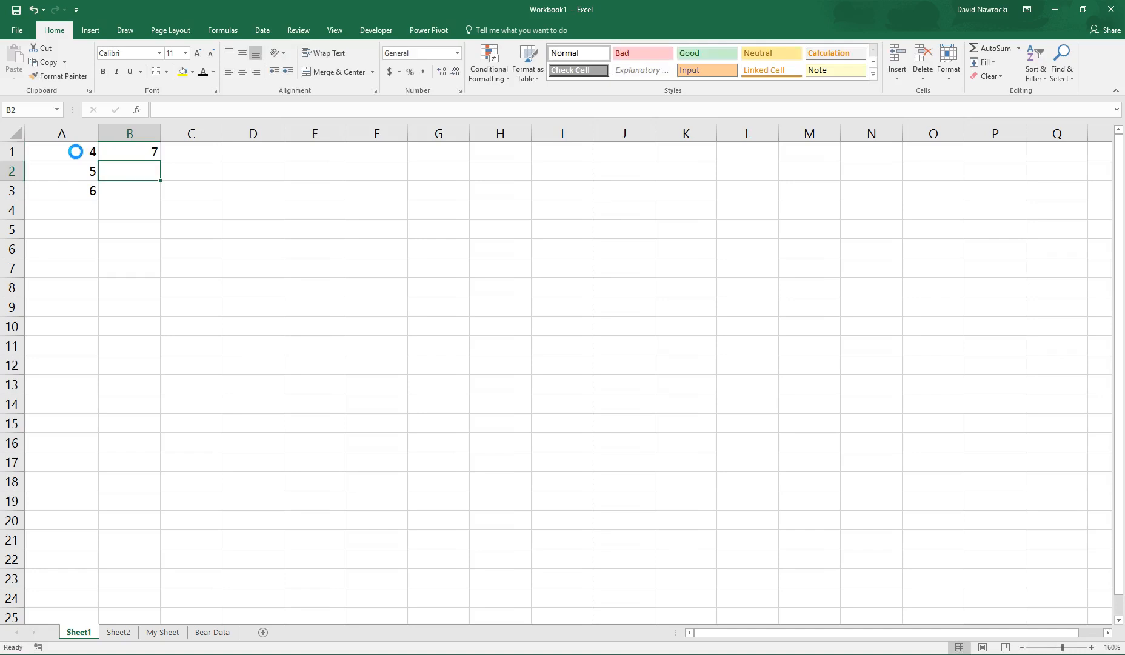
pyautogui.write('8')
pyautogui.press('Return')
pyautogui.write('9')
pyautogui.press('Return')
# Step: Enter the formula =A1+A2+A3 in cell A4 below the first column of numbers
pyautogui.press('Up')
pyautogui.press('Up')
pyautogui.press('Up')
pyautogui.press('Down')
pyautogui.press('Down')
pyautogui.press('Down')
pyautogui.press('Left')
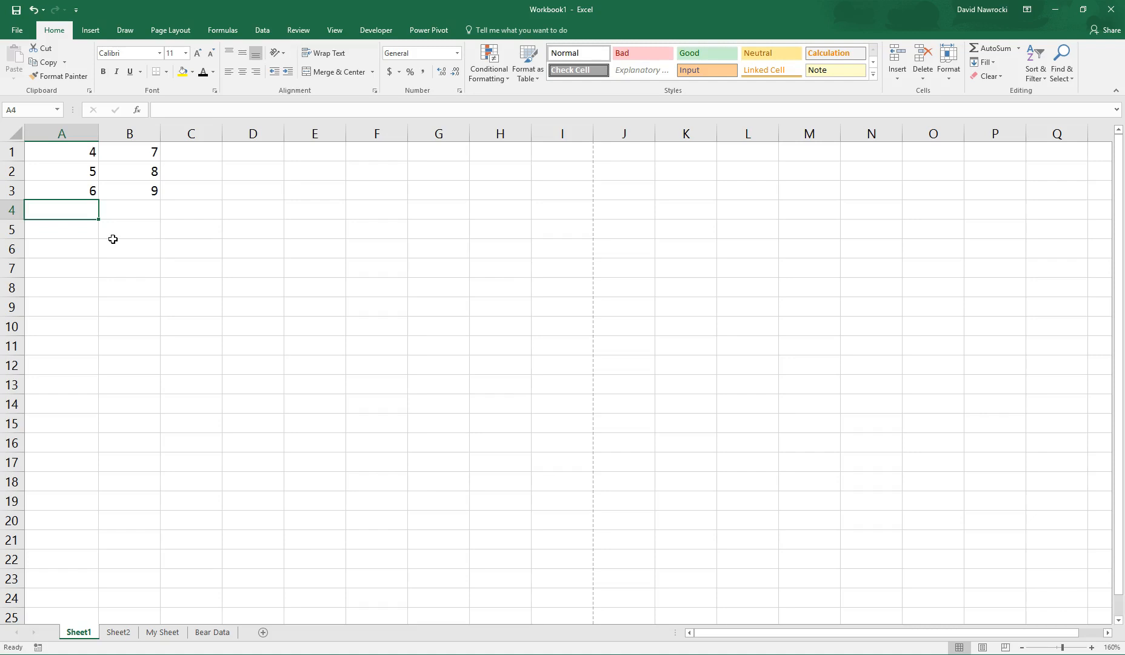
pyautogui.write('=')
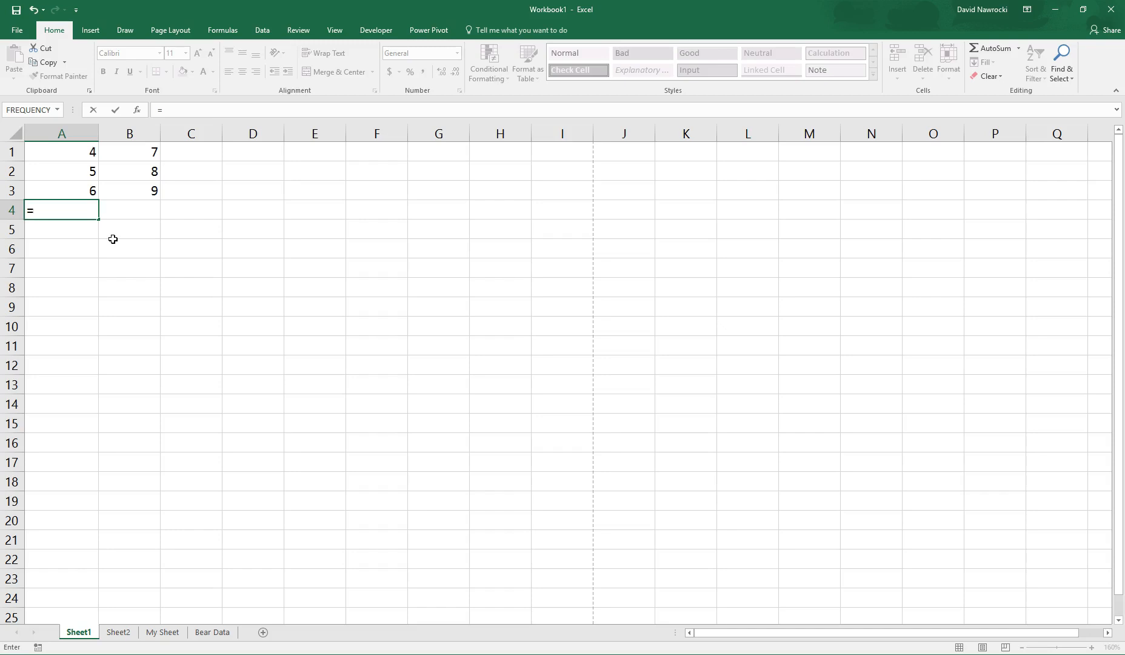
pyautogui.write('a1')
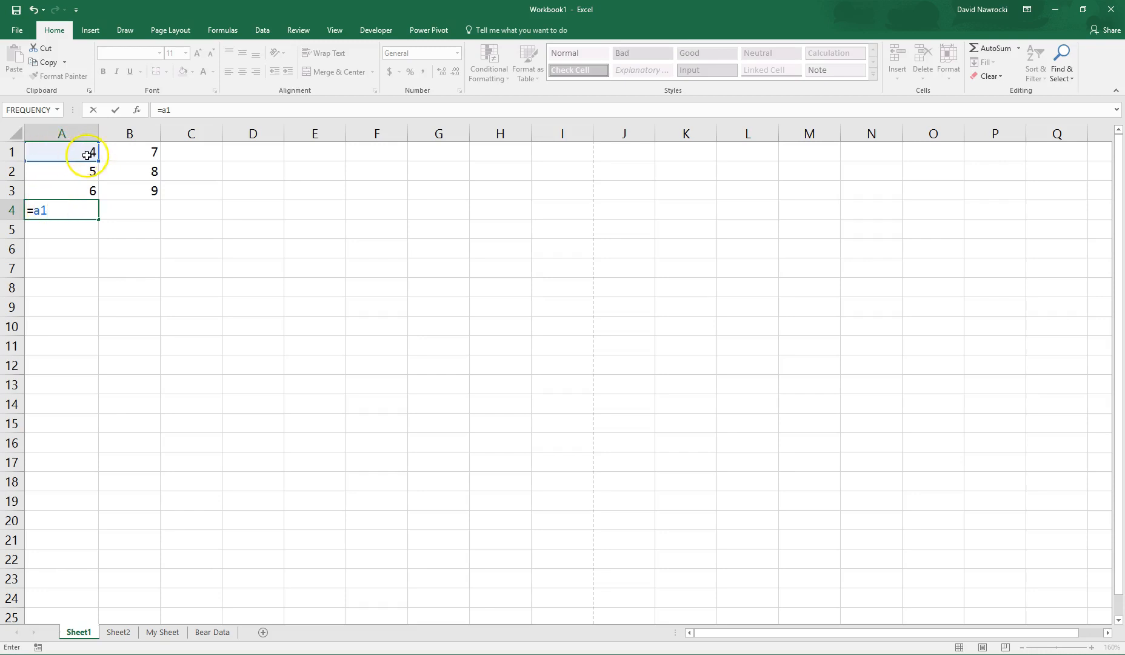
pyautogui.write('+a')
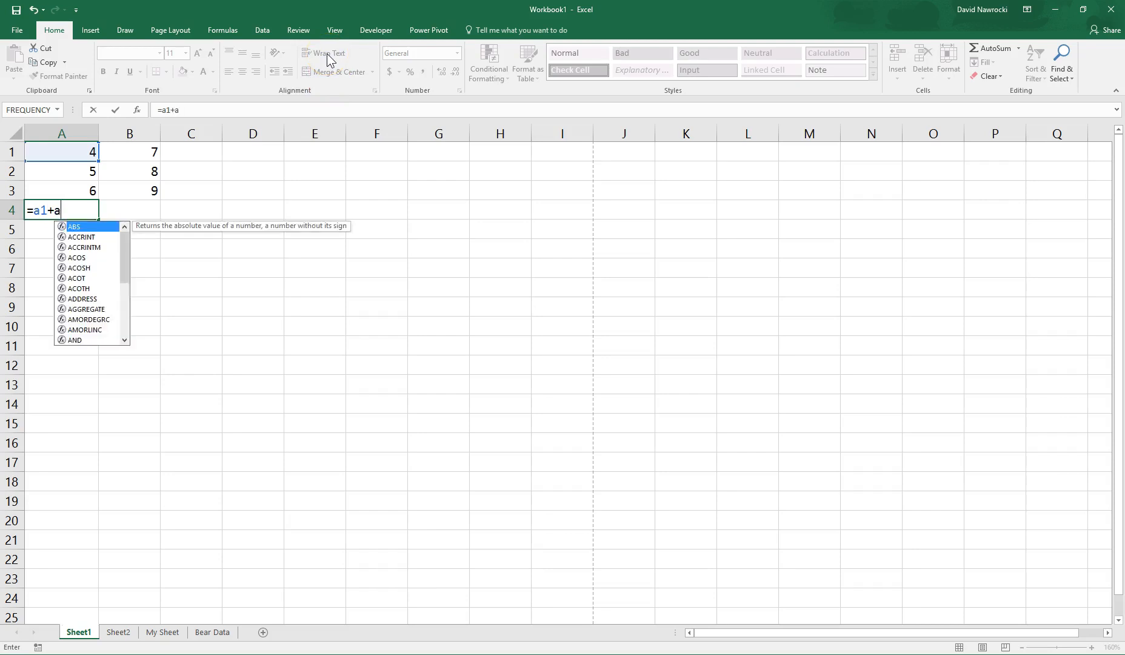
pyautogui.write('2+a3')
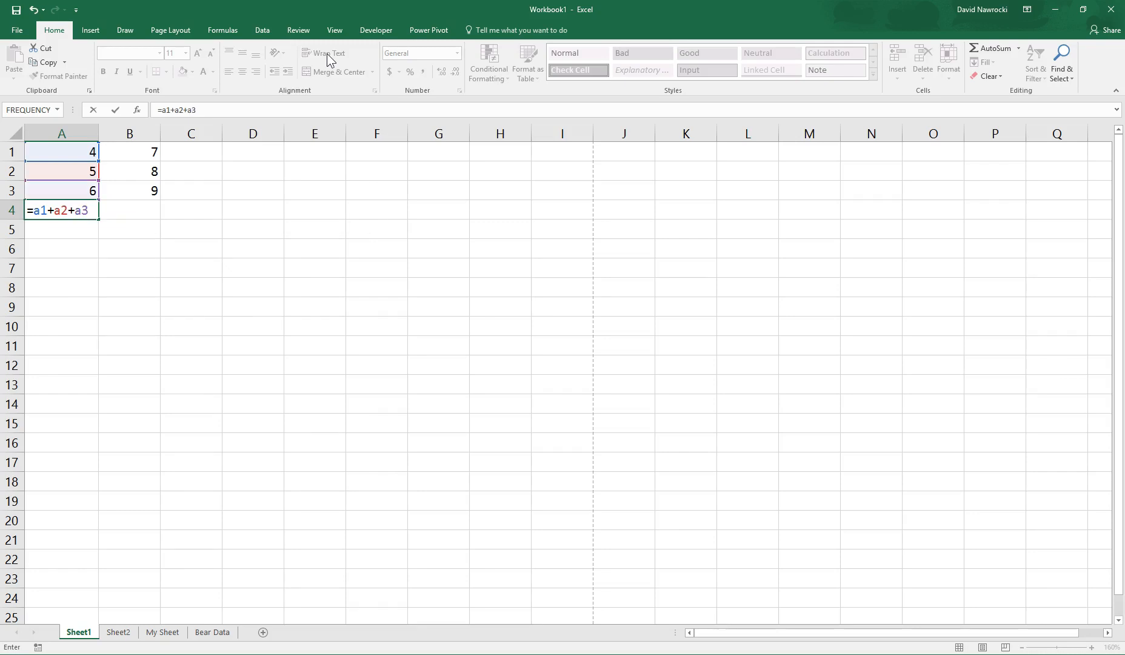
pyautogui.press('Return')
pyautogui.press('Up')
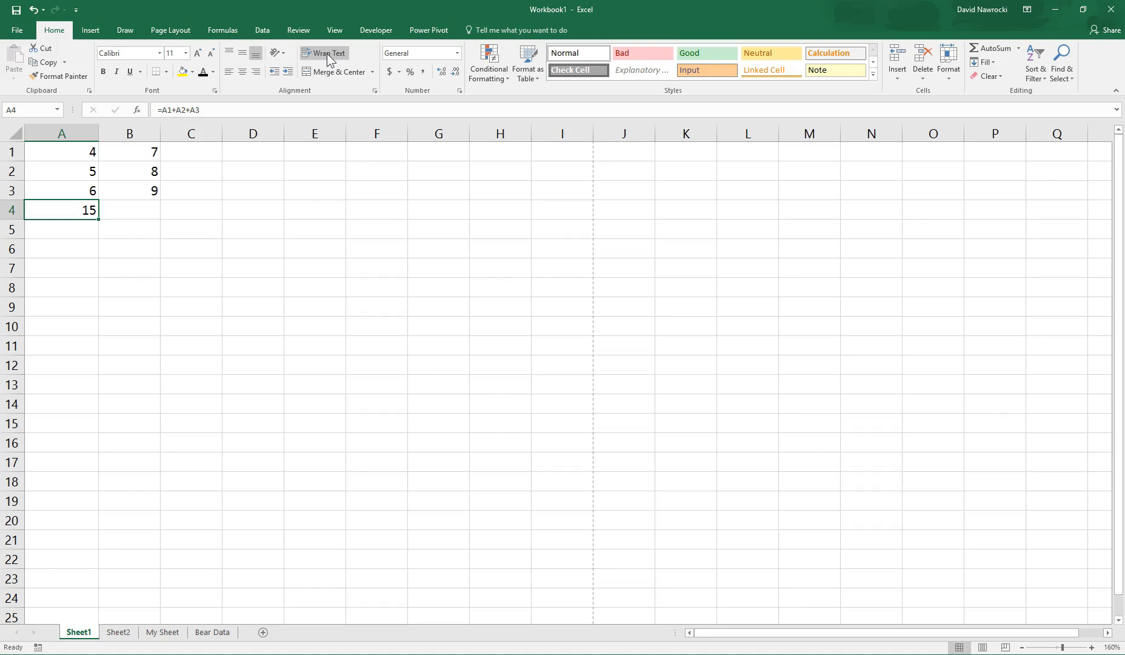
# Step: Set cell A1 to 10 and go back to the sum formula in A4
pyautogui.press('Up')
pyautogui.press('Up')
pyautogui.press('Up')
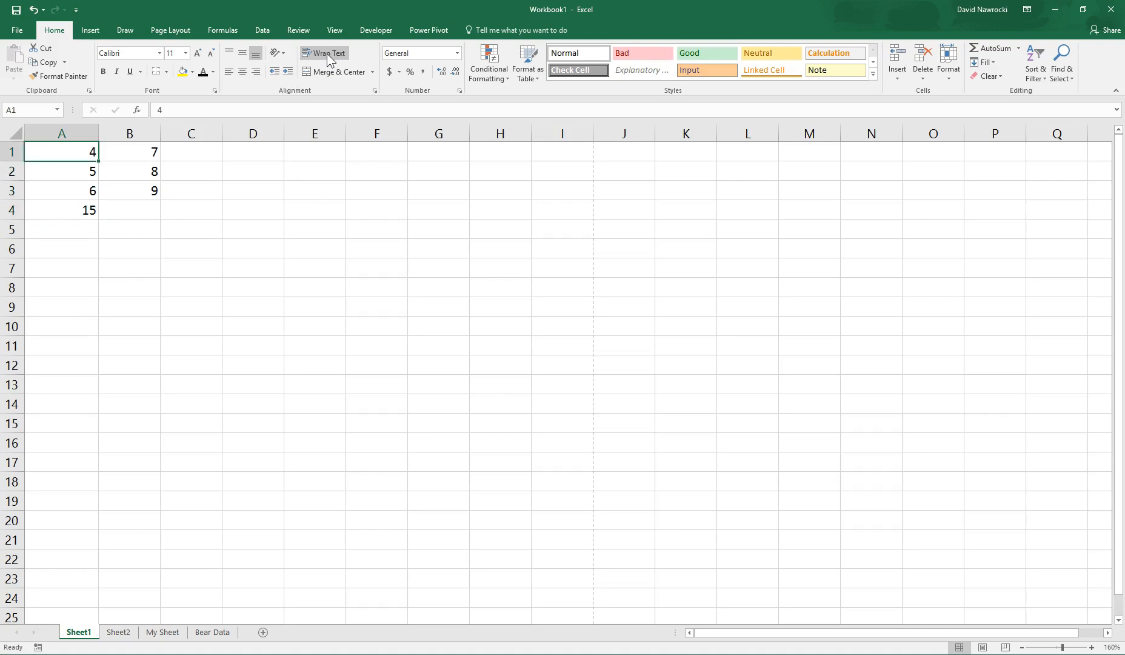
pyautogui.write('10')
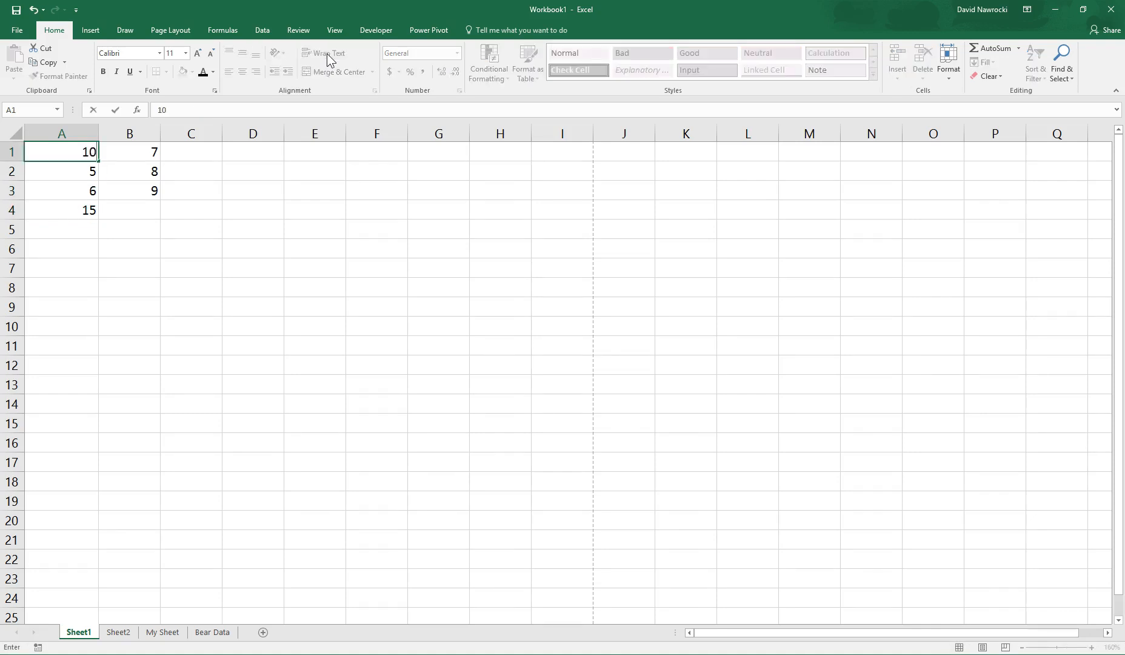
pyautogui.press('Return')
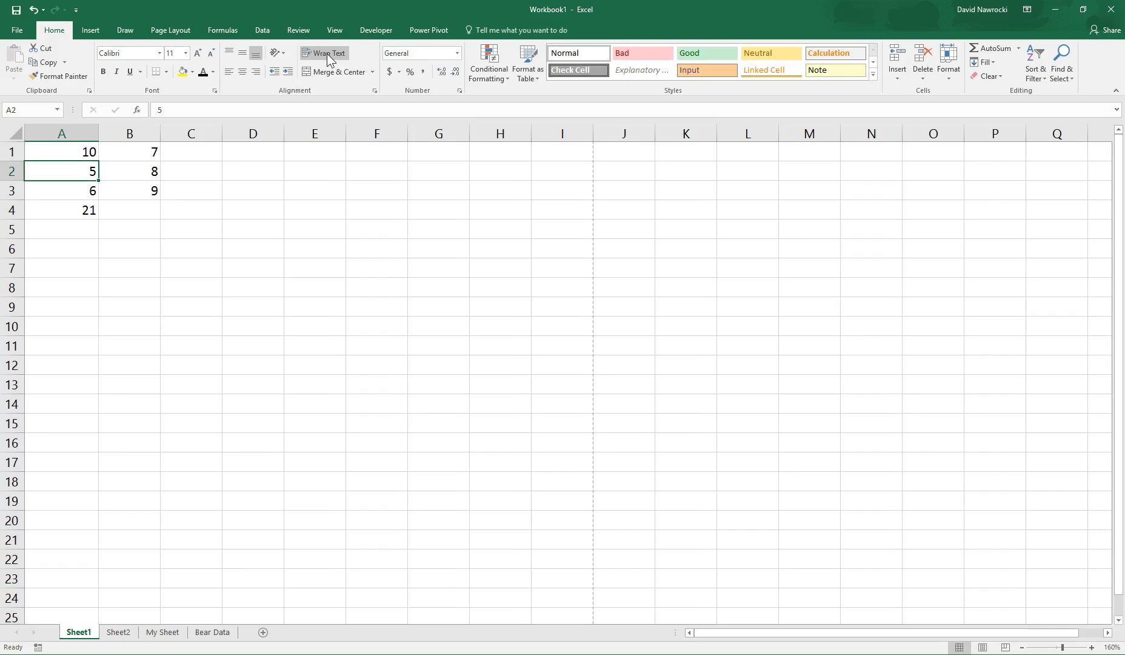
pyautogui.press('Down')
pyautogui.press('Down')
pyautogui.press('Down')
pyautogui.press('Up')
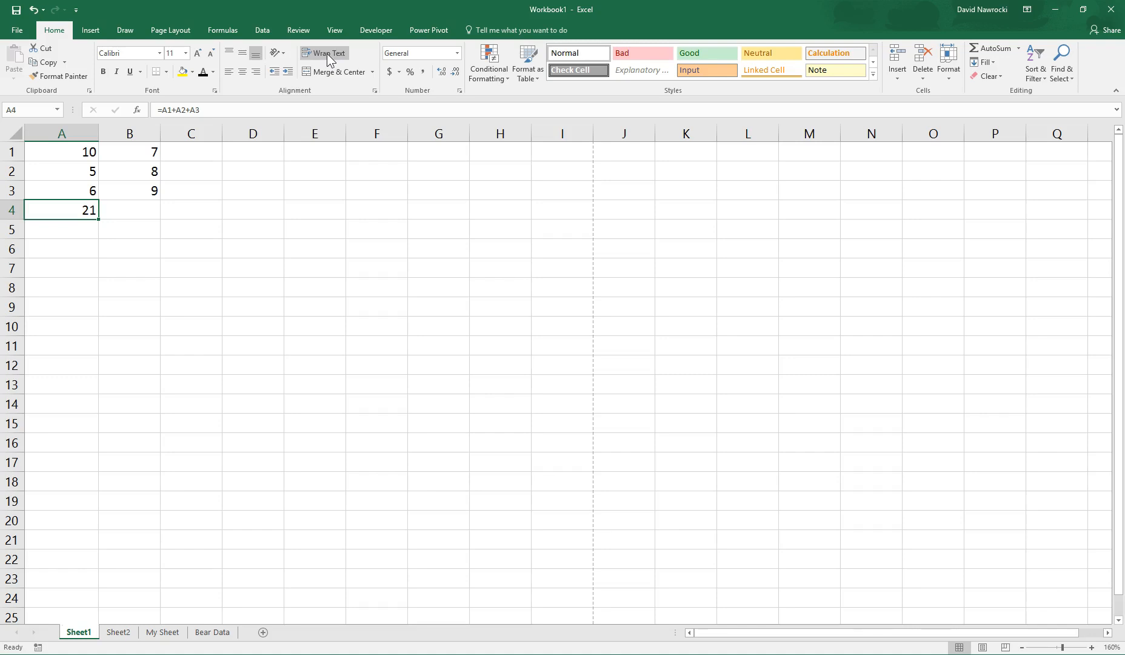
# Step: Copy the sum formula in A4 and paste it into B4 with the regular Paste option
pyautogui.click(63, 210)
pyautogui.click(57, 134)
pyautogui.click(67, 209)
pyautogui.hotkey('ctrl', 'c')
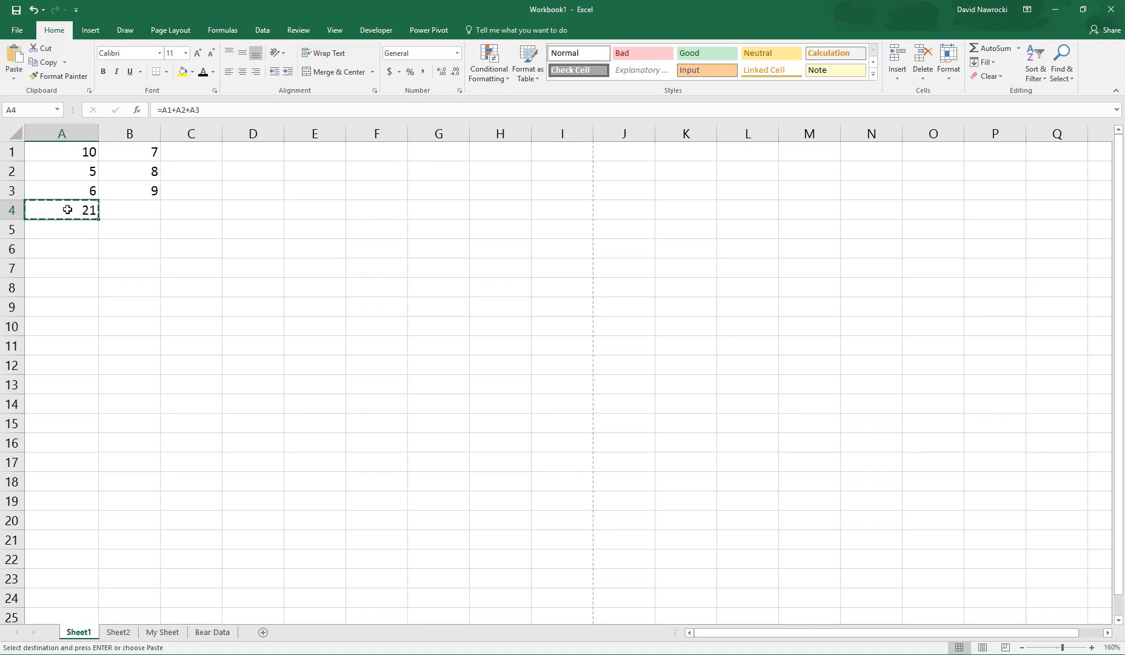
pyautogui.click(82, 211)
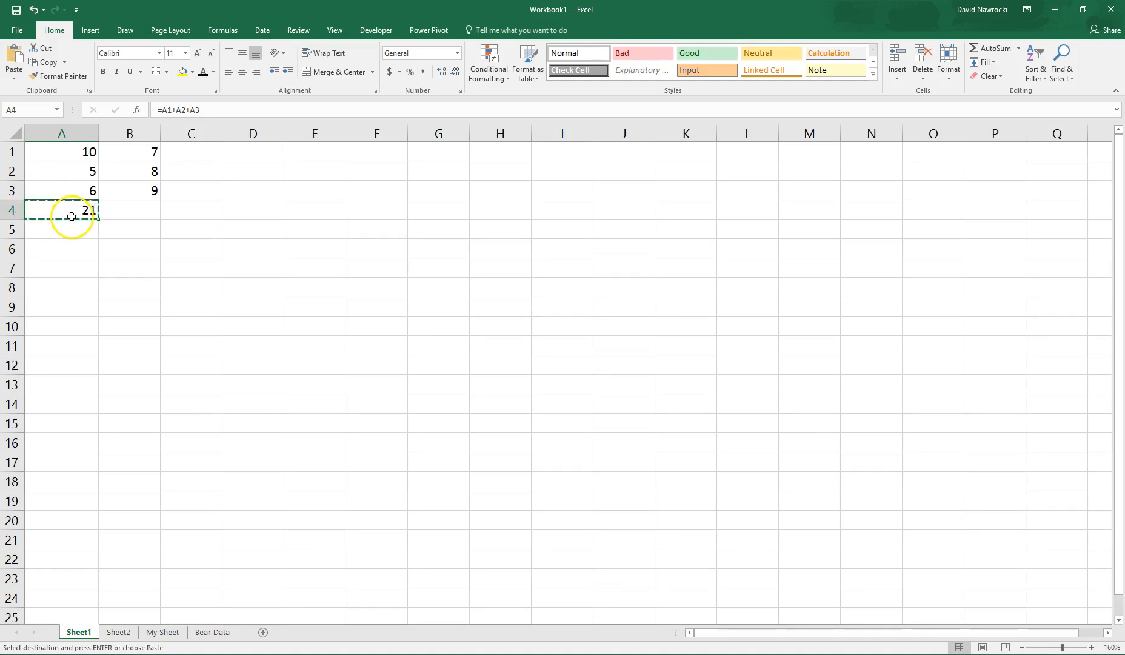
pyautogui.click(130, 208)
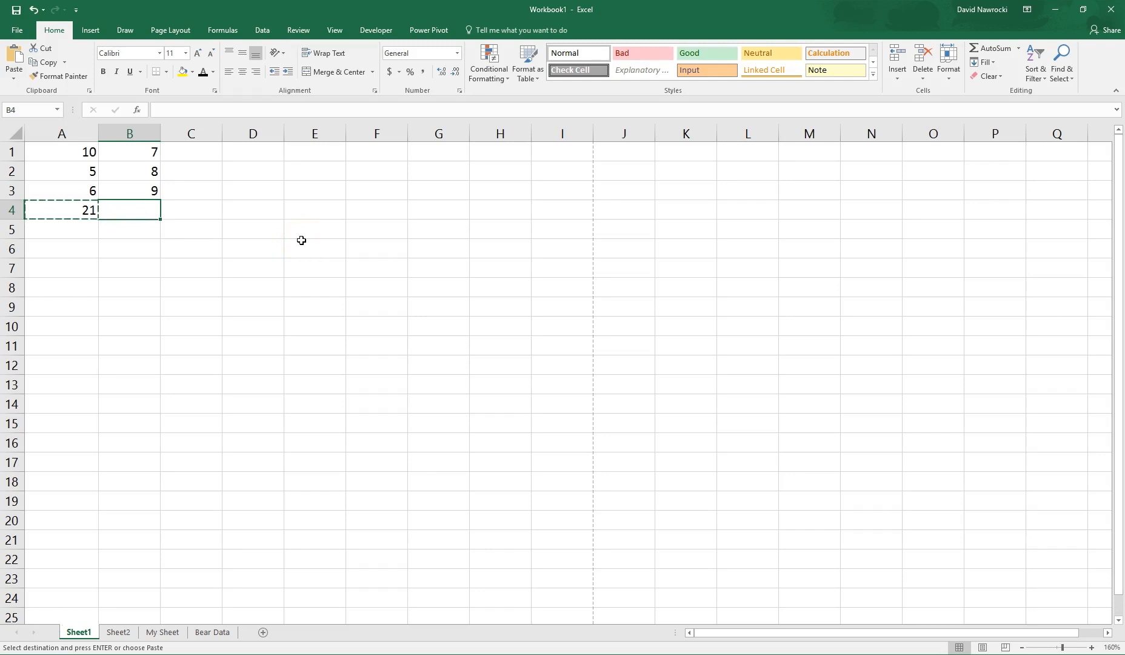
pyautogui.rightClick(142, 211)
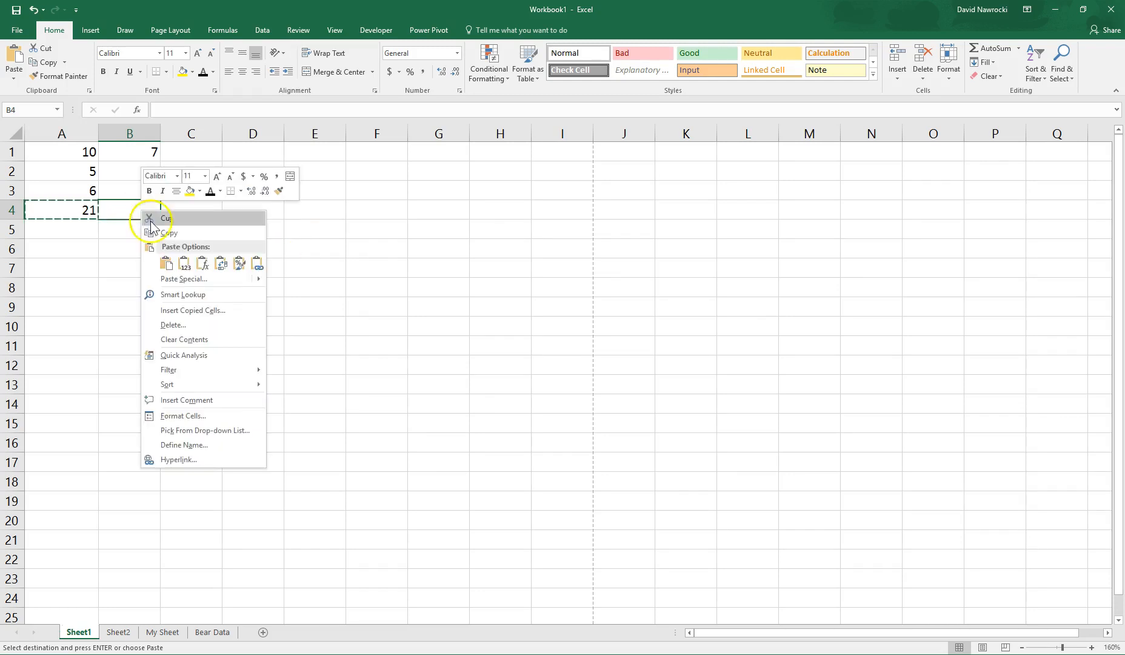
pyautogui.click(165, 264)
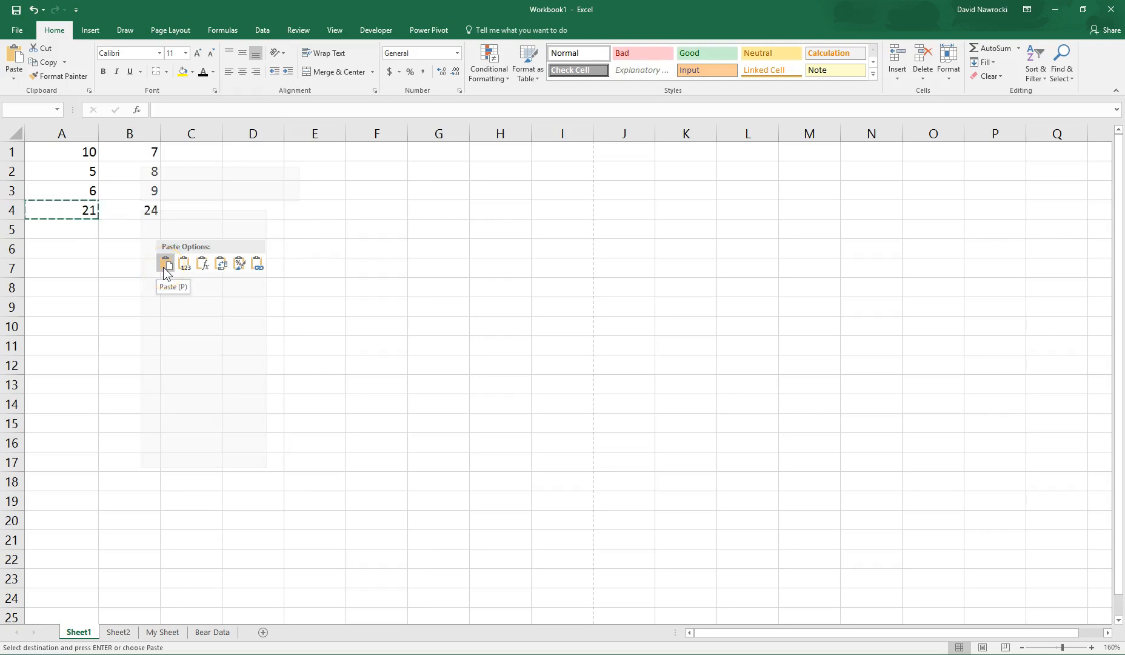
pyautogui.hotkey('ctrl', 'z')
pyautogui.rightClick(141, 211)
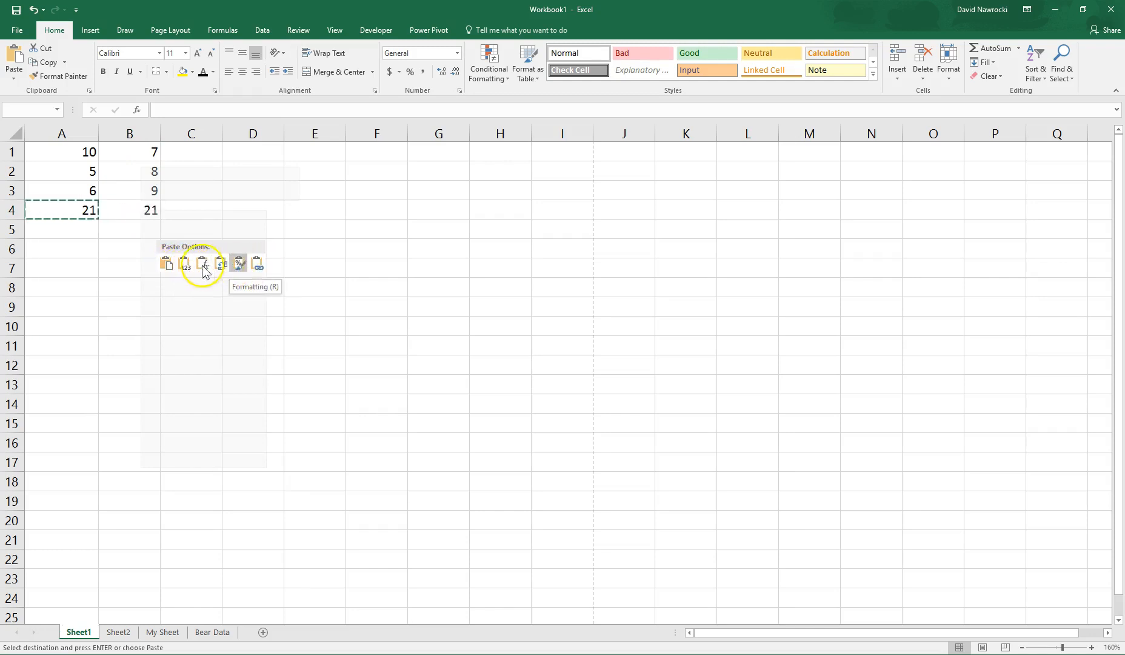
pyautogui.click(166, 265)
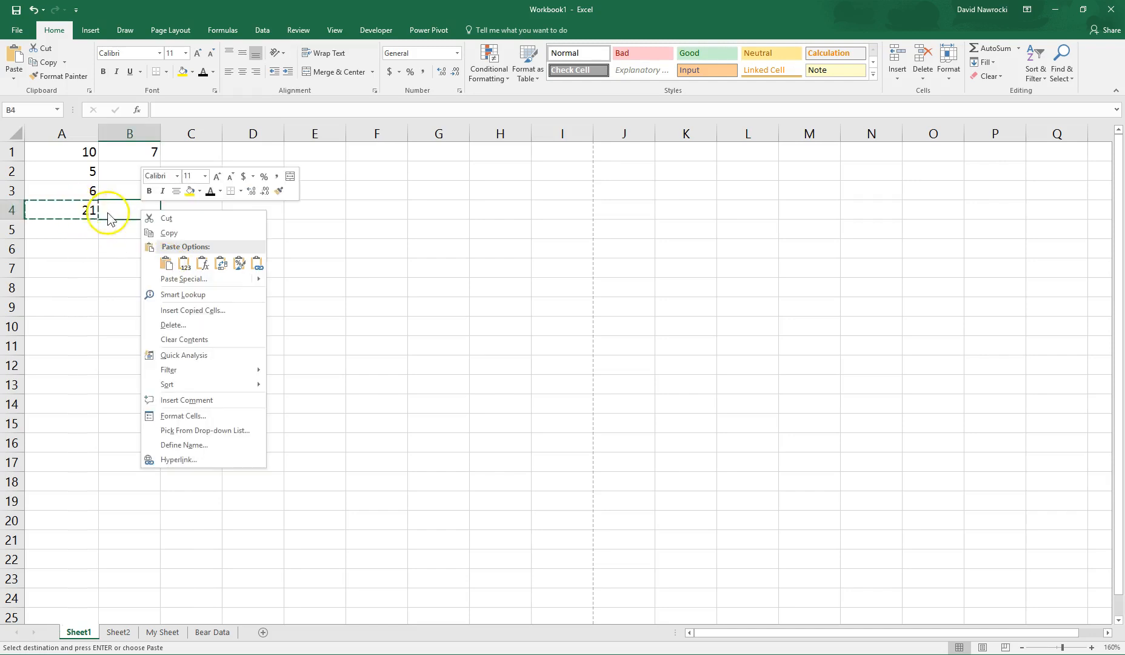
pyautogui.click(165, 264)
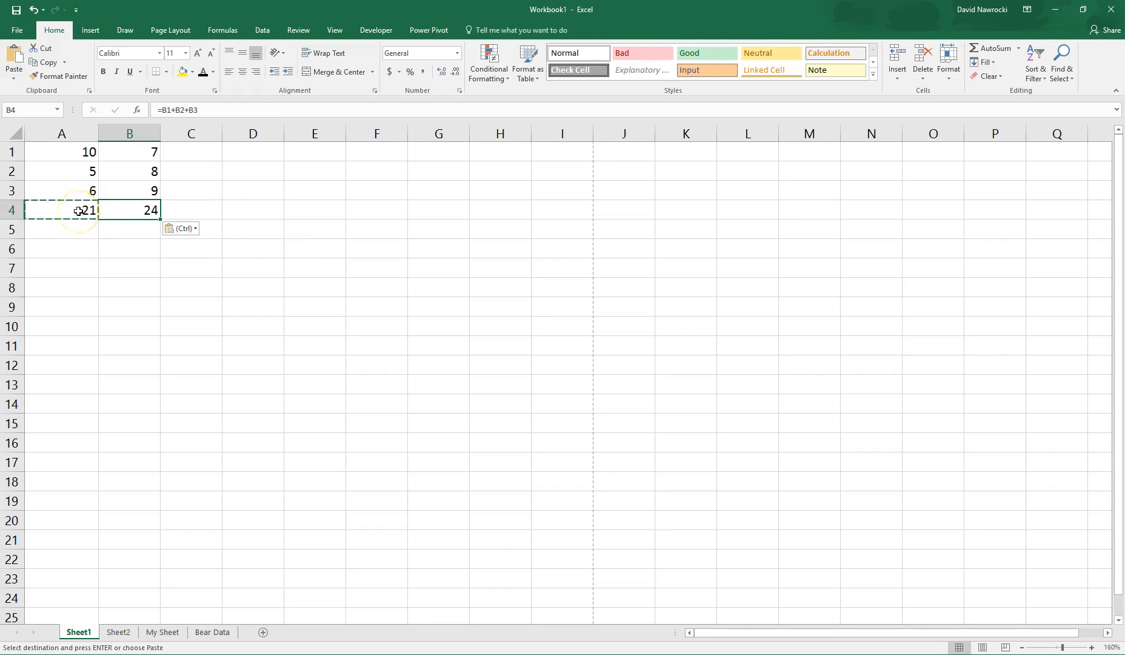
pyautogui.press('Escape')
# Step: Compare the formulas in A4 and B4 and the cells each of them references
pyautogui.click(137, 211)
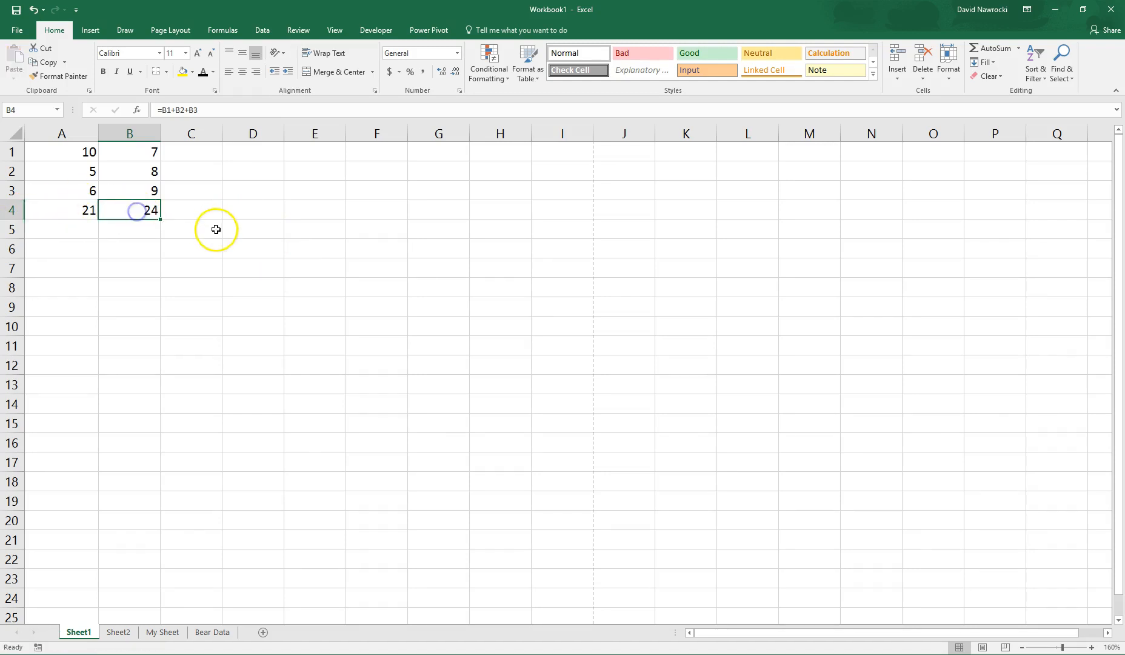
pyautogui.click(69, 211)
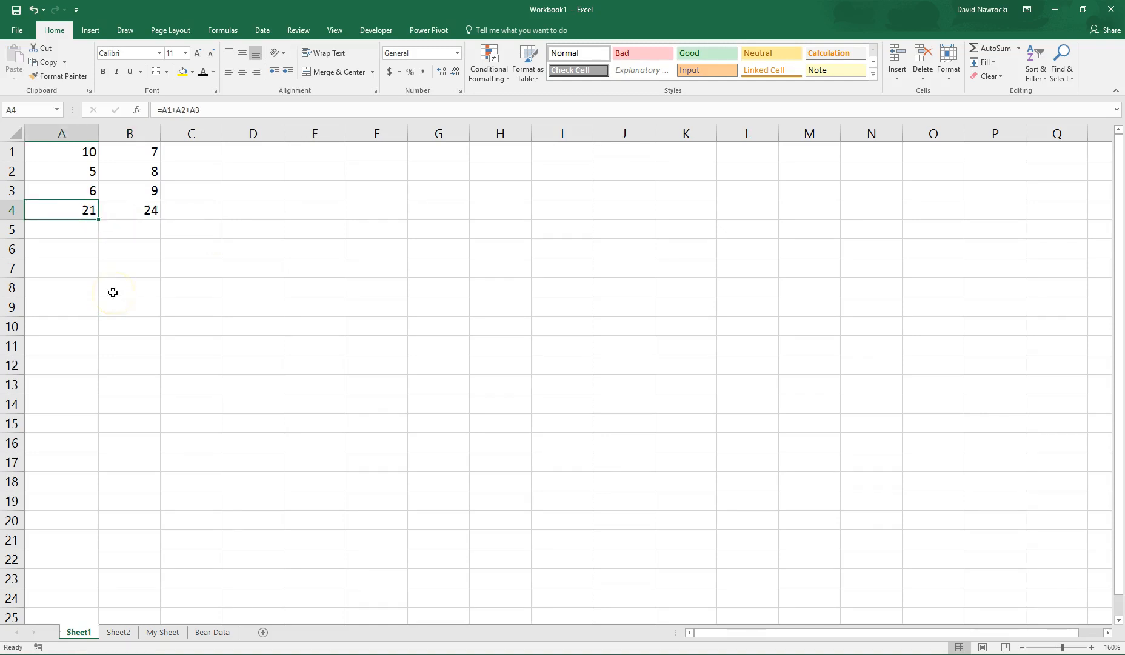
pyautogui.click(136, 209)
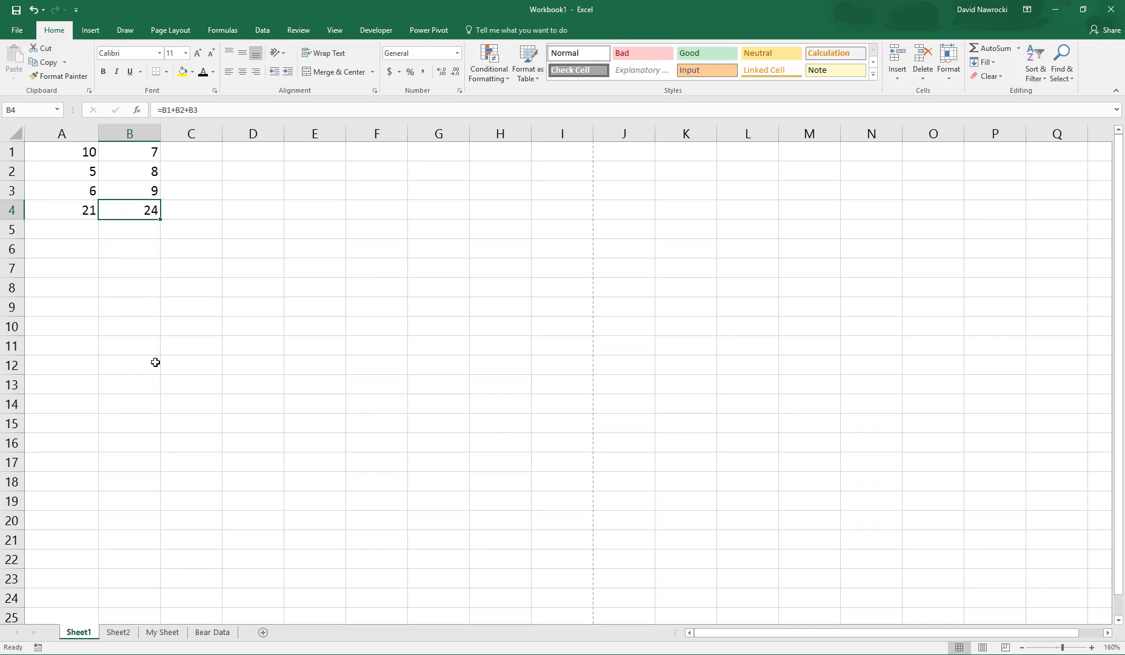
pyautogui.click(74, 211)
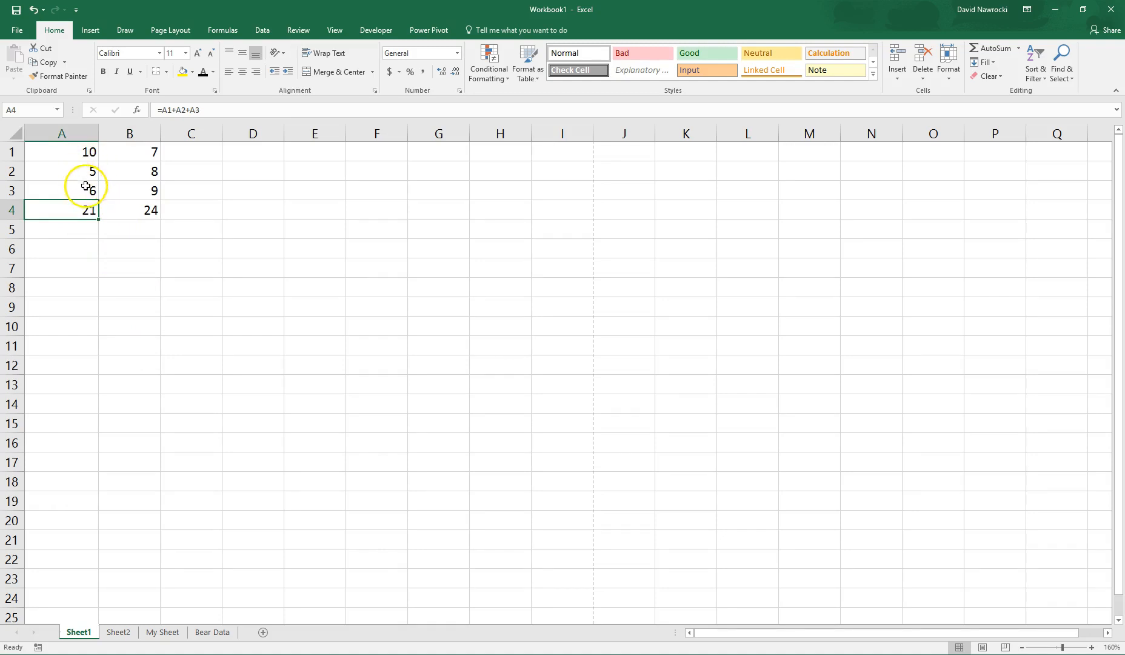
pyautogui.click(126, 209)
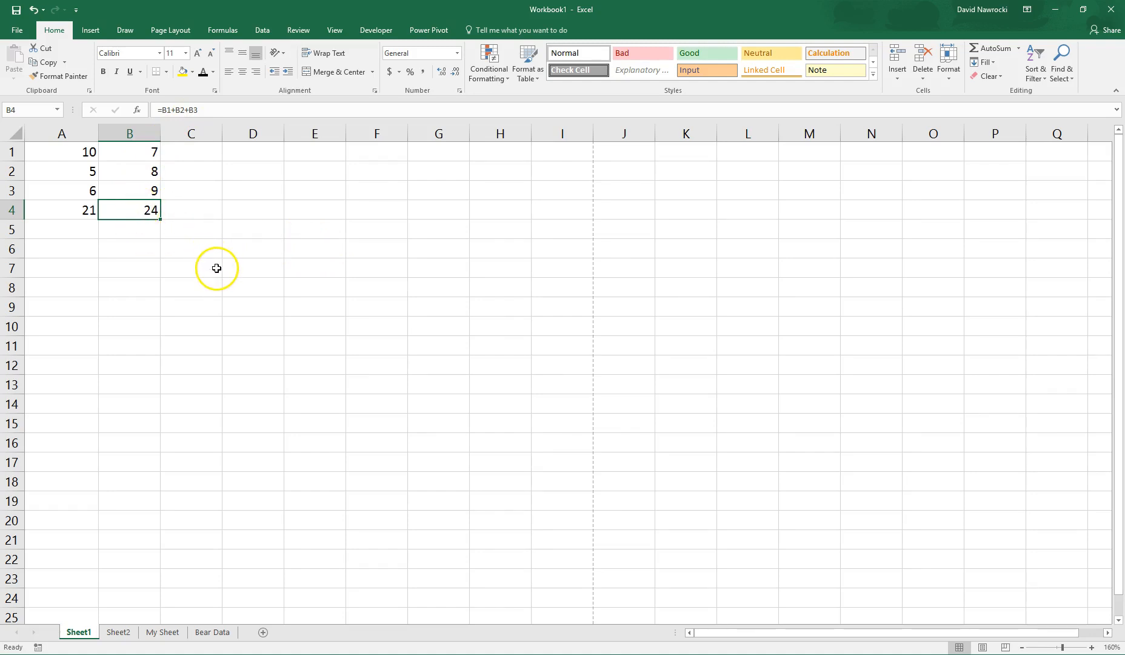
pyautogui.press('F2')
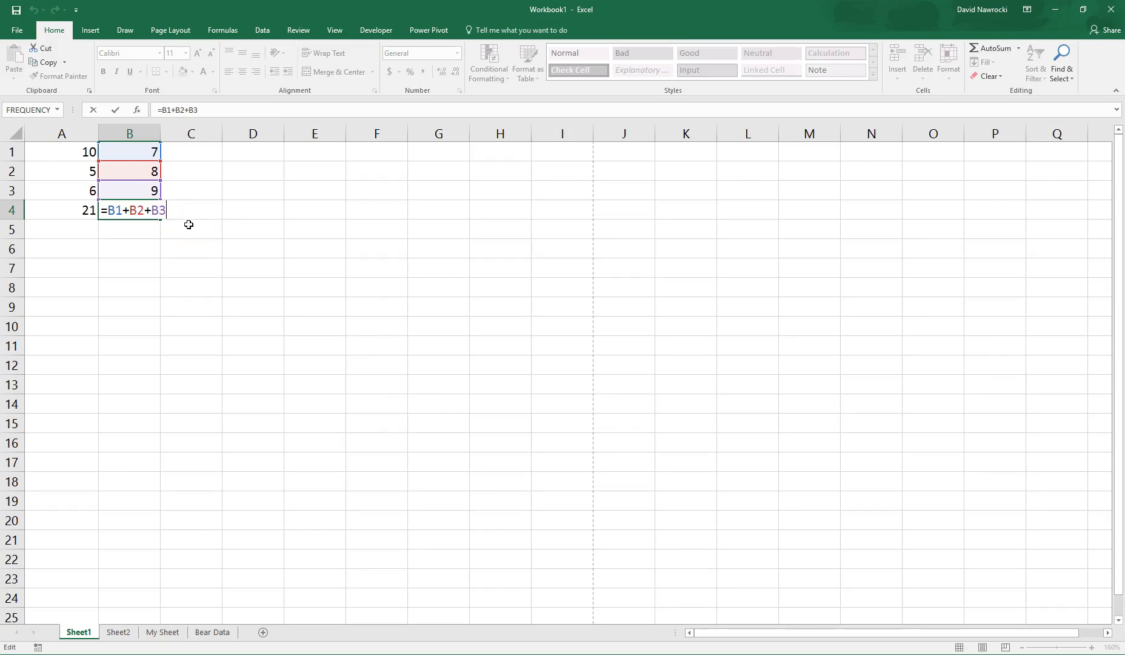
pyautogui.click(77, 209)
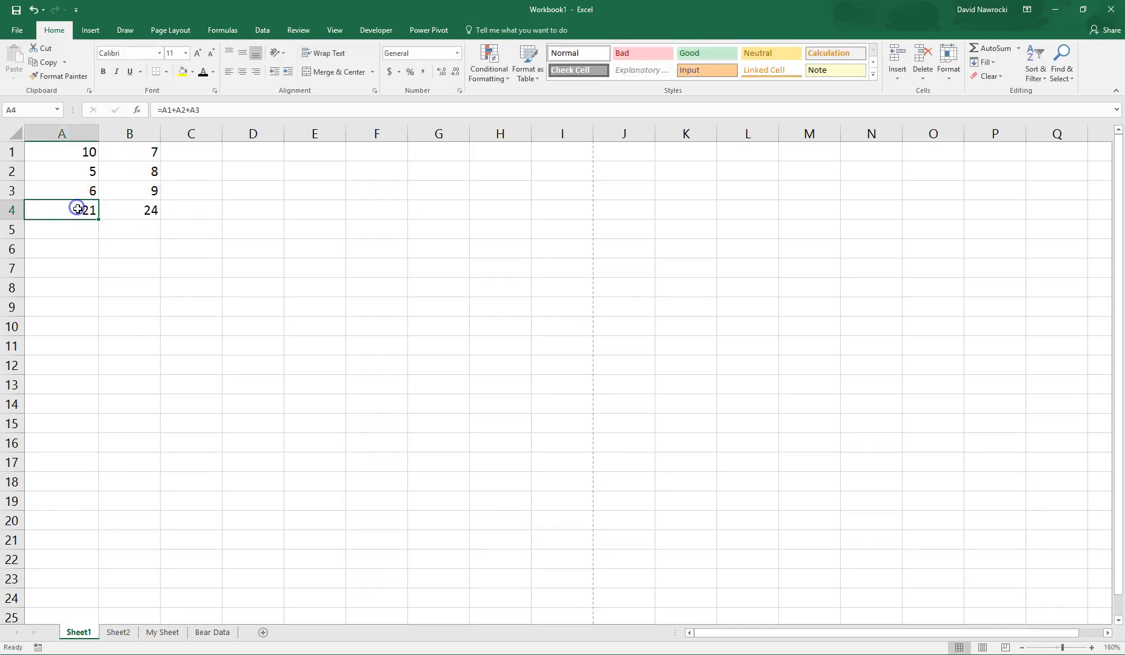
pyautogui.press('F2')
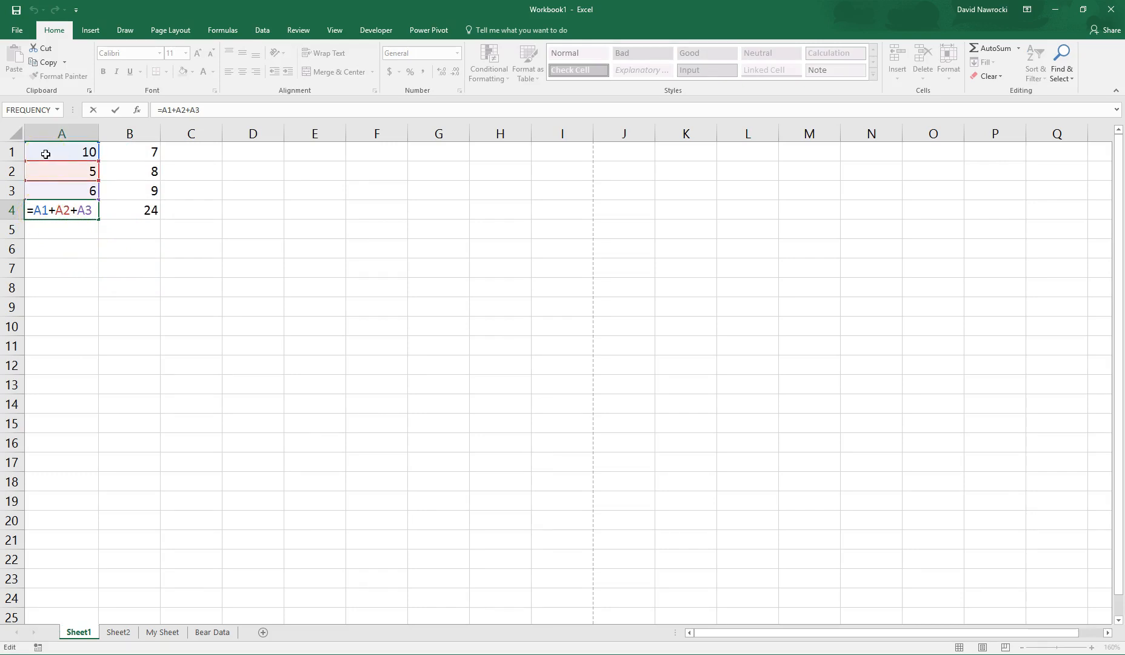
# Step: Copy the sum formula in A4 to A10 and inspect which cells the copy references
pyautogui.click(43, 212)
pyautogui.press('Escape')
pyautogui.click(65, 210)
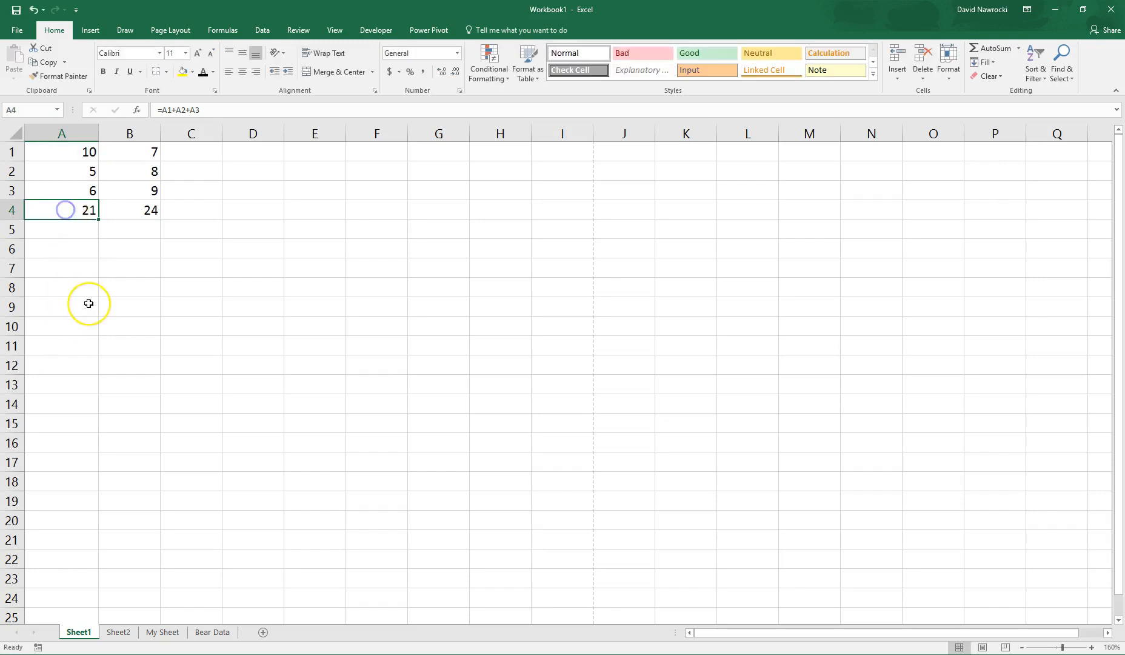
pyautogui.hotkey('ctrl', 'c')
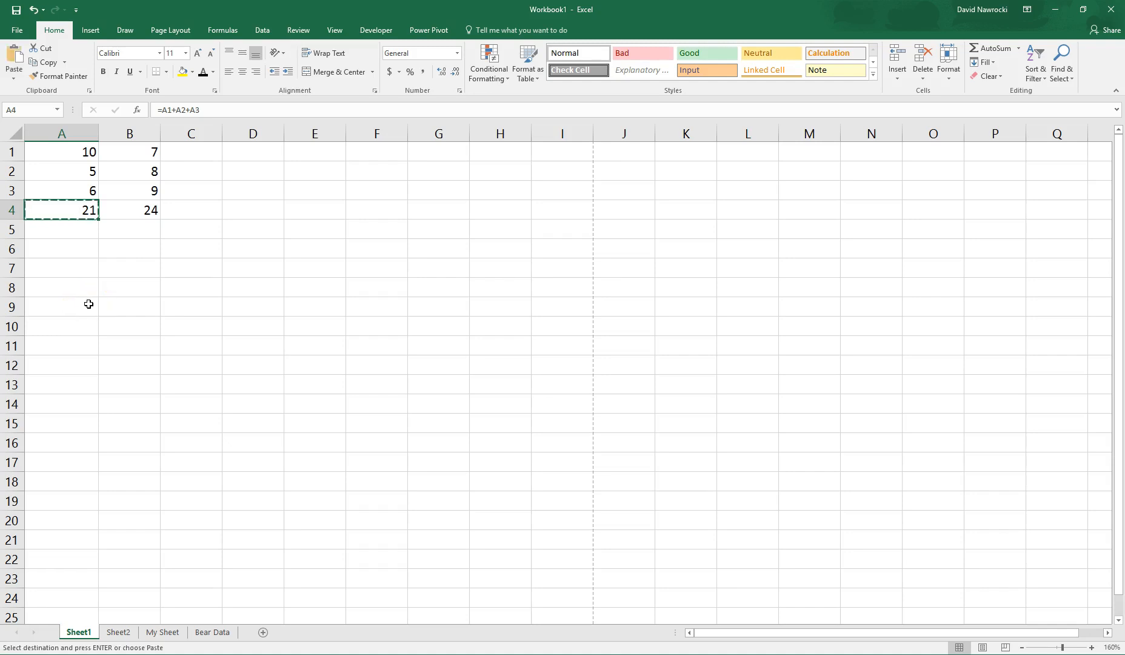
pyautogui.click(65, 328)
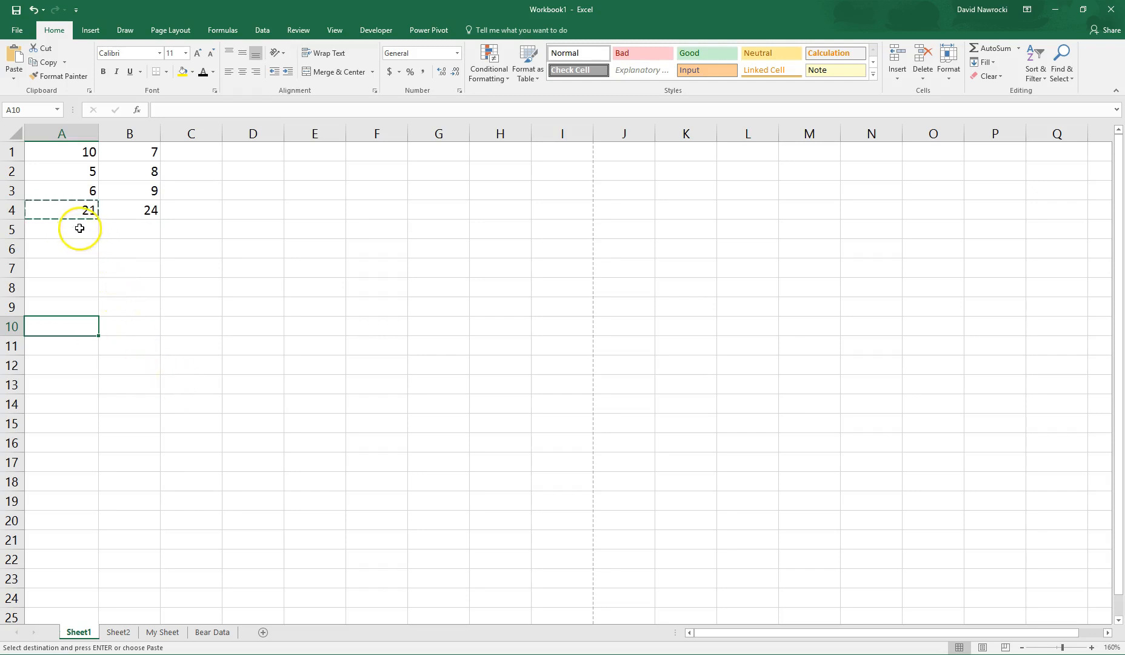
pyautogui.hotkey('ctrl', 'v')
pyautogui.click(84, 325)
pyautogui.press('F2')
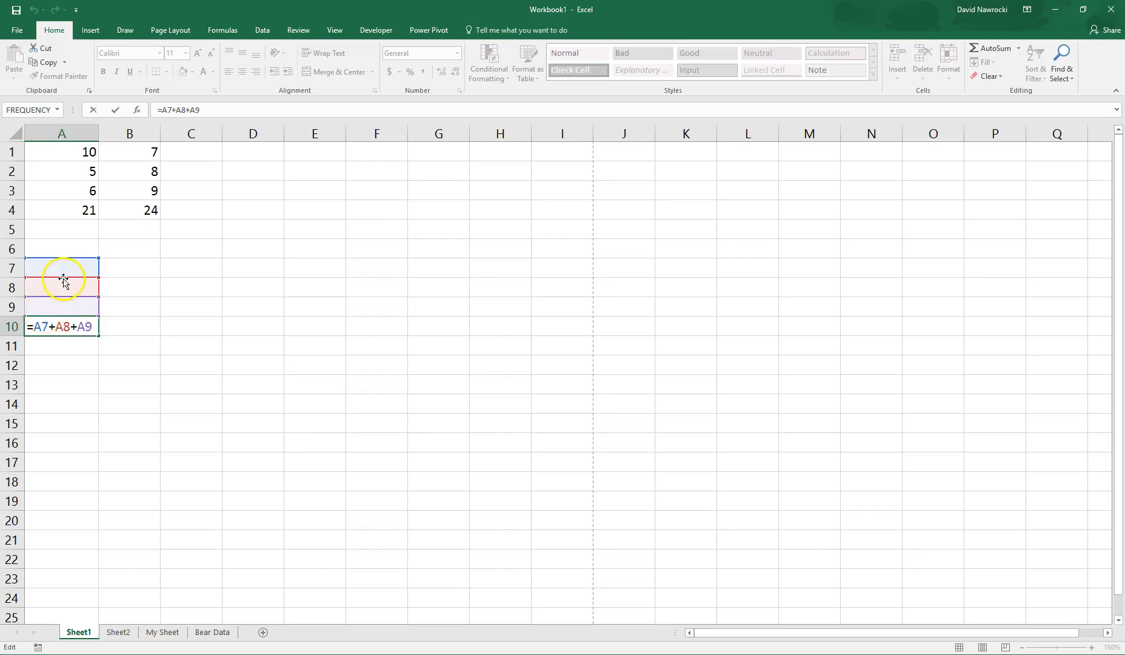
# Step: Copy the sum formula in A4 and paste it into cell F13
pyautogui.click(64, 210)
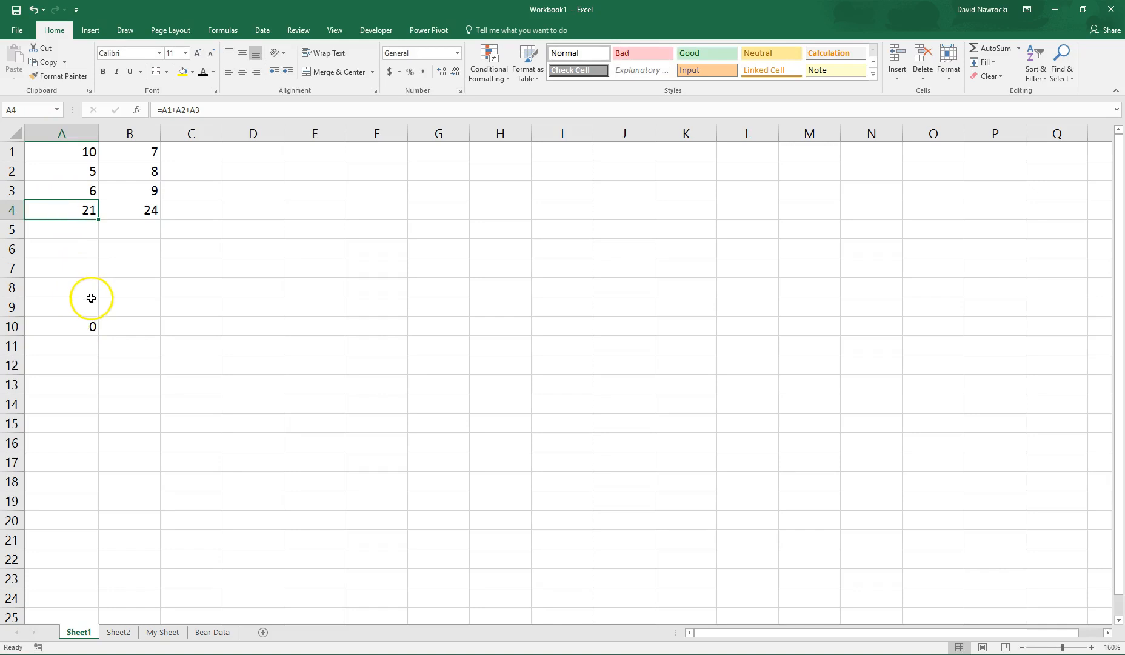
pyautogui.hotkey('ctrl', 'c')
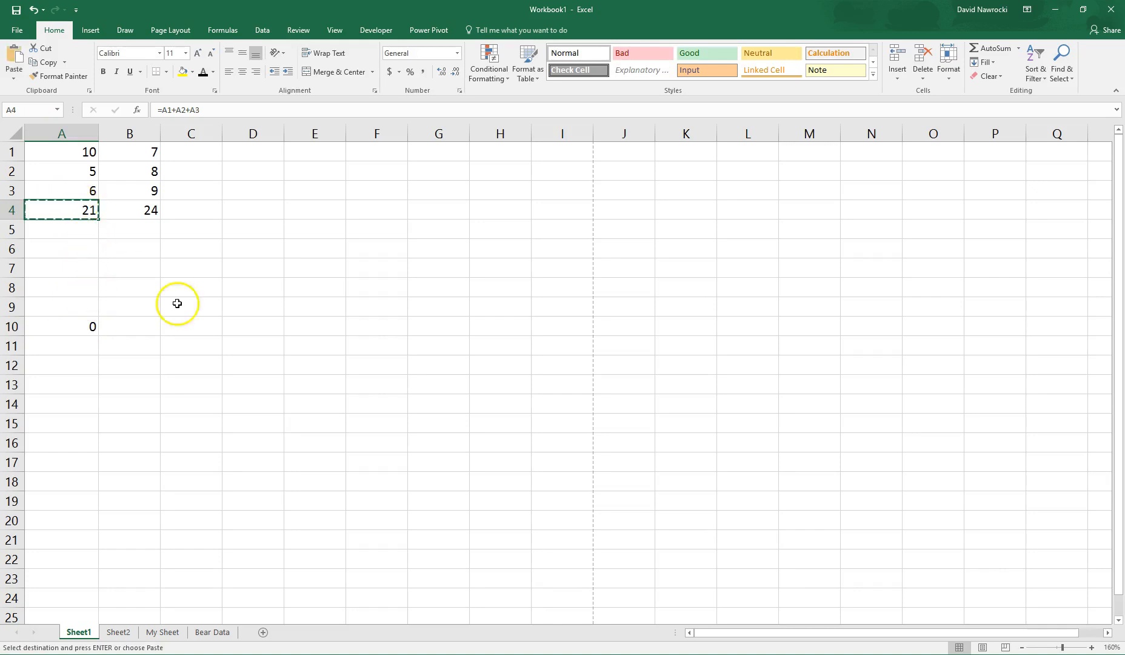
pyautogui.click(374, 380)
pyautogui.press('Return')
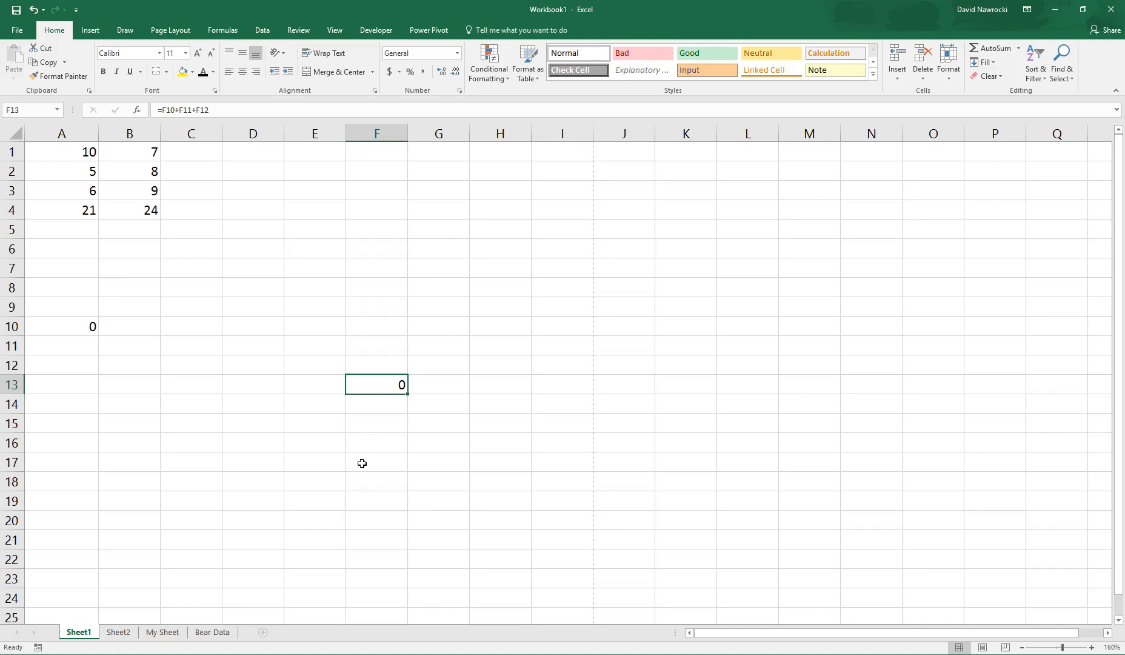
# Step: Examine the cell references in F13's formula and compare them with the original formula in A4
pyautogui.press('F2')
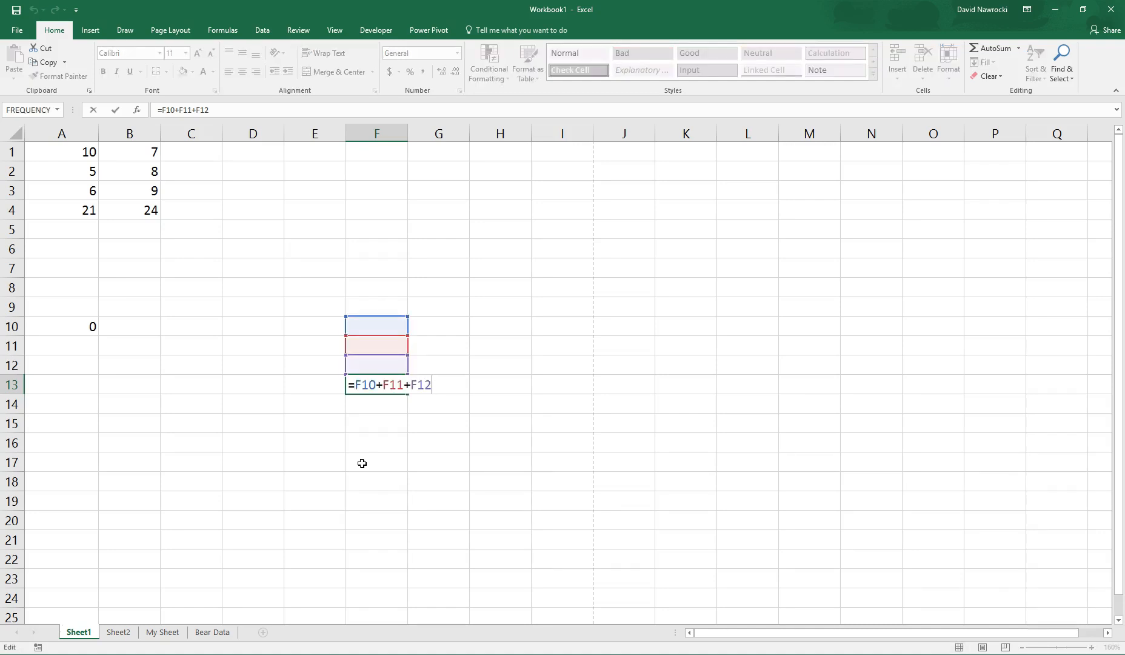
pyautogui.press('Left')
pyautogui.press('Home')
pyautogui.press('Right')
pyautogui.press('Right')
pyautogui.press('Right')
pyautogui.press('Right')
pyautogui.press('Right')
pyautogui.press('Right')
pyautogui.press('Right')
pyautogui.press('Right')
pyautogui.press('Right')
pyautogui.press('Right')
pyautogui.press('Right')
pyautogui.press('Left')
pyautogui.press('Left')
pyautogui.press('Left')
pyautogui.press('Left')
pyautogui.press('Left')
pyautogui.press('Left')
pyautogui.press('Left')
pyautogui.press('Left')
pyautogui.press('Left')
pyautogui.press('Left')
pyautogui.press('Left')
pyautogui.press('Left')
pyautogui.press('Escape')
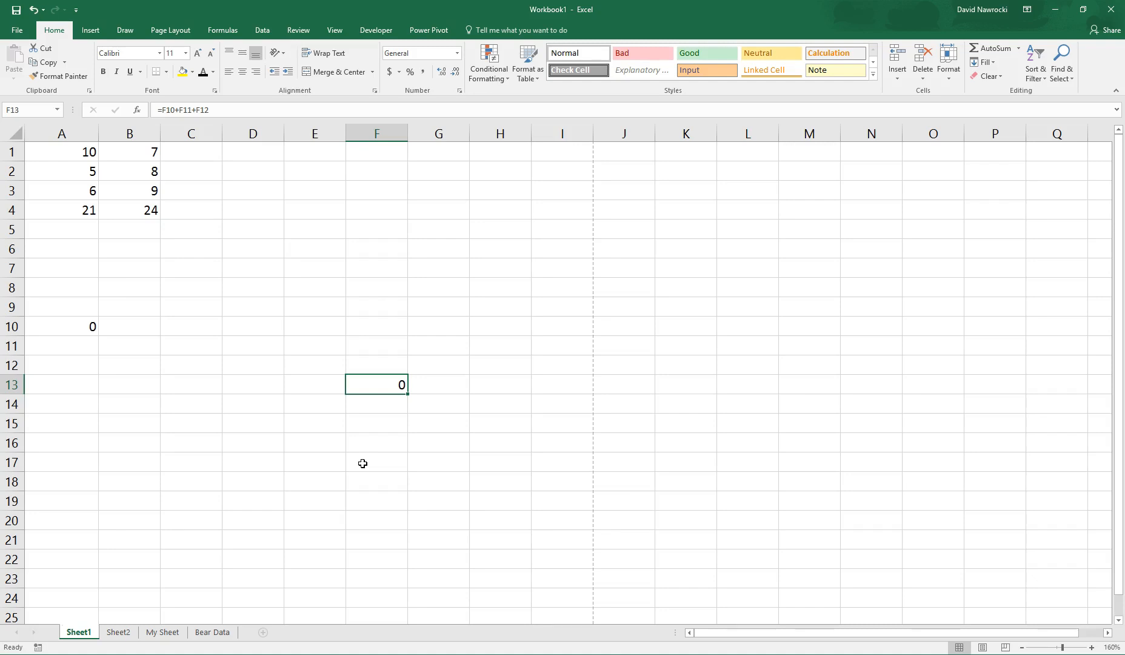
pyautogui.click(401, 389)
pyautogui.click(69, 239)
pyautogui.click(75, 211)
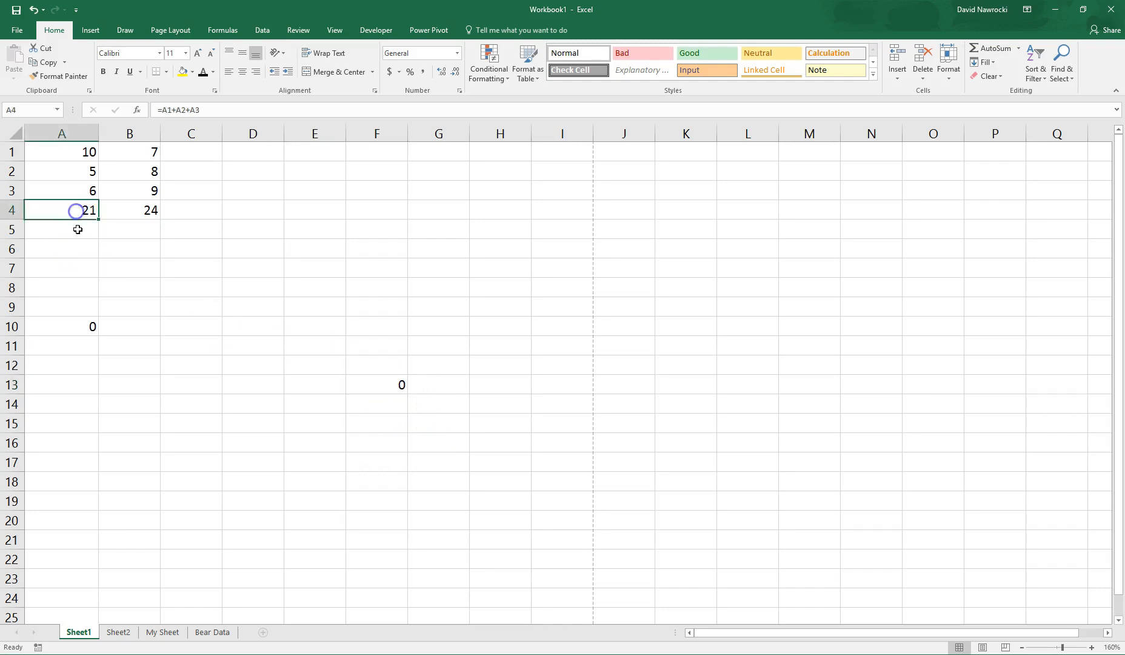
pyautogui.click(378, 380)
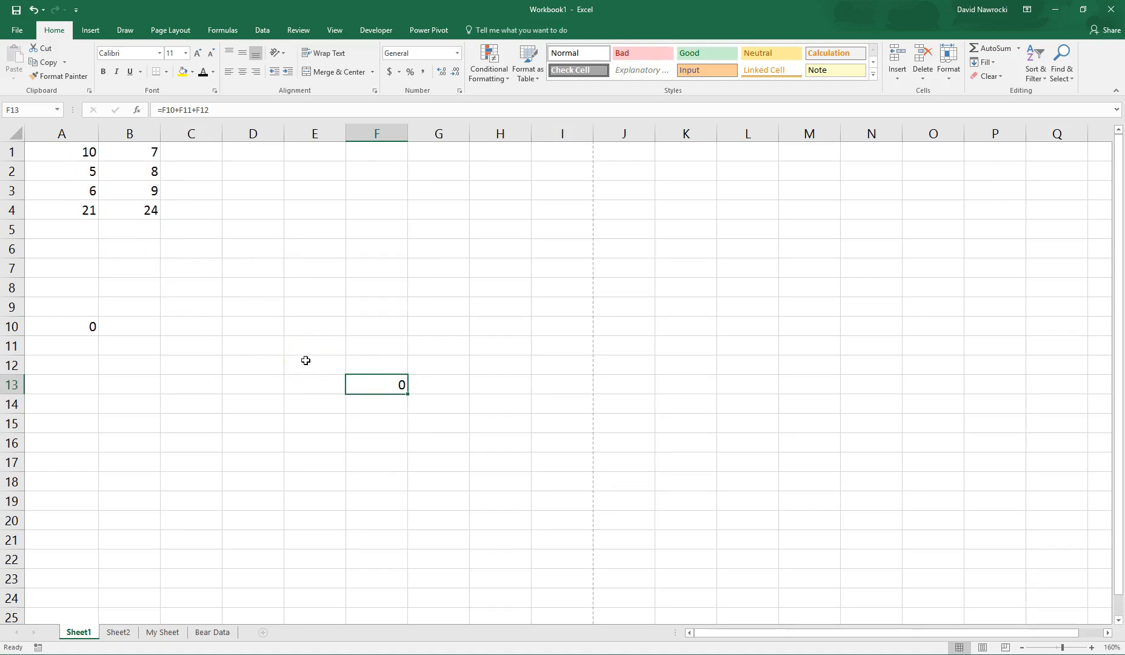
# Step: Clear the copied formulas from F13 and A10 and return to the sum formula in A4
pyautogui.press('Up')
pyautogui.press('Up')
pyautogui.press('Up')
pyautogui.press('Left')
pyautogui.press('Left')
pyautogui.press('Left')
pyautogui.press('Left')
pyautogui.press('Left')
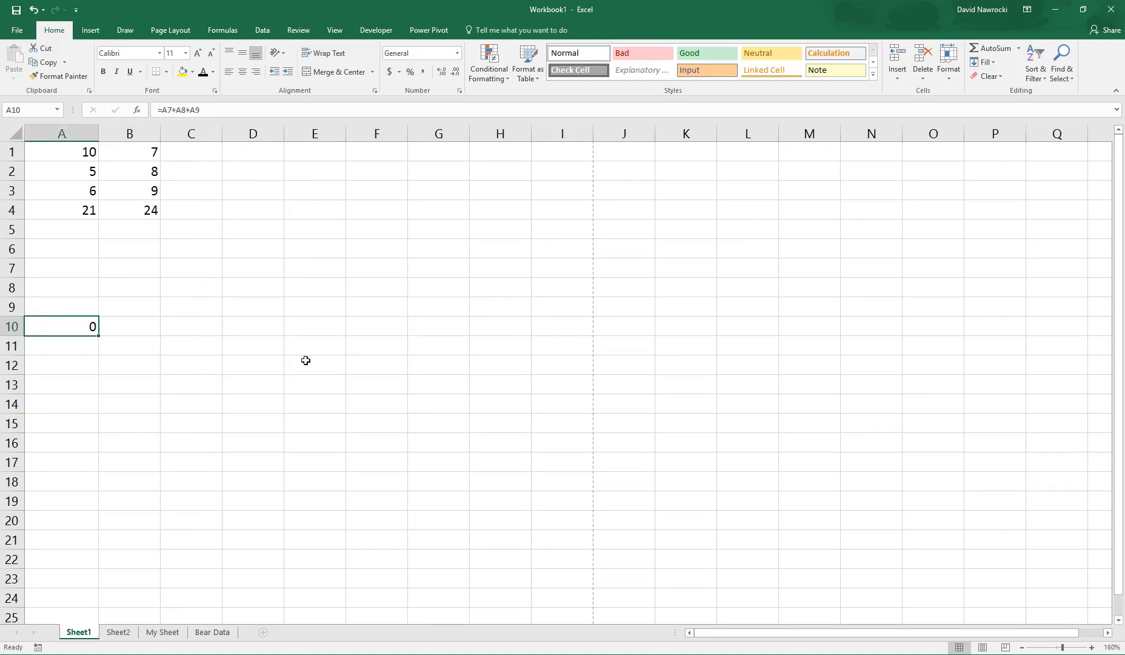
pyautogui.press('Delete')
pyautogui.press('Up')
pyautogui.press('Up')
pyautogui.press('Up')
pyautogui.press('Up')
pyautogui.press('Up')
pyautogui.press('Up')
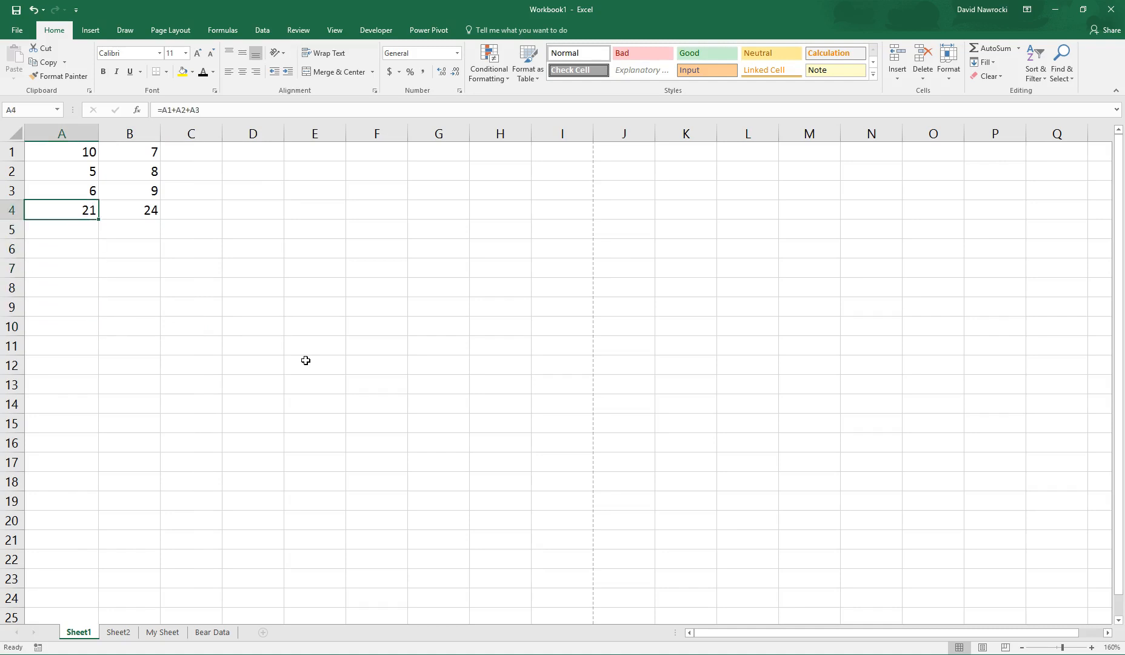
# Step: Make the column references in A4 absolute so that the formula is =$A1+$A2+$A3
pyautogui.press('F2')
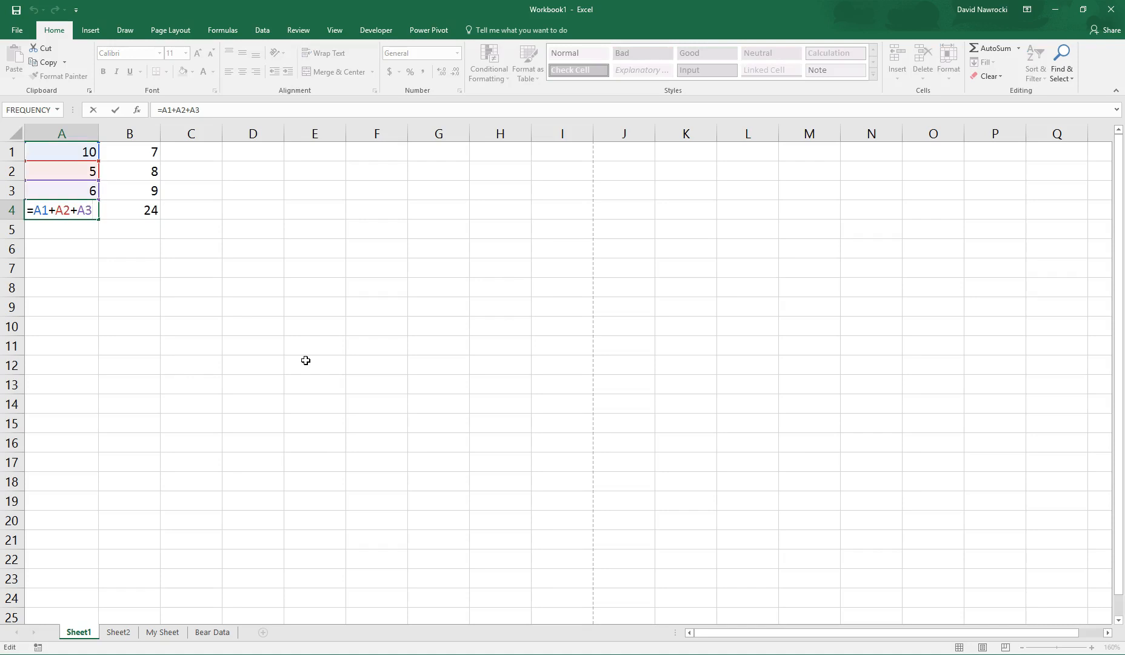
pyautogui.press('Left')
pyautogui.press('Left')
pyautogui.press('Left')
pyautogui.press('Left')
pyautogui.press('Left')
pyautogui.press('Left')
pyautogui.press('Left')
pyautogui.press('Left')
pyautogui.write('$')
pyautogui.press('Right')
pyautogui.press('Right')
pyautogui.press('Right')
pyautogui.write('$')
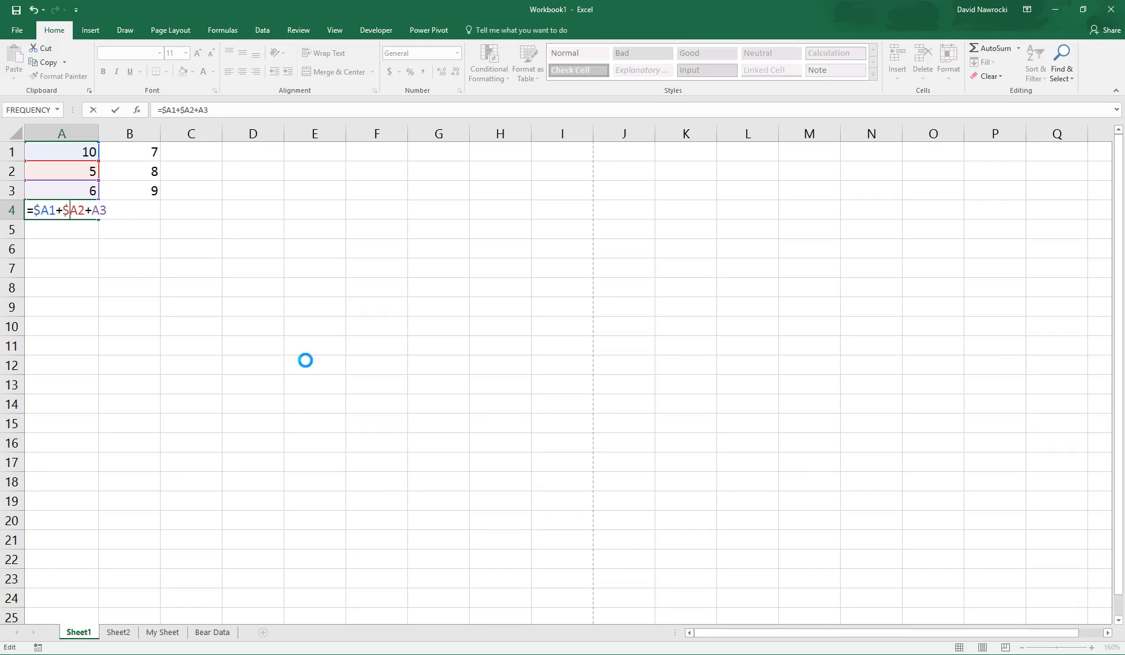
pyautogui.press('Right')
pyautogui.press('Right')
pyautogui.press('Right')
pyautogui.press('Return')
pyautogui.press('Up')
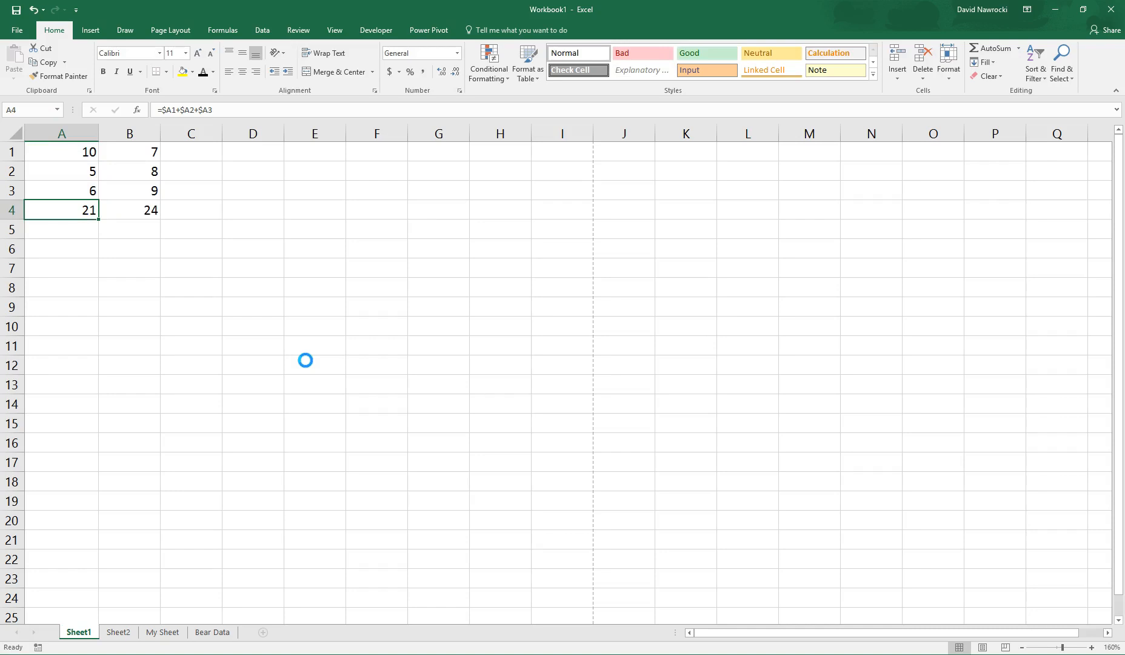
# Step: Copy the column-locked formula in A4 to B4 and inspect the cells it references there
pyautogui.hotkey('ctrl', 'c')
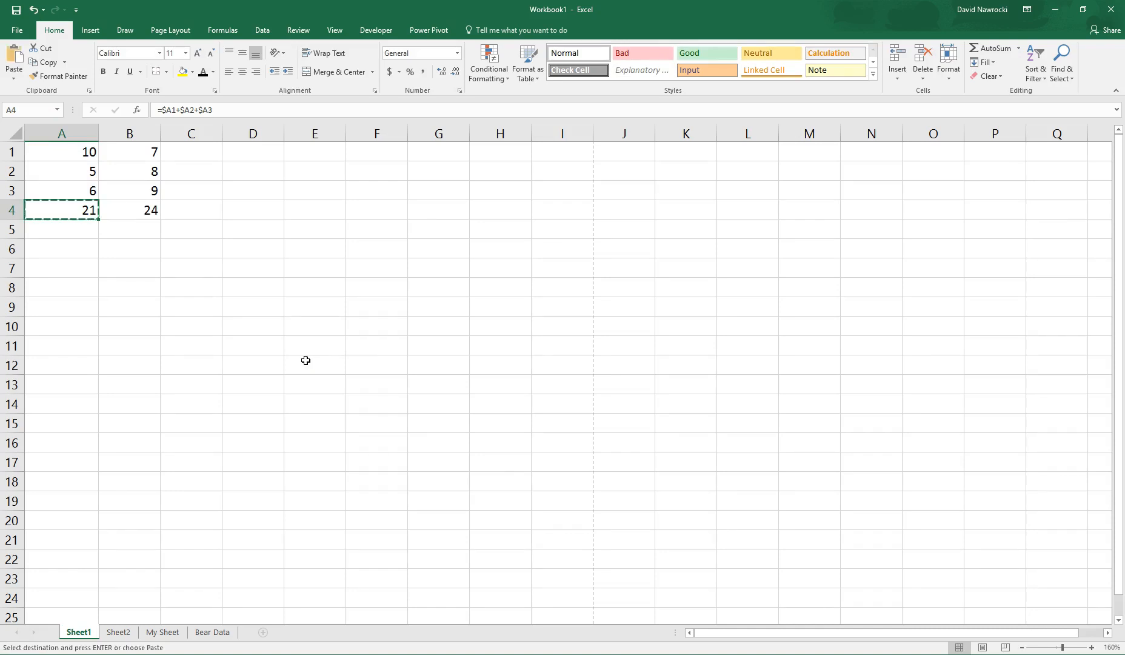
pyautogui.press('Right')
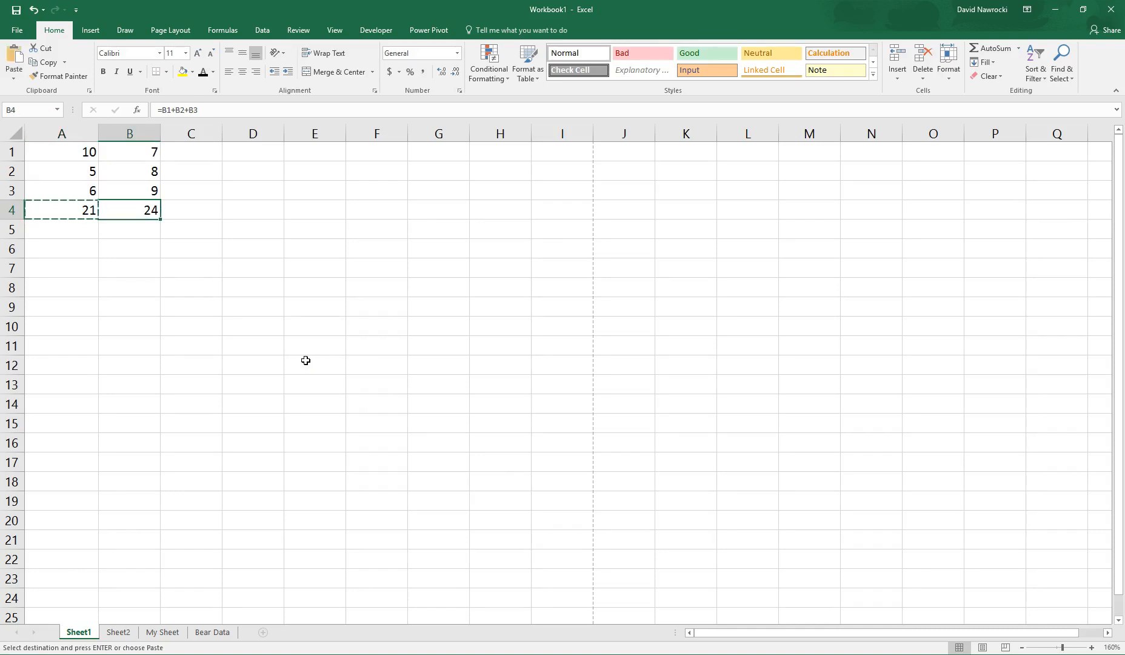
pyautogui.hotkey('ctrl', 'v')
pyautogui.press('Right')
pyautogui.press('Left')
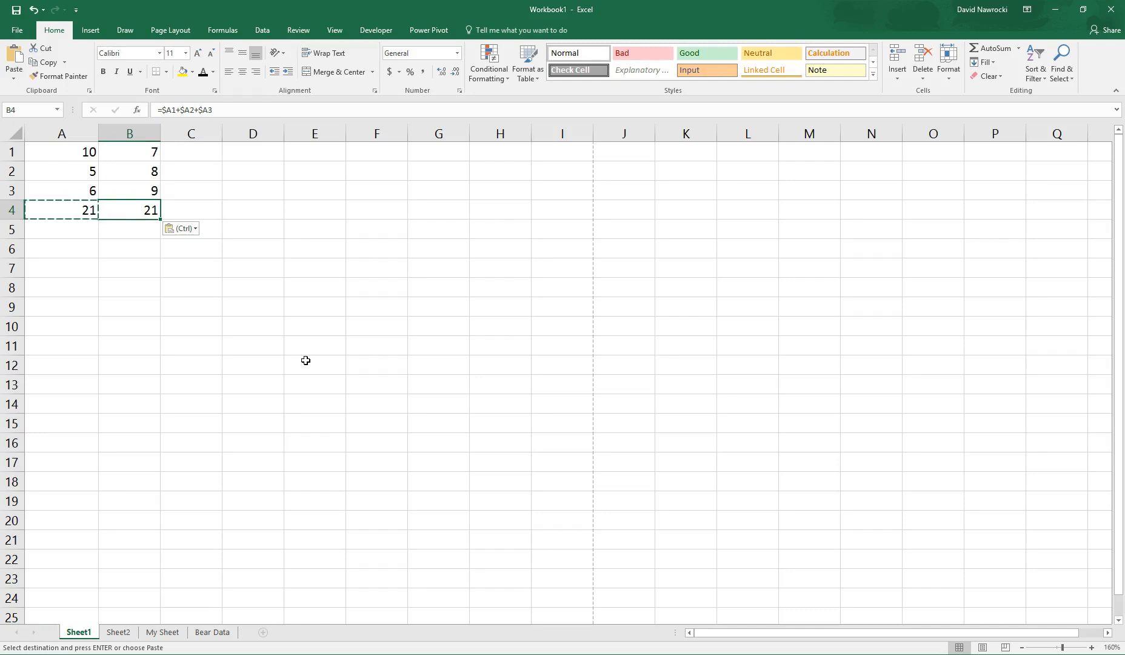
pyautogui.press('Right')
pyautogui.press('Left')
pyautogui.press('Escape')
pyautogui.press('Right')
pyautogui.press('Left')
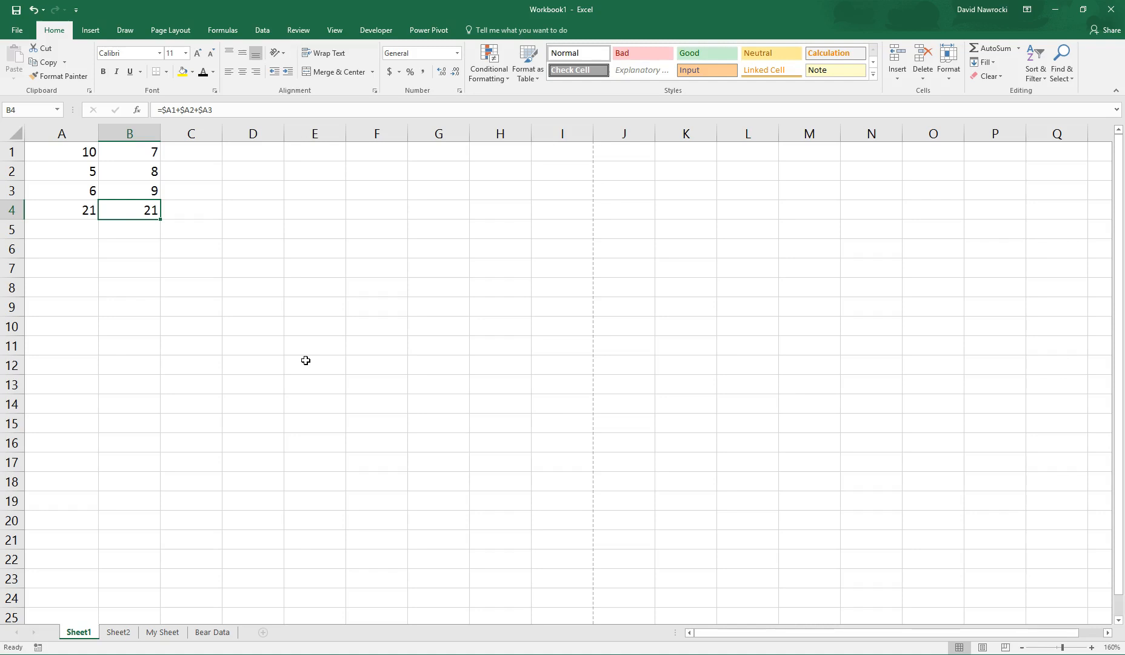
pyautogui.press('F2')
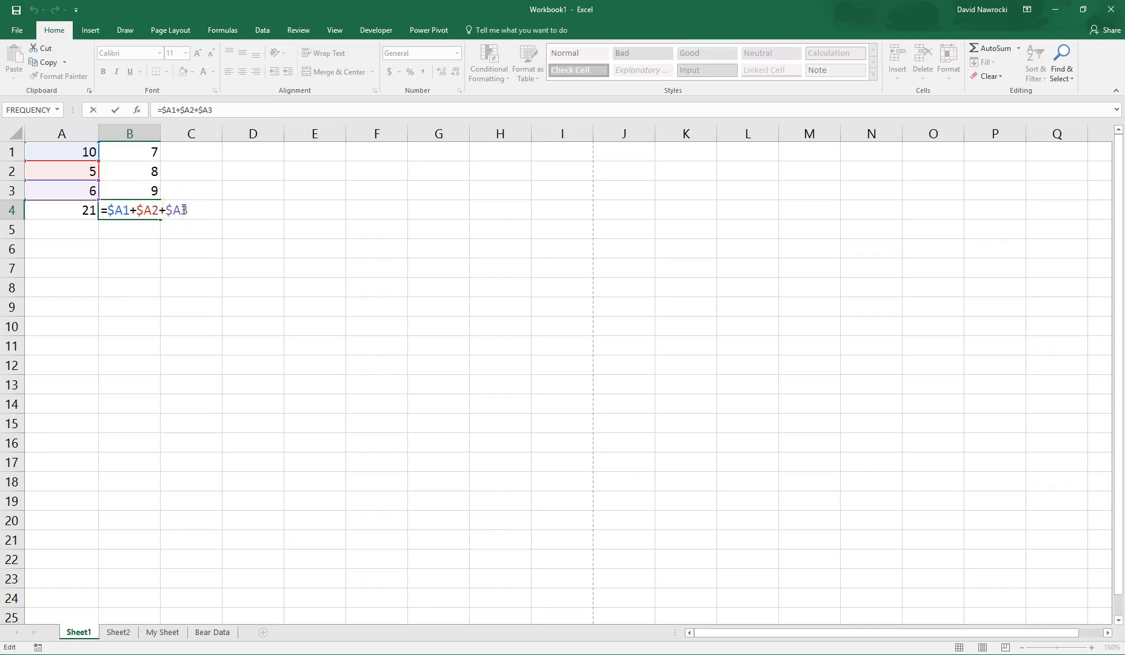
# Step: Copy the column-locked formula in A4 to E10 and inspect the cells the copy references
pyautogui.click(58, 211)
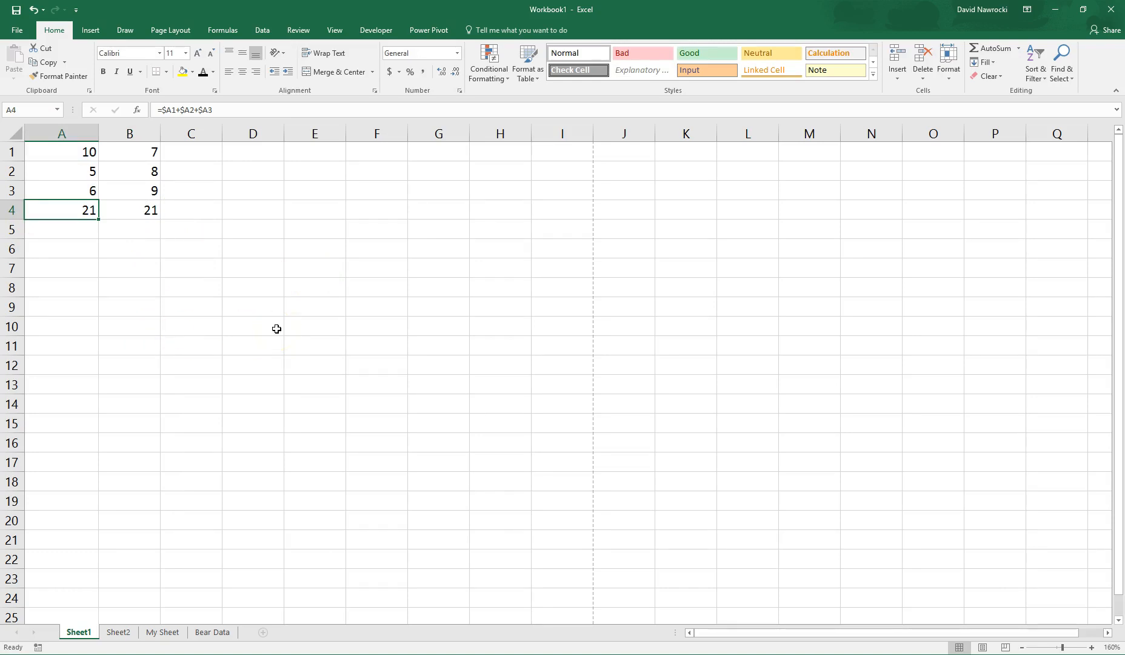
pyautogui.hotkey('ctrl', 'c')
pyautogui.press('Down')
pyautogui.press('Down')
pyautogui.press('Down')
pyautogui.press('Down')
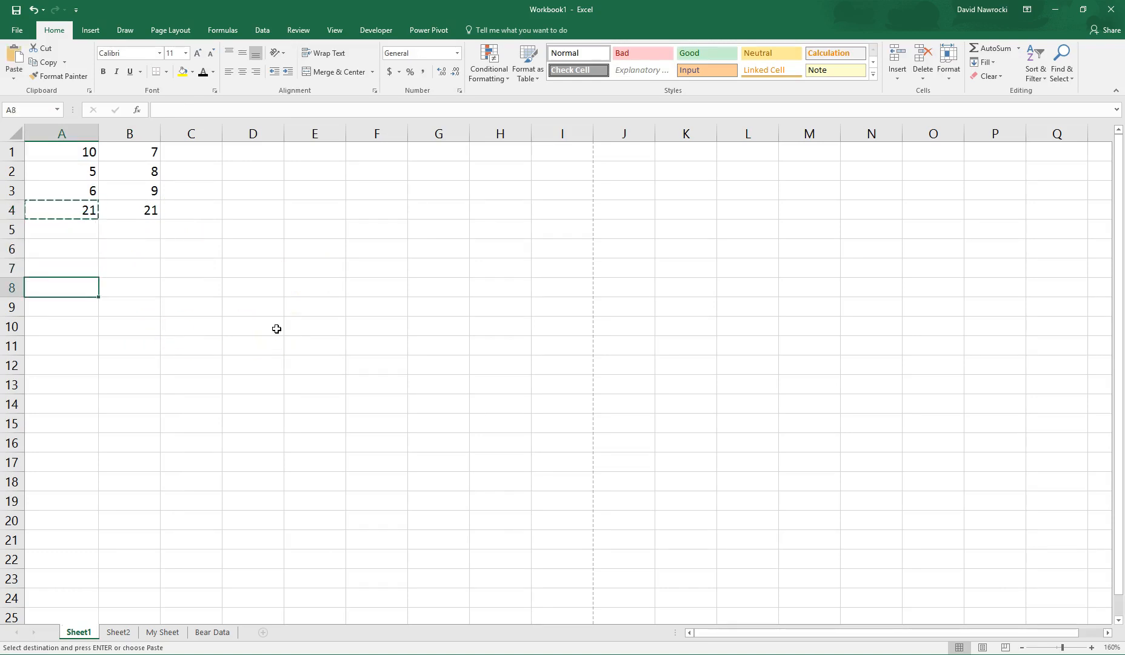
pyautogui.press('Right')
pyautogui.press('Right')
pyautogui.press('Right')
pyautogui.press('Right')
pyautogui.press('Down')
pyautogui.press('Down')
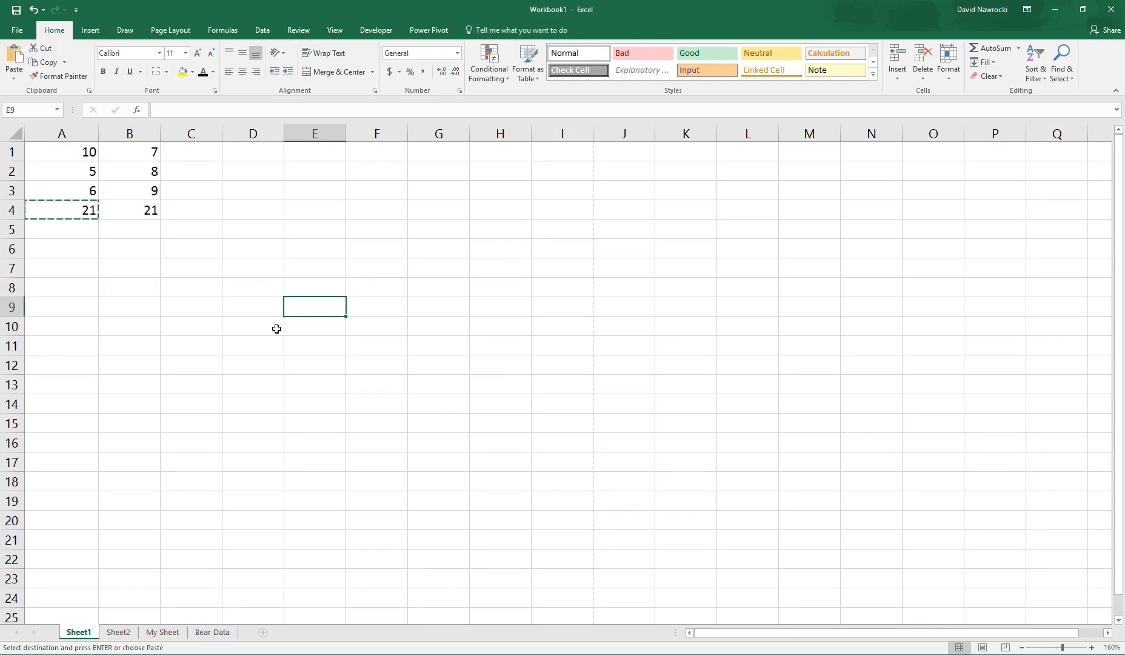
pyautogui.hotkey('ctrl', 'v')
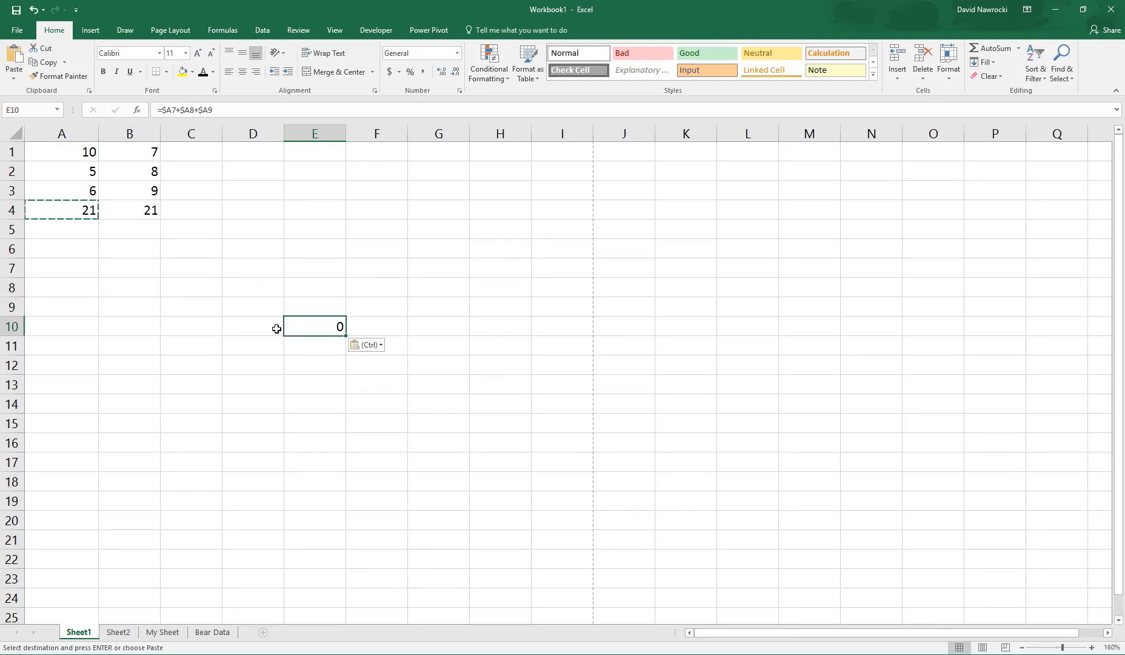
pyautogui.press('F2')
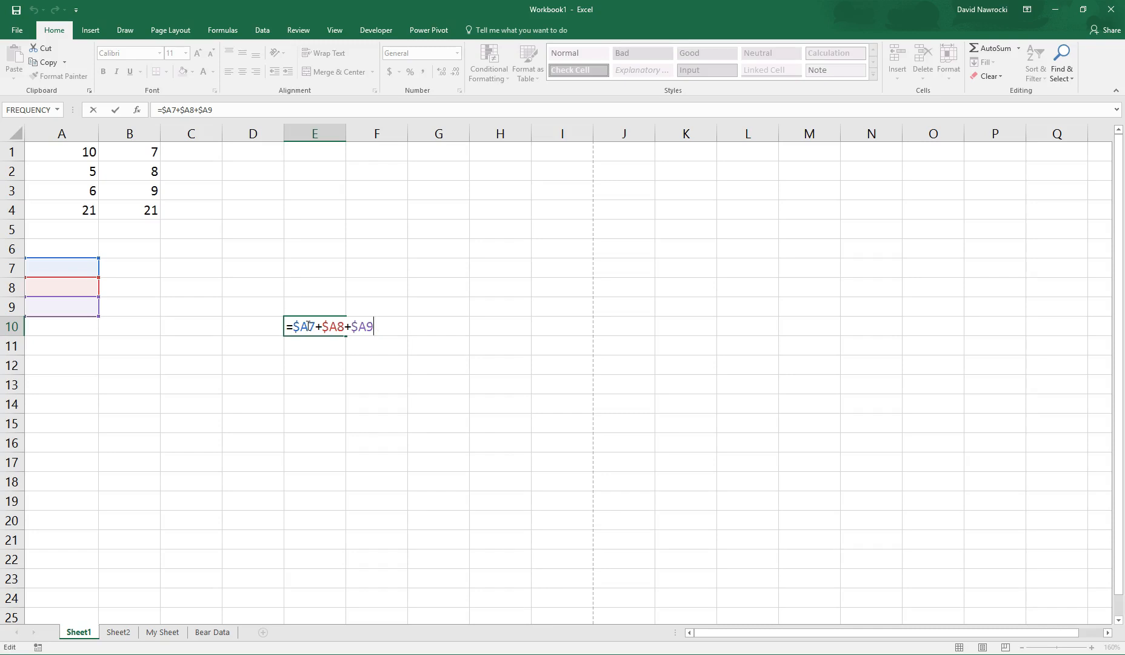
pyautogui.hotkey('ctrl', 'Return')
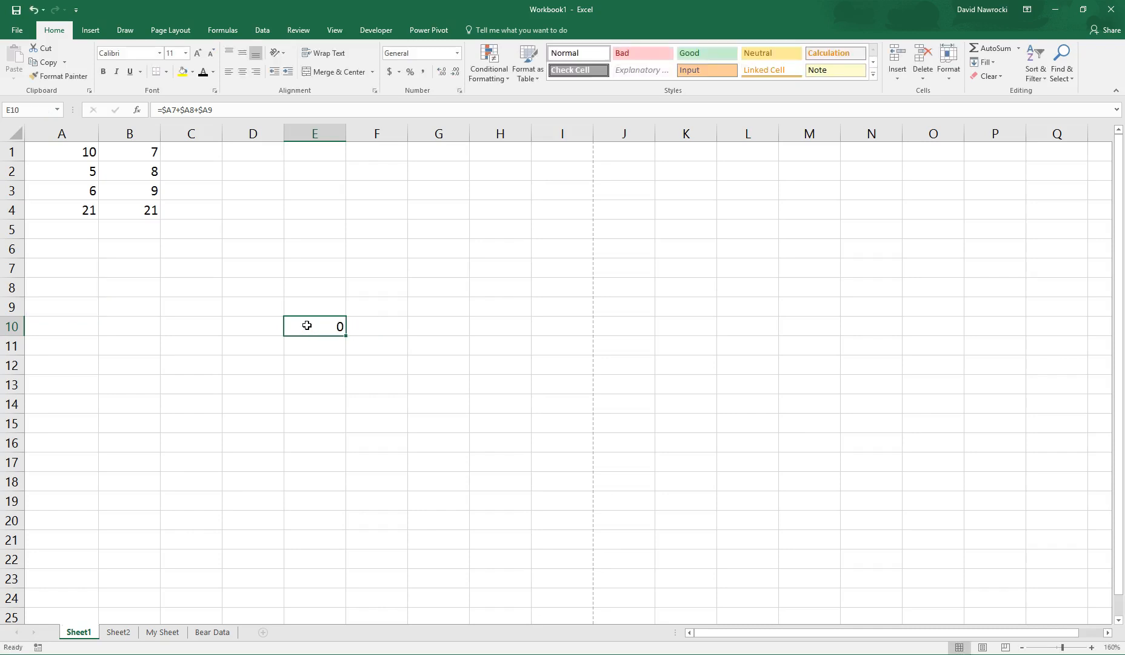
# Step: Clear the copied formula from E10 and return to cell A4
pyautogui.press('Up')
pyautogui.press('Up')
pyautogui.press('Up')
pyautogui.press('Up')
pyautogui.press('Up')
pyautogui.press('Up')
pyautogui.press('Left')
pyautogui.press('Left')
pyautogui.press('Left')
pyautogui.press('Left')
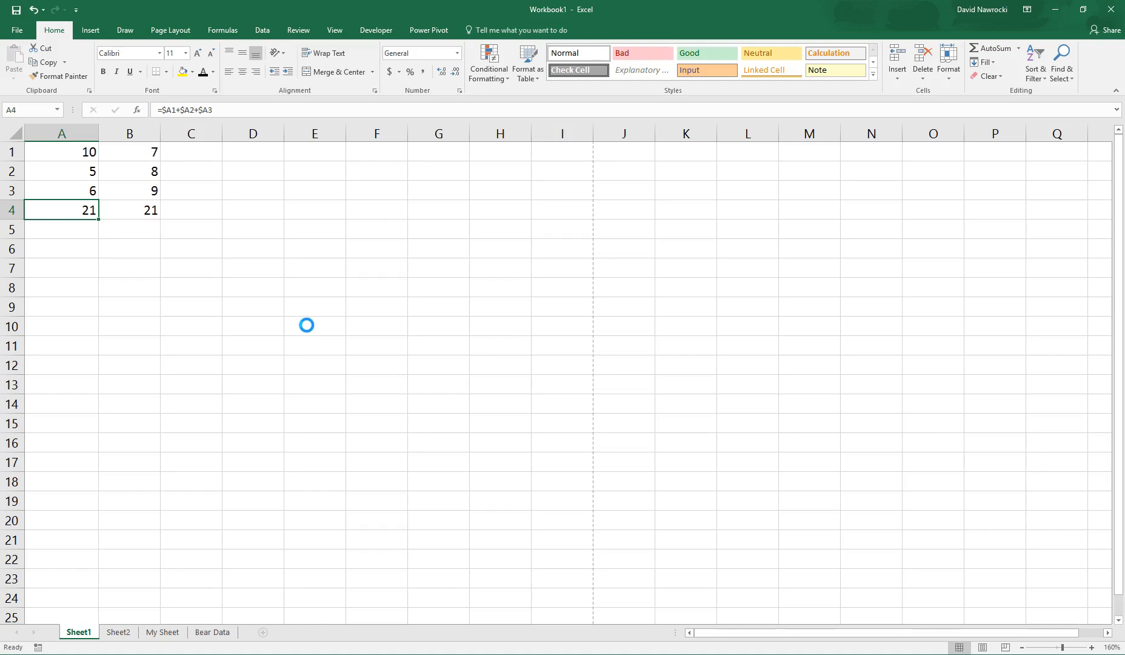
# Step: Lock the row references in A4 as well so that the formula is =$A$1+$A$2+$A$3
pyautogui.press('F2')
pyautogui.press('Left')
pyautogui.press('Left')
pyautogui.press('Left')
pyautogui.press('Left')
pyautogui.press('Left')
pyautogui.press('Left')
pyautogui.press('Left')
pyautogui.press('Left')
pyautogui.press('Left')
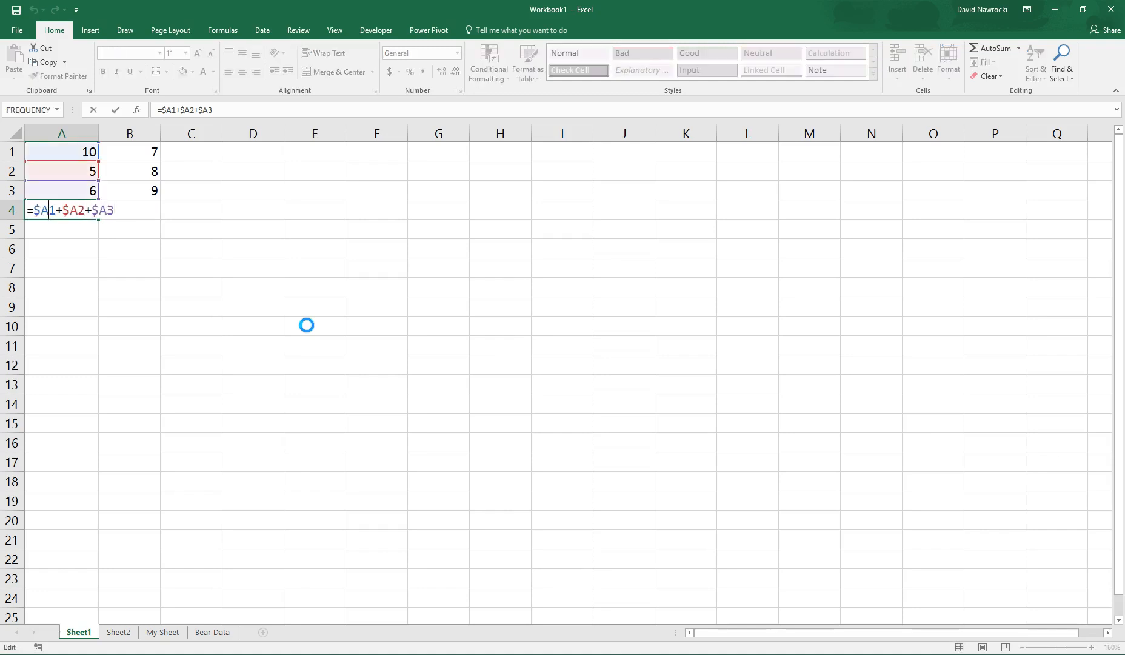
pyautogui.write('$')
pyautogui.press('Right')
pyautogui.press('Right')
pyautogui.press('Right')
pyautogui.press('Right')
pyautogui.write('$')
pyautogui.press('Right')
pyautogui.press('Right')
pyautogui.press('Right')
pyautogui.press('Right')
pyautogui.write('$')
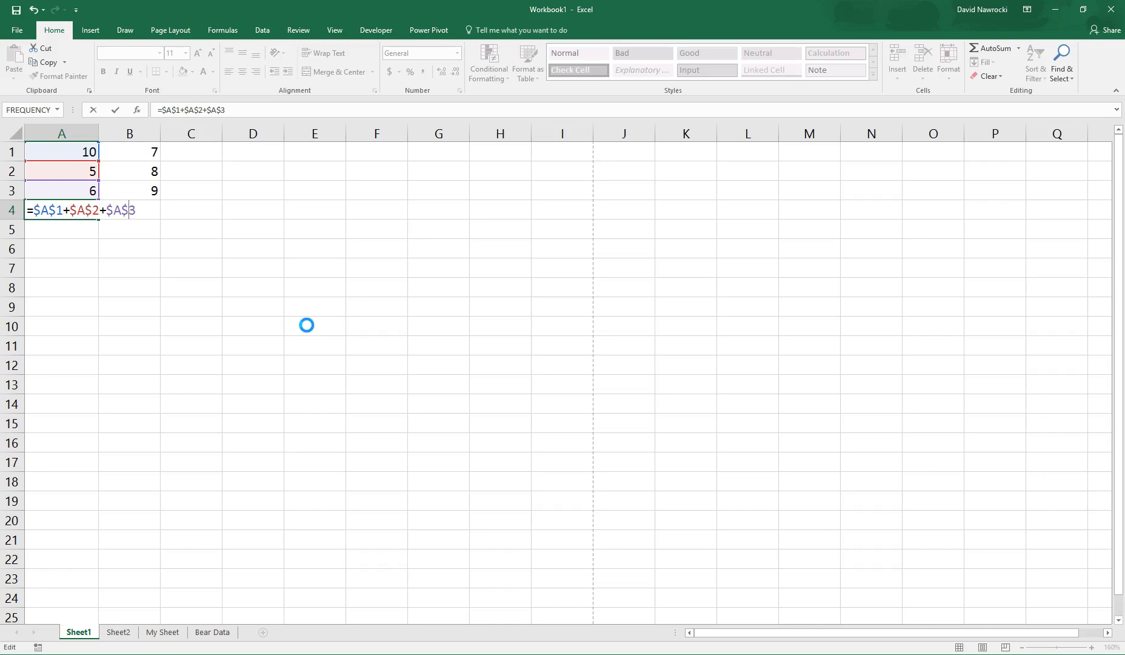
pyautogui.press('Return')
pyautogui.press('Up')
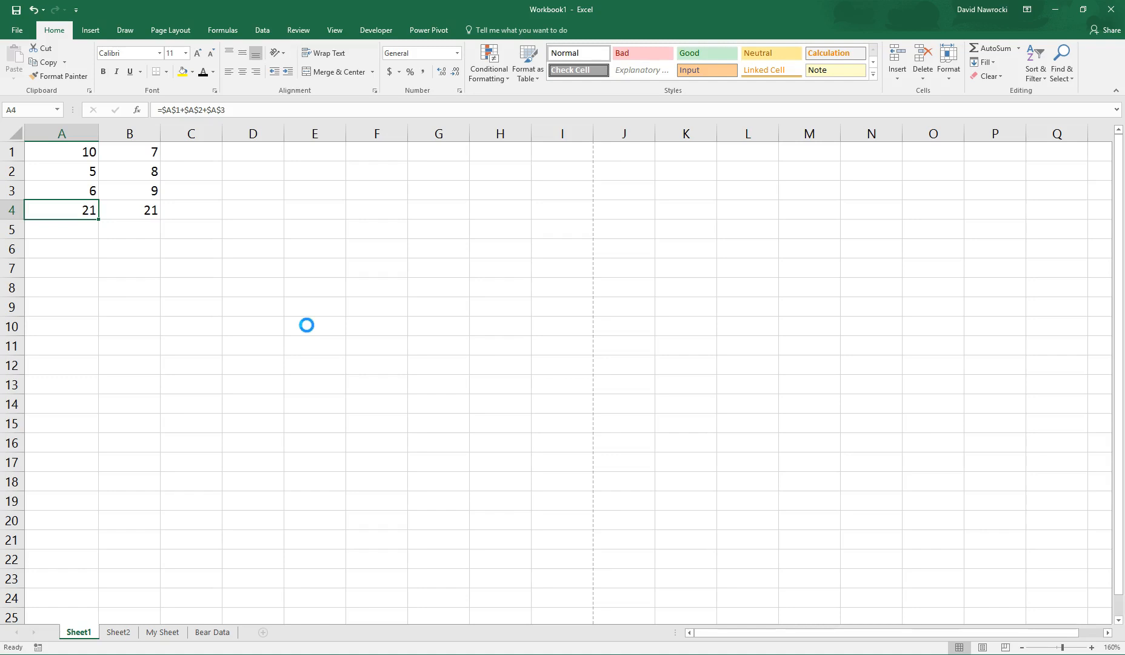
# Step: Copy the fully absolute formula in A4 to F15 and inspect the cells the copy references
pyautogui.hotkey('ctrl', 'c')
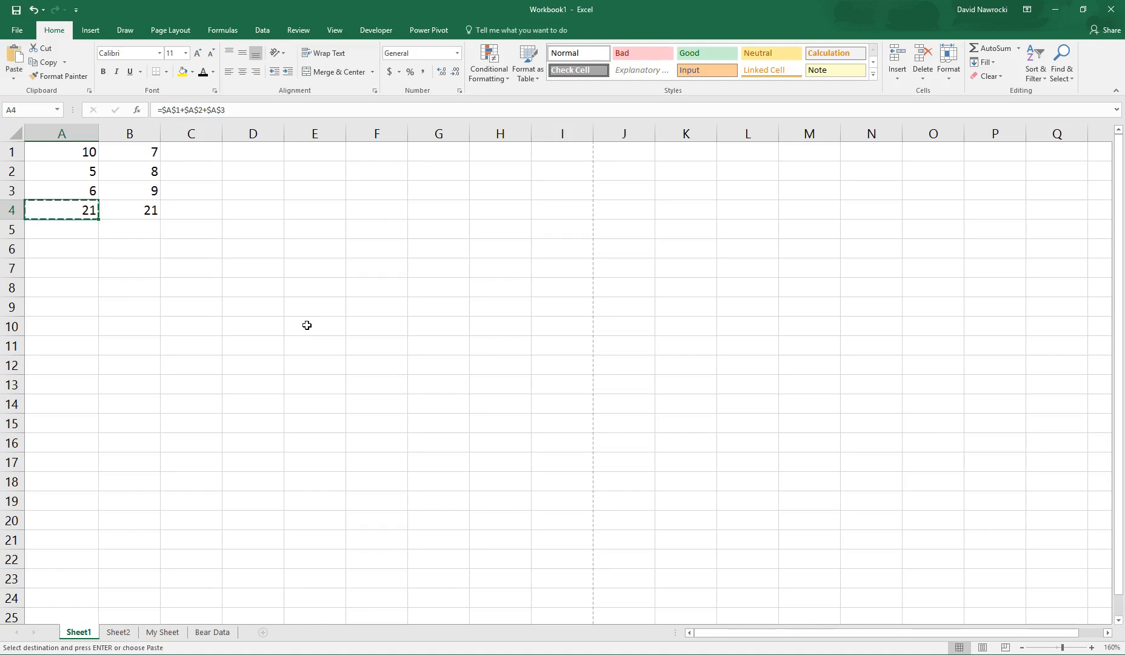
pyautogui.press('Down')
pyautogui.press('Down')
pyautogui.press('Down')
pyautogui.press('Down')
pyautogui.press('Down')
pyautogui.press('Down')
pyautogui.press('Down')
pyautogui.press('Down')
pyautogui.press('Down')
pyautogui.press('Down')
pyautogui.press('Down')
pyautogui.press('Down')
pyautogui.press('Down')
pyautogui.press('Down')
pyautogui.press('Right')
pyautogui.press('Right')
pyautogui.press('Right')
pyautogui.press('Right')
pyautogui.press('Right')
pyautogui.press('Right')
pyautogui.press('Right')
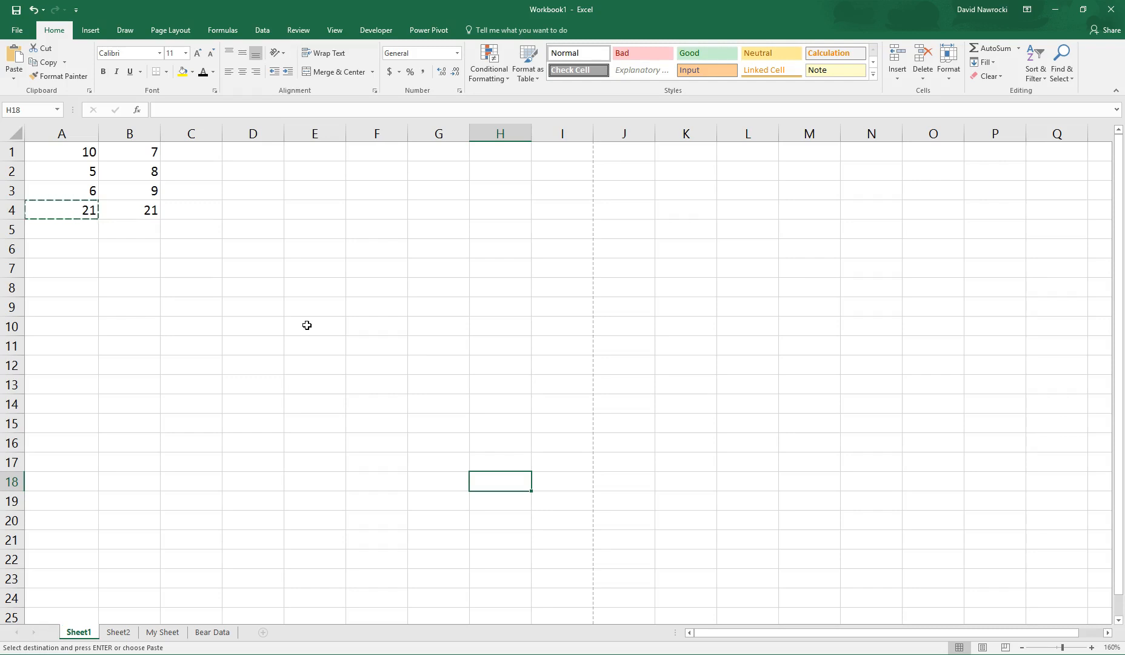
pyautogui.press('Left')
pyautogui.press('Up')
pyautogui.press('Up')
pyautogui.press('Up')
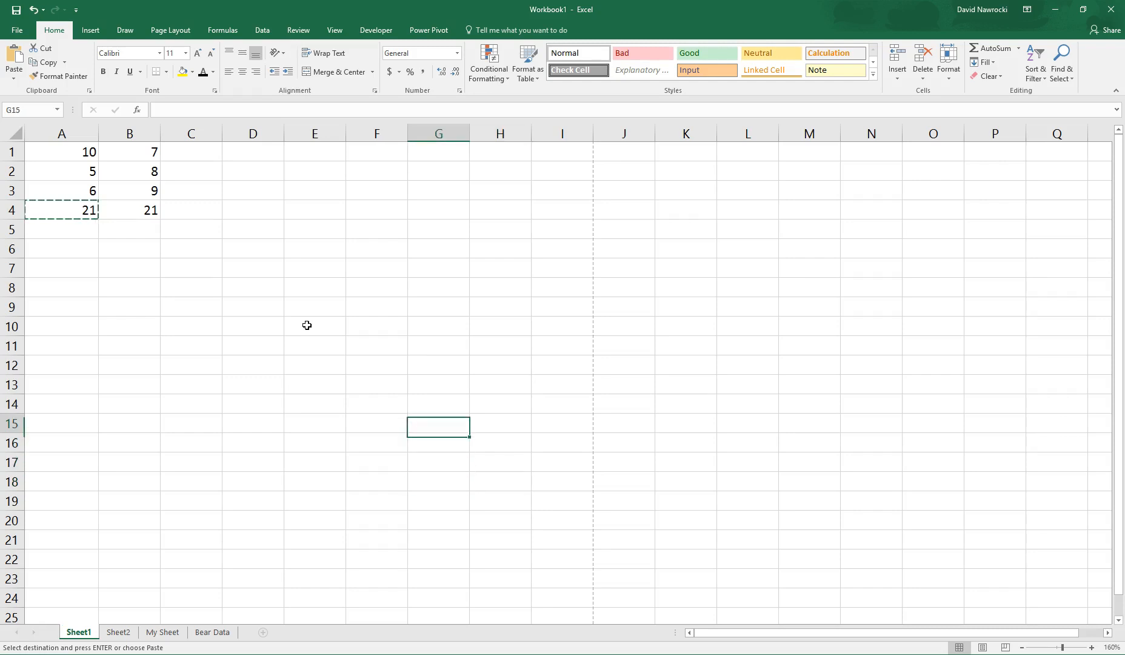
pyautogui.press('Left')
pyautogui.hotkey('ctrl', 'v')
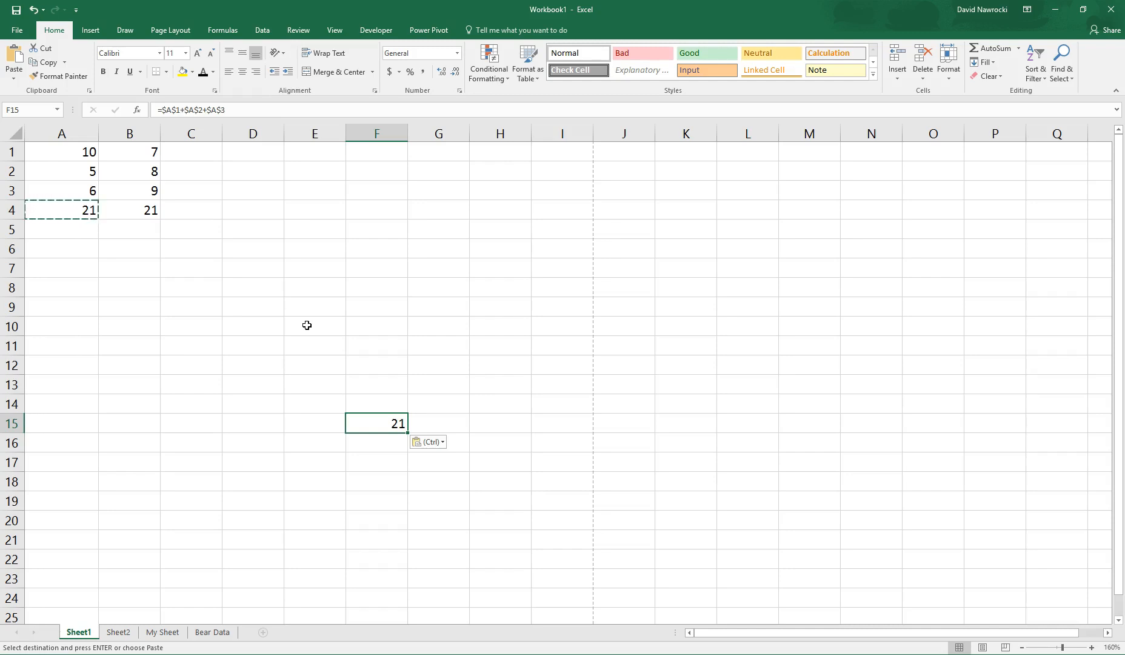
pyautogui.press('F2')
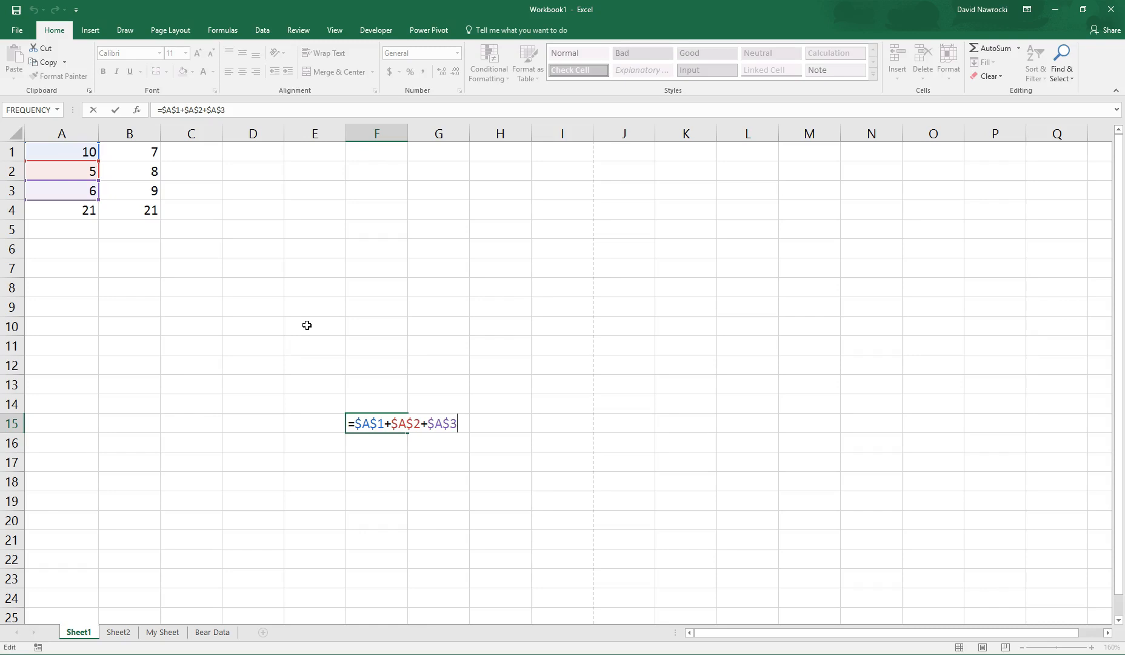
pyautogui.press('Escape')
pyautogui.press('Up')
pyautogui.press('Up')
pyautogui.press('Up')
pyautogui.press('Up')
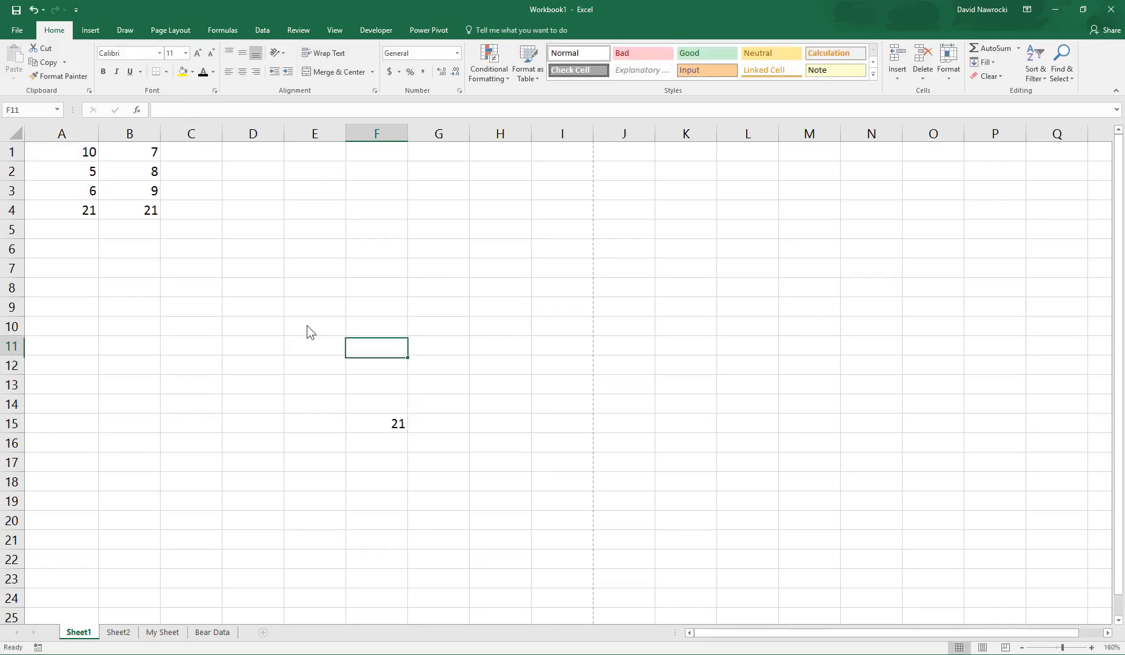
pyautogui.press('Up')
pyautogui.press('Up')
pyautogui.press('Up')
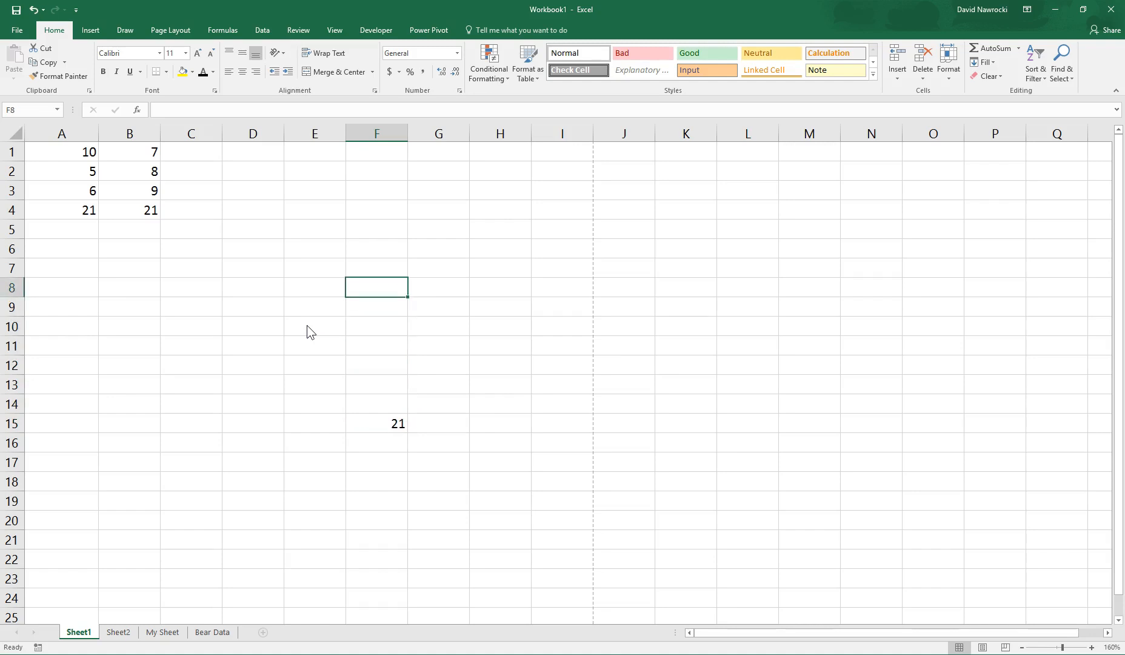
pyautogui.press('alt')
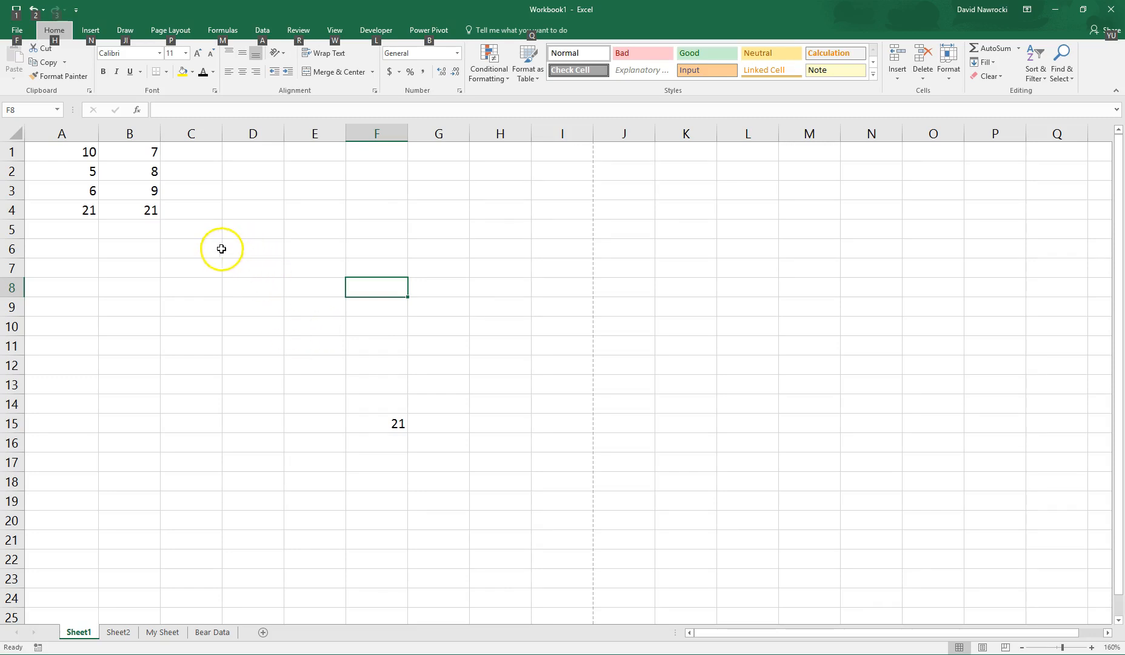
pyautogui.click(297, 327)
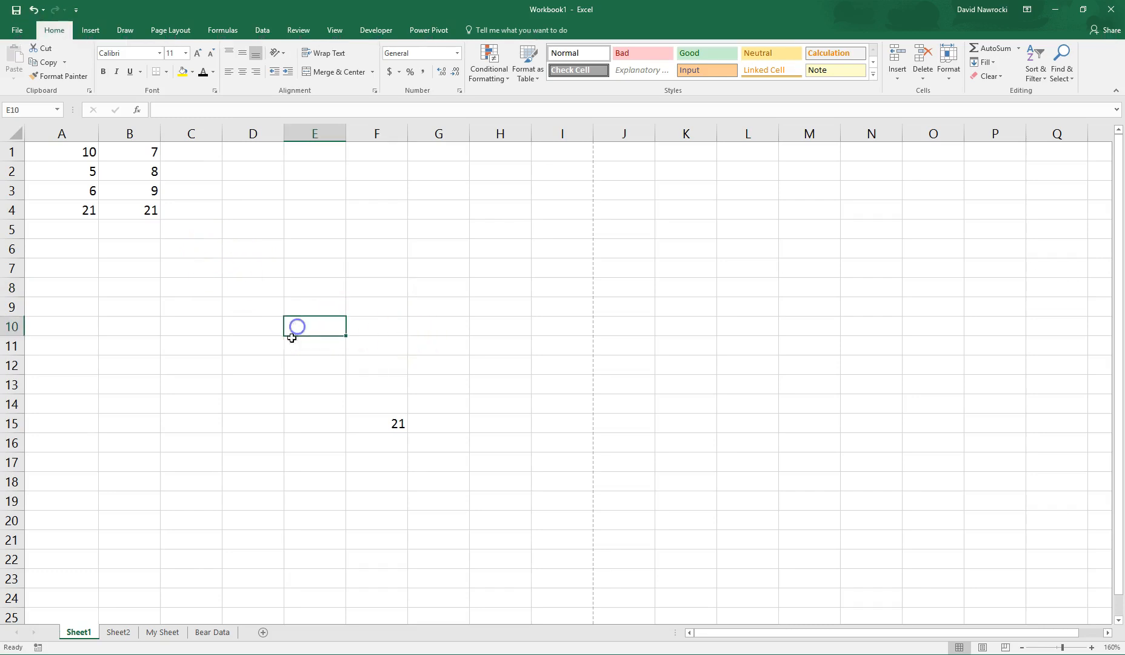
# Step: Copy cell A4 with its absolute-reference formula to the clipboard
pyautogui.click(75, 218)
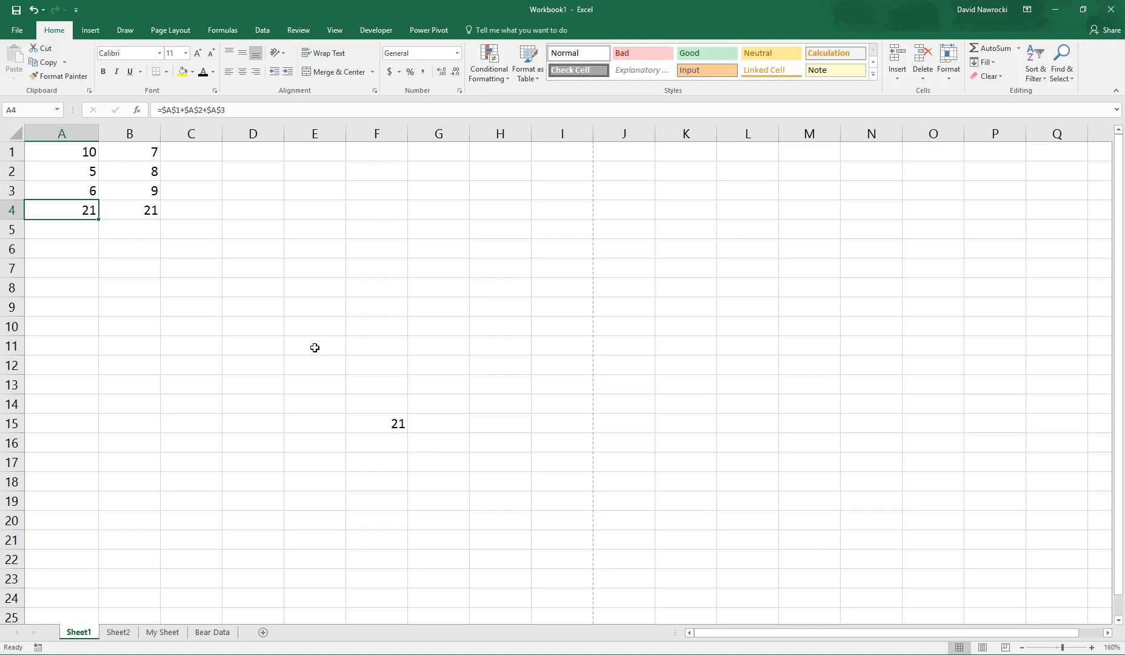
pyautogui.rightClick(75, 210)
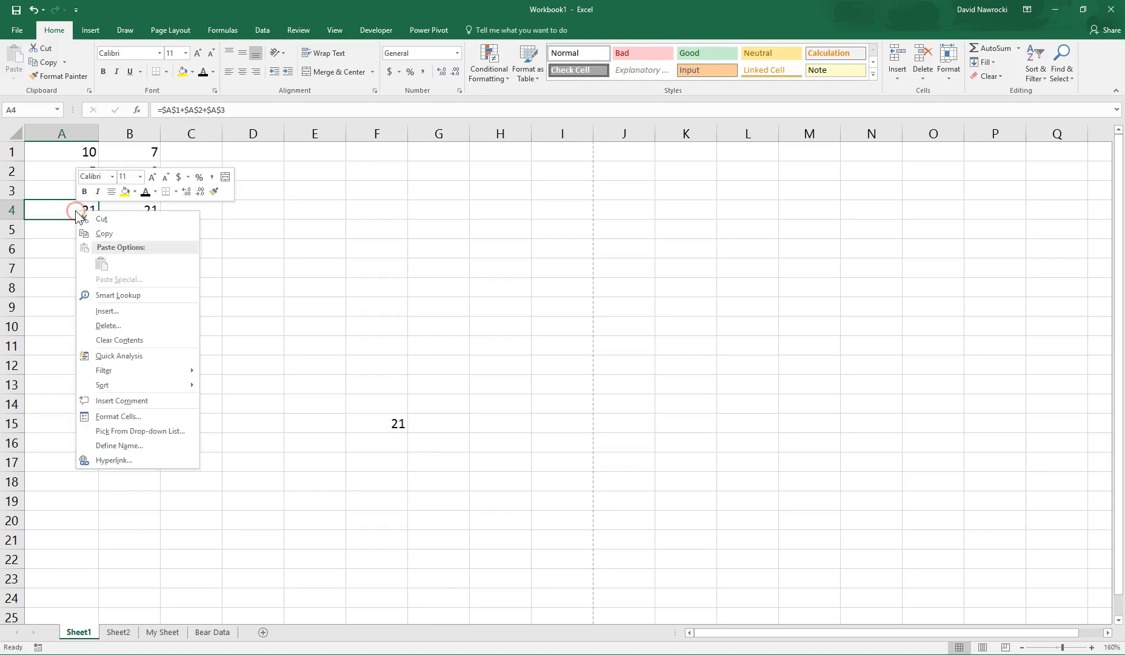
pyautogui.click(102, 235)
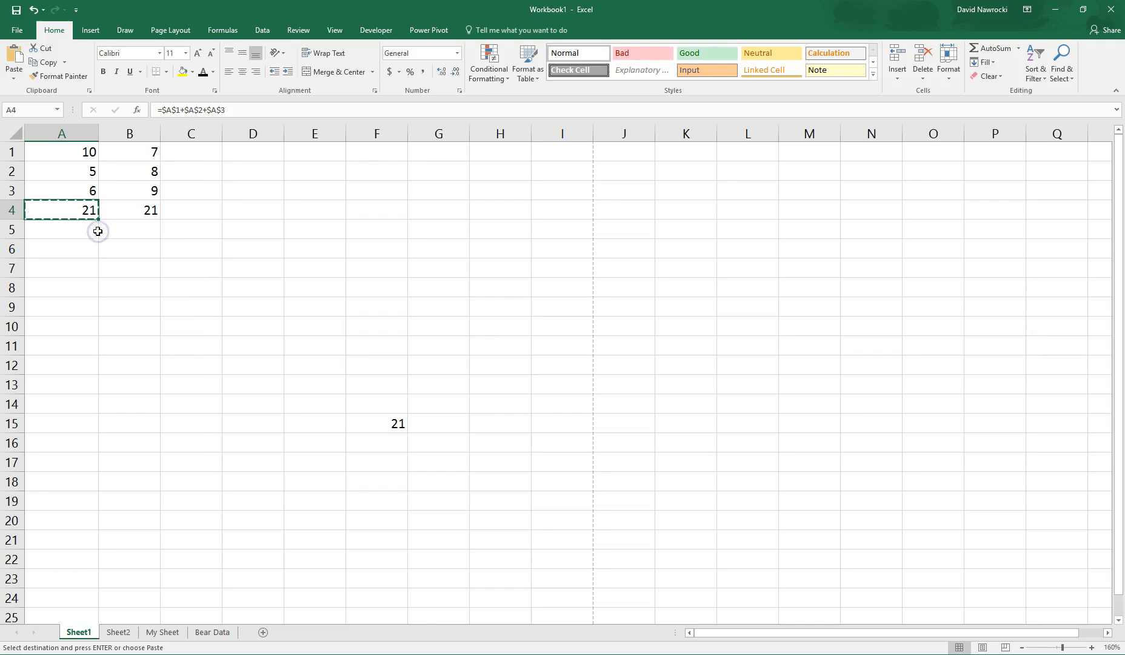
# Step: Paste the copied A4 result into F9 as values only and end the copy mode
pyautogui.click(385, 308)
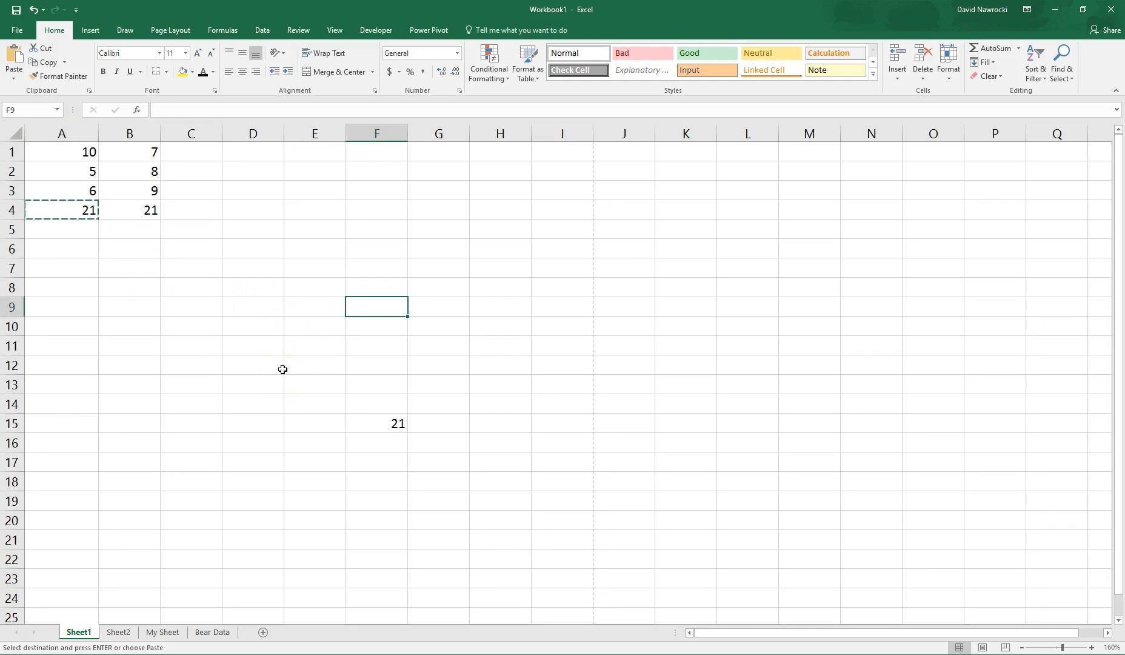
pyautogui.rightClick(370, 310)
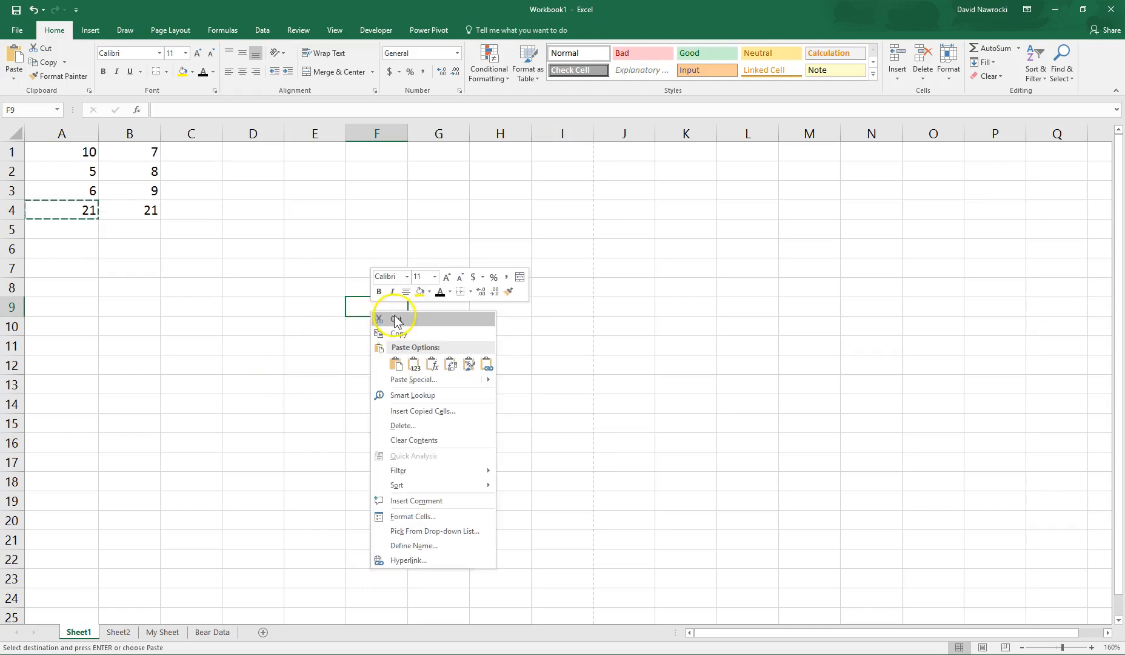
pyautogui.click(414, 365)
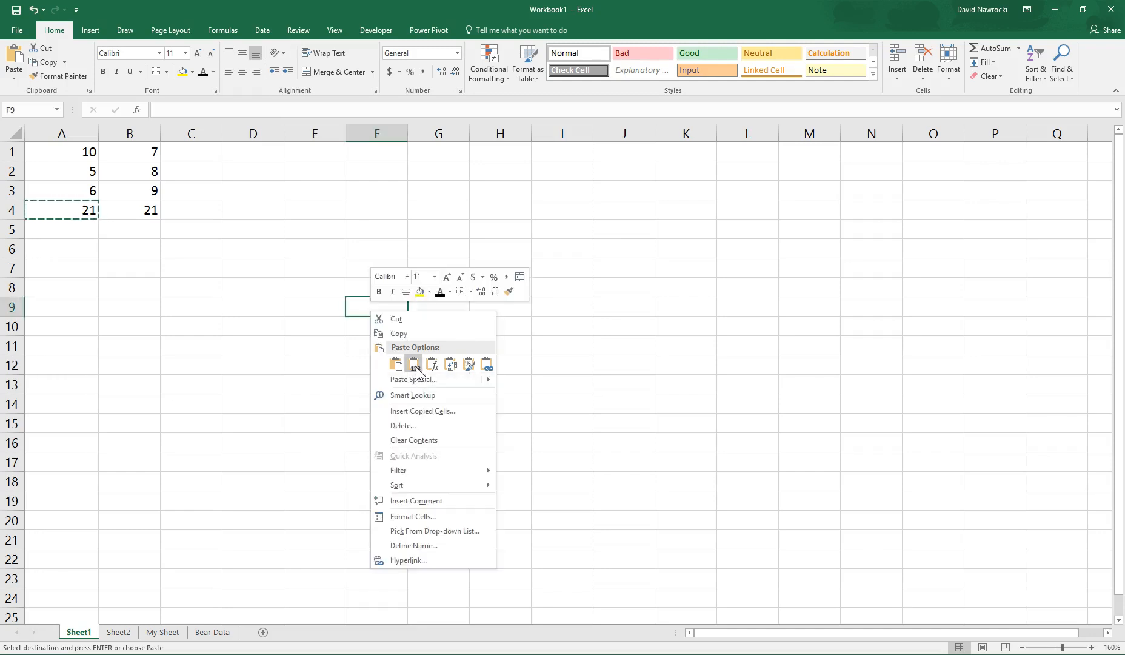
pyautogui.click(415, 365)
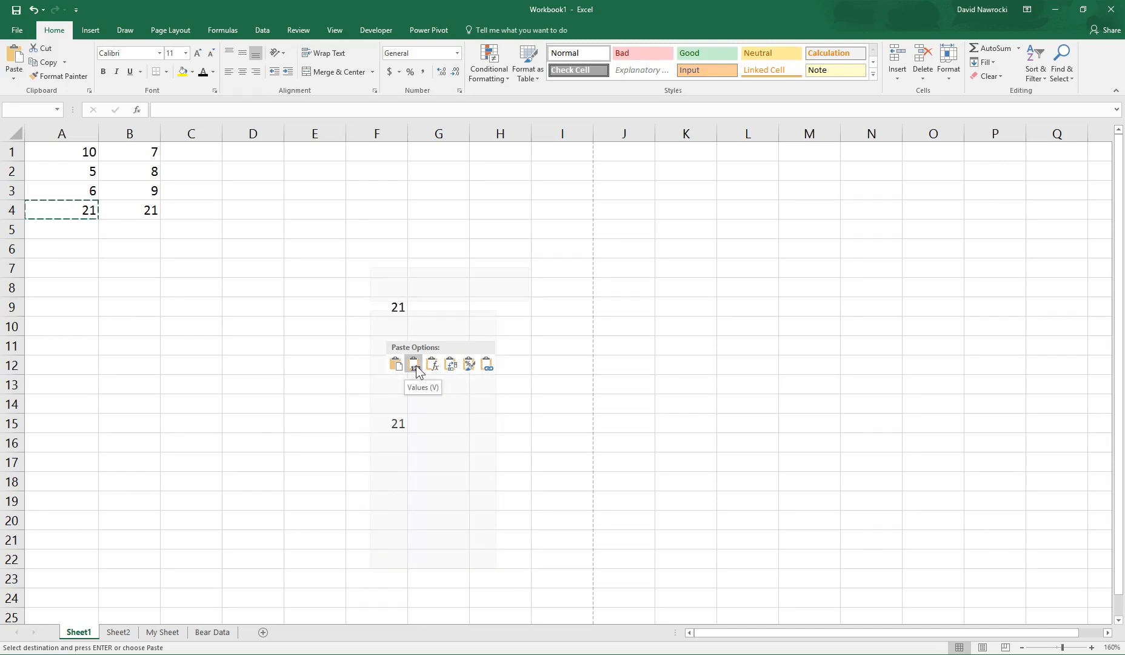
pyautogui.click(416, 365)
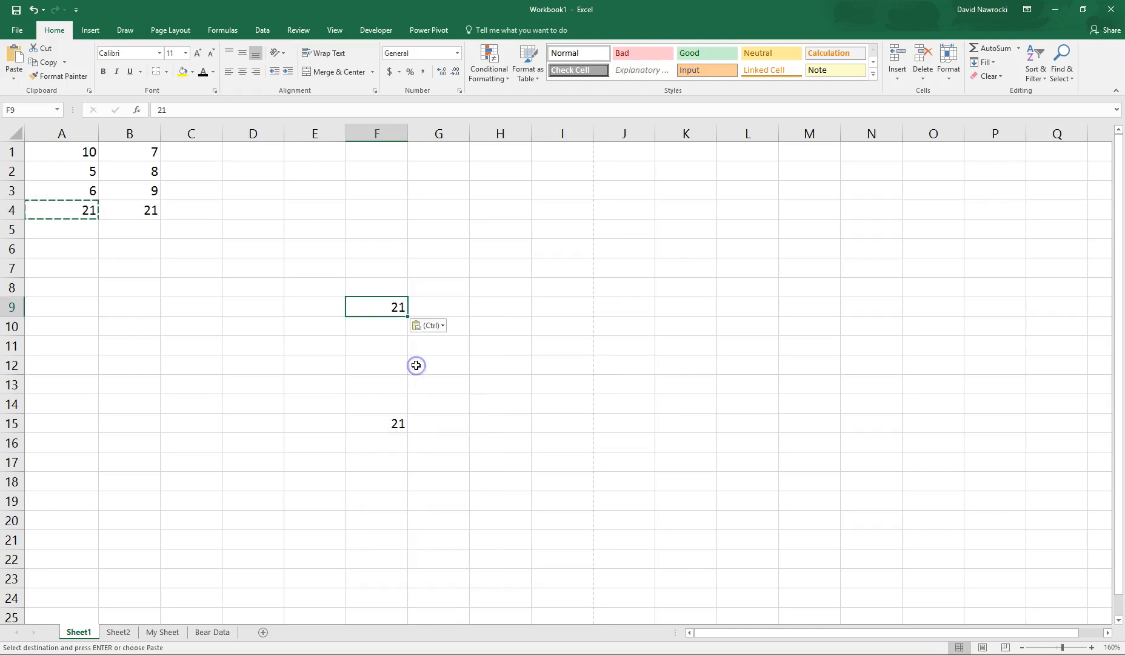
pyautogui.click(390, 261)
pyautogui.click(389, 304)
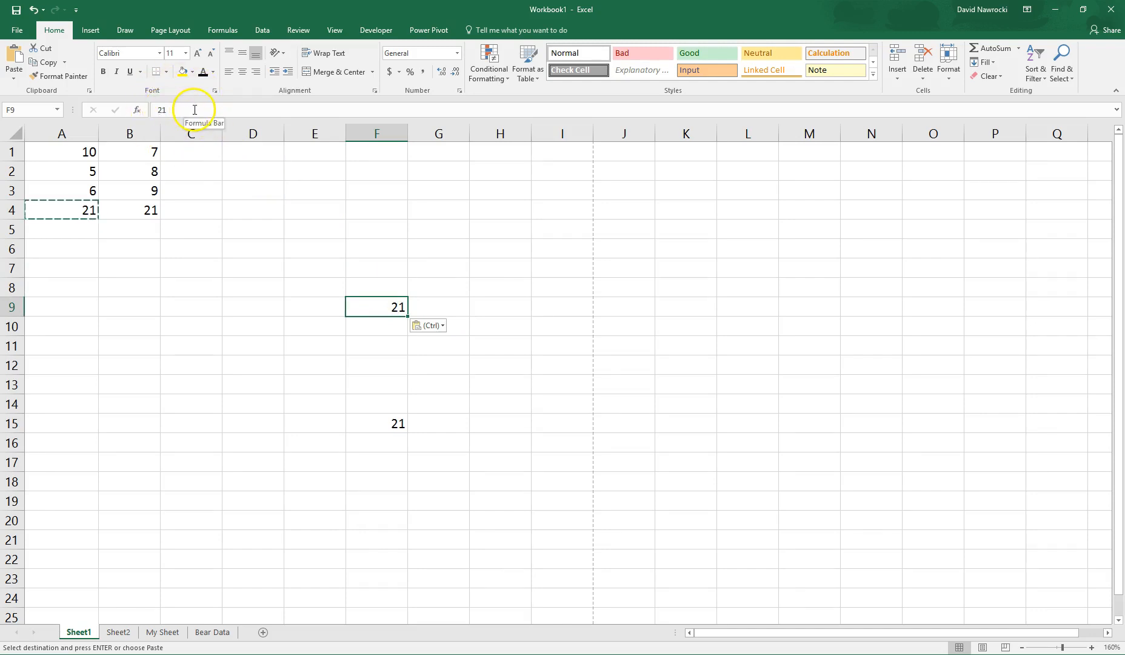
pyautogui.press('Escape')
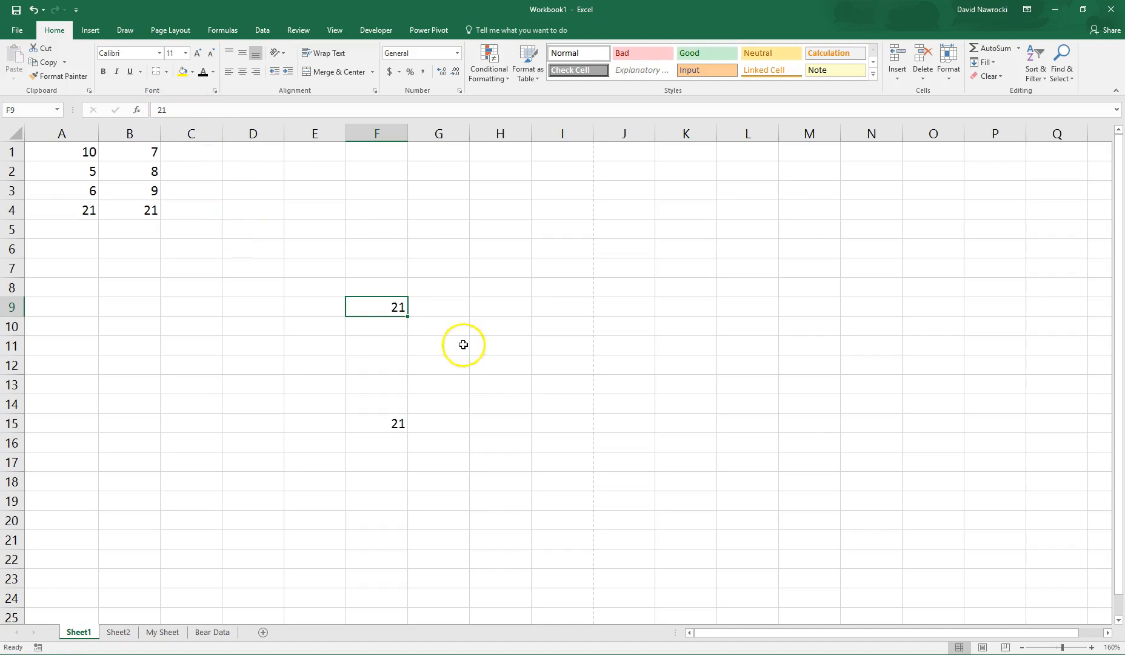
# Step: Compare the contents of F9 and F15 to see which holds a plain value and which a formula
pyautogui.click(394, 309)
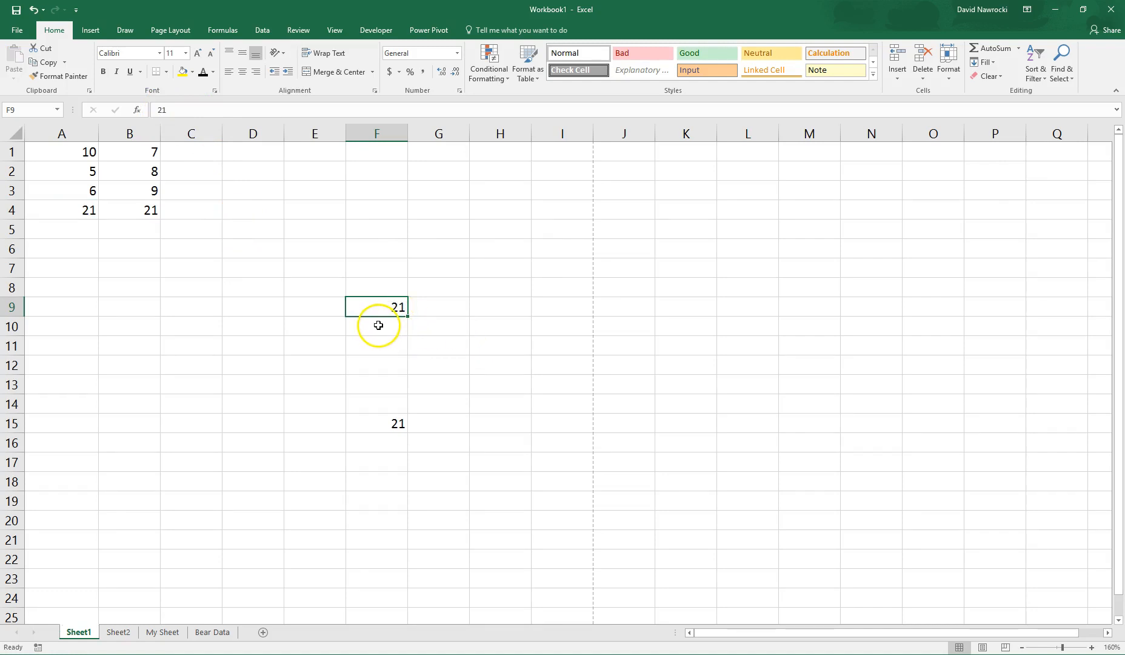
pyautogui.press('F2')
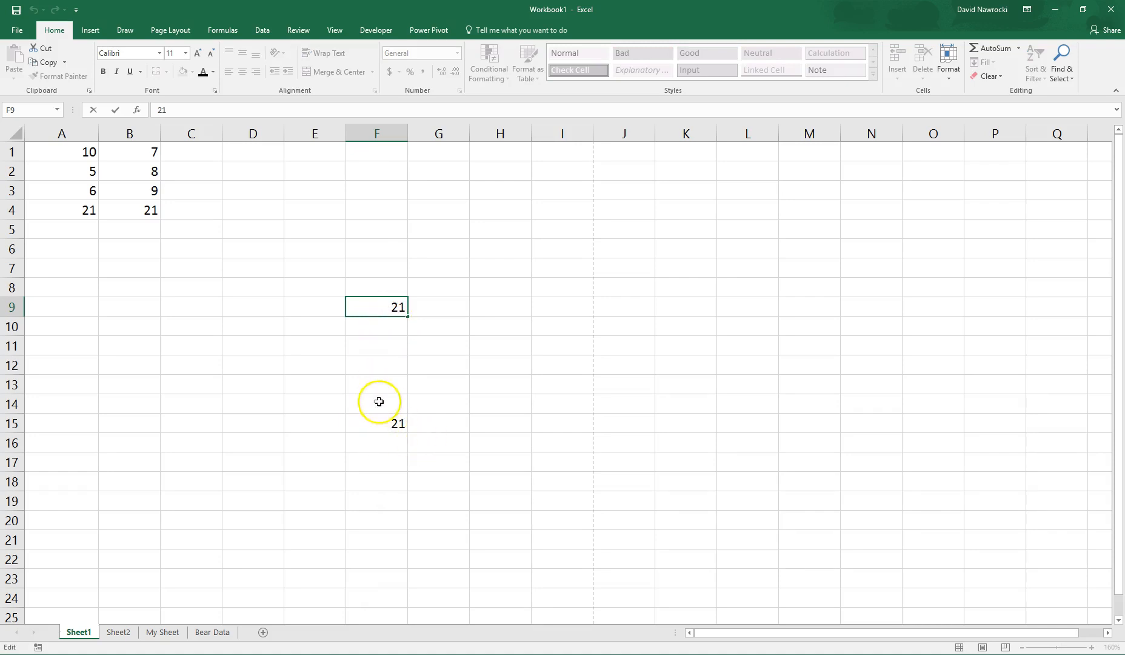
pyautogui.click(386, 424)
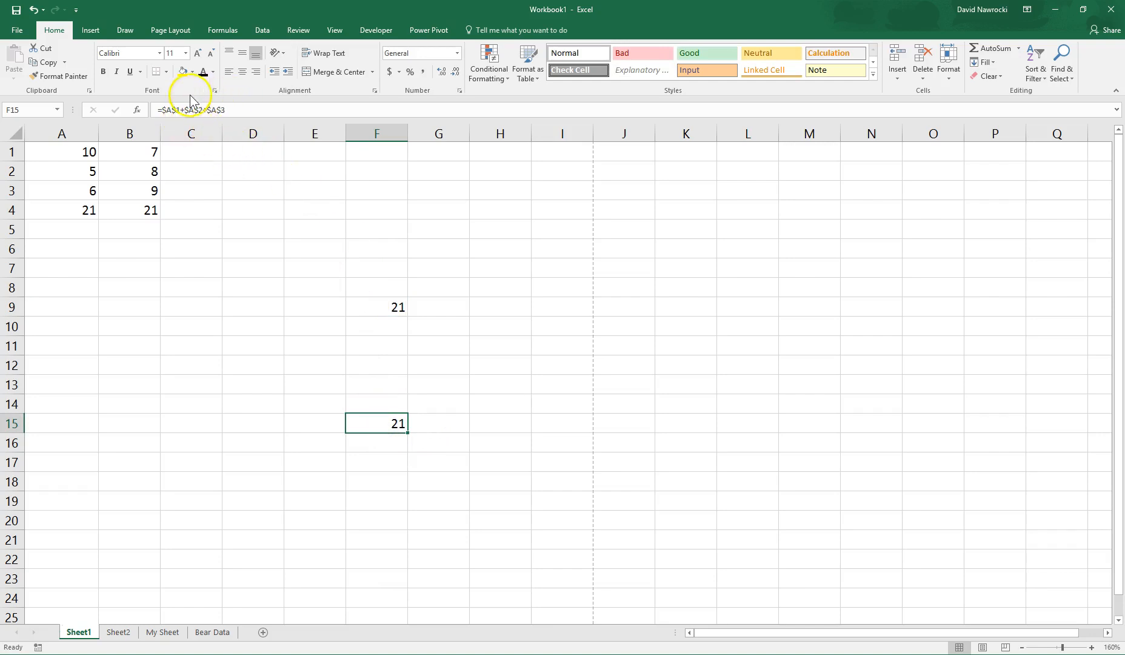
pyautogui.doubleClick(395, 423)
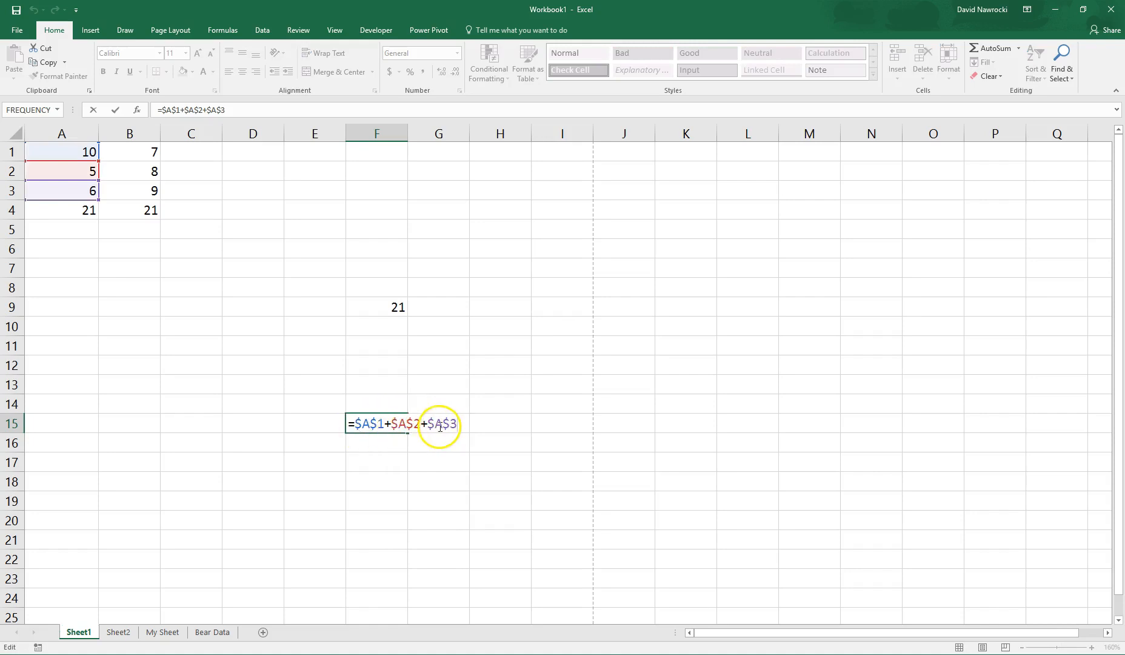
pyautogui.click(391, 305)
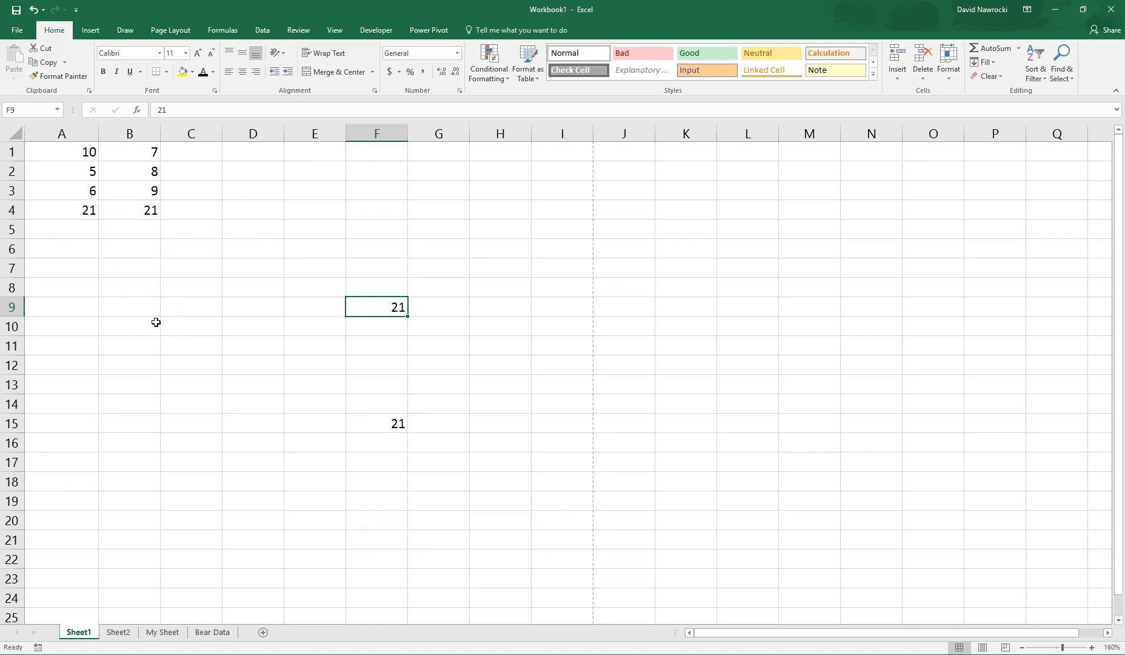
# Step: Select A4, display the formulas across the sheet to inspect them, and switch back to showing results
pyautogui.press('Left')
pyautogui.press('Left')
pyautogui.press('Left')
pyautogui.press('Left')
pyautogui.press('Left')
pyautogui.press('Up')
pyautogui.press('Up')
pyautogui.press('Up')
pyautogui.press('Up')
pyautogui.press('Up')
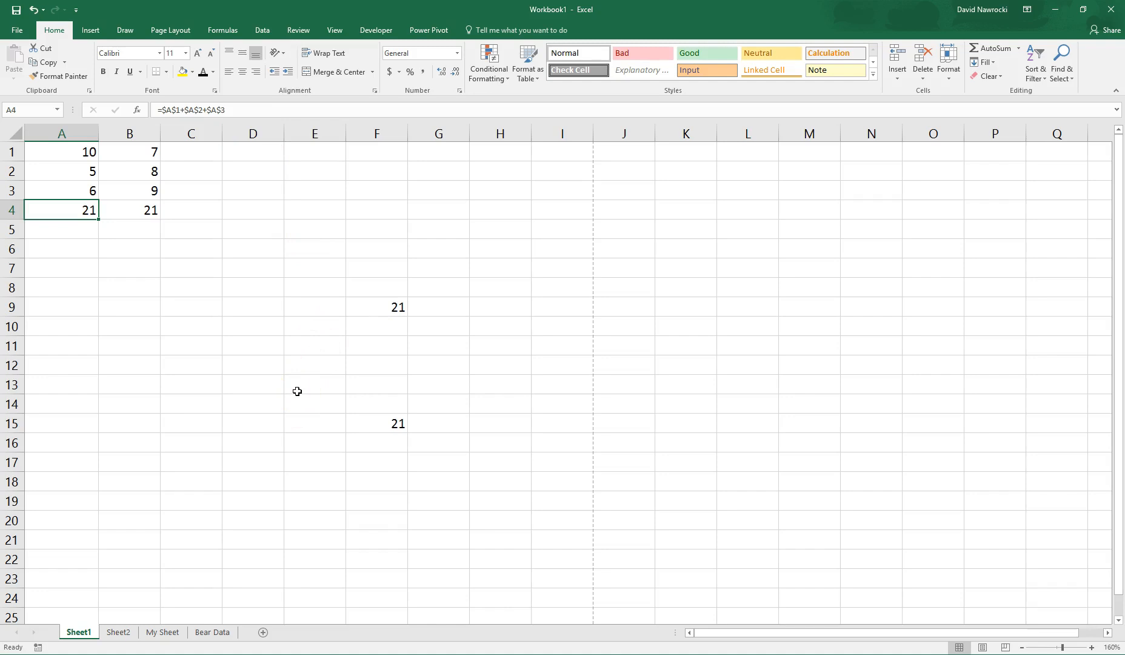
pyautogui.hotkey('ctrl', '`')
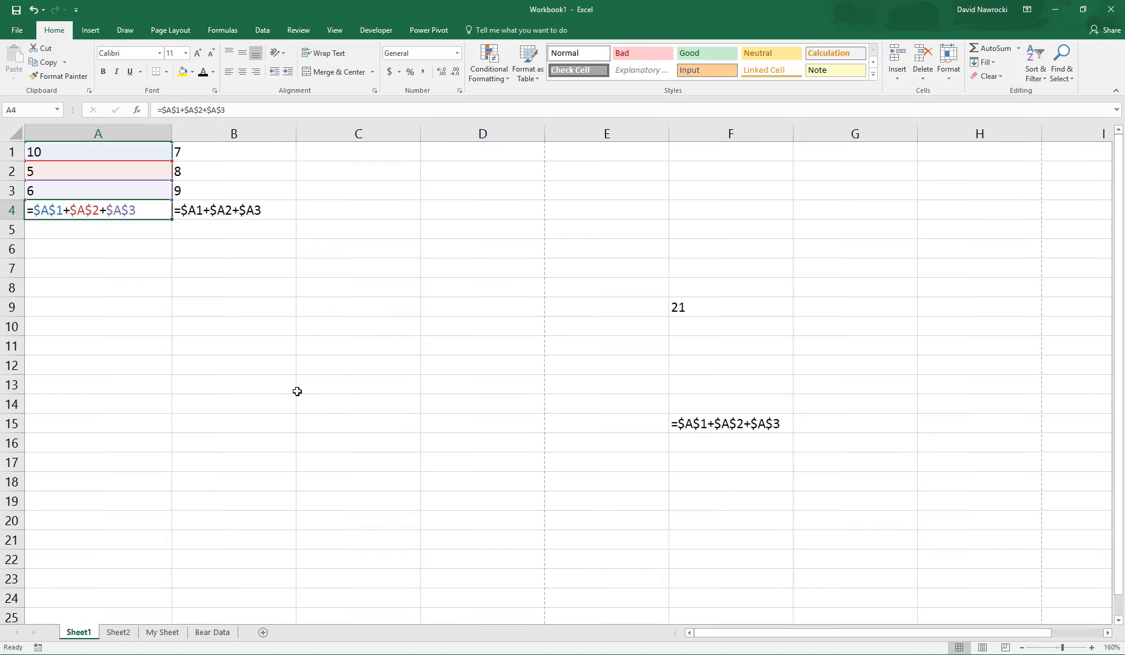
pyautogui.hotkey('ctrl', '`')
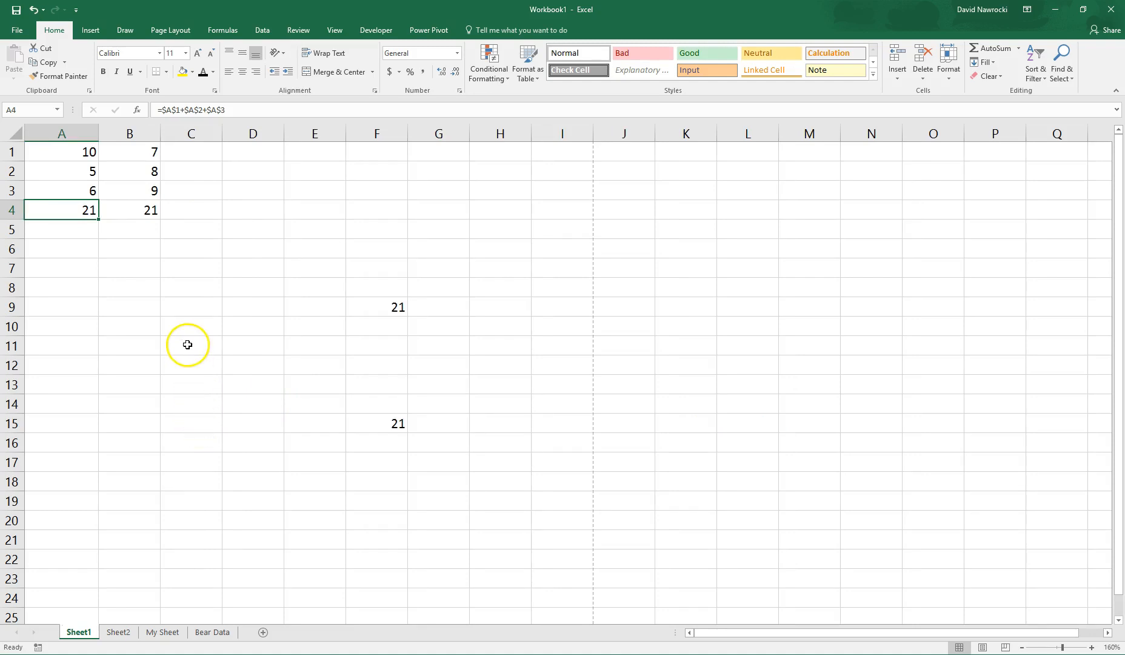
# Step: Enter a tilde (~) in cell D7 and reselect that cell
pyautogui.press('Down')
pyautogui.press('Down')
pyautogui.press('Down')
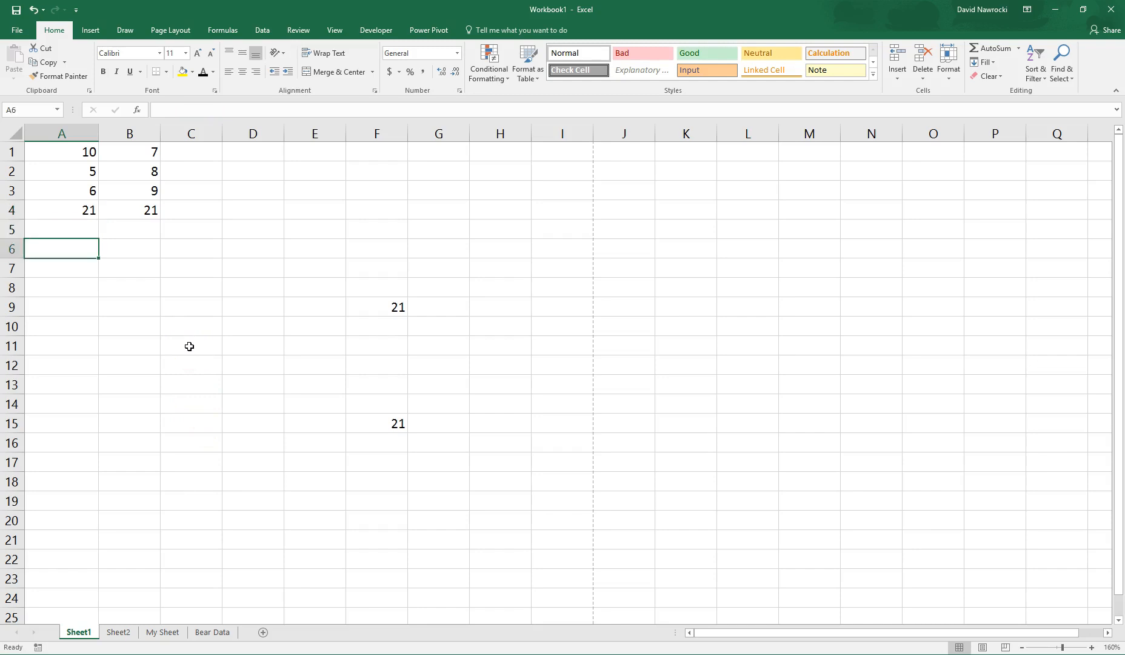
pyautogui.press('Right')
pyautogui.press('Right')
pyautogui.press('Right')
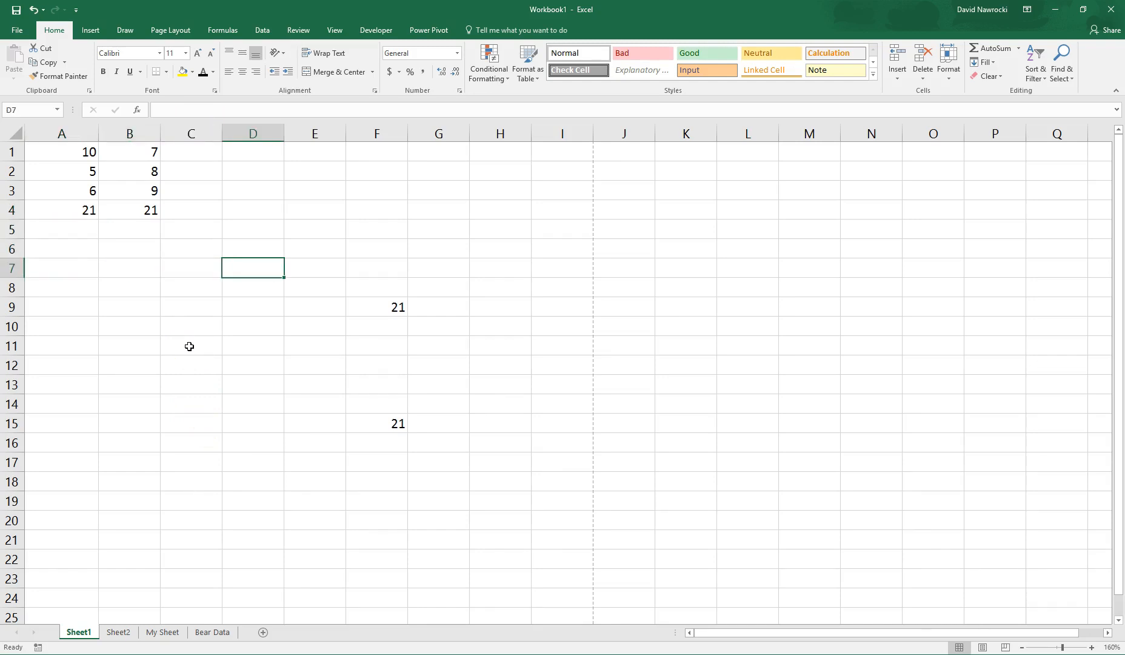
pyautogui.write('~')
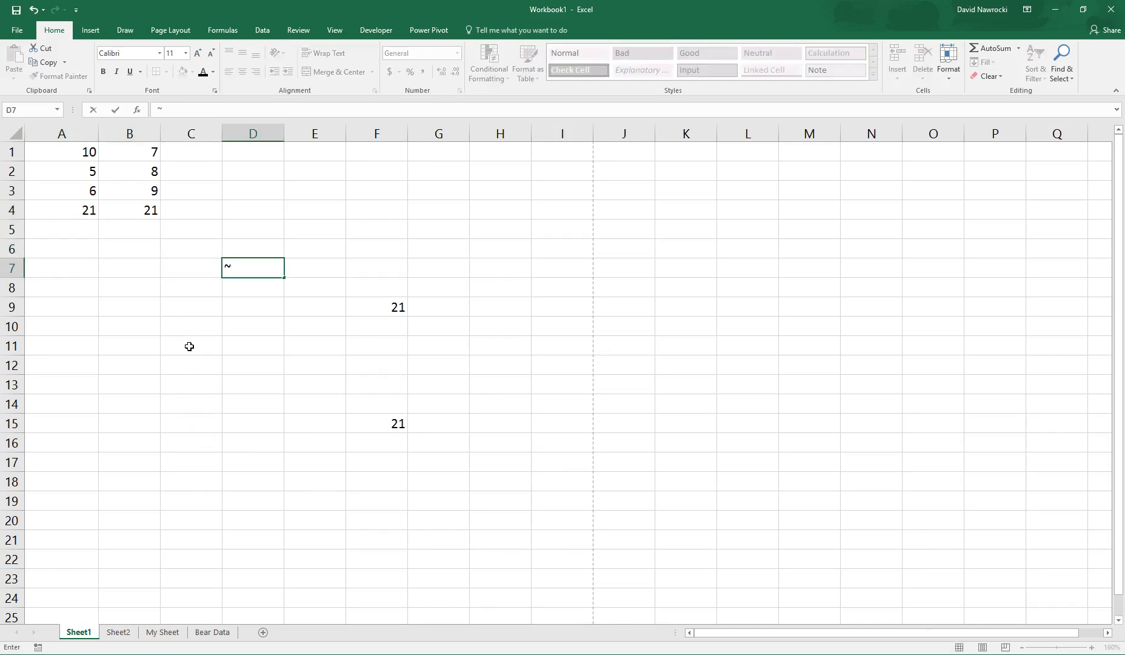
pyautogui.click(244, 301)
pyautogui.click(242, 268)
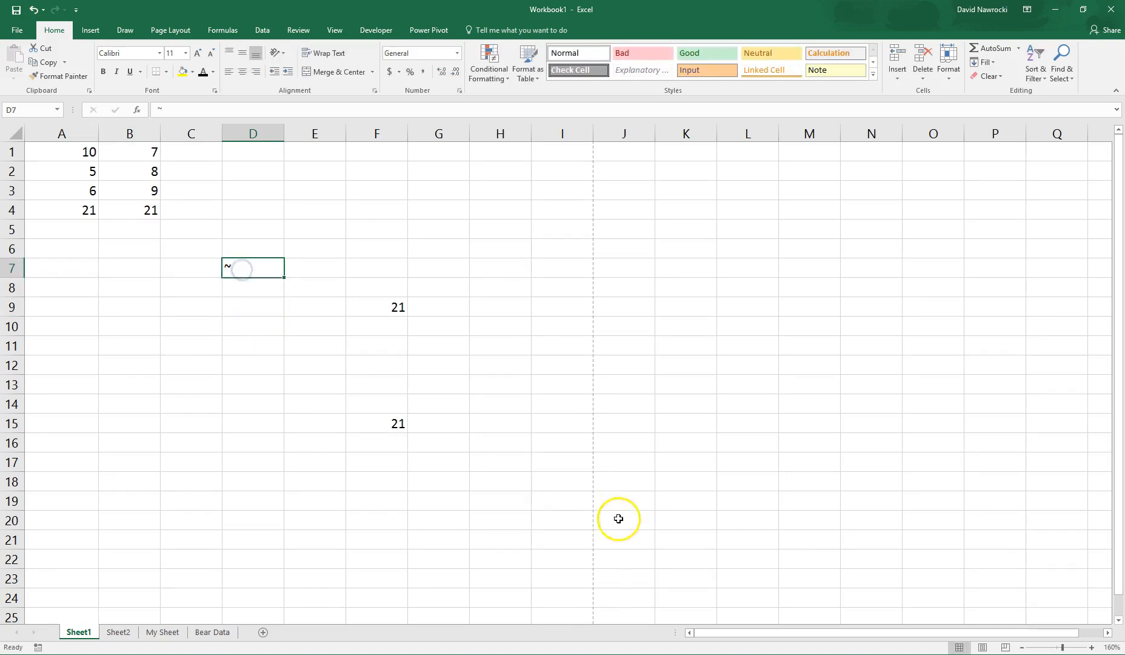
# Step: Zoom in to 220% to examine the tilde in D7 and return the zoom to 160%
pyautogui.click(1092, 647)
pyautogui.click(1092, 647)
pyautogui.click(1092, 647)
pyautogui.click(1092, 647)
pyautogui.click(1092, 647)
pyautogui.click(1092, 647)
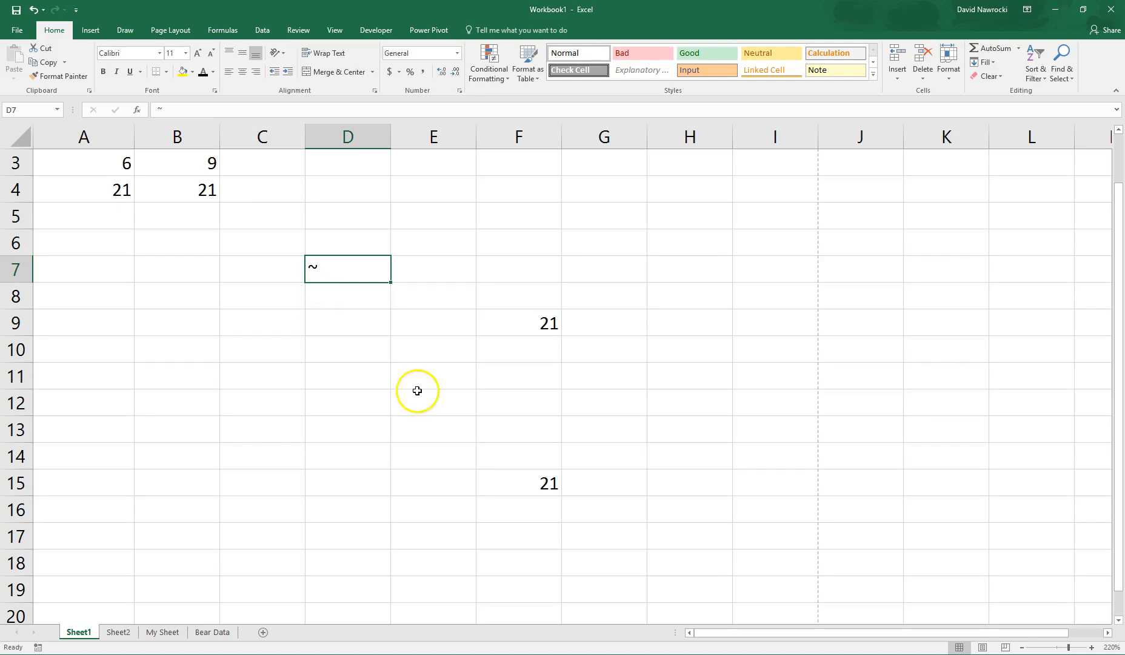
pyautogui.click(1023, 648)
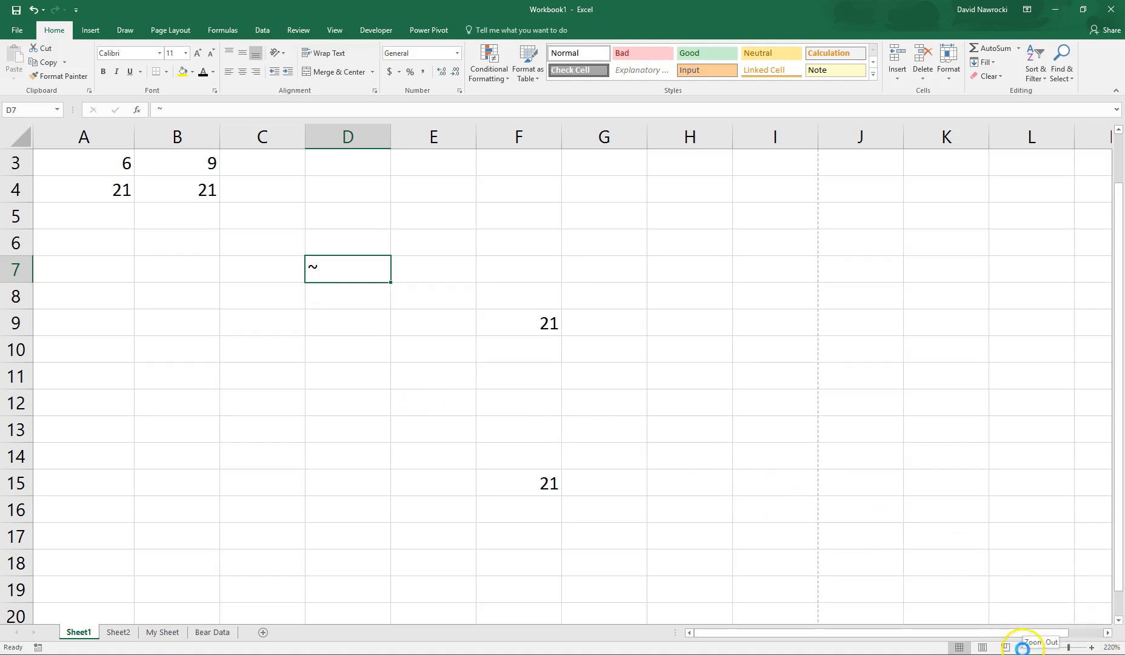
pyautogui.click(1023, 648)
pyautogui.click(1022, 649)
pyautogui.click(1023, 648)
pyautogui.click(1023, 648)
pyautogui.click(1023, 648)
pyautogui.click(1022, 648)
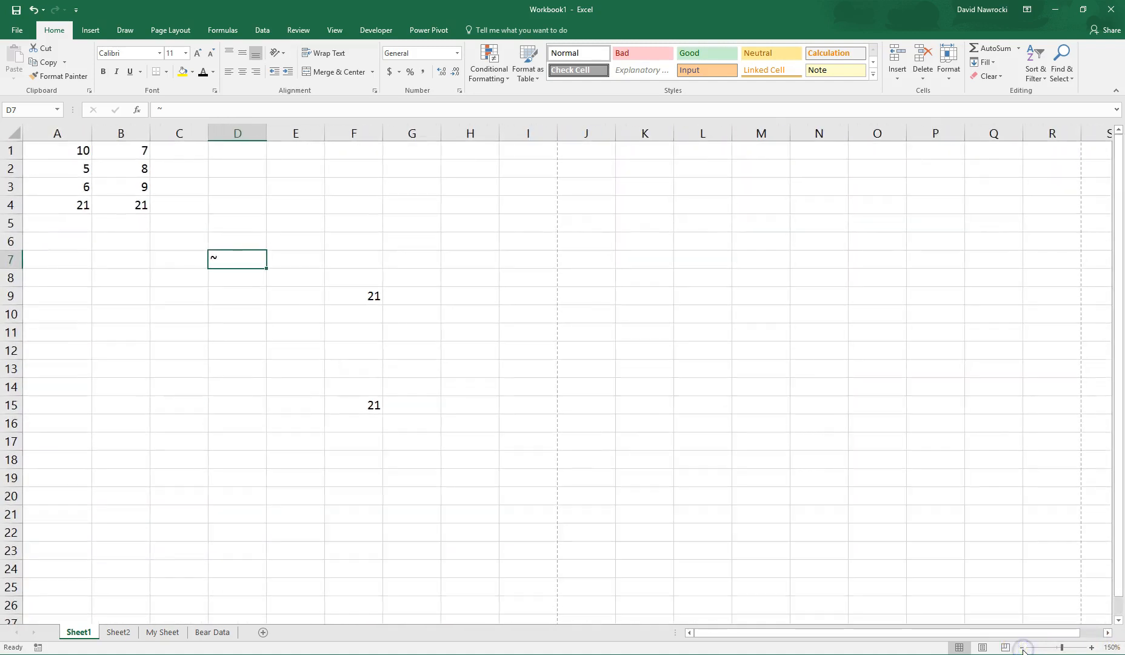
pyautogui.click(1092, 647)
pyautogui.click(212, 262)
pyautogui.click(244, 271)
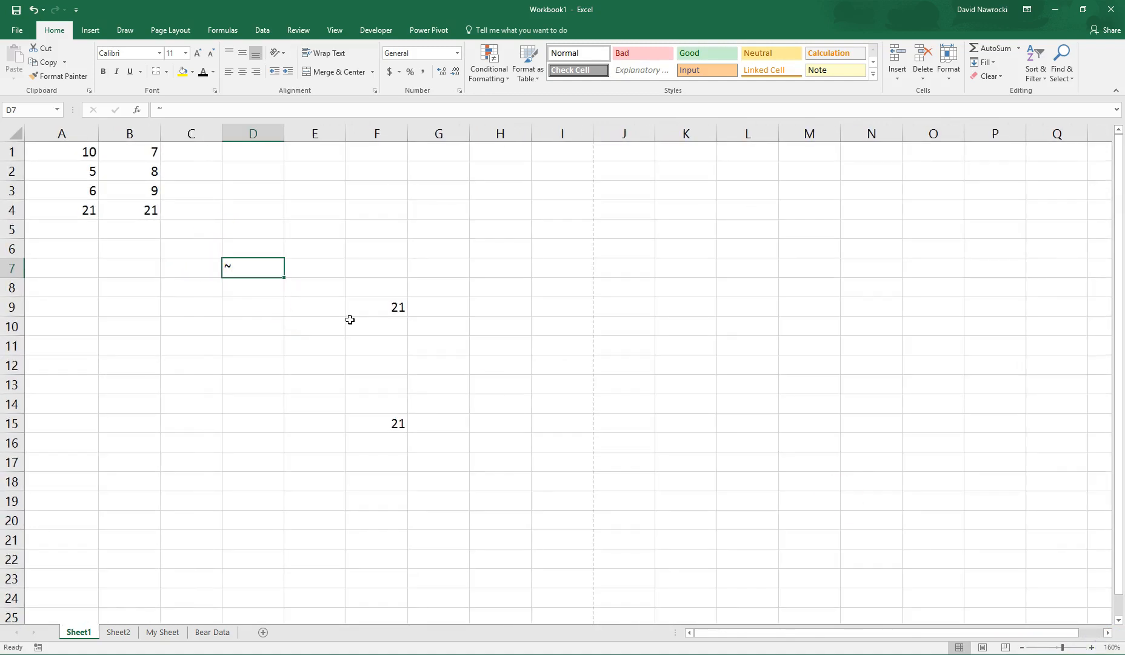
# Step: Clear the tilde from D7 and select cell A5
pyautogui.press('Up')
pyautogui.press('Up')
pyautogui.press('Left')
pyautogui.press('Left')
pyautogui.press('Left')
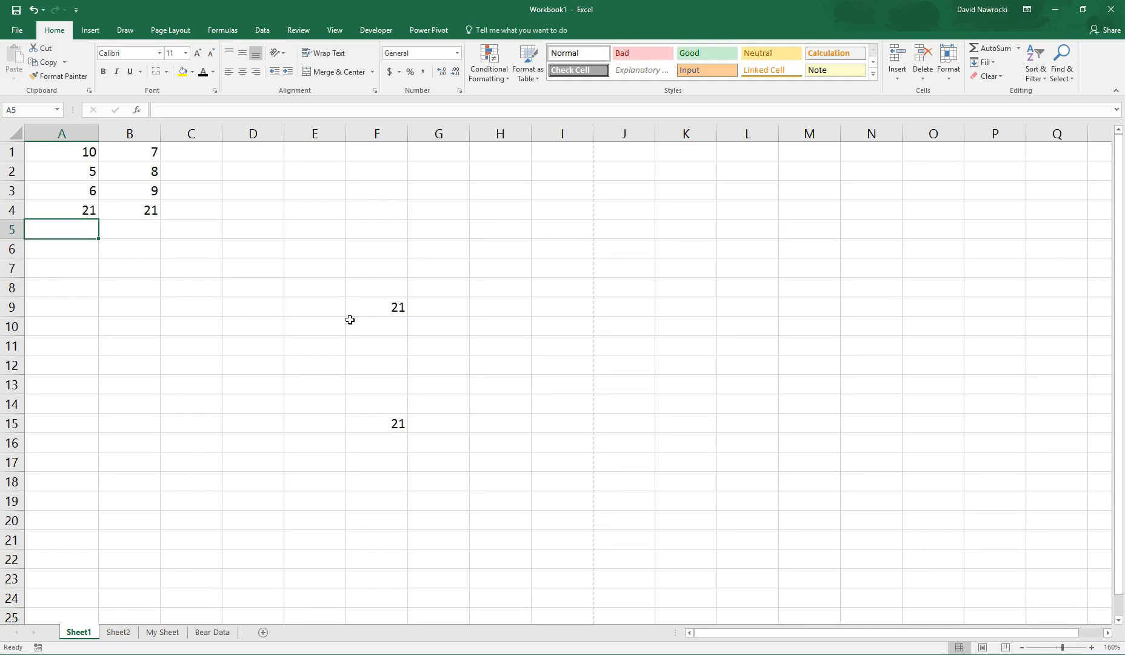
# Step: Display the sheet's formulas, examine the cell references in A4, B4 and F15, and return to showing results
pyautogui.hotkey('ctrl', '`')
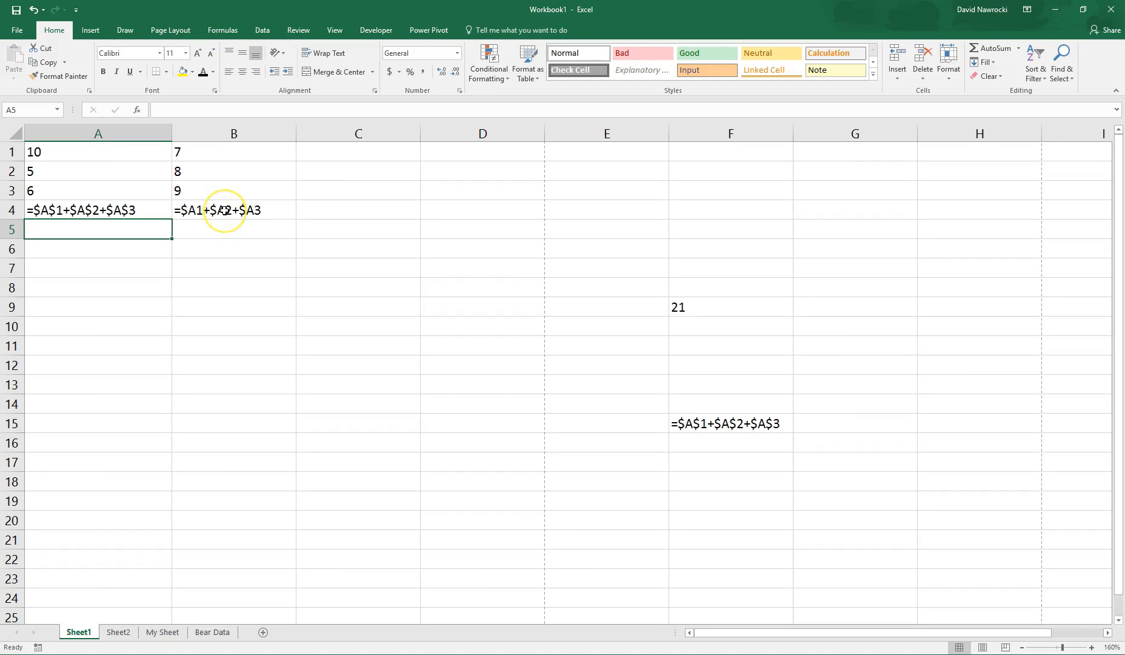
pyautogui.doubleClick(224, 210)
pyautogui.doubleClick(121, 210)
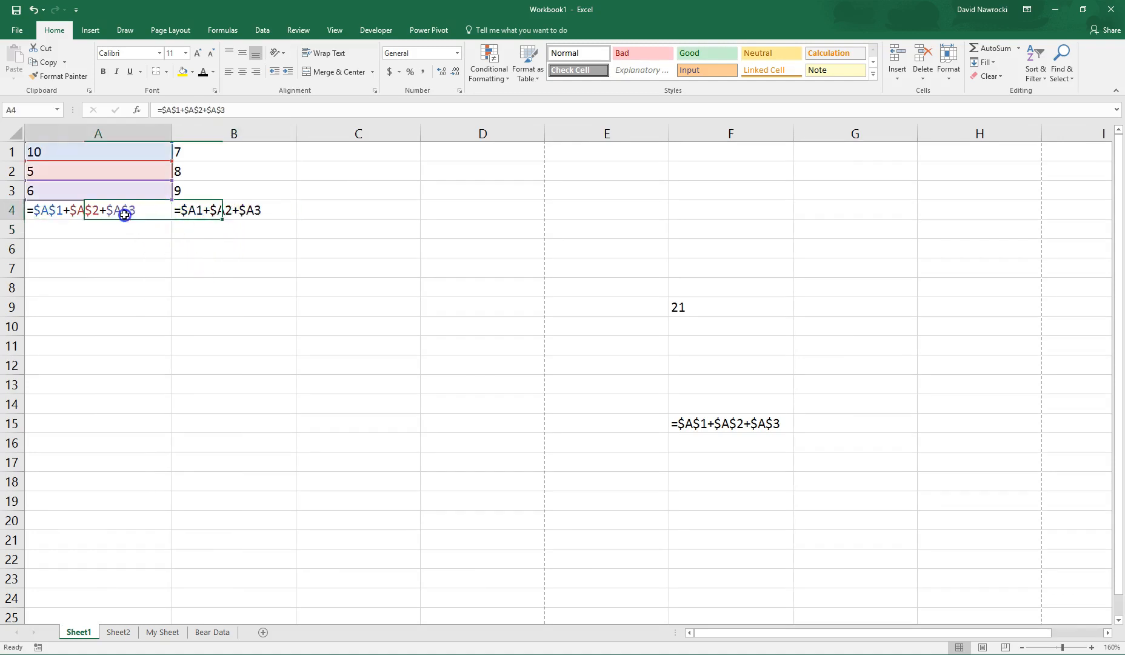
pyautogui.doubleClick(710, 423)
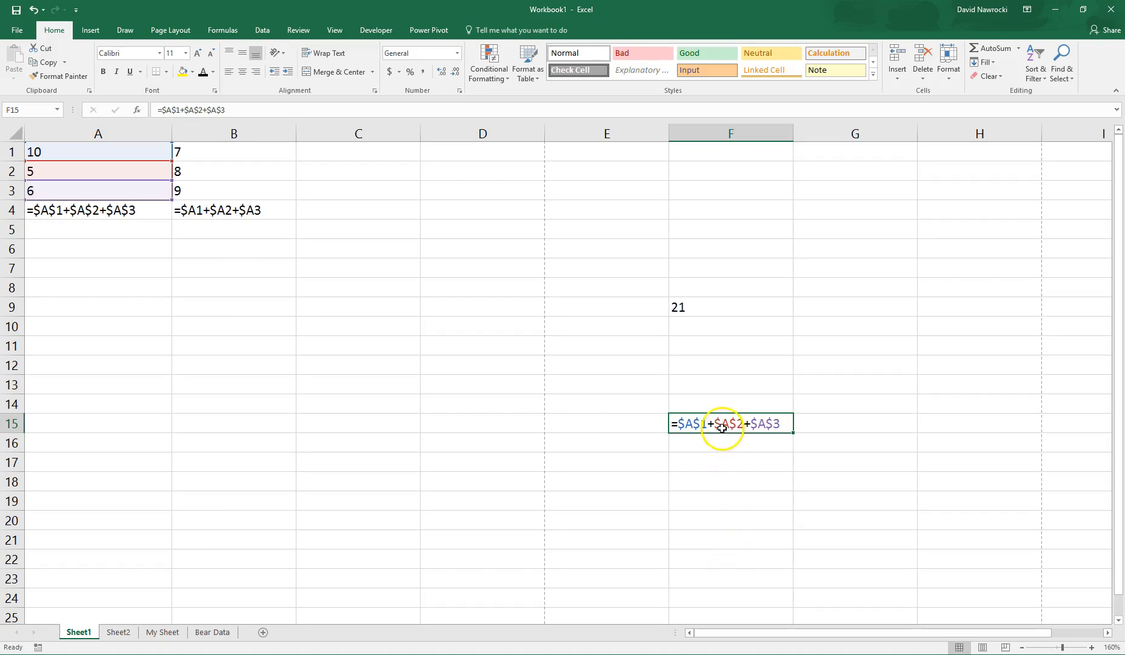
pyautogui.doubleClick(262, 211)
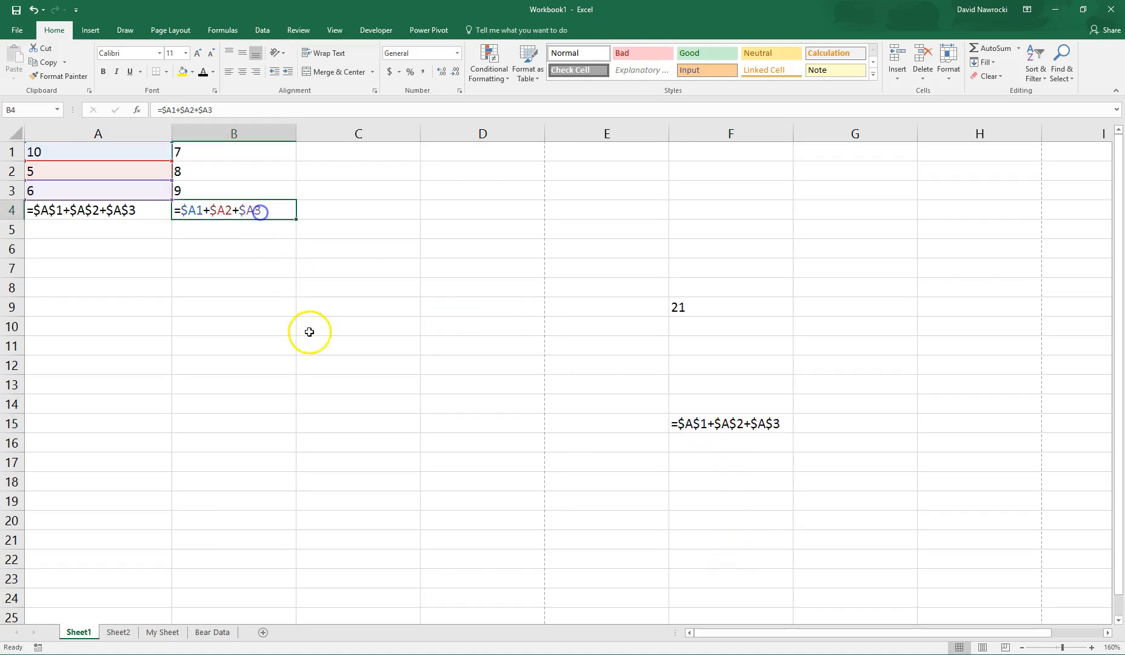
pyautogui.doubleClick(129, 210)
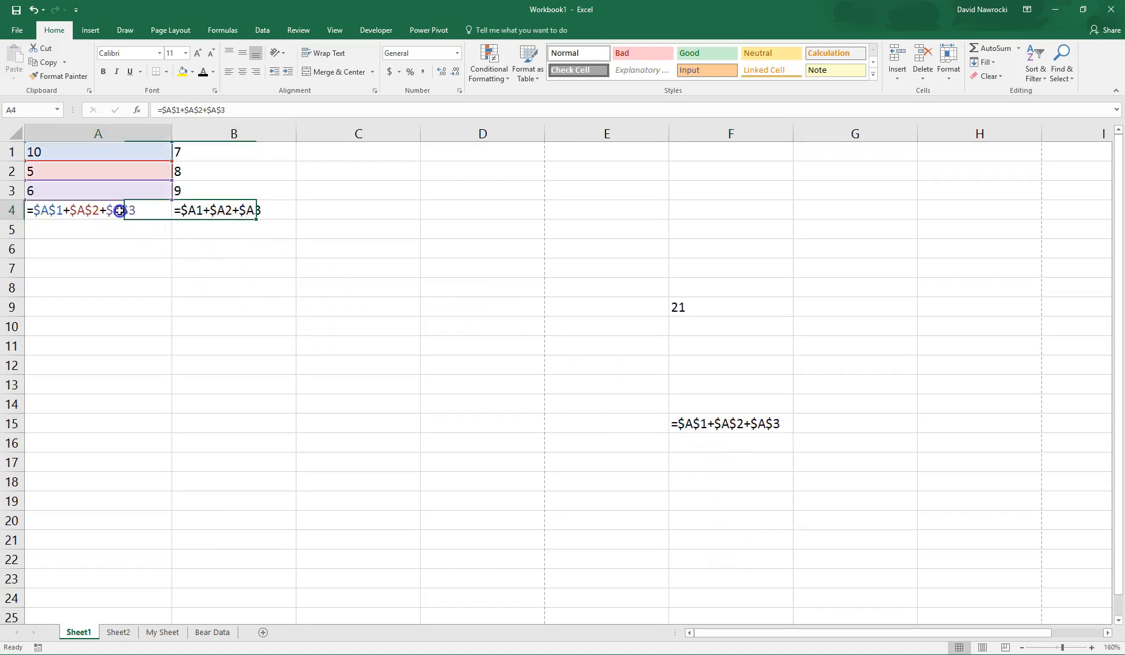
pyautogui.doubleClick(722, 424)
pyautogui.click(442, 349)
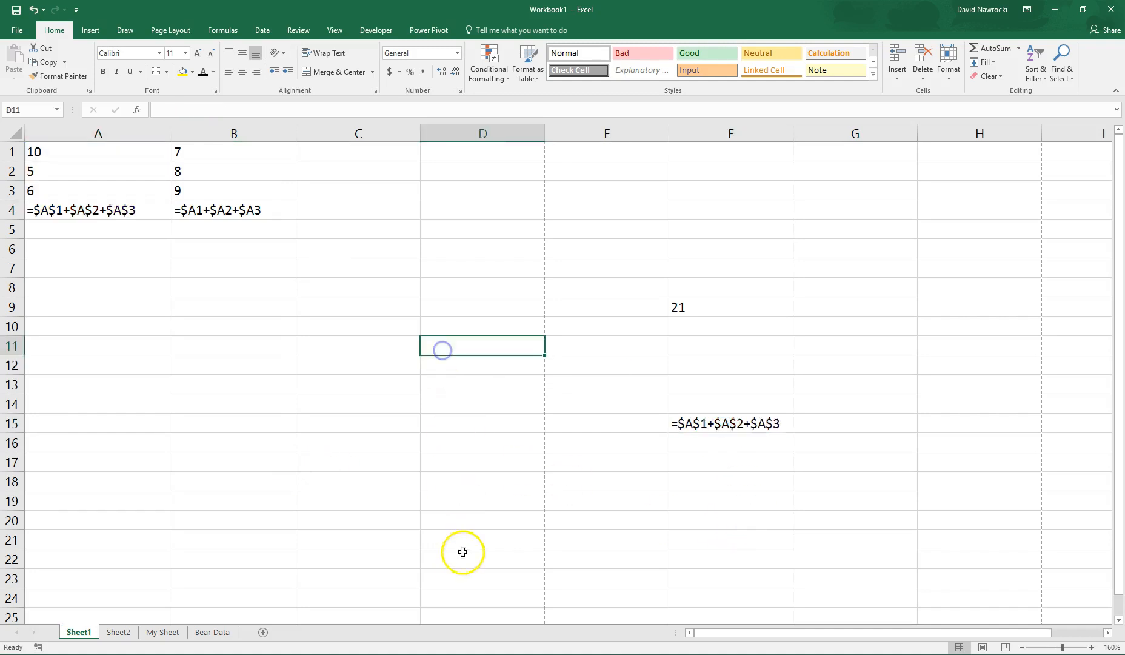
pyautogui.doubleClick(733, 424)
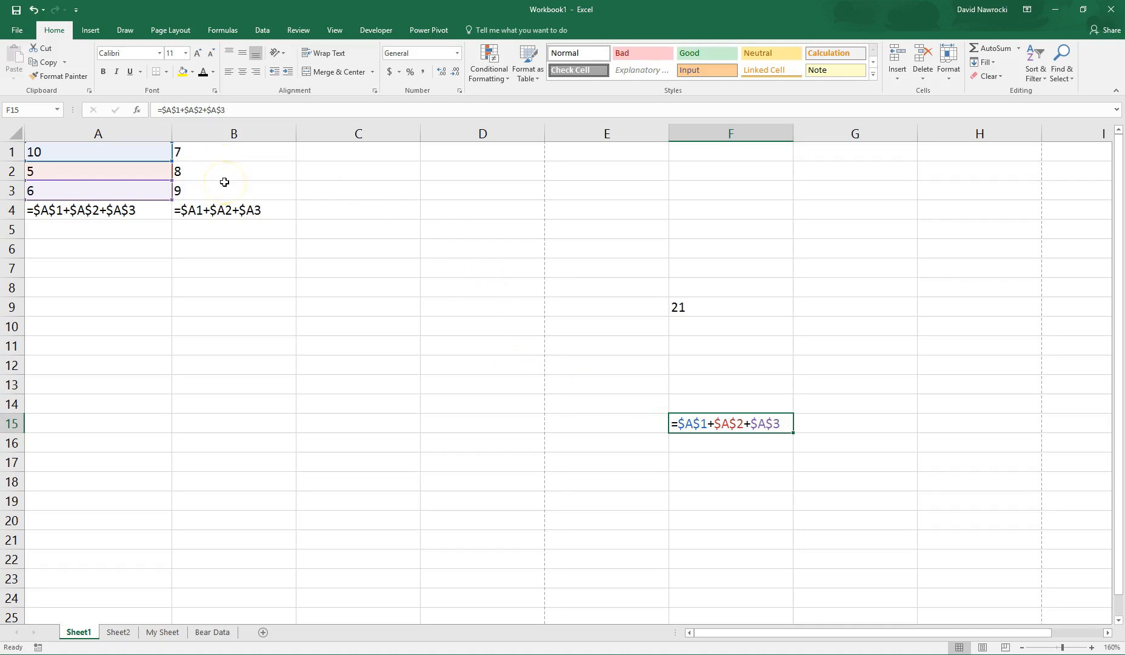
pyautogui.press('Escape')
pyautogui.hotkey('ctrl', '`')
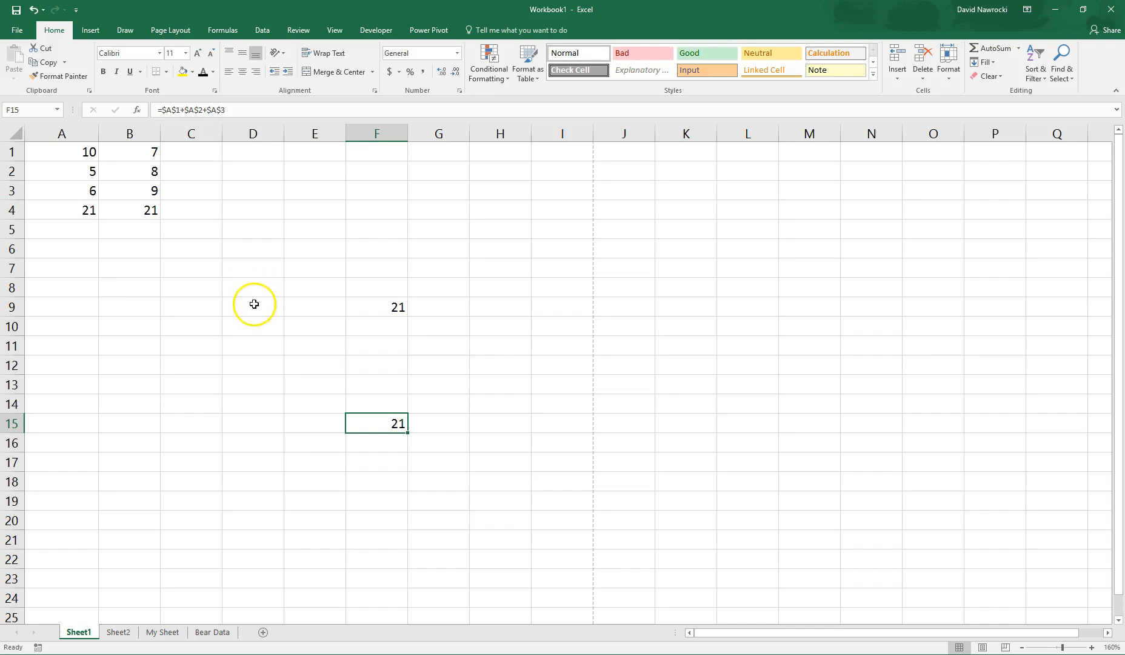
# Step: Delete the contents of A1:F16 and return to cell A1
pyautogui.moveTo(91, 152); pyautogui.dragTo(375, 442)
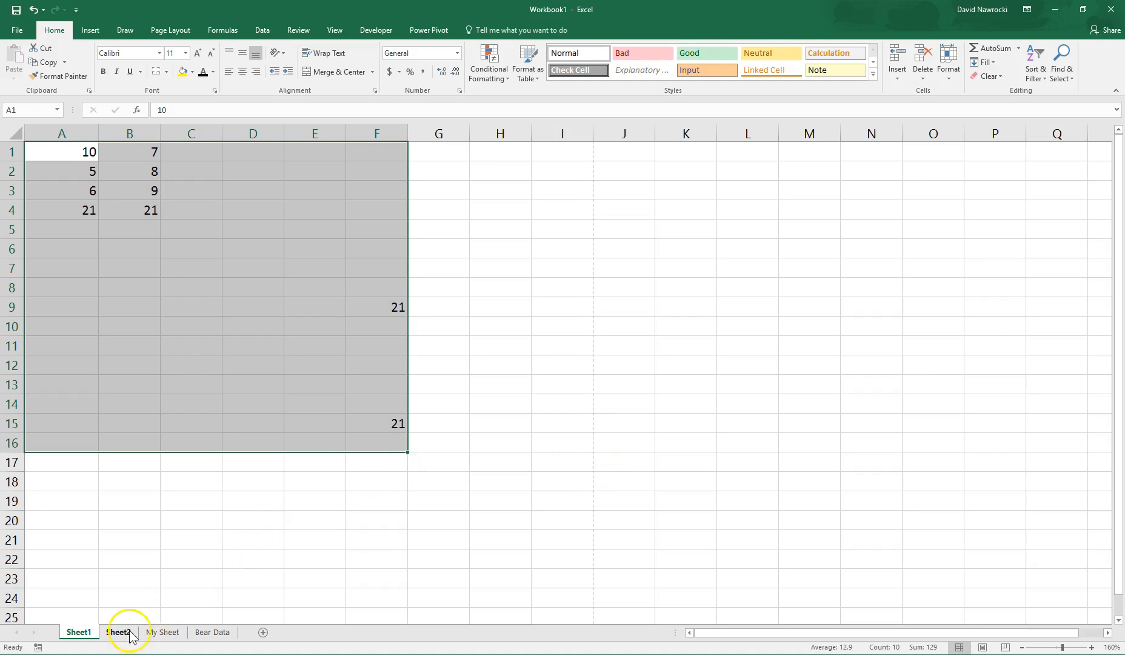
pyautogui.press('Delete')
pyautogui.hotkey('ctrl', 'Home')
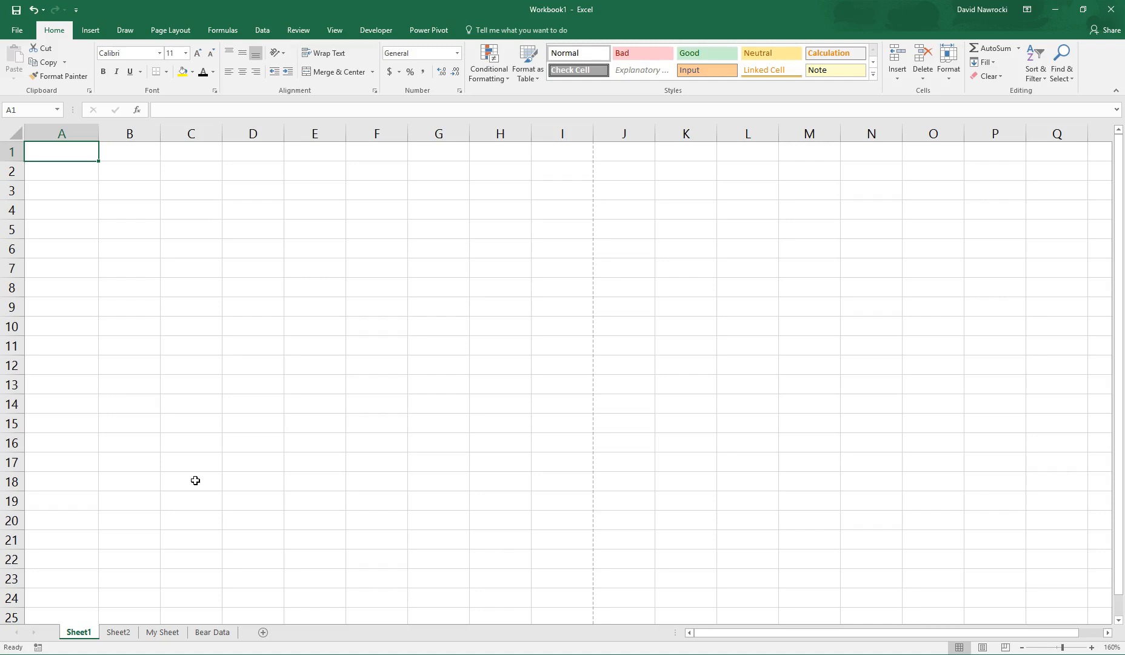
# Step: Enter 1 in A1 and 2 in A2, and select both cells
pyautogui.write('1')
pyautogui.press('Return')
pyautogui.write('2')
pyautogui.press('Return')
pyautogui.press('Up')
pyautogui.press('Up')
pyautogui.hotkey('shift', 'Down')
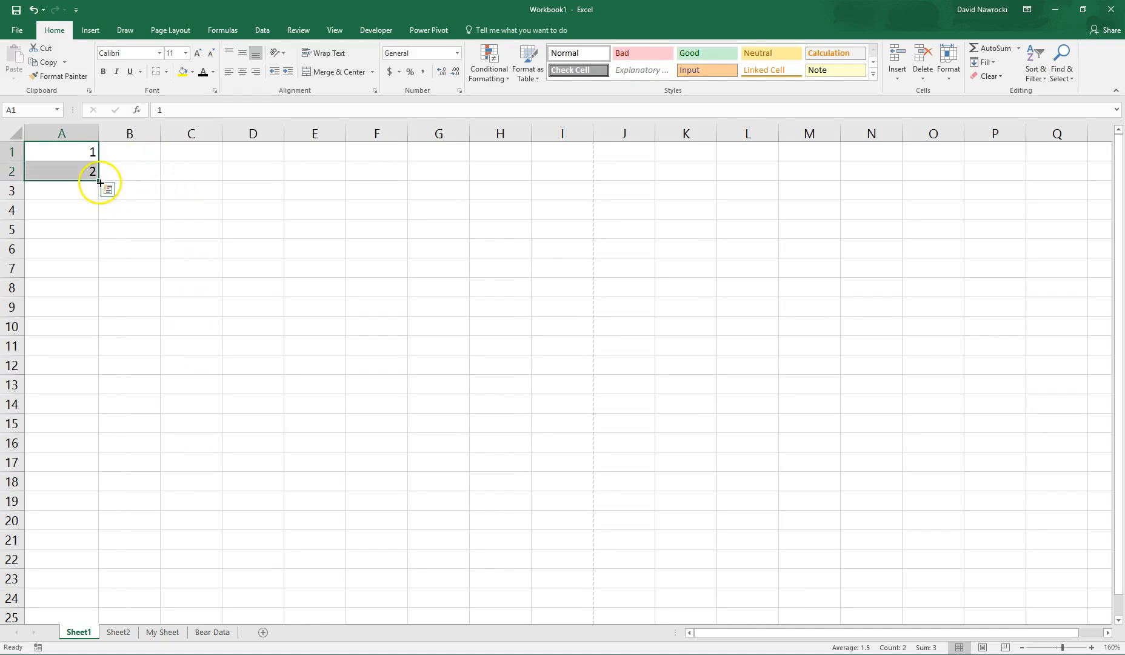
# Step: Extend the number series down to A10 and move the numbers to B1:B10
pyautogui.moveTo(99, 180); pyautogui.dragTo(92, 337)
pyautogui.moveTo(67, 147); pyautogui.dragTo(66, 332)
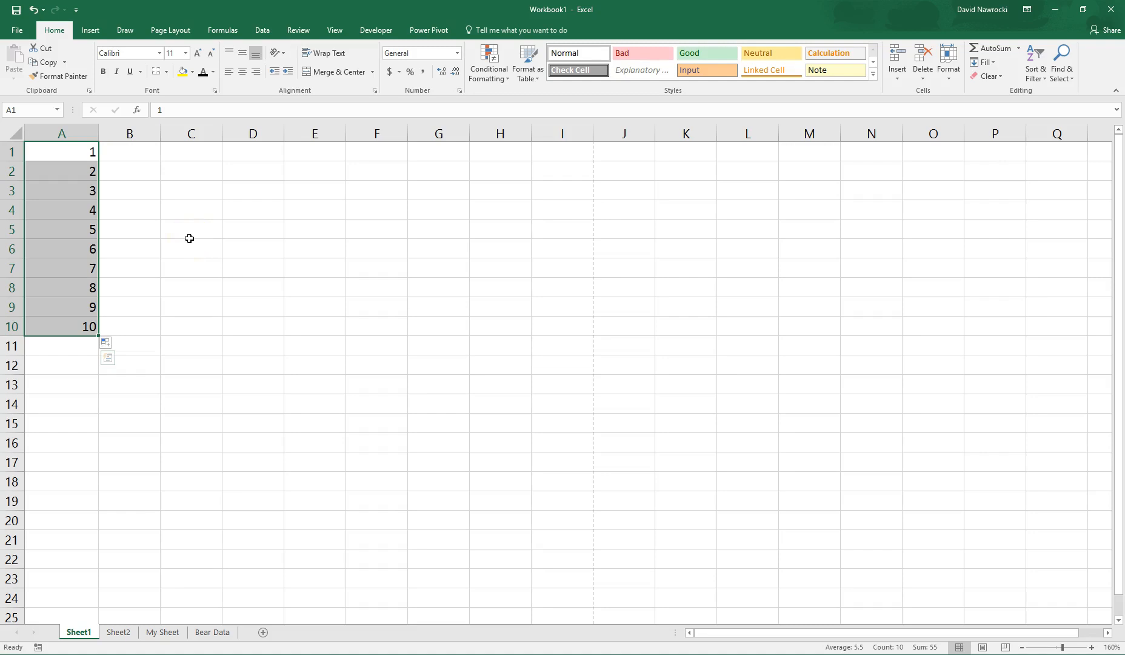
pyautogui.hotkey('ctrl', 'c')
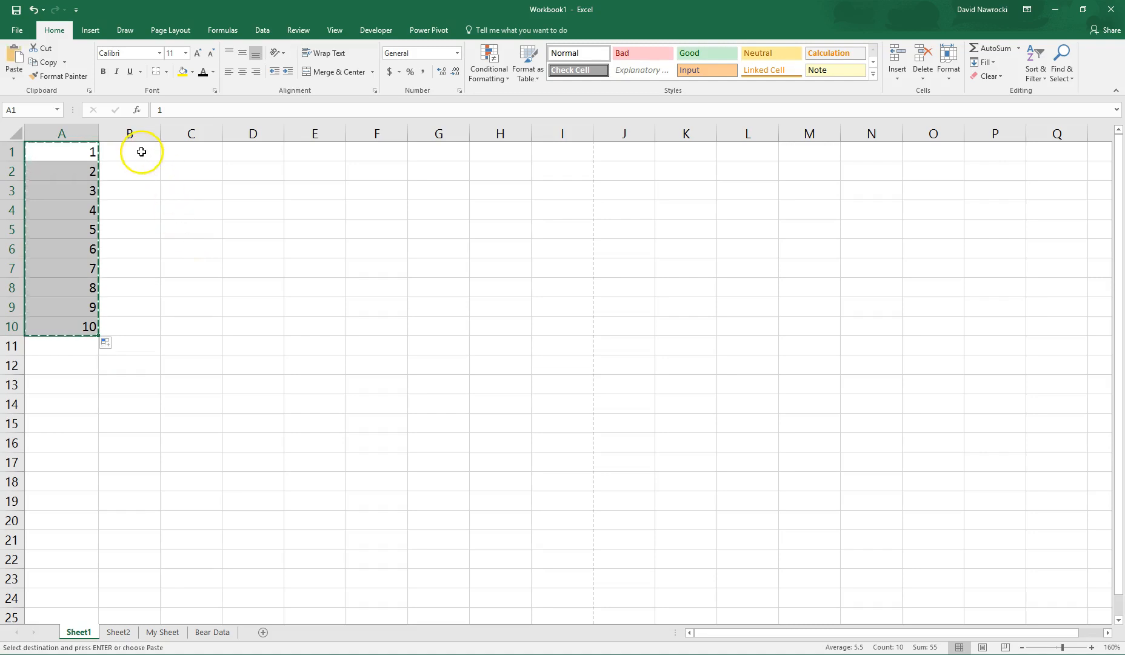
pyautogui.click(141, 151)
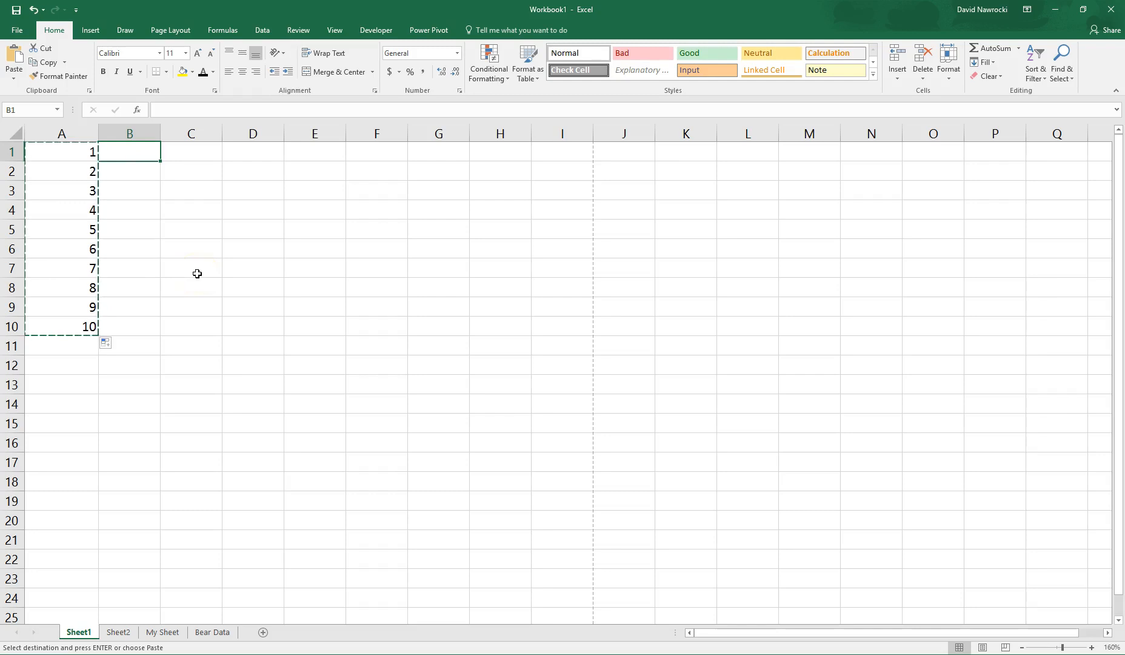
pyautogui.hotkey('ctrl', 'v')
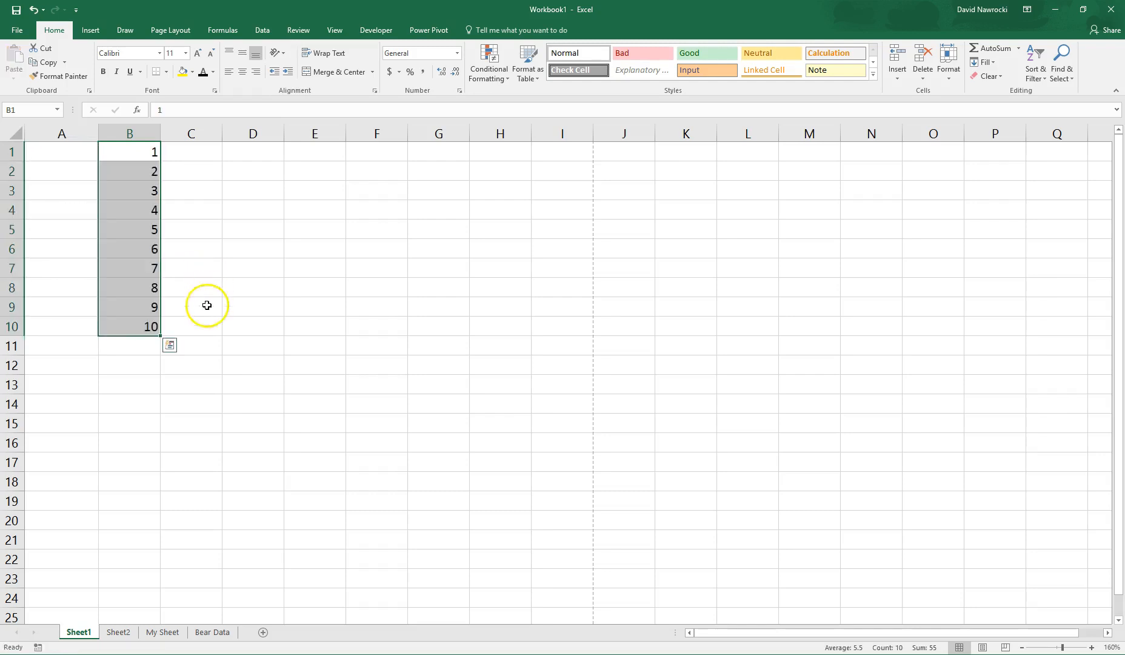
# Step: Enter the label "Total:" in A11 and move to B11
pyautogui.click(60, 345)
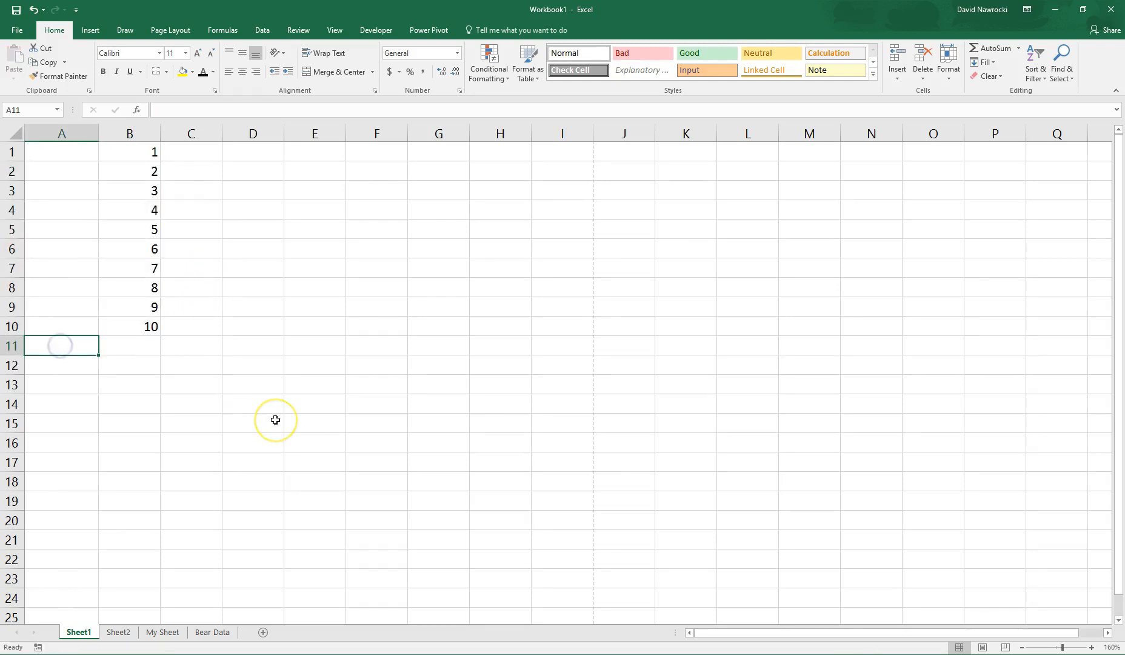
pyautogui.press('Right')
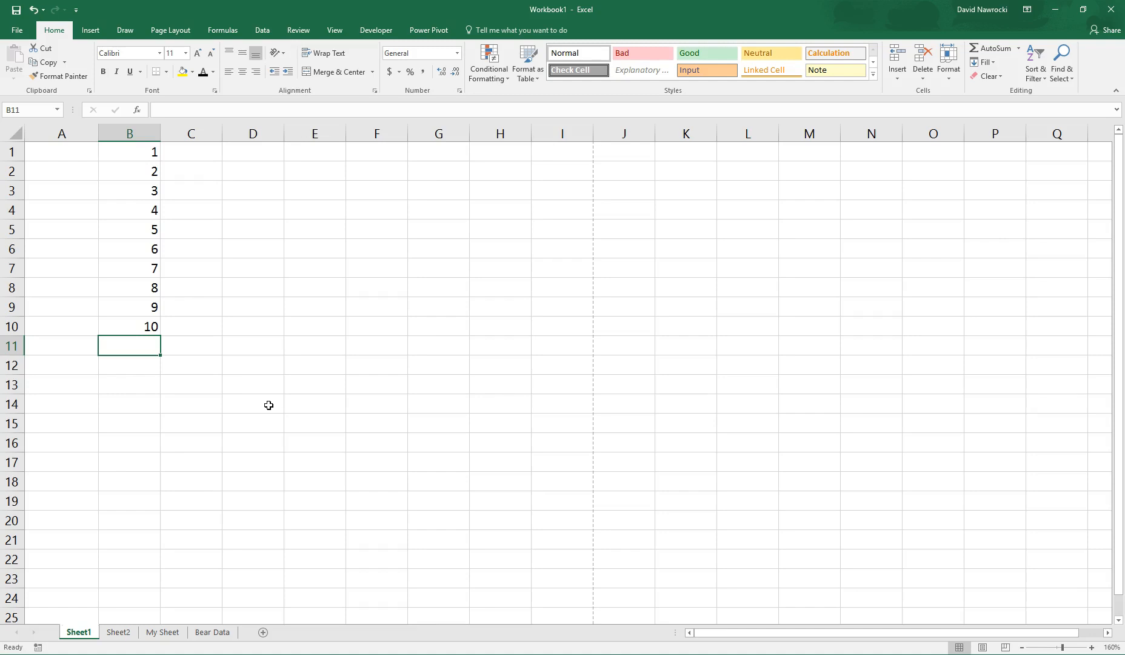
pyautogui.press('Left')
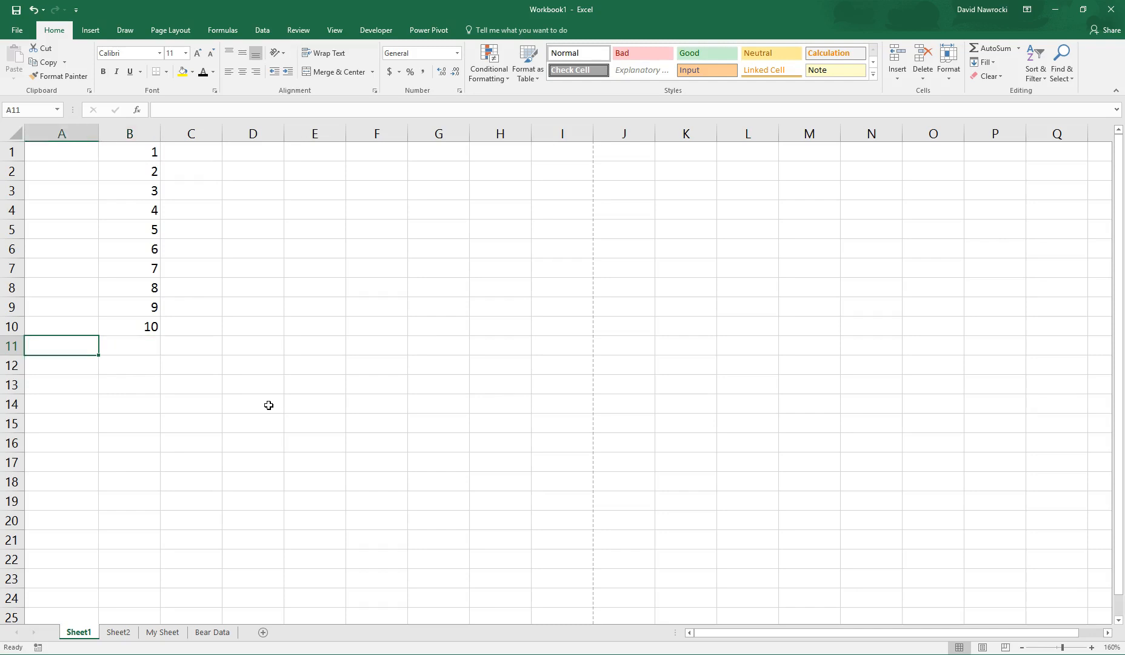
pyautogui.write('Total')
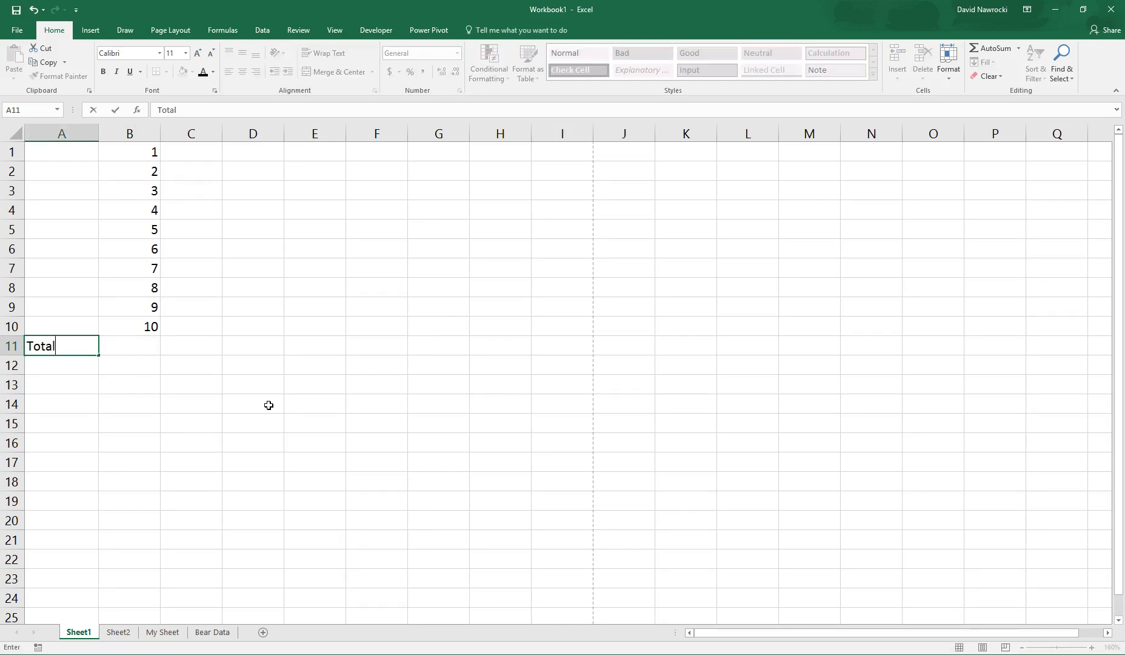
pyautogui.write(':')
pyautogui.press('Tab')
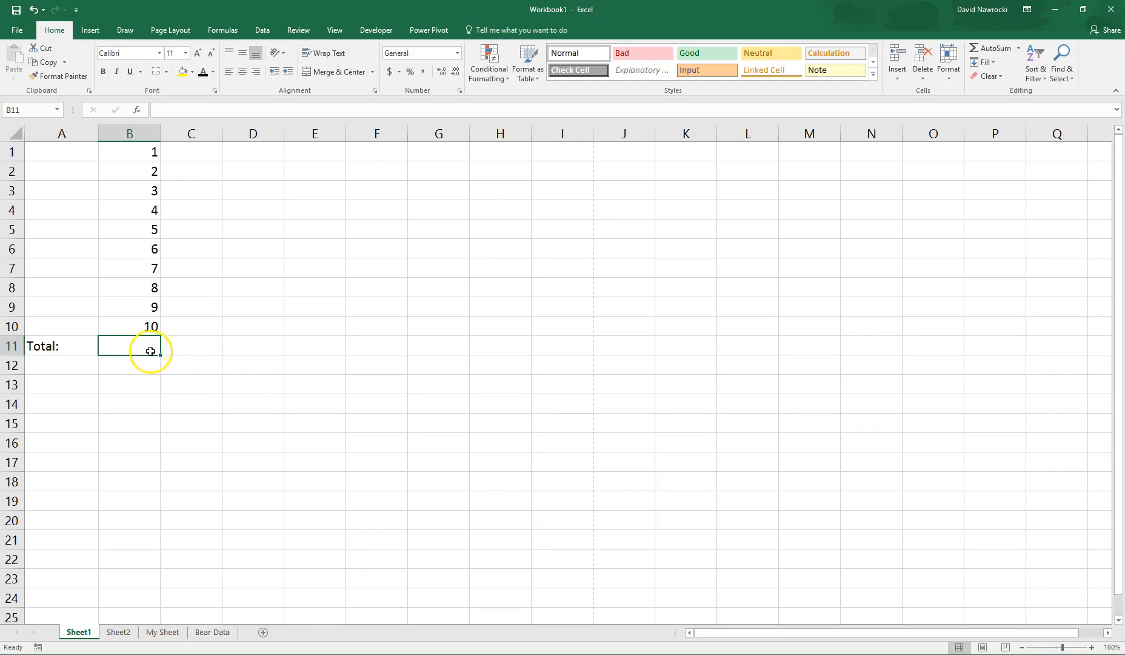
# Step: Start inserting a function in B11 and examine the available function categories and the most recently used functions
pyautogui.click(137, 110)
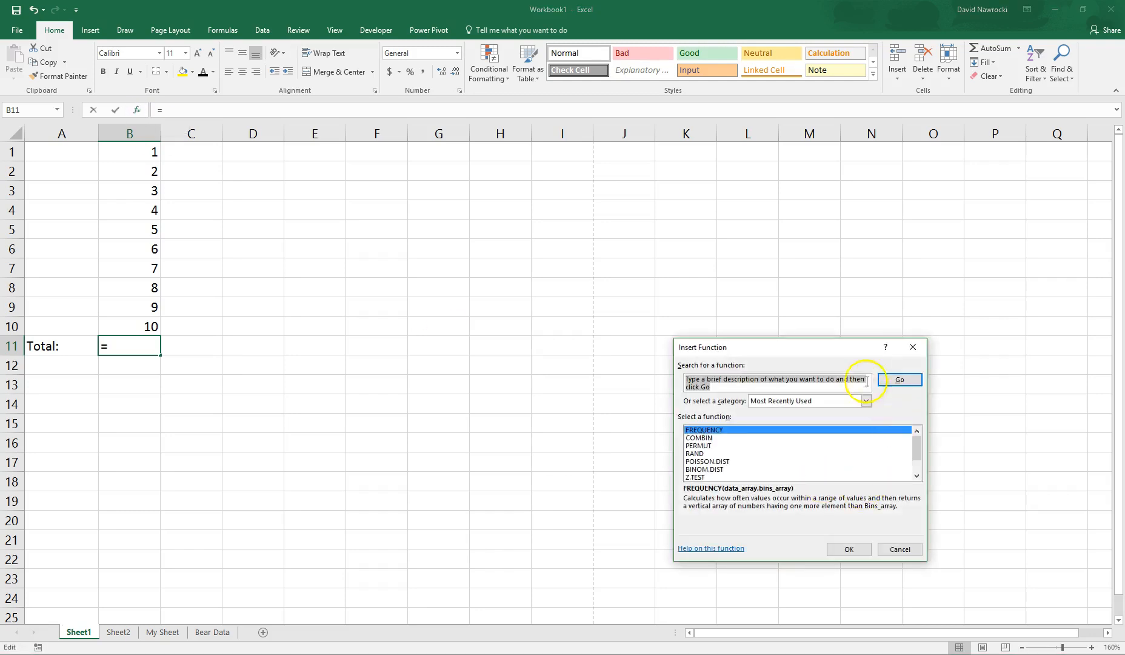
pyautogui.moveTo(833, 349); pyautogui.dragTo(645, 176)
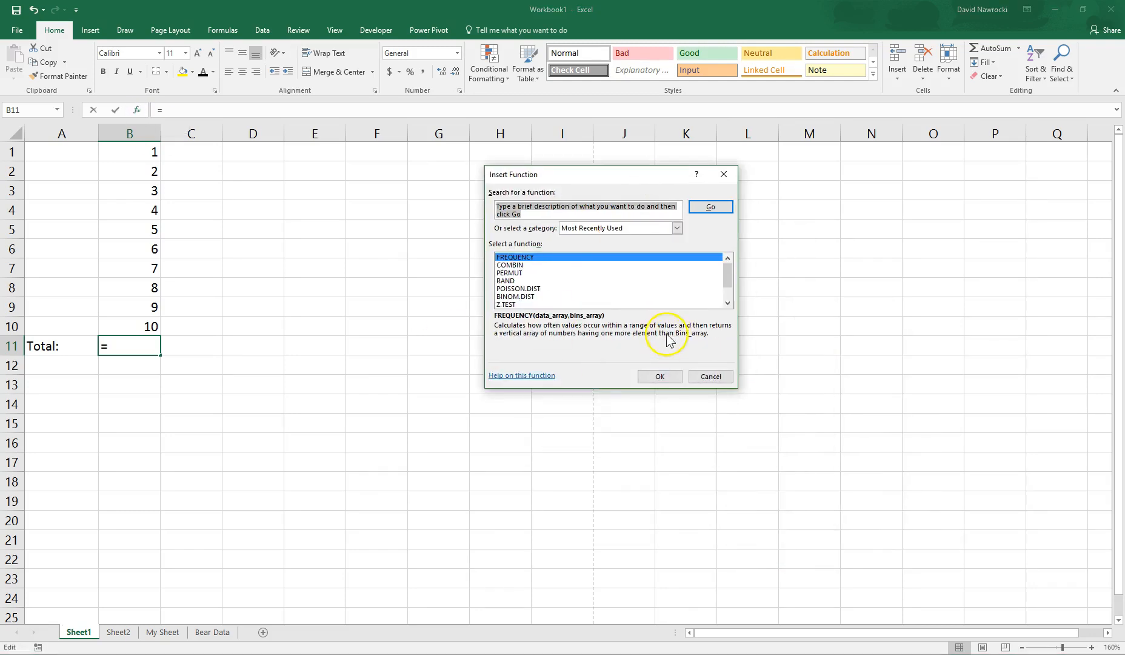
pyautogui.click(728, 276)
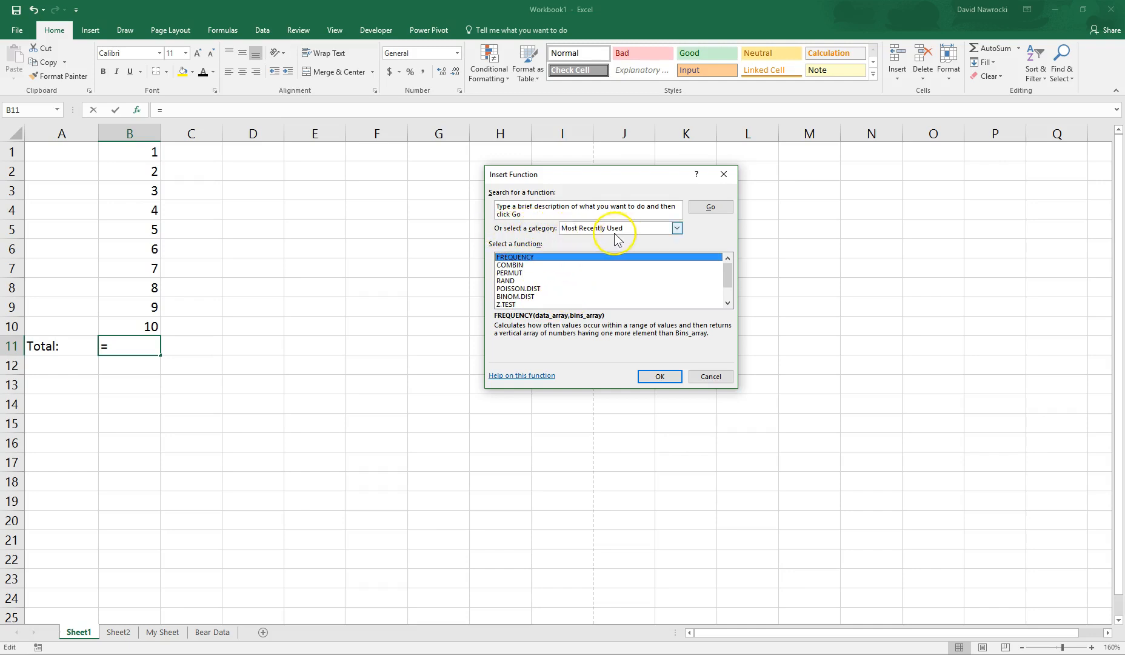
pyautogui.click(677, 228)
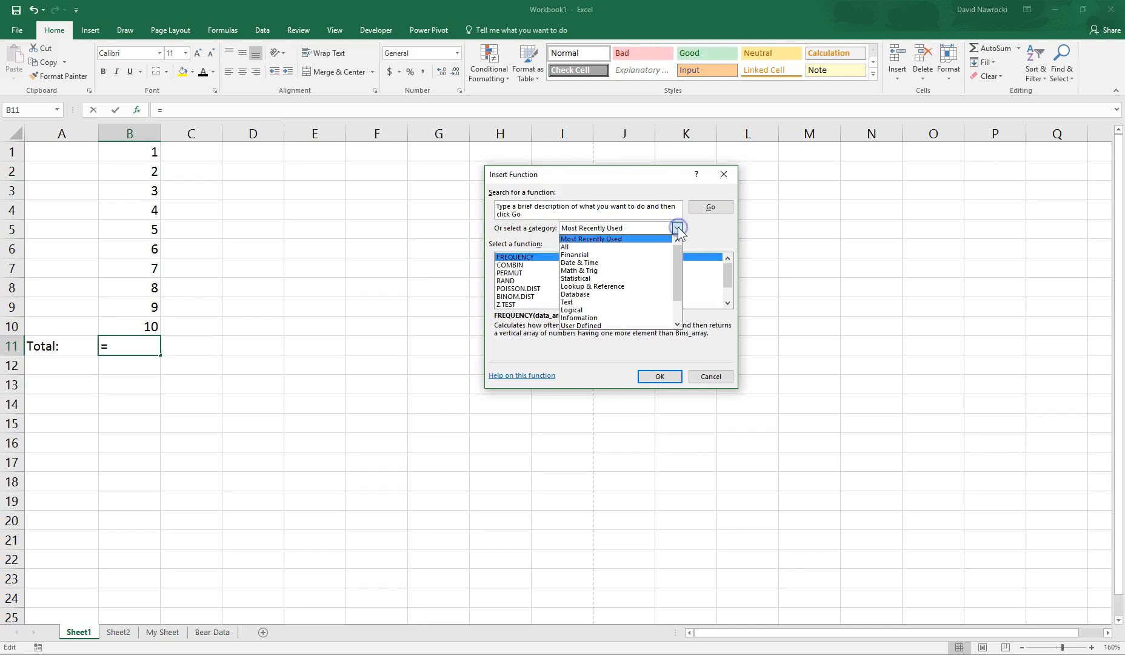
pyautogui.click(653, 258)
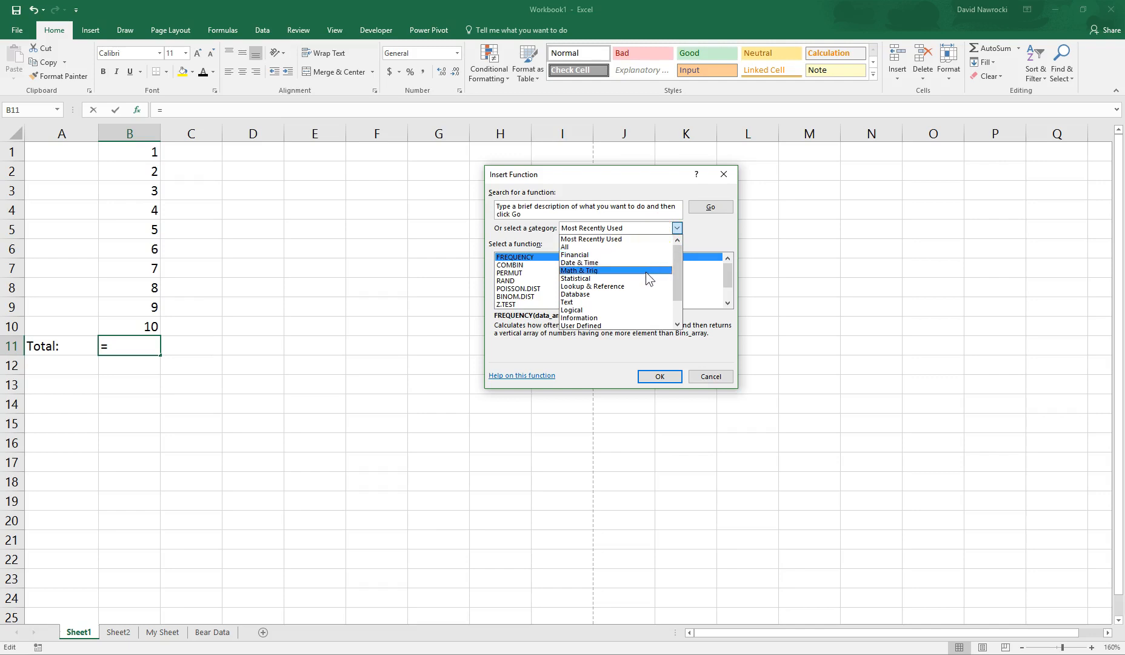
pyautogui.moveTo(647, 282); pyautogui.dragTo(681, 262)
pyautogui.click(696, 231)
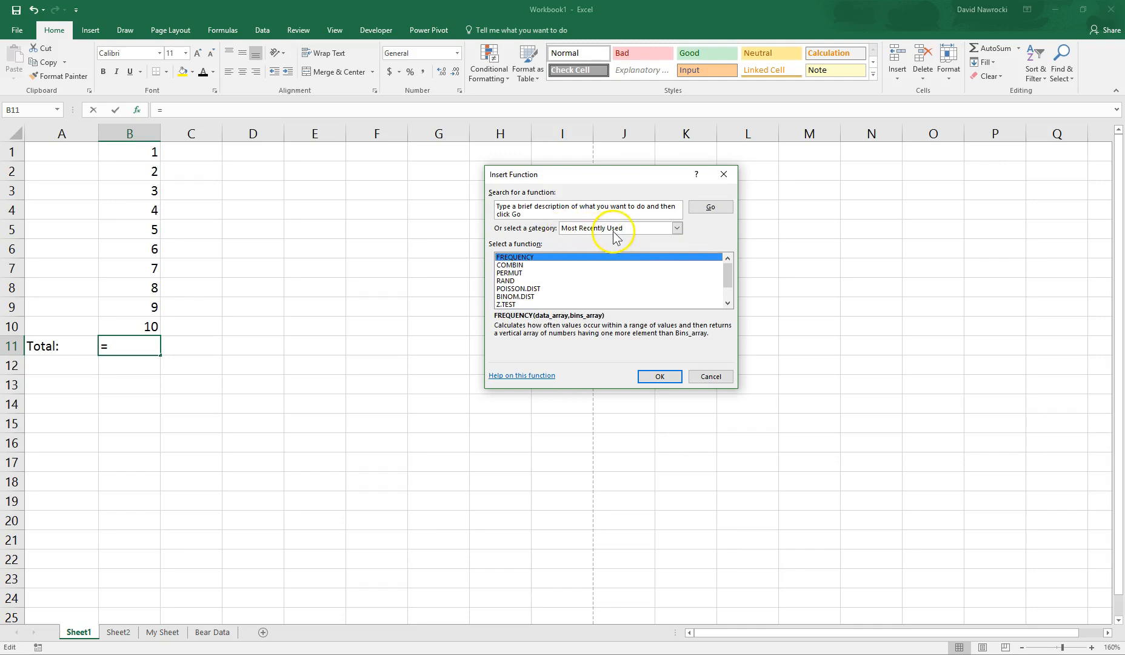
pyautogui.moveTo(730, 274)
pyautogui.mouseDown()
pyautogui.moveTo(732, 289)
pyautogui.moveTo(735, 266)
pyautogui.mouseUp()
# Step: Search the function list for "sum" and select the SUM function
pyautogui.moveTo(497, 209); pyautogui.dragTo(548, 212)
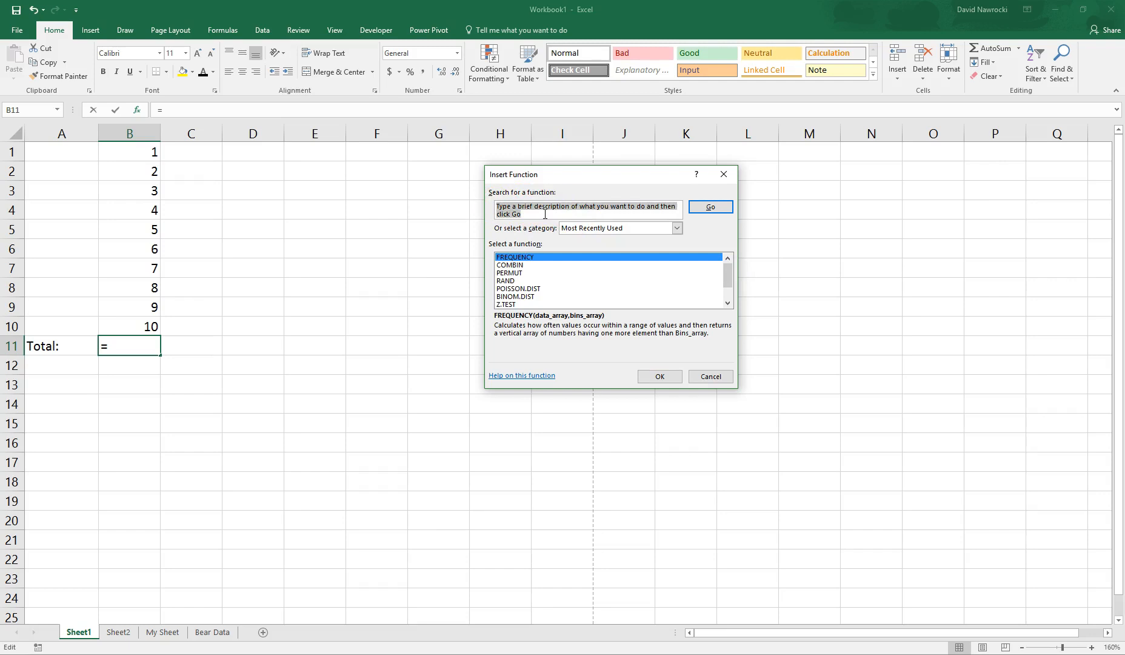
pyautogui.write('sum')
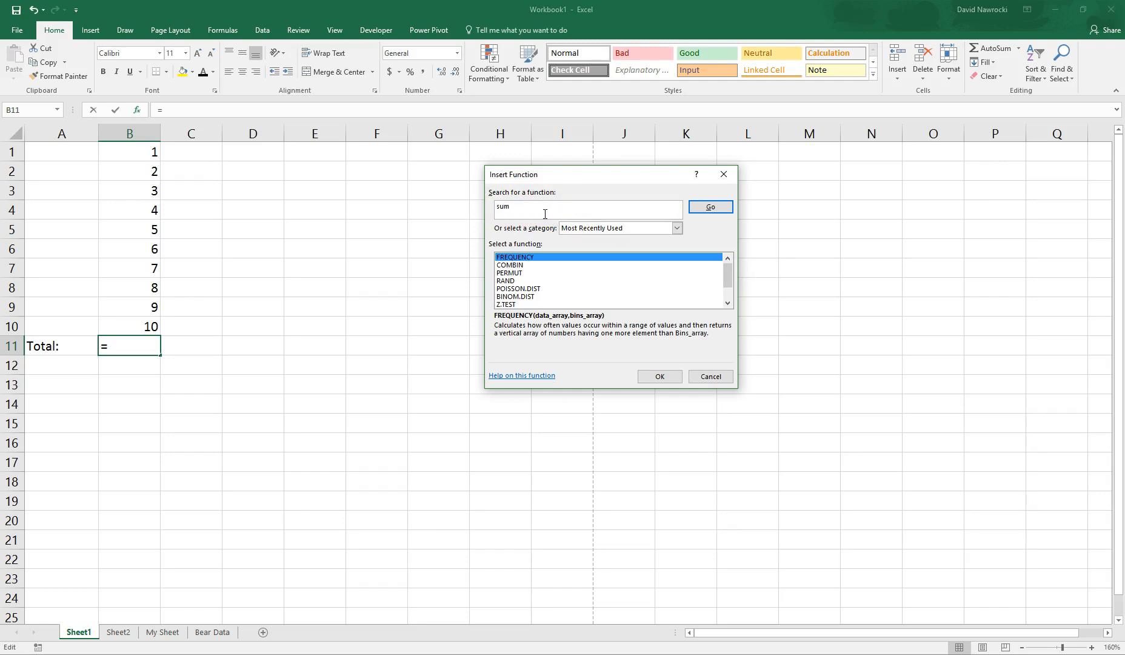
pyautogui.press('Return')
pyautogui.click(531, 257)
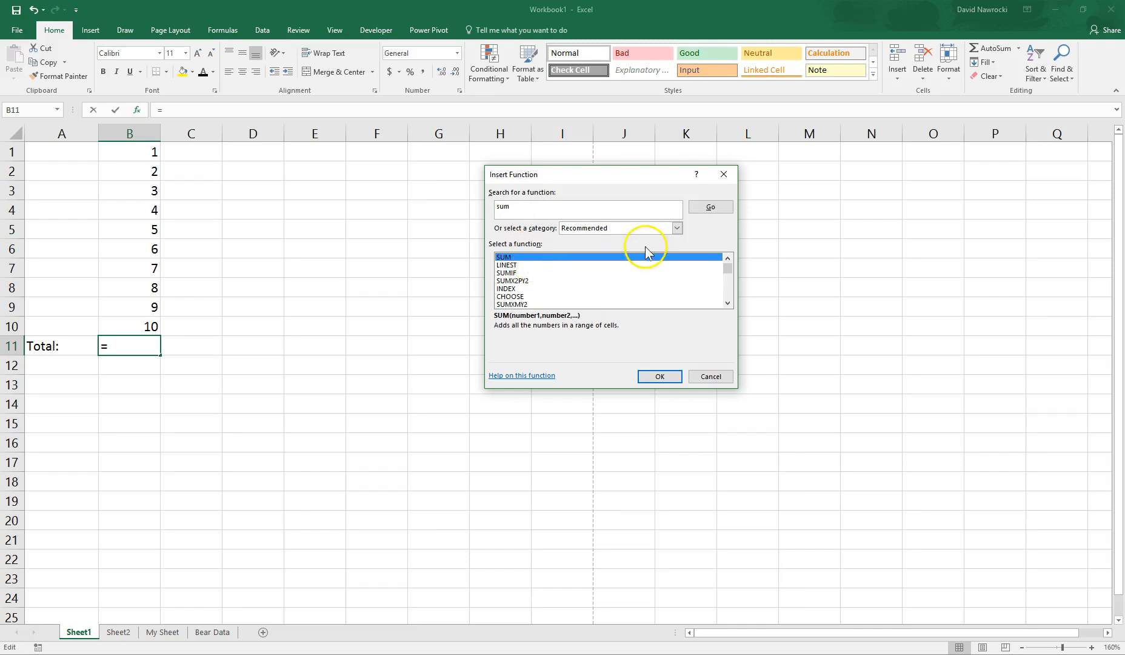
# Step: Show the functions of all categories, browse the alphabetical list and select SUM
pyautogui.click(678, 228)
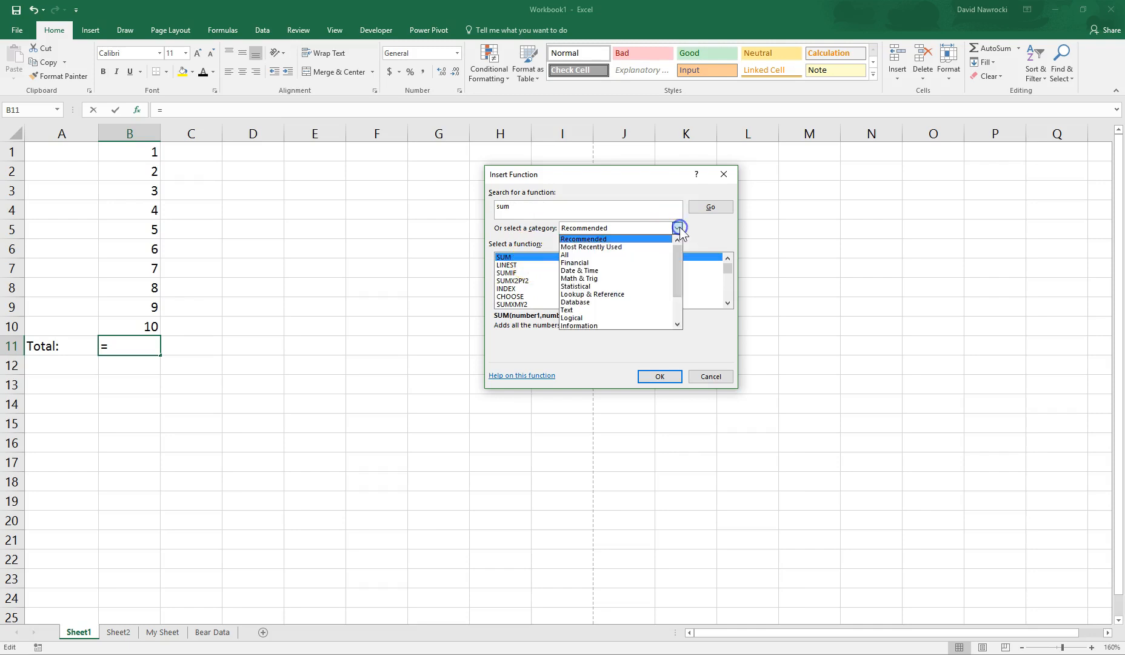
pyautogui.click(640, 258)
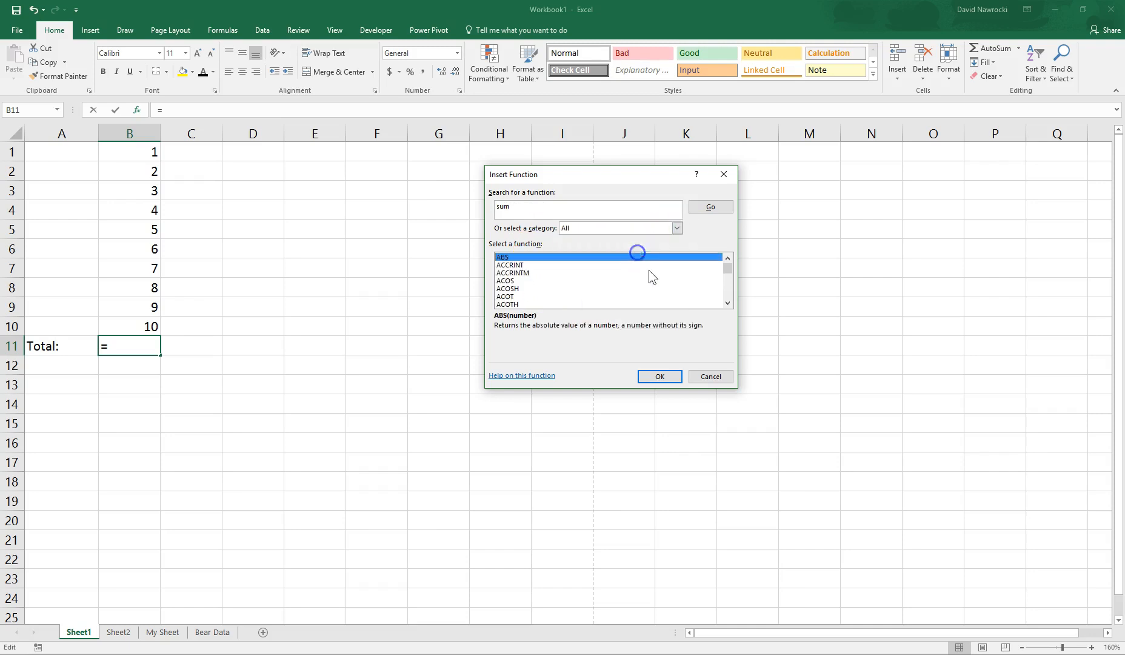
pyautogui.moveTo(730, 266); pyautogui.dragTo(729, 290)
pyautogui.click(728, 304)
pyautogui.click(728, 303)
pyautogui.click(729, 304)
pyautogui.click(729, 258)
pyautogui.click(728, 258)
pyautogui.click(728, 258)
pyautogui.click(728, 303)
pyautogui.moveTo(728, 302); pyautogui.dragTo(728, 303)
pyautogui.click(505, 273)
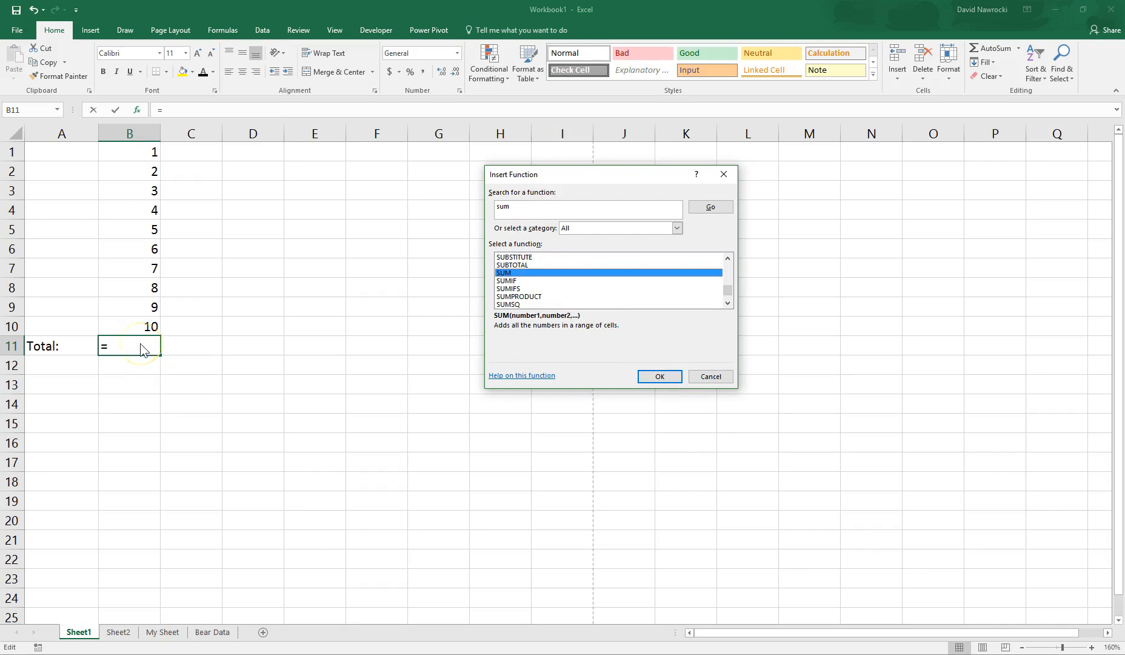
# Step: Insert the SUM function in B11 with the range B1:B10 as its first argument
pyautogui.click(660, 376)
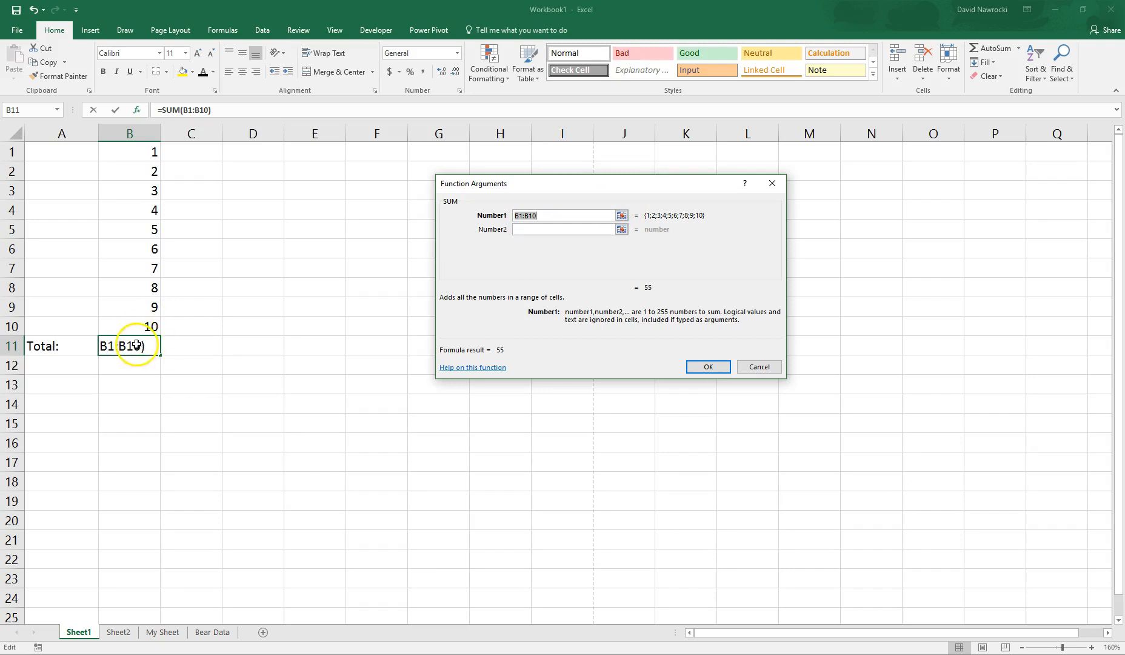
pyautogui.click(622, 216)
pyautogui.moveTo(130, 152); pyautogui.dragTo(131, 329)
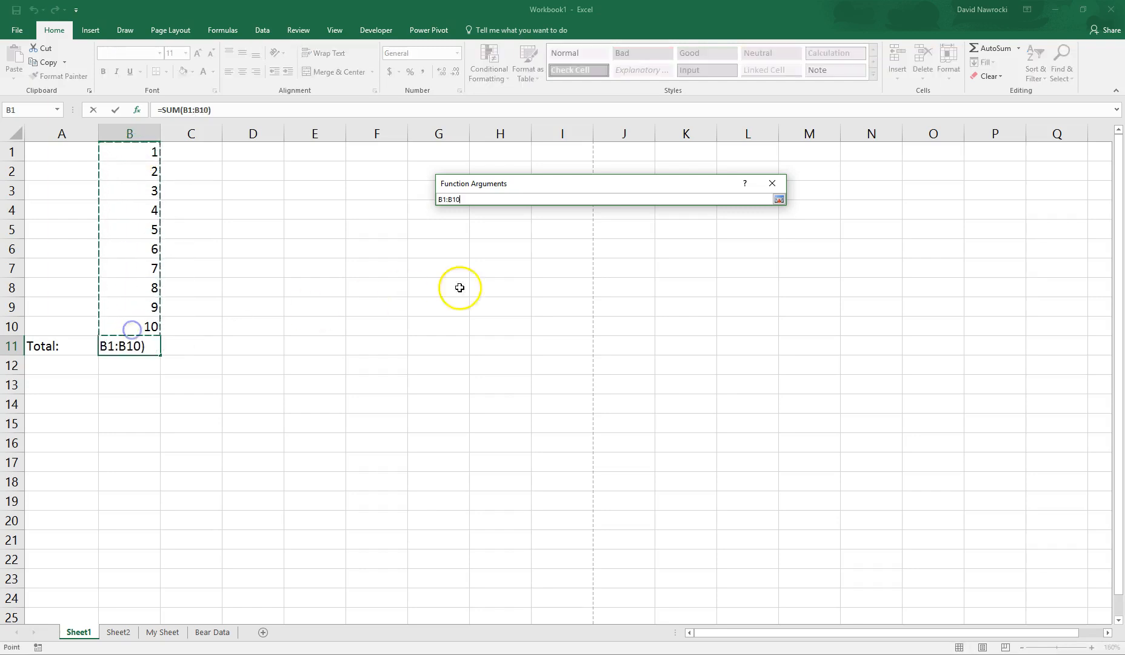
pyautogui.press('Return')
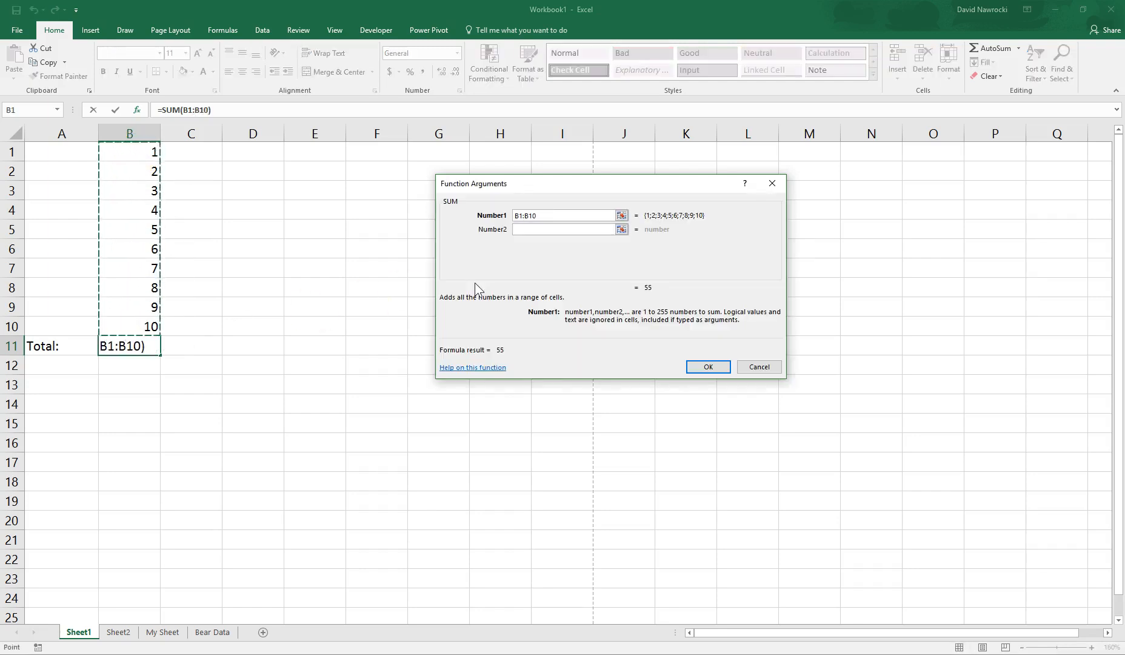
pyautogui.click(708, 366)
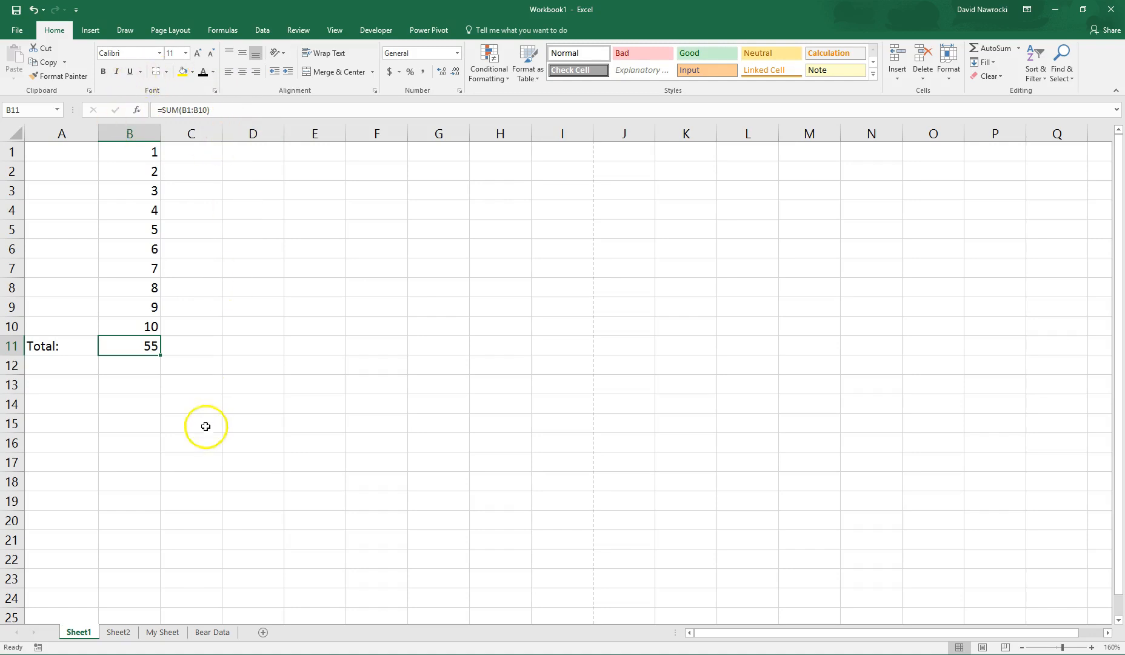
# Step: Examine the SUM formula in B11 and its range reference, leaving B11 selected
pyautogui.press('F2')
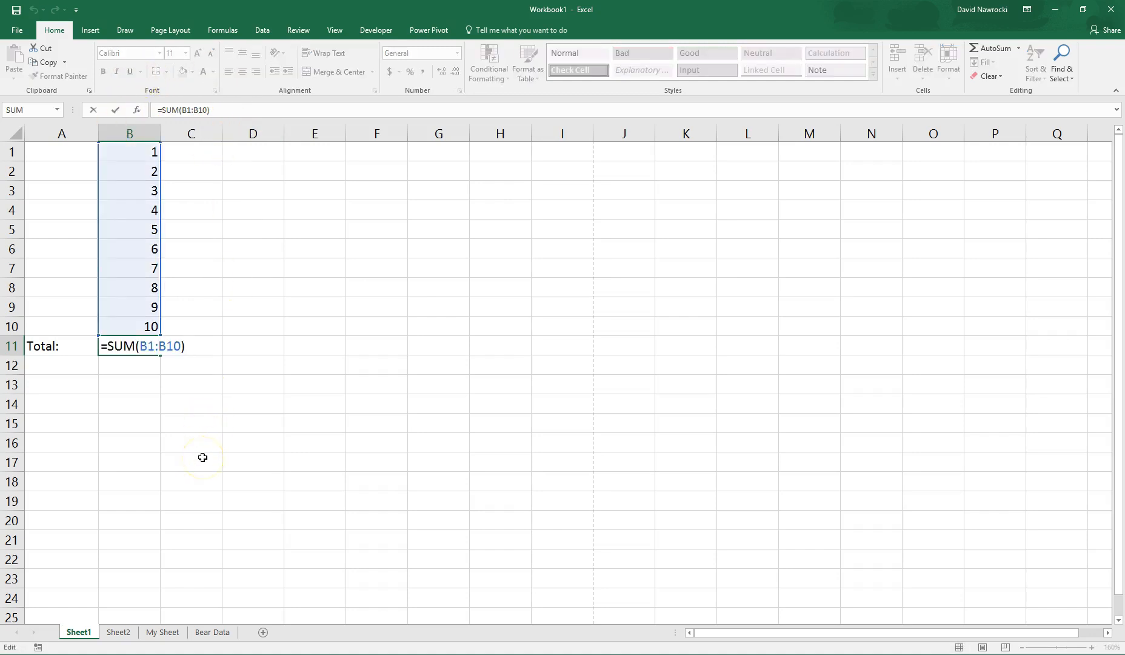
pyautogui.click(153, 346)
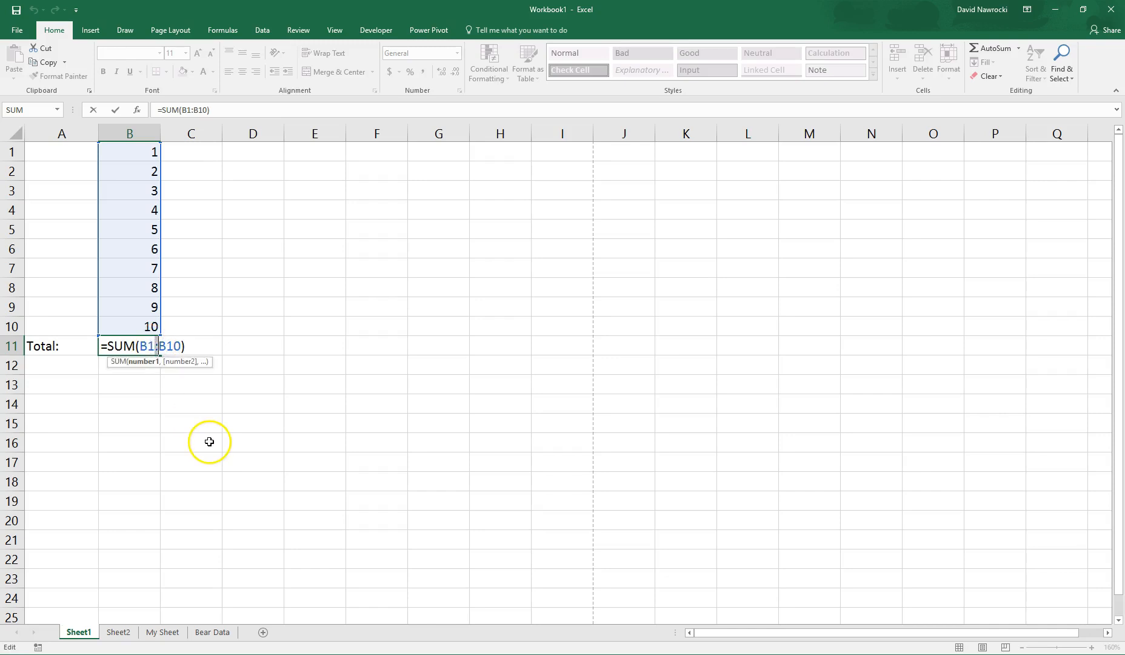
pyautogui.click(200, 347)
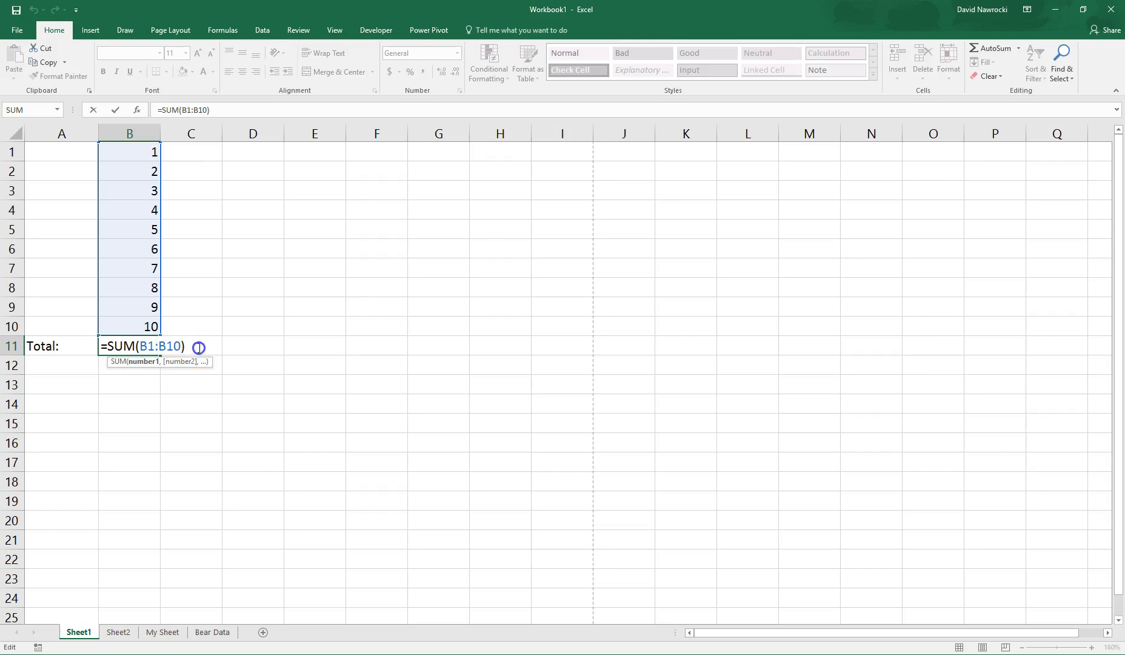
pyautogui.click(122, 368)
pyautogui.click(123, 347)
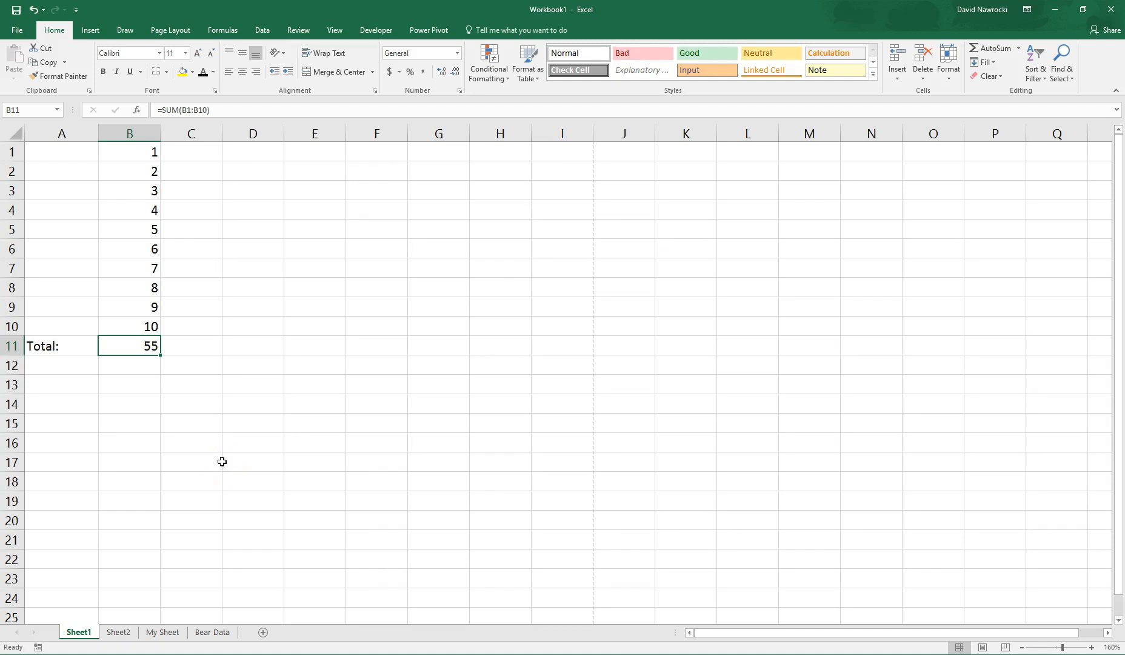
# Step: Delete the contents of B11 and write the formula =sum(B1:B10) there by hand
pyautogui.press('Delete')
pyautogui.write('=sum(')
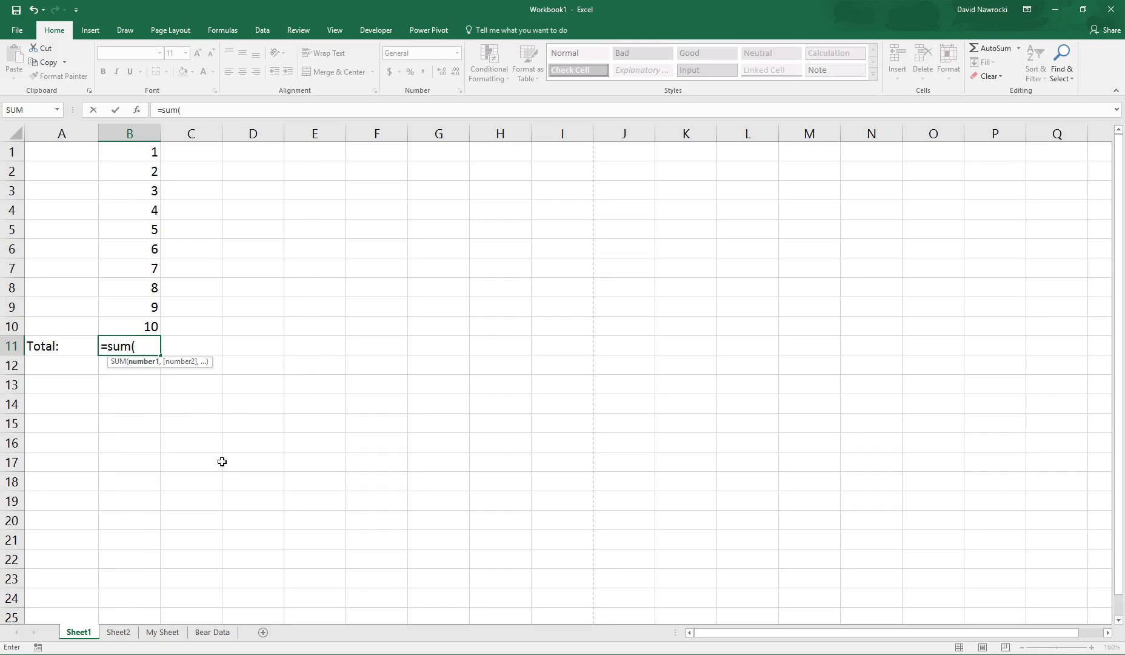
pyautogui.moveTo(141, 154); pyautogui.dragTo(146, 322)
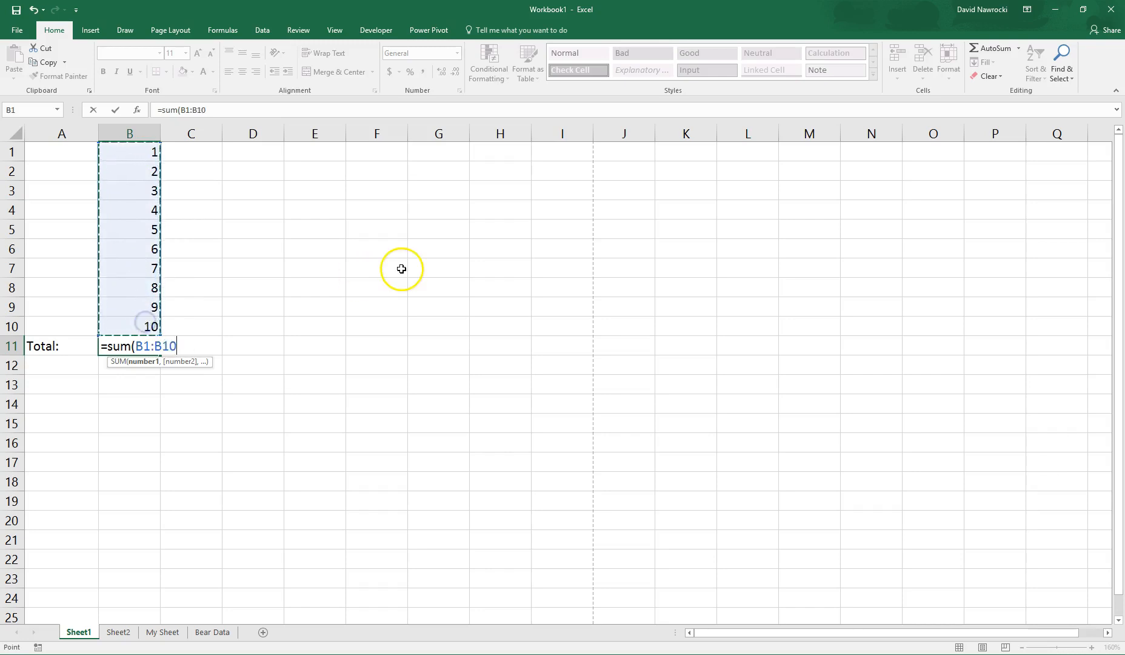
pyautogui.write(')')
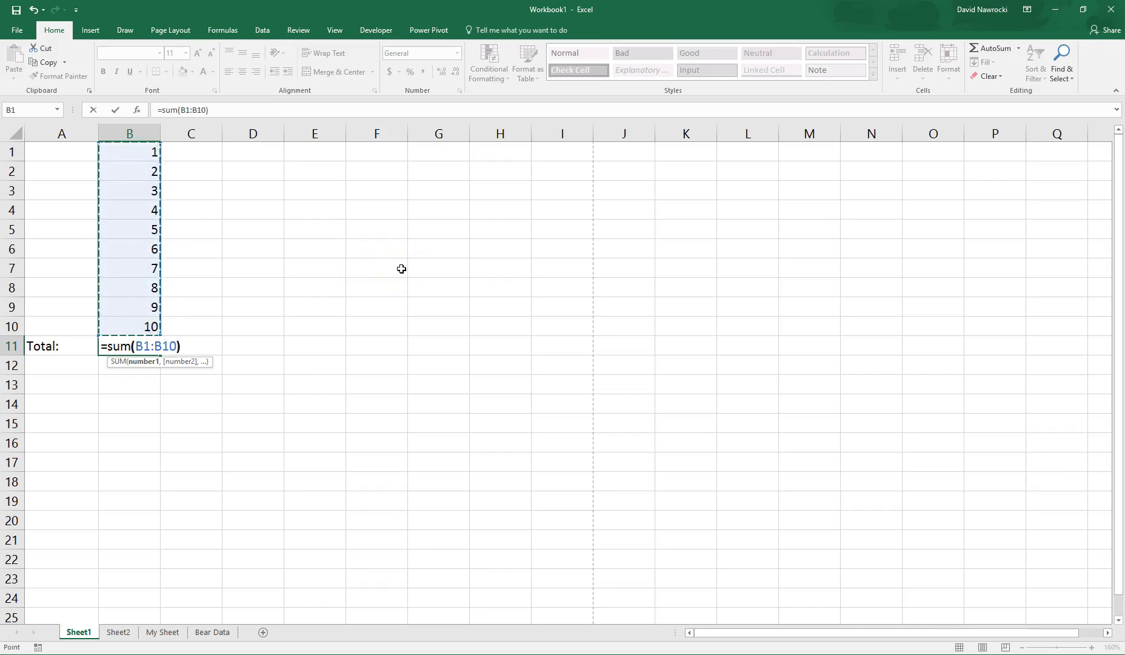
pyautogui.press('Return')
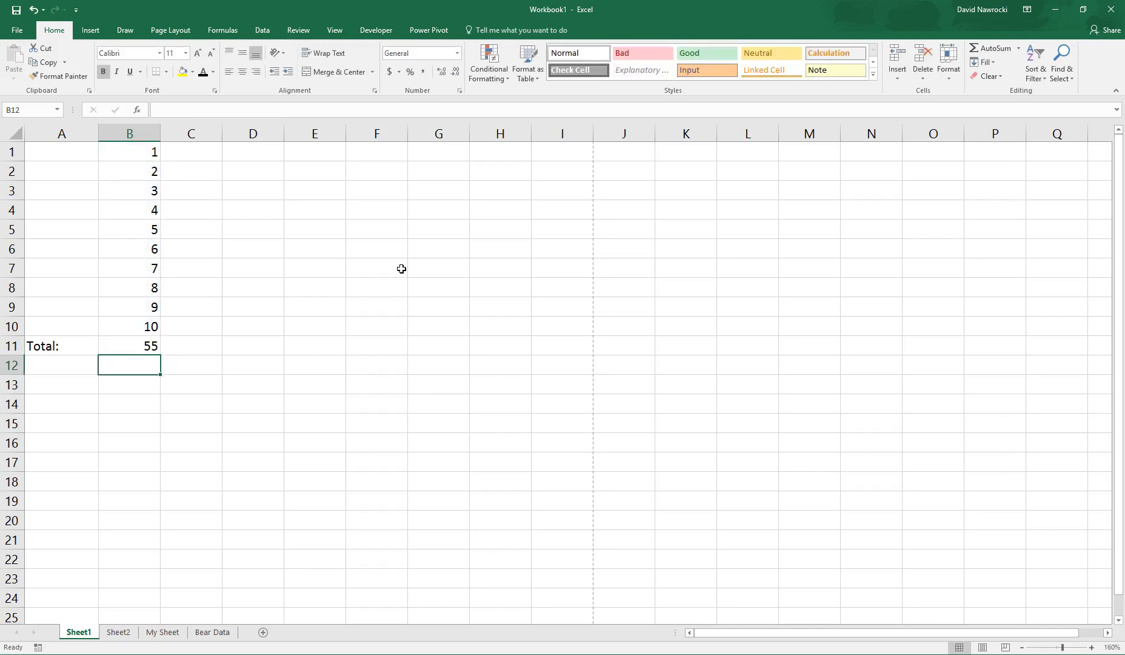
# Step: Replace the colon with a comma in B11's formula so it reads =SUM(B1,B10)
pyautogui.press('Up')
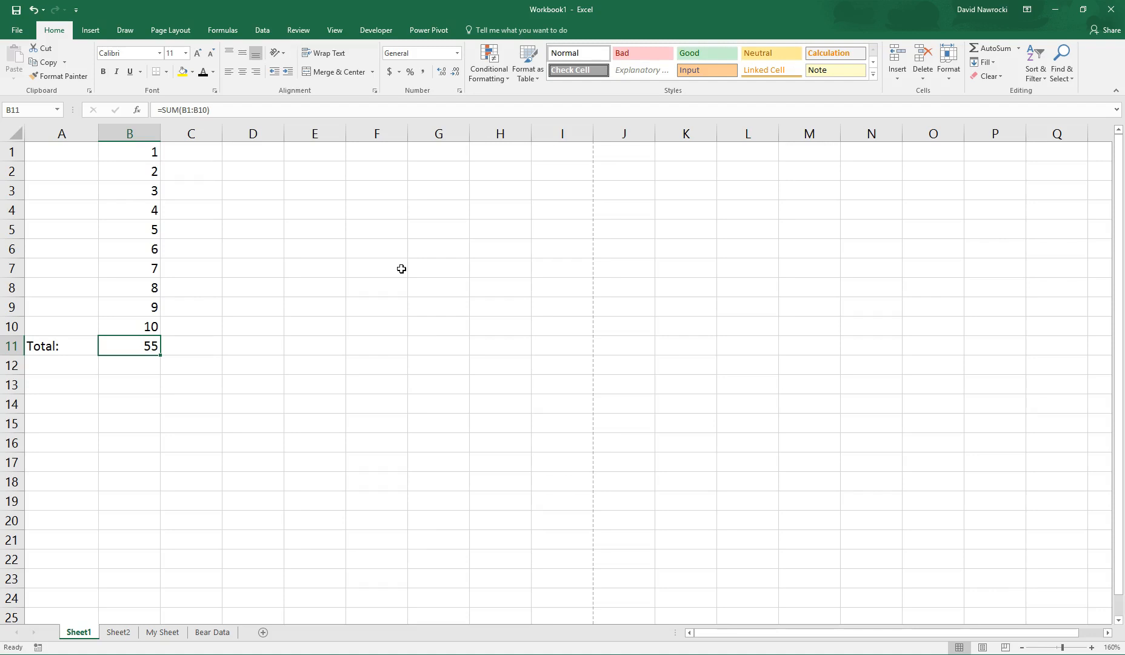
pyautogui.press('F2')
pyautogui.press('Left')
pyautogui.press('Left')
pyautogui.press('Left')
pyautogui.press('Left')
pyautogui.press('Left')
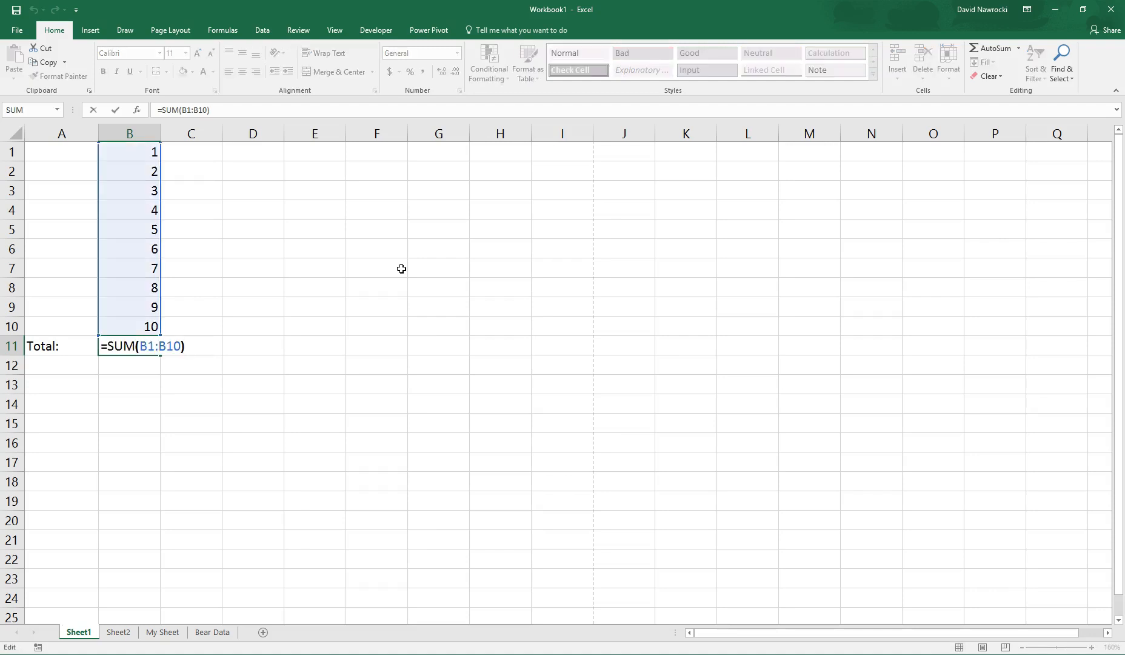
pyautogui.press('Delete')
pyautogui.write(',')
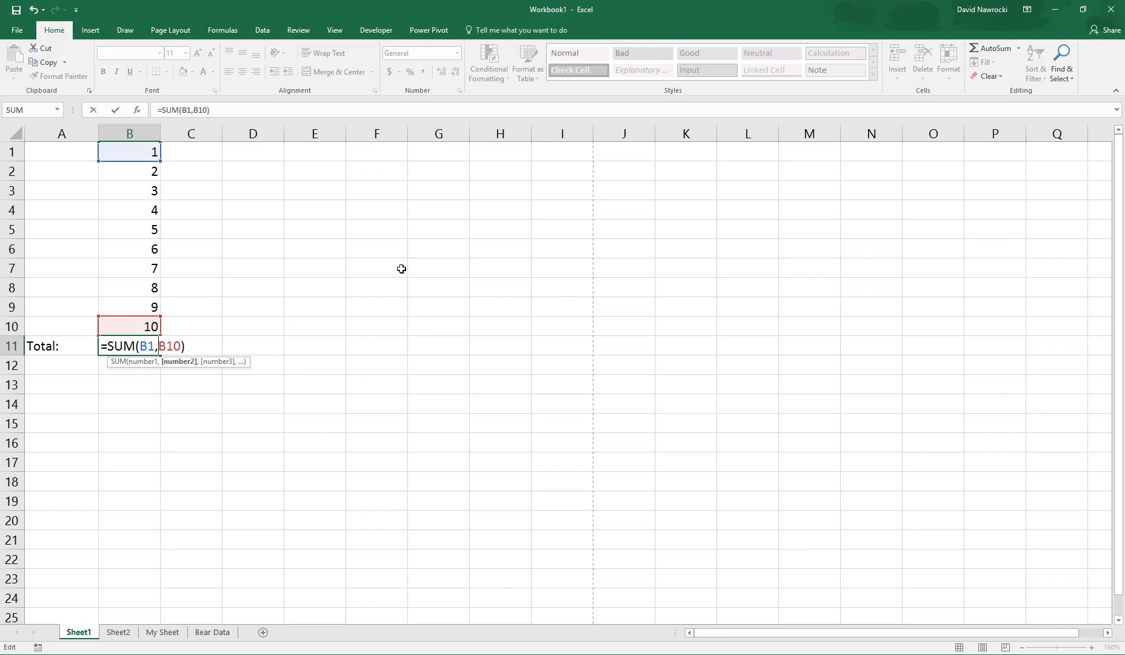
# Step: Change the comma in B11's formula back to a colon and accept =SUM(B1:B10)
pyautogui.press('Left')
pyautogui.press('Delete')
pyautogui.write(':')
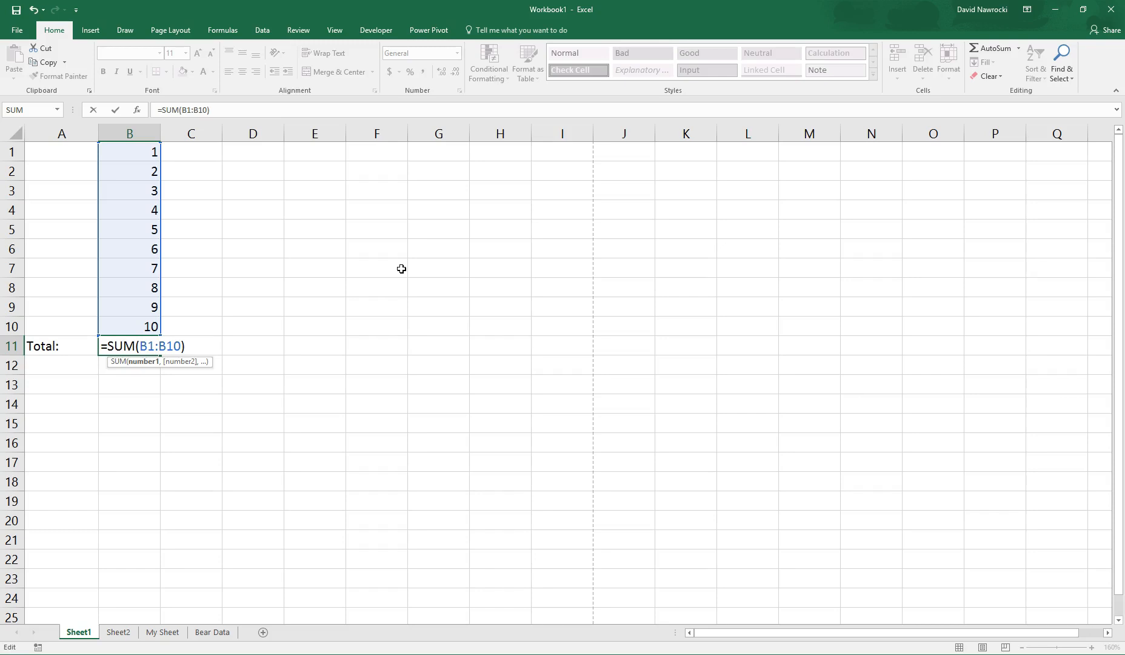
pyautogui.press('Return')
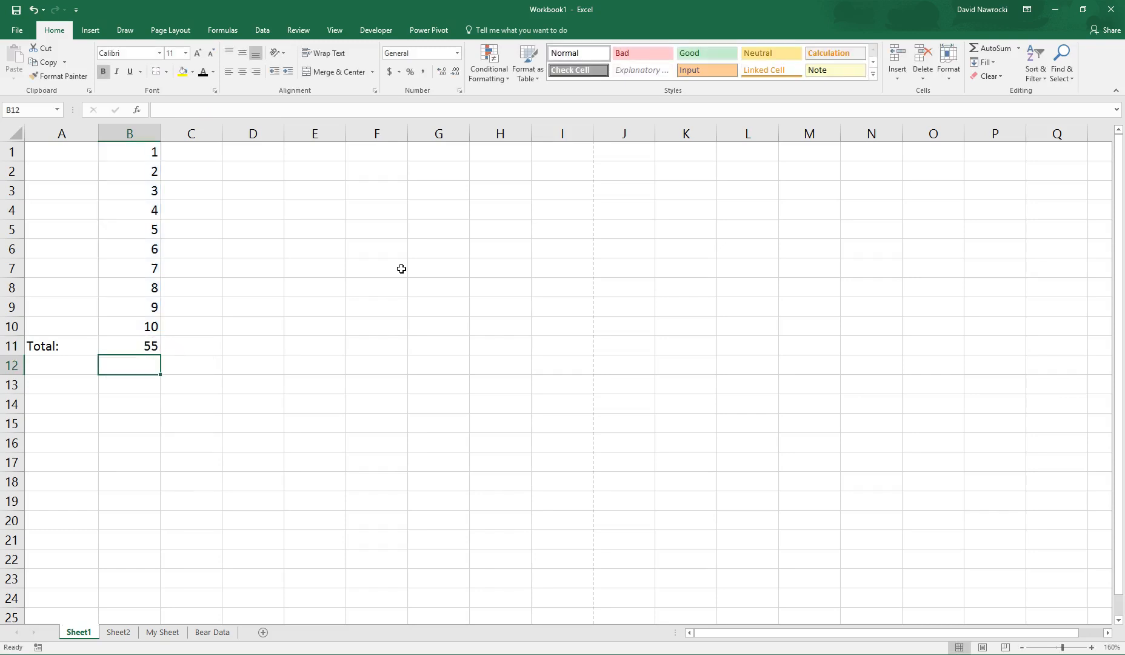
# Step: Clear B11 and total the range B1:B10 there with AutoSum
pyautogui.press('Up')
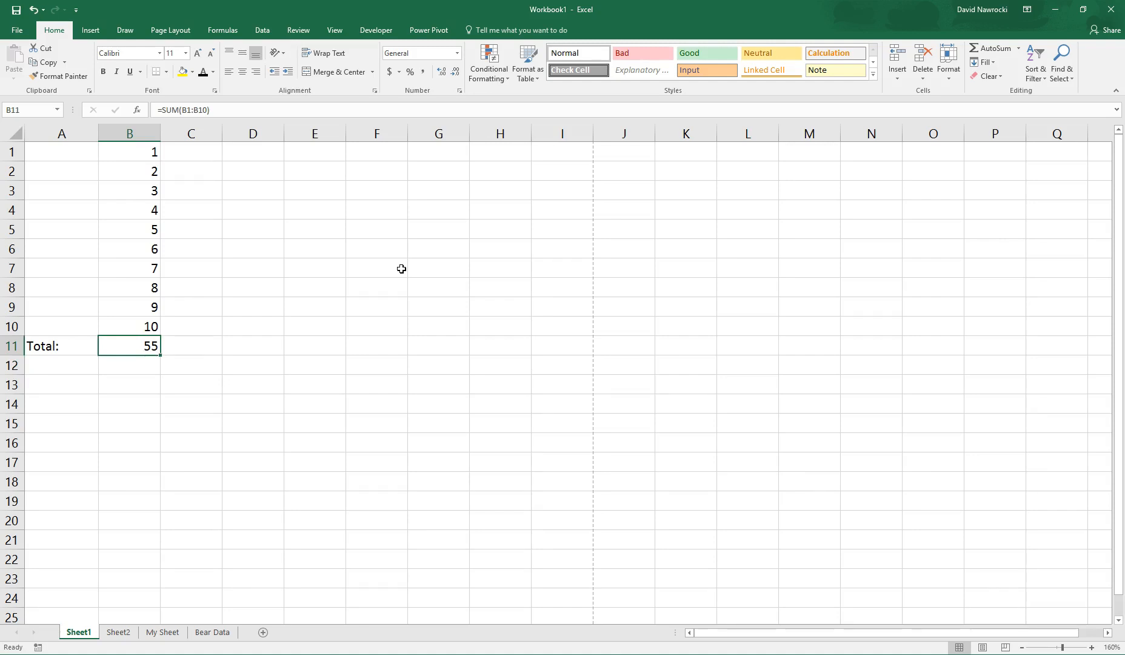
pyautogui.press('Delete')
pyautogui.press('Down')
pyautogui.press('Up')
pyautogui.click(983, 55)
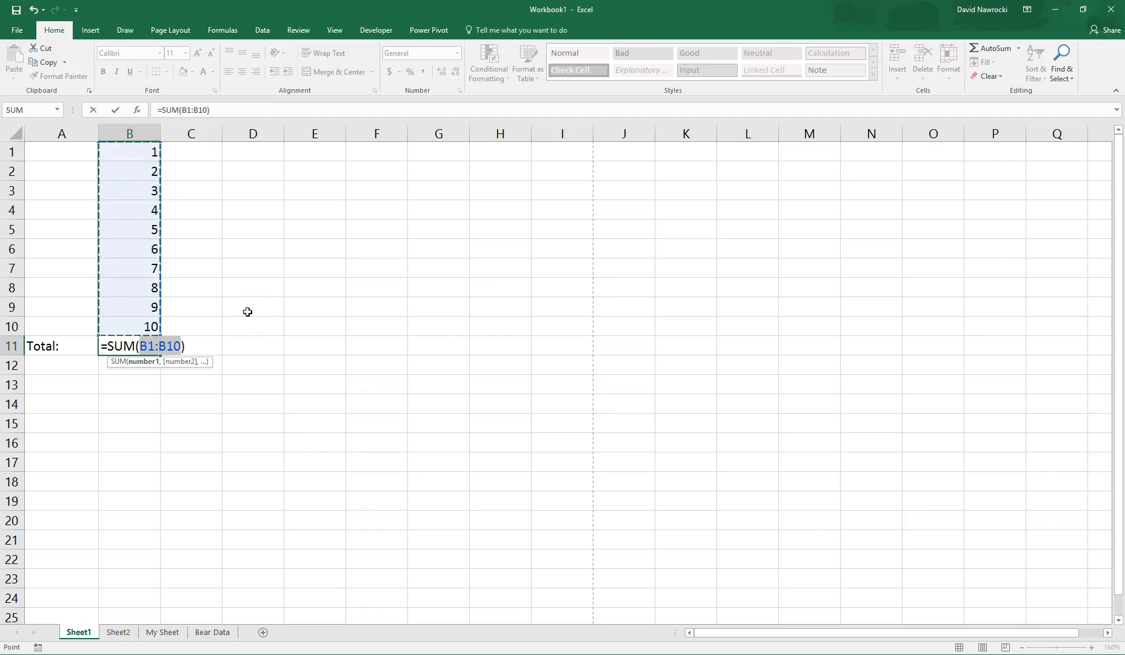
pyautogui.press('Return')
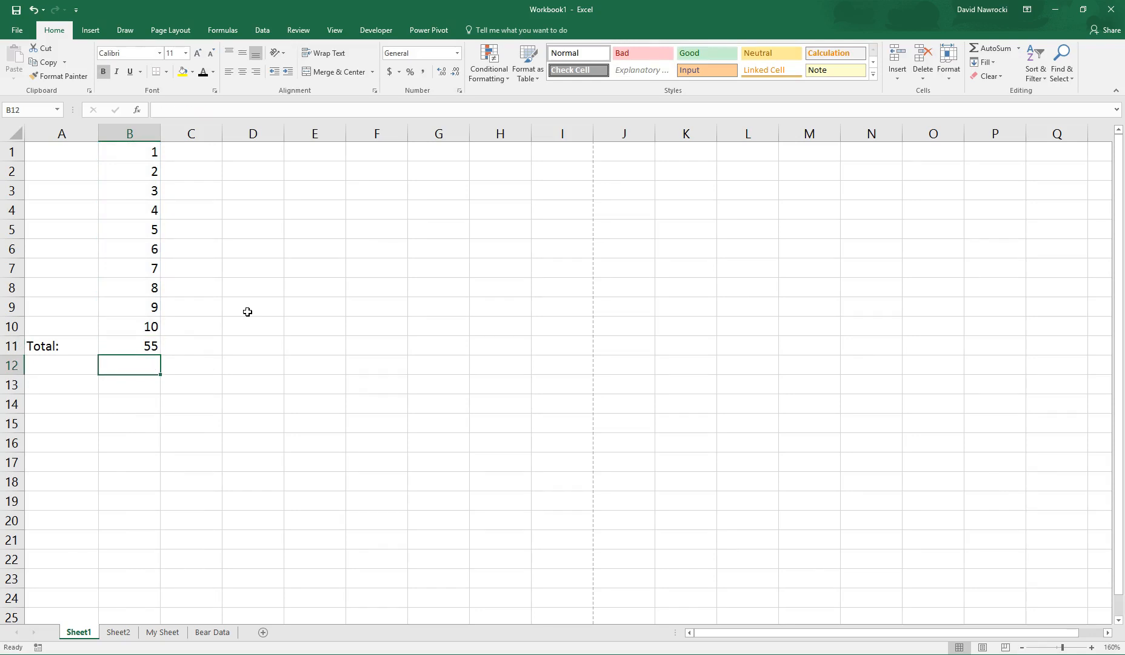
# Step: Enter the label "Average:" in A12, beneath the Total label, and move to B12
pyautogui.press('Left')
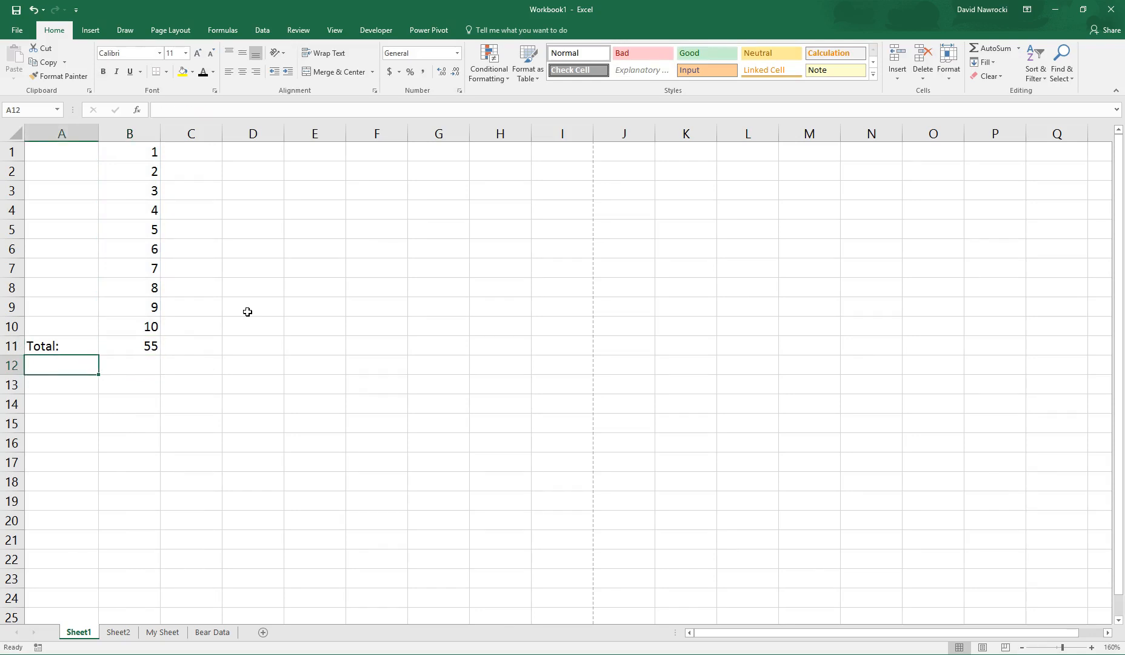
pyautogui.write('Average')
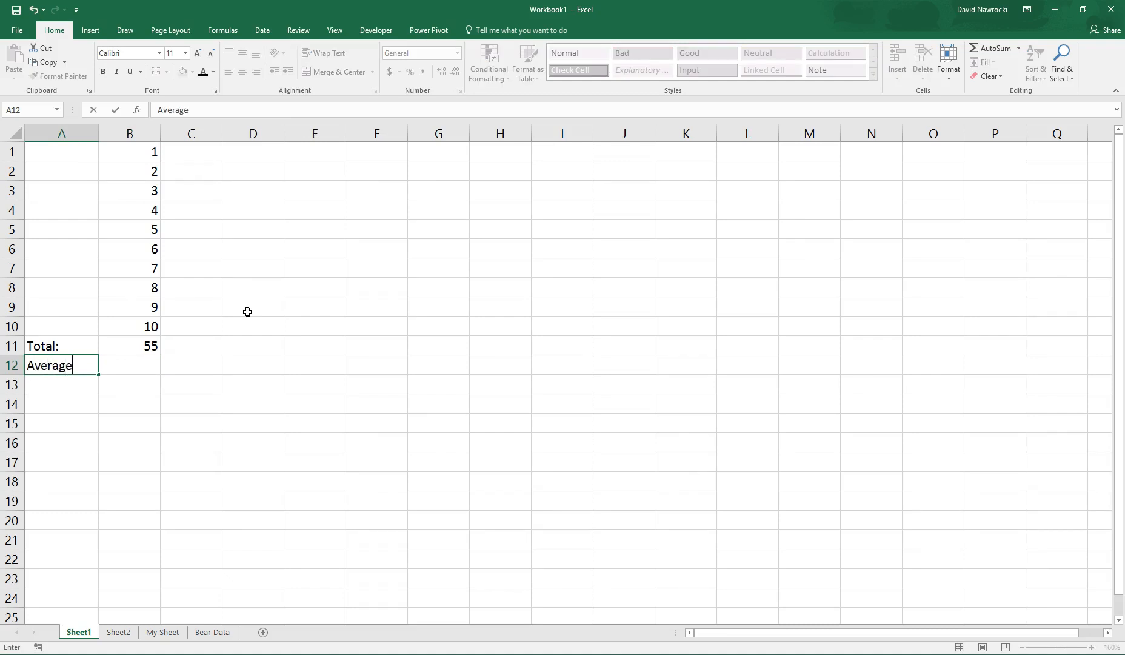
pyautogui.click(249, 308)
pyautogui.write(':')
pyautogui.press('Tab')
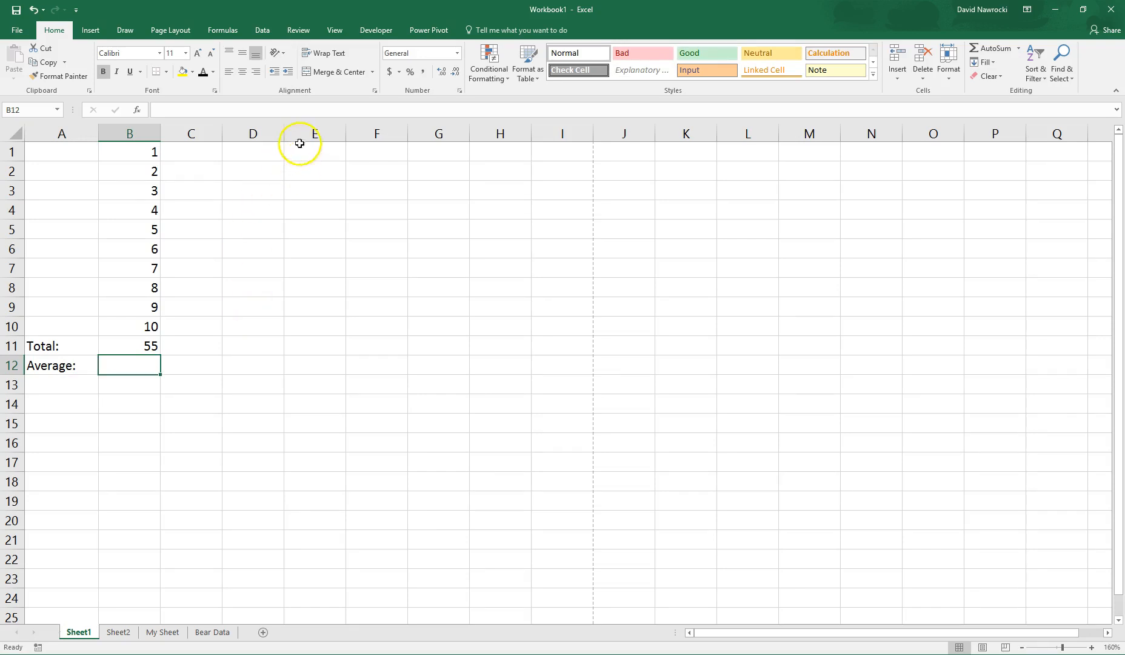
# Step: Insert the AVERAGE function from the Statistical category in B12
pyautogui.click(138, 112)
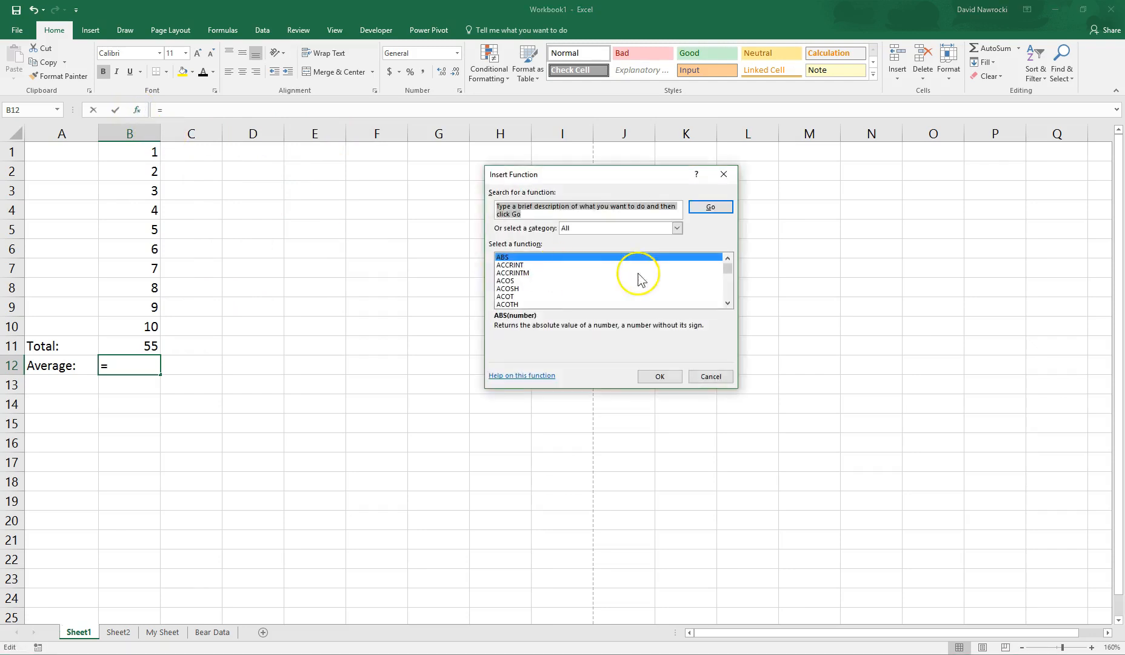
pyautogui.click(677, 228)
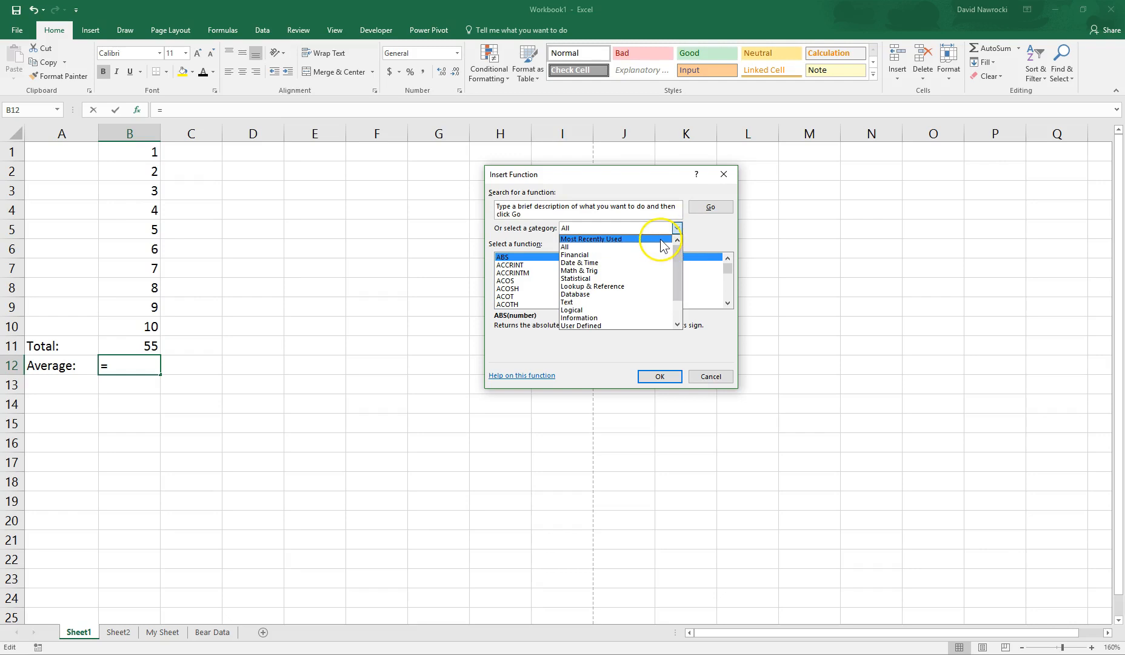
pyautogui.moveTo(678, 254); pyautogui.dragTo(681, 264)
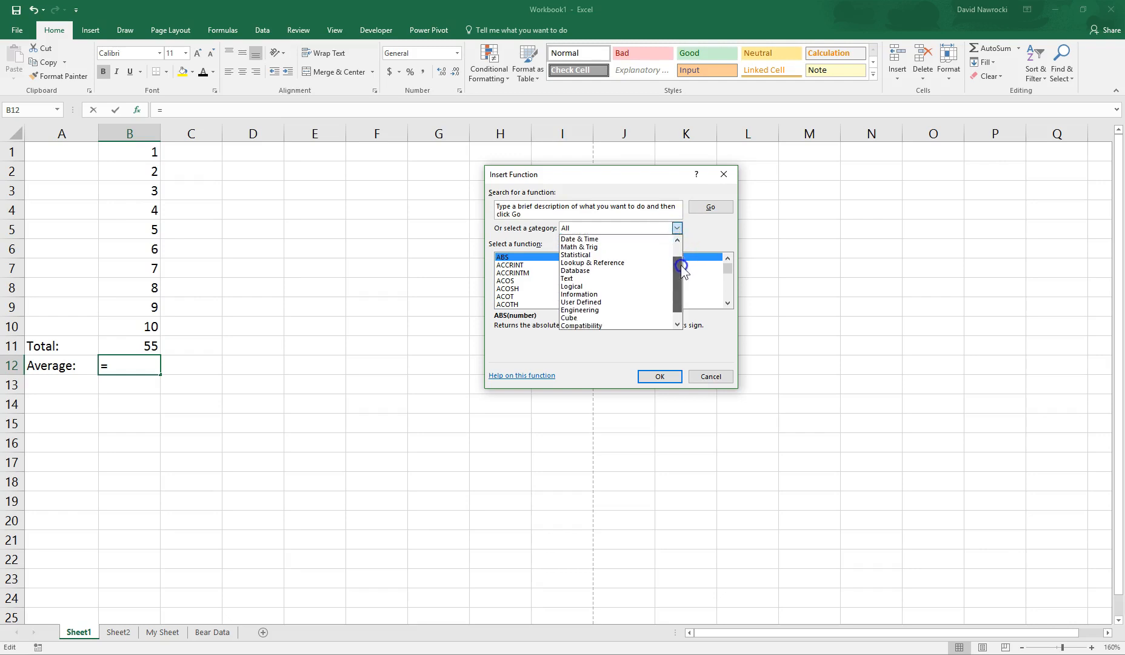
pyautogui.click(578, 256)
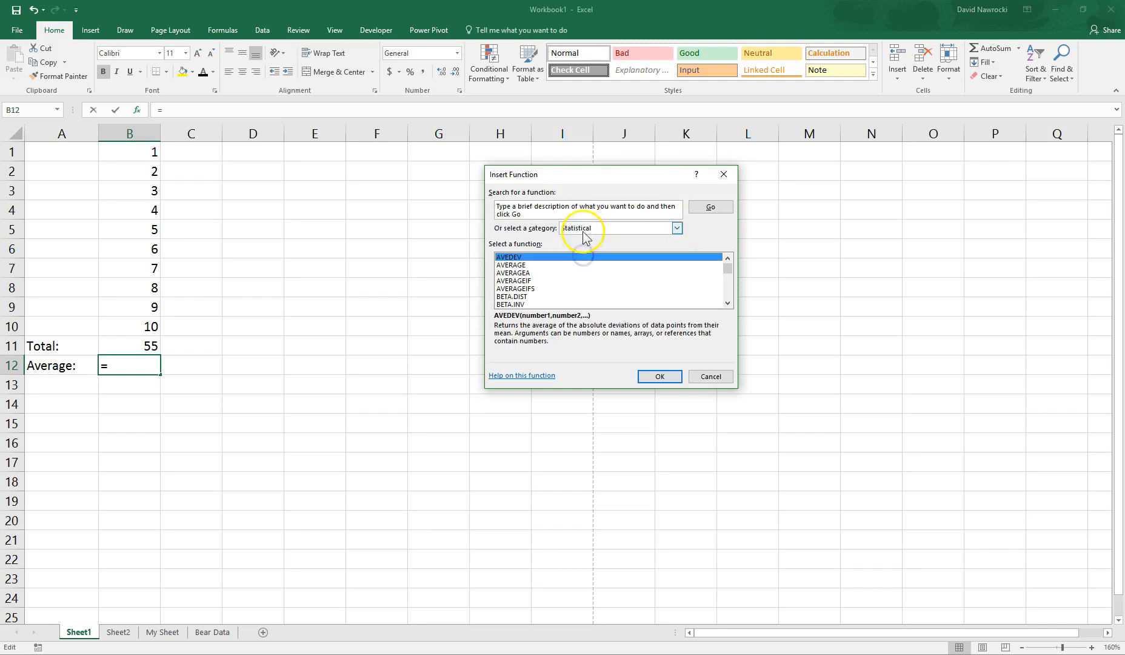
pyautogui.click(512, 265)
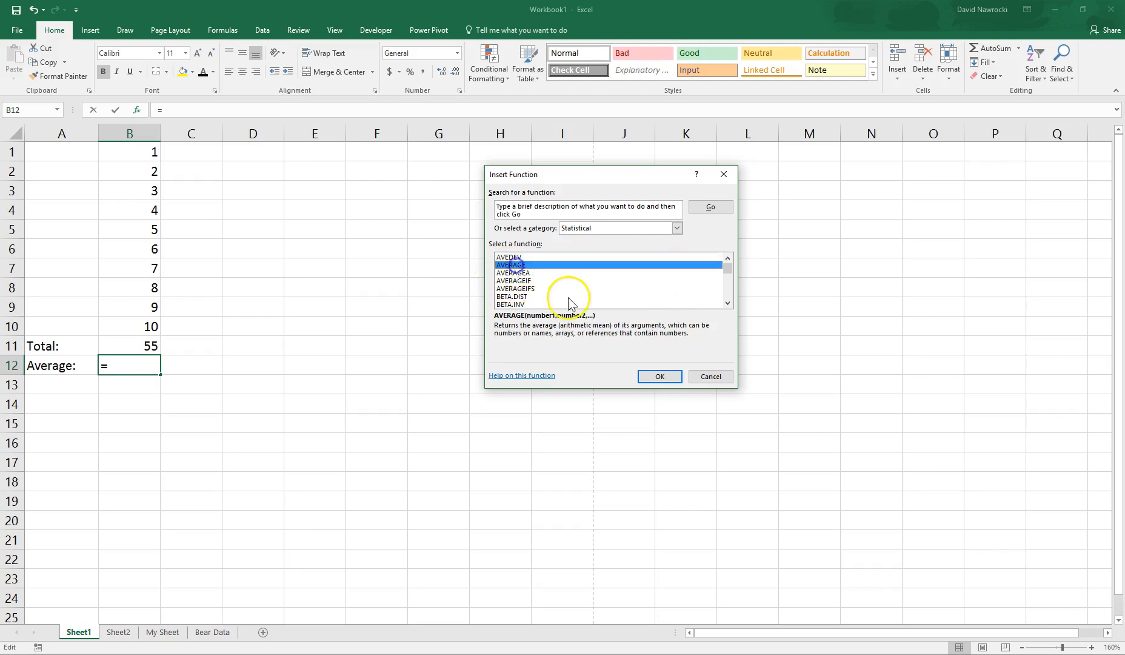
pyautogui.click(656, 377)
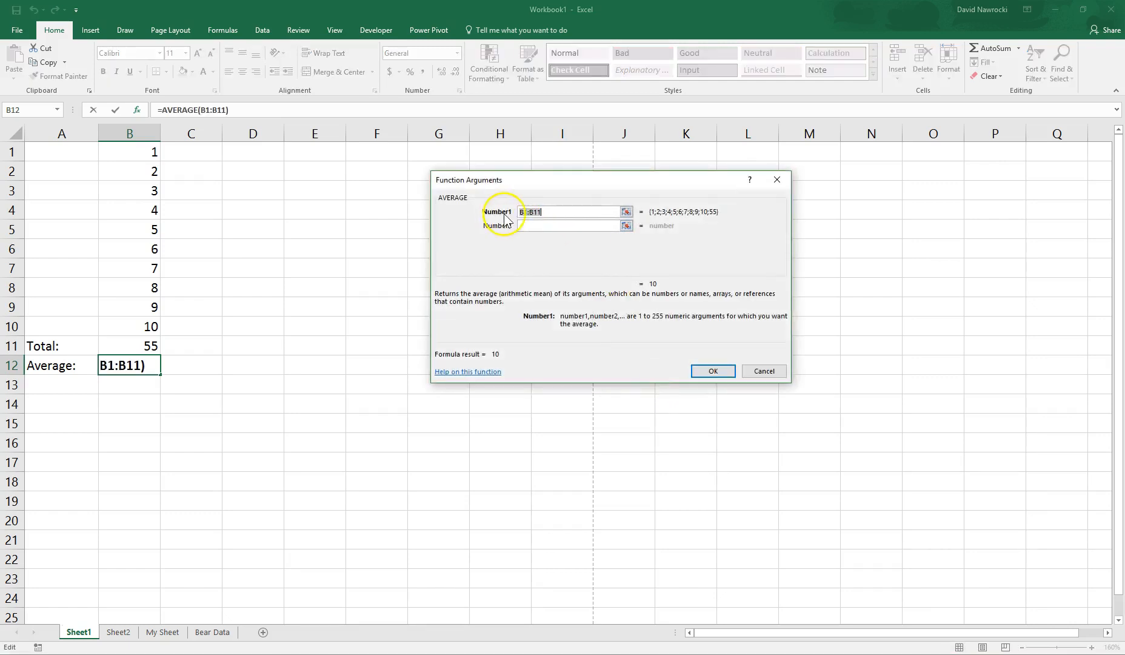
# Step: Set the first argument of B12's AVERAGE function to the range B1:B10 and accept the function
pyautogui.moveTo(546, 213); pyautogui.dragTo(525, 214)
pyautogui.click(628, 210)
pyautogui.moveTo(137, 154); pyautogui.dragTo(148, 326)
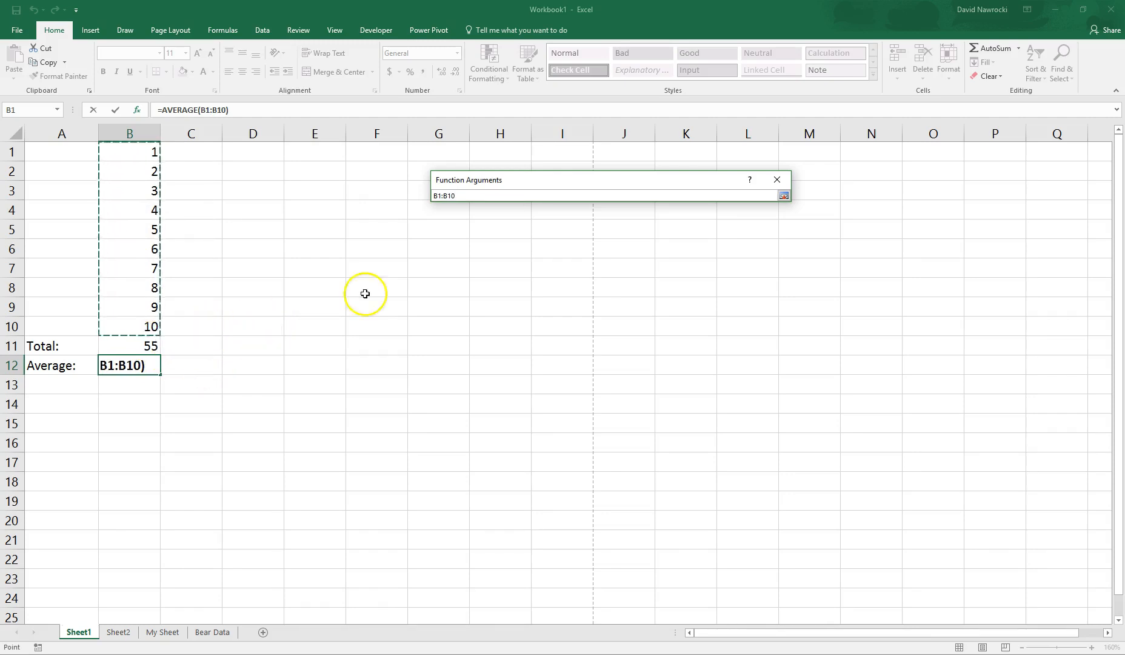
pyautogui.press('Return')
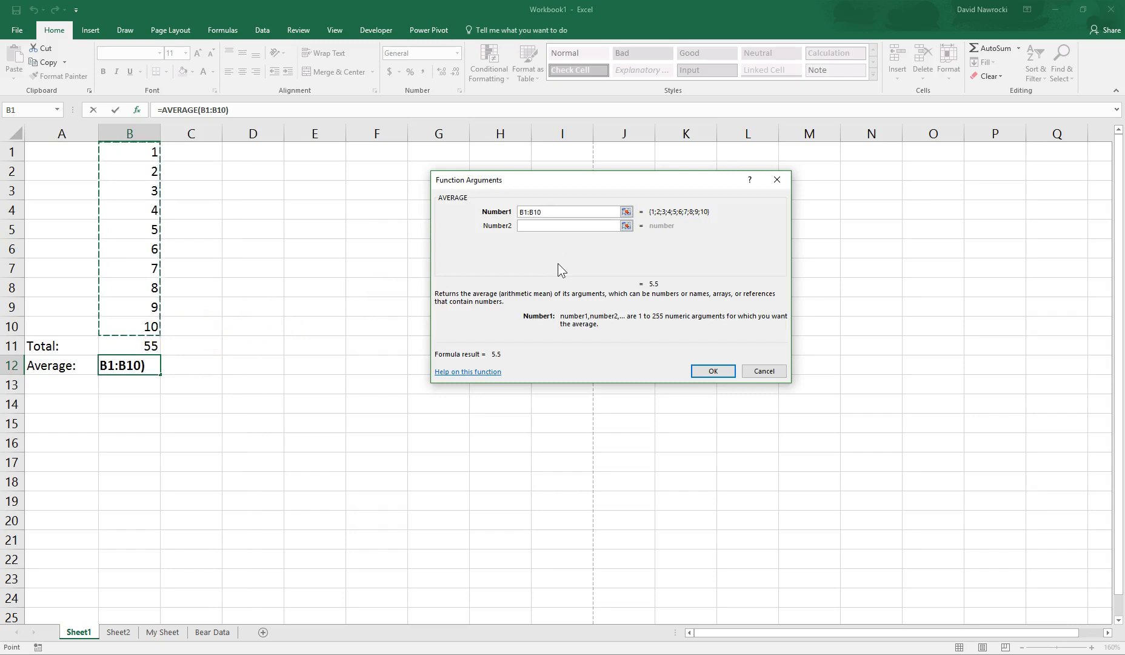
pyautogui.click(711, 372)
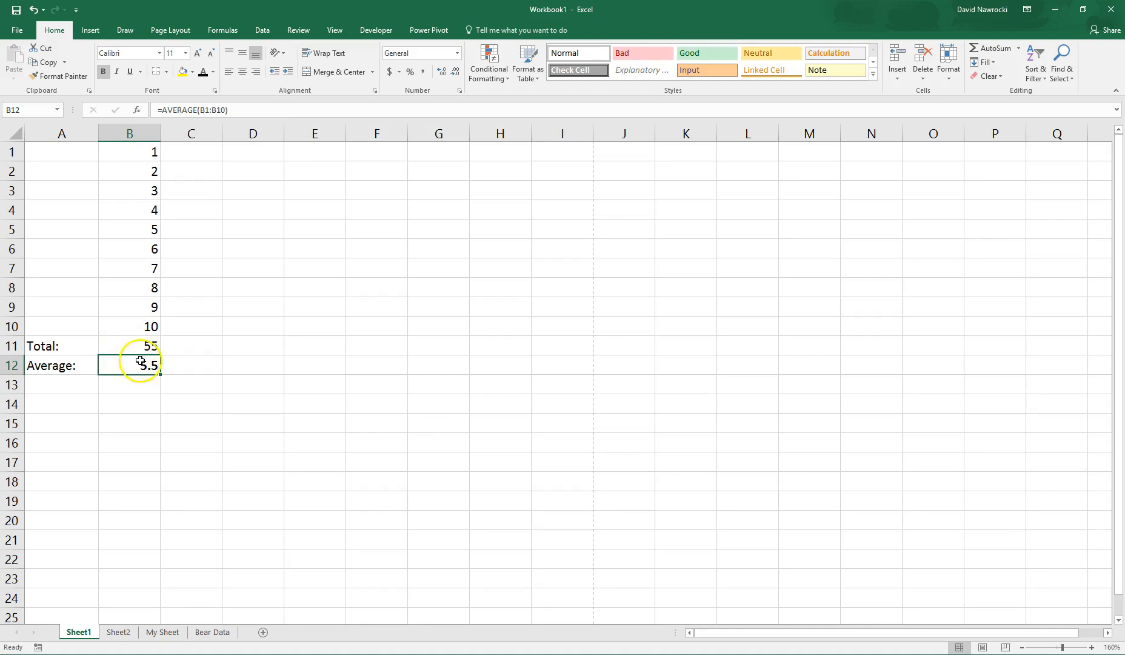
# Step: Write the formula =average(B1:B10) directly in C12, picking the range in the sheet
pyautogui.click(183, 368)
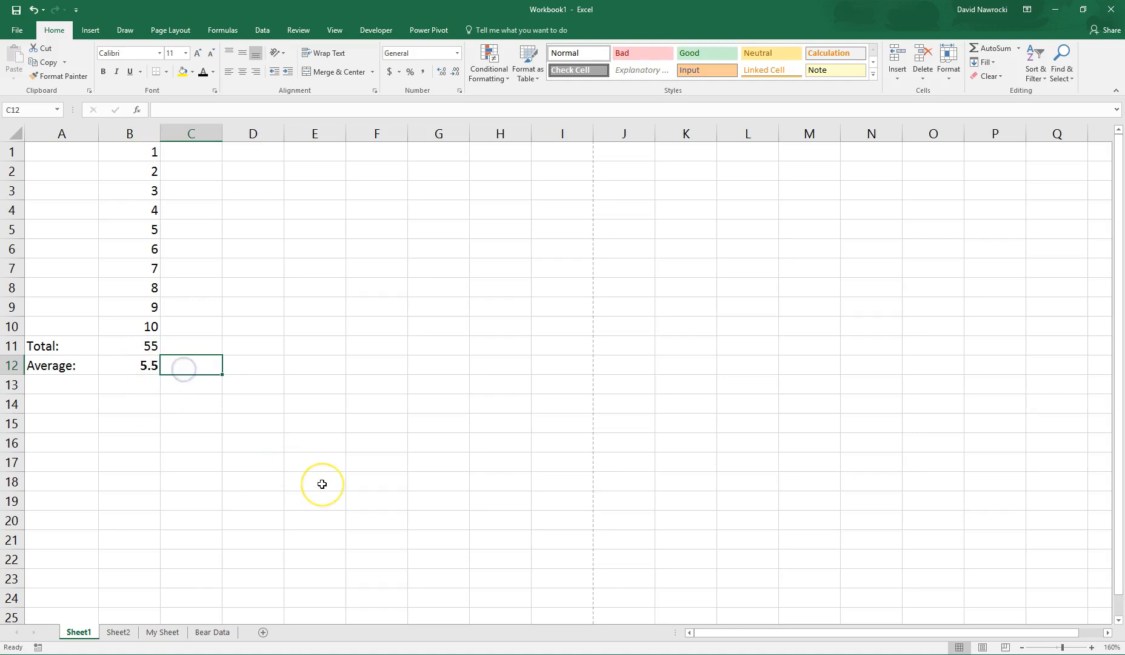
pyautogui.write('=average(')
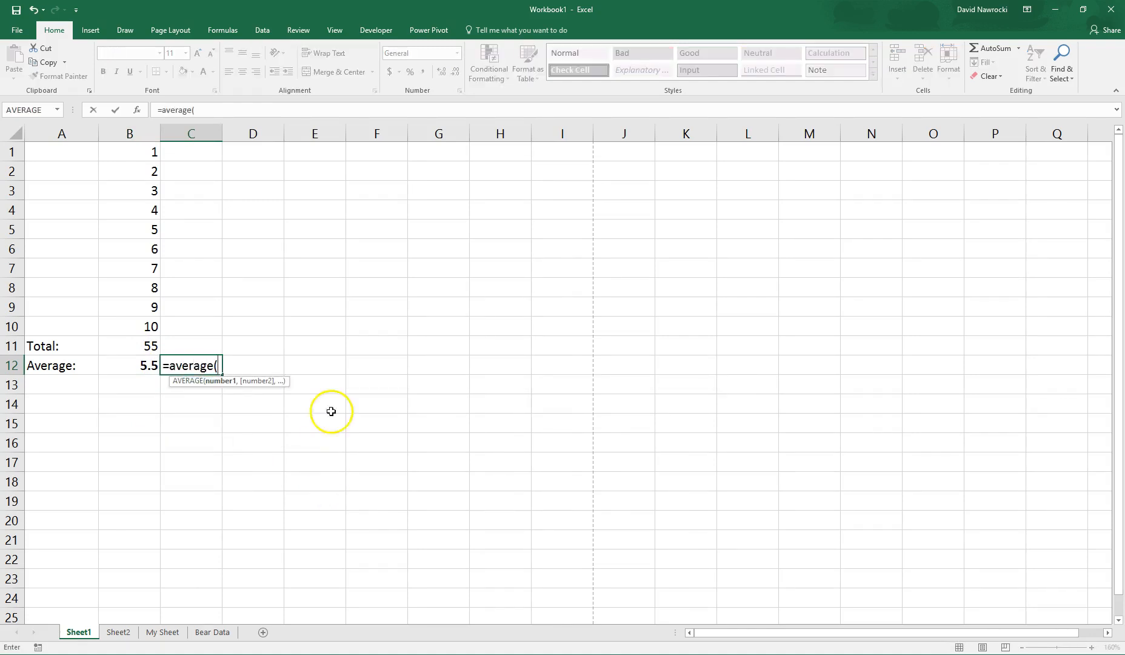
pyautogui.moveTo(149, 153); pyautogui.dragTo(149, 327)
pyautogui.write(')')
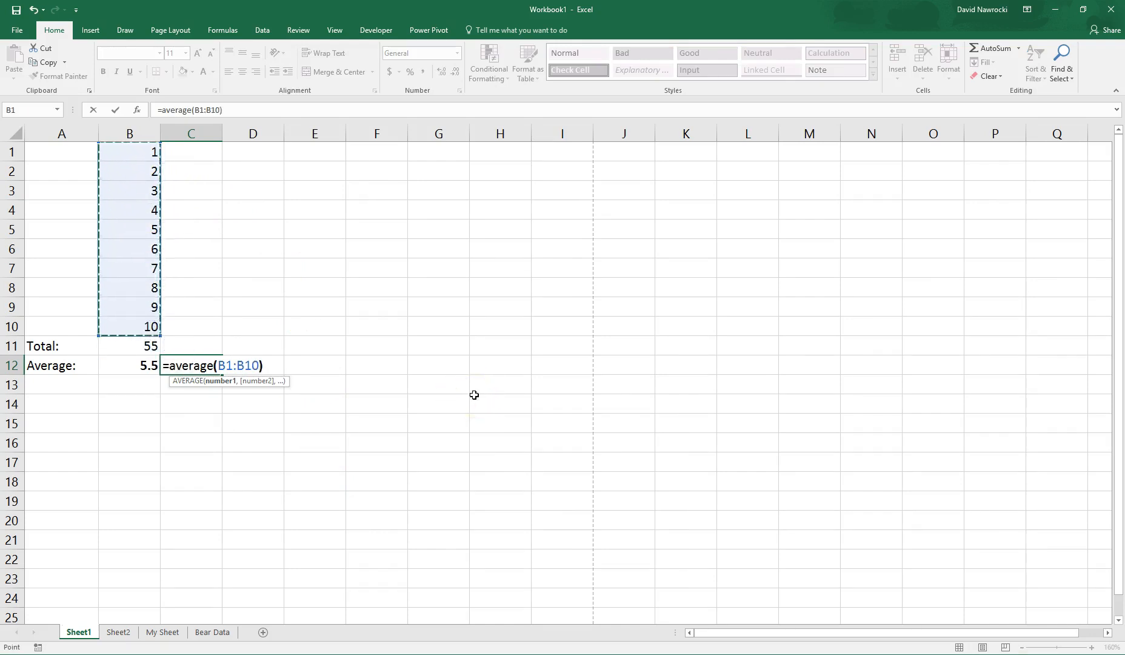
pyautogui.press('Return')
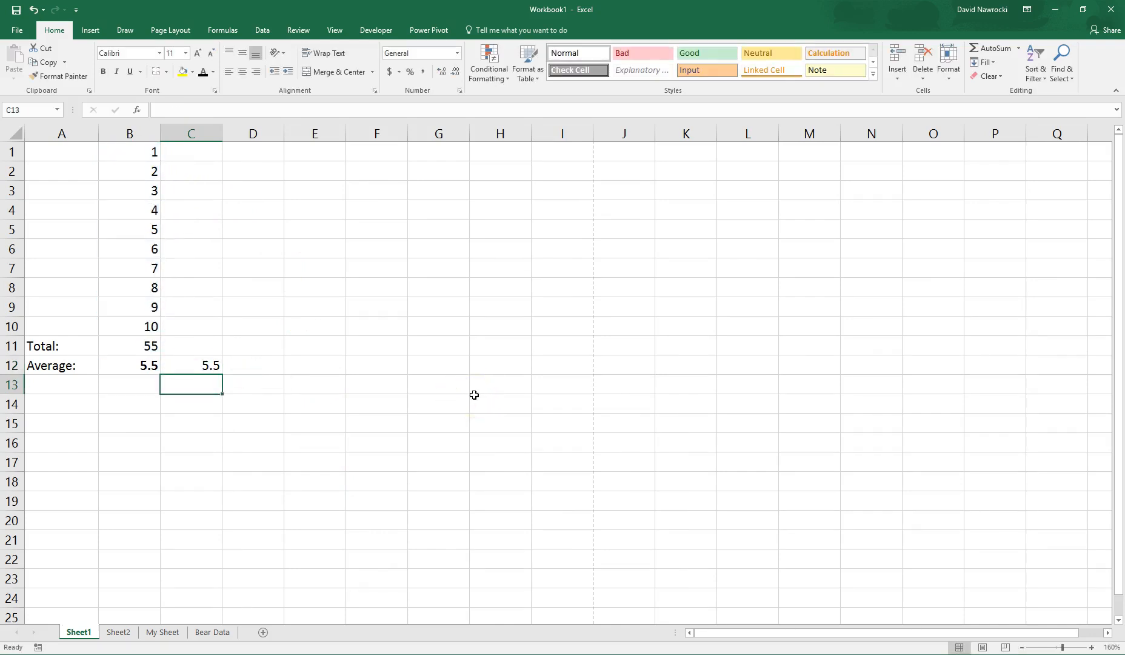
# Step: Enter the label "Stdev:" in A13 and select B13 beside it
pyautogui.press('Left')
pyautogui.press('Left')
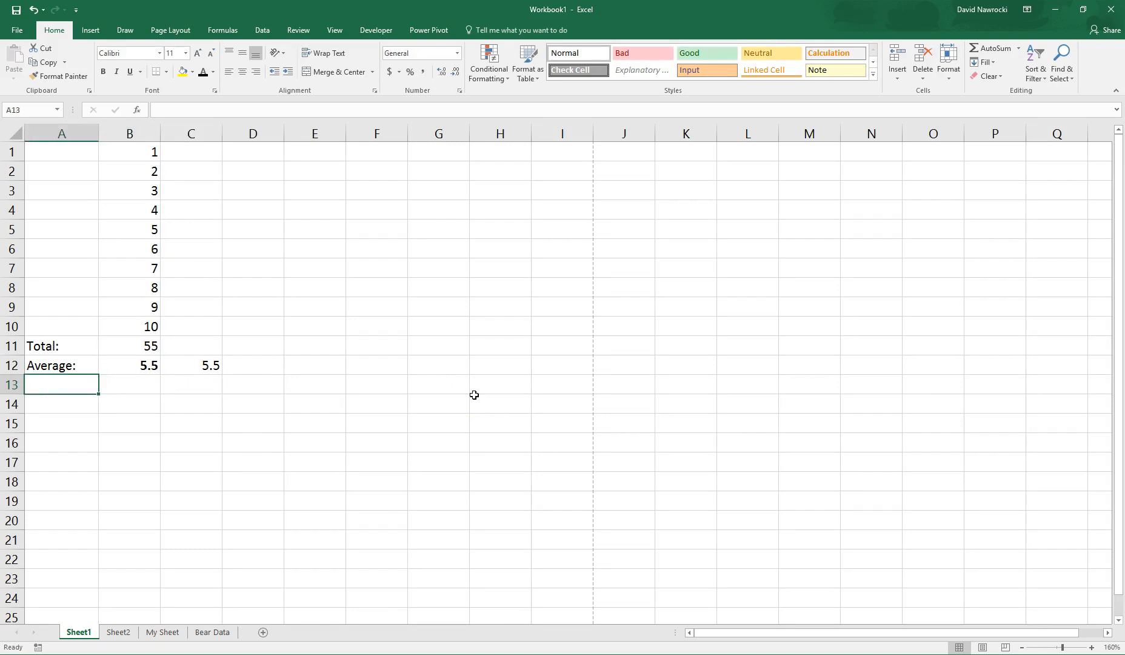
pyautogui.write('Stdev')
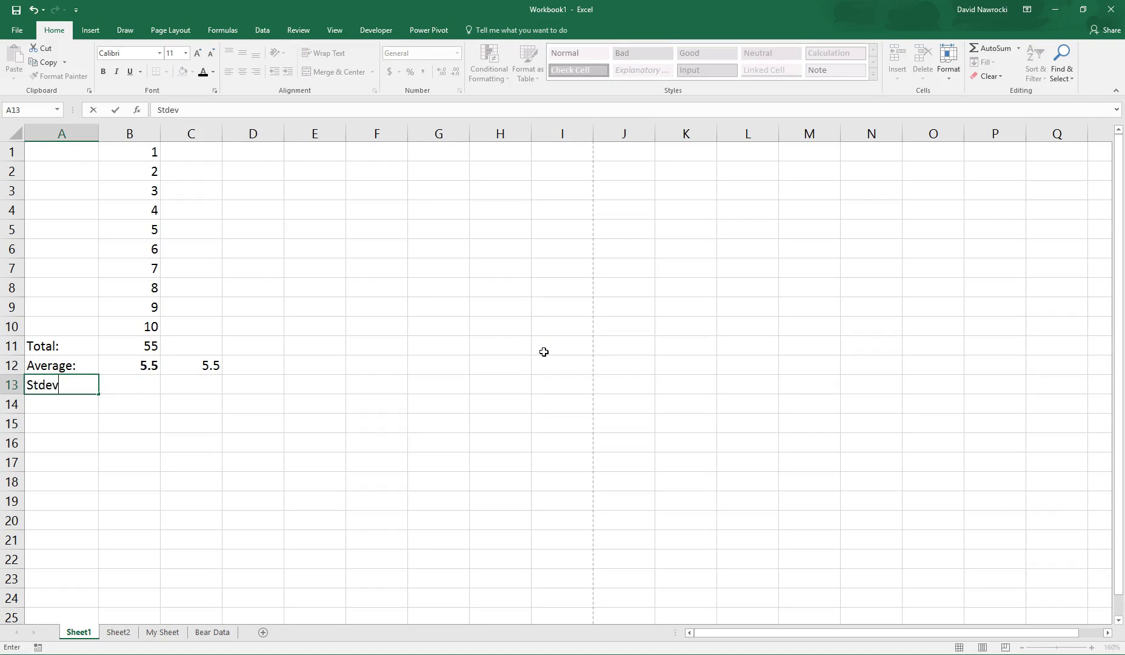
pyautogui.write(':')
pyautogui.press('Return')
pyautogui.press('Up')
pyautogui.press('Right')
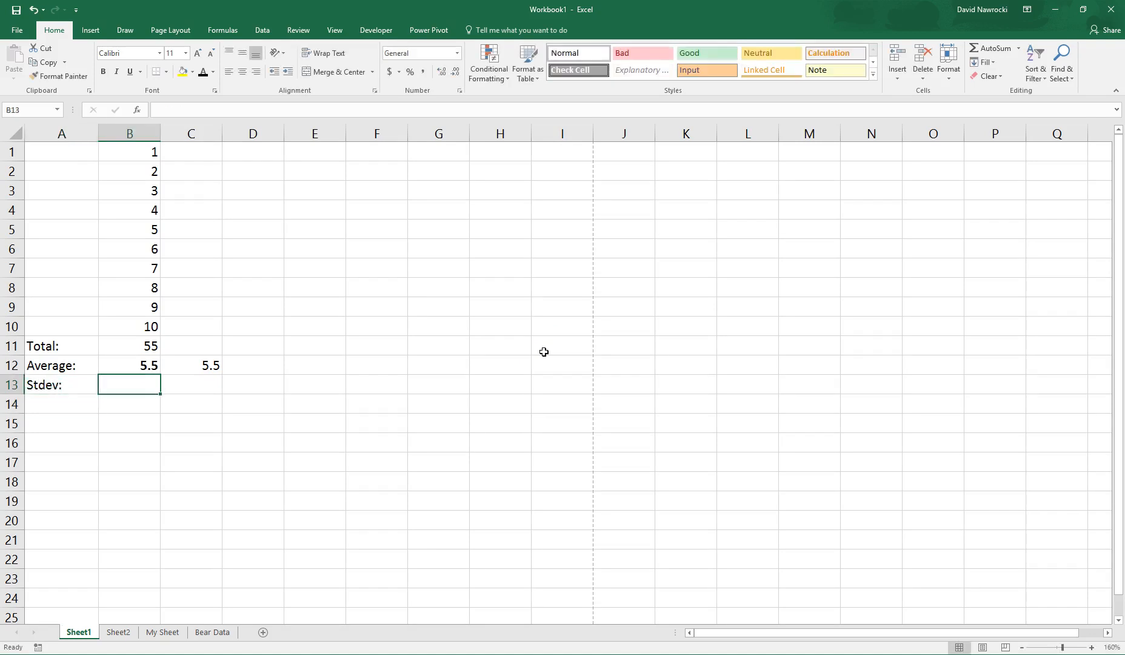
# Step: Compare the standard deviation functions in the Statistical category for B13 and choose STDEV.S
pyautogui.click(138, 114)
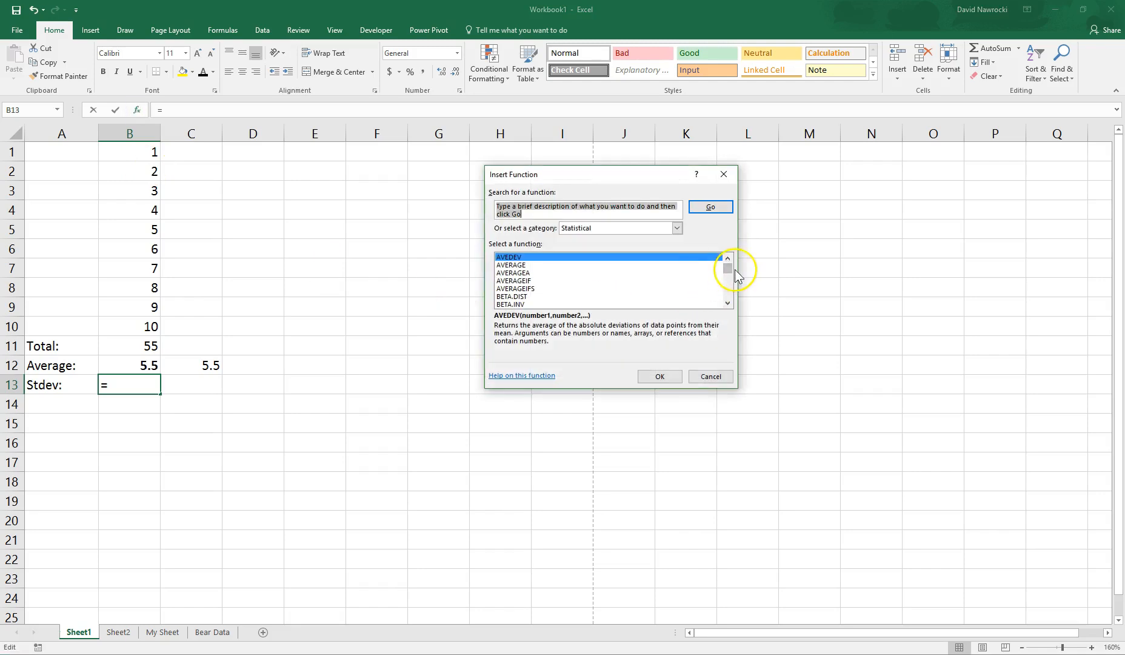
pyautogui.click(678, 233)
pyautogui.moveTo(732, 274); pyautogui.dragTo(731, 293)
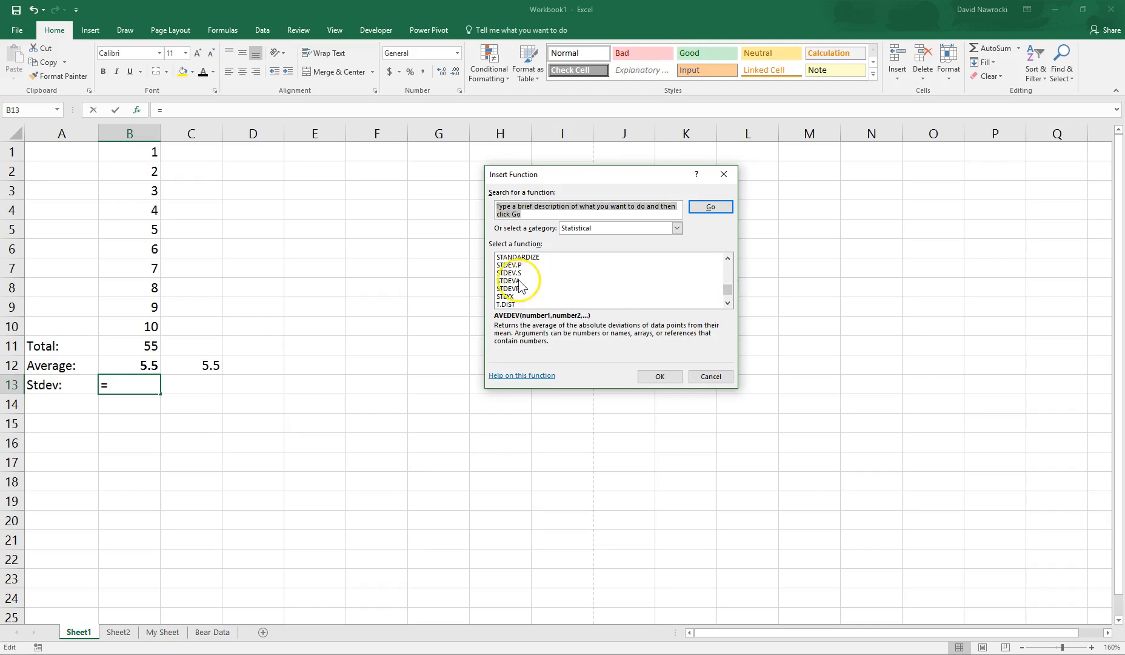
pyautogui.click(520, 266)
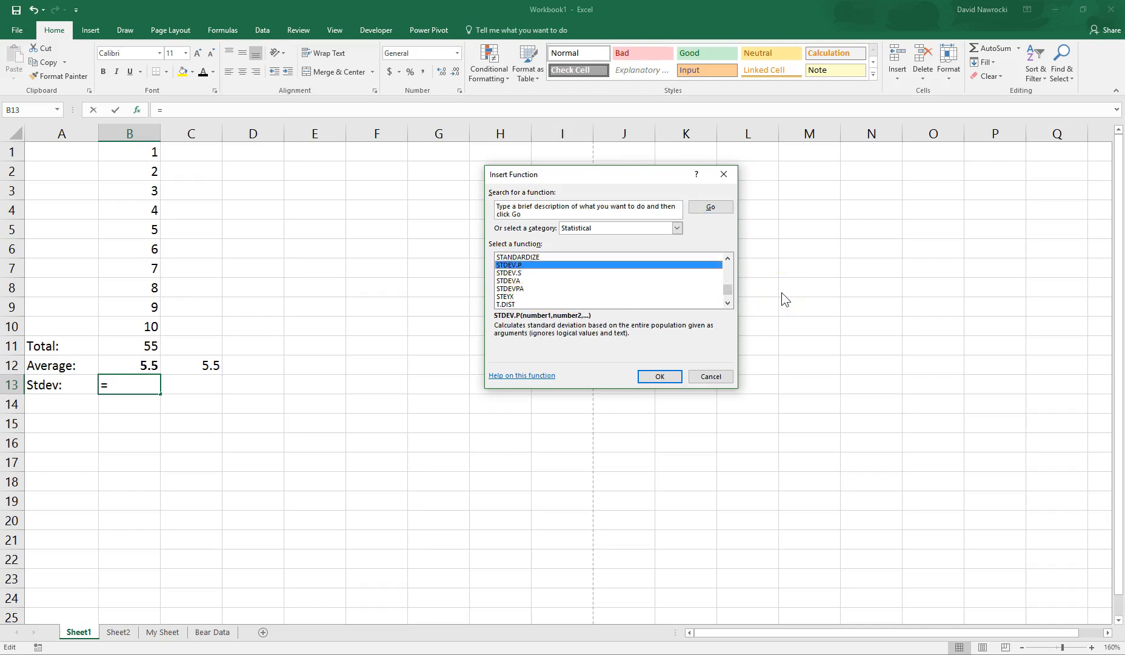
pyautogui.press('Down')
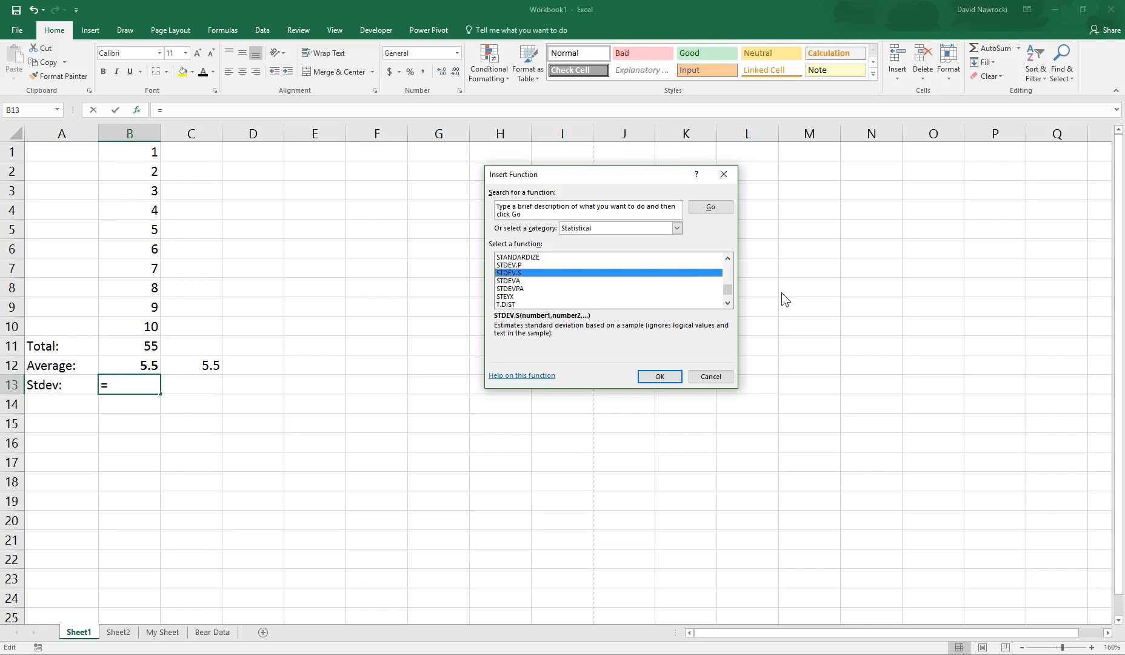
pyautogui.press('Down')
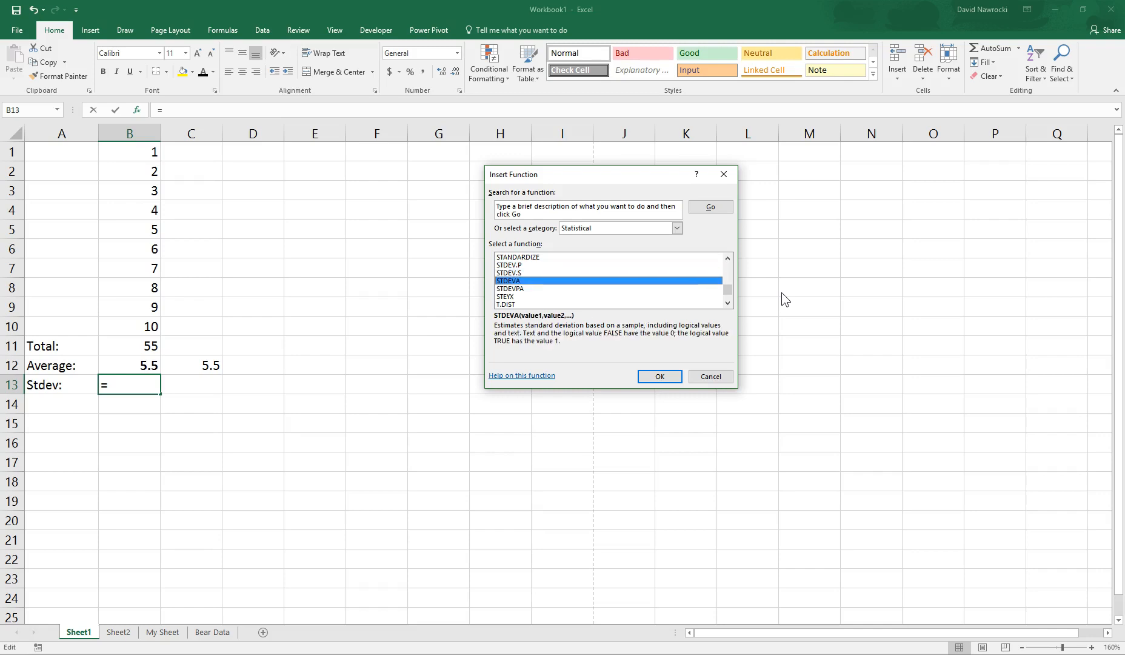
pyautogui.press('Down')
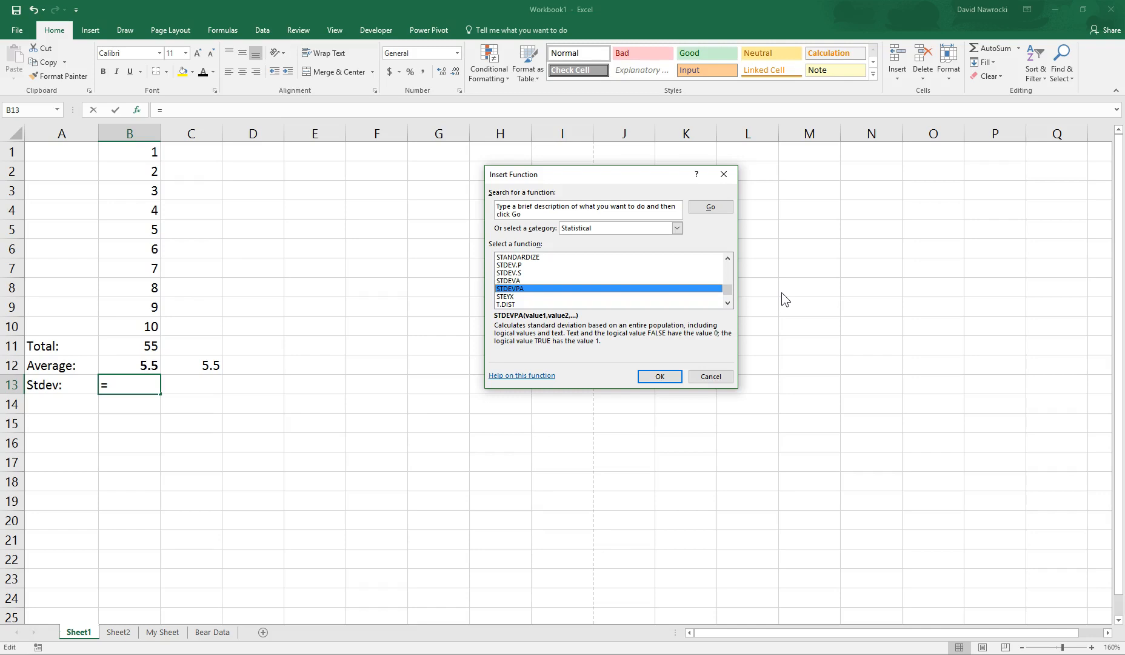
pyautogui.press('Up')
pyautogui.press('Up')
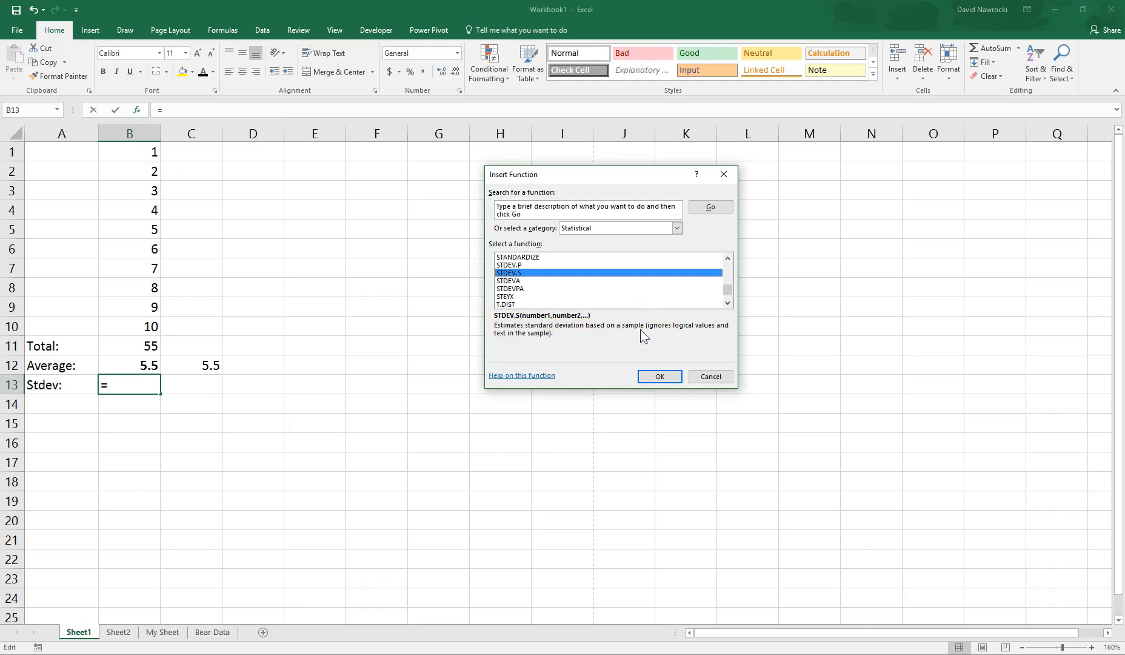
pyautogui.click(660, 376)
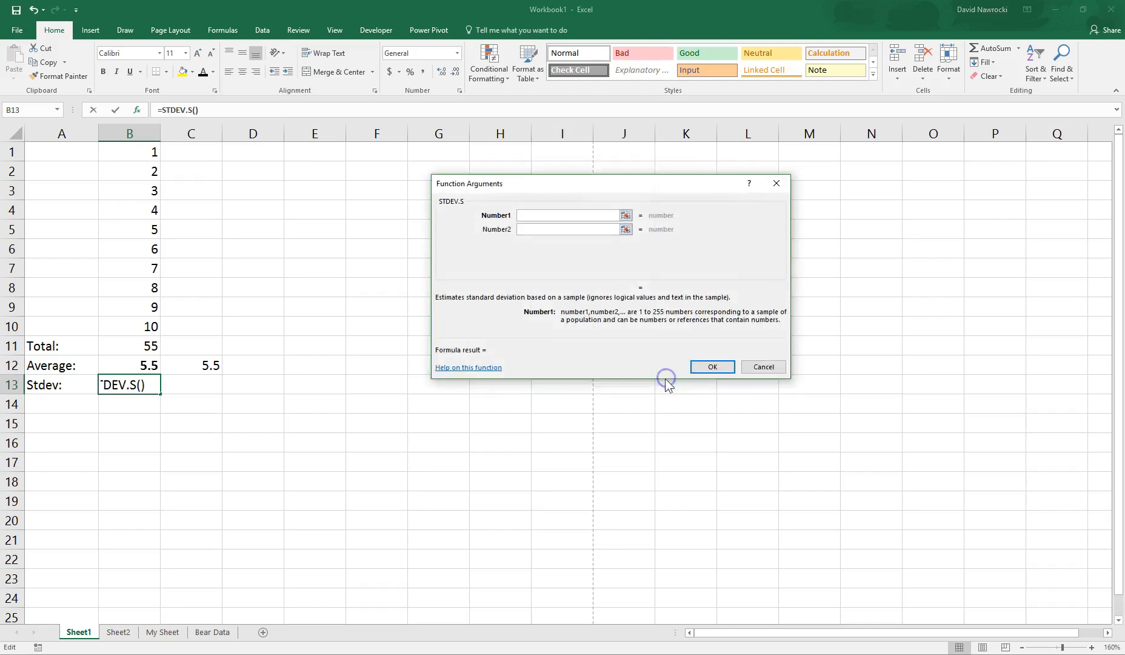
# Step: Set the first argument of B13's STDEV.S function to the range B1:B10 and accept the function
pyautogui.click(626, 216)
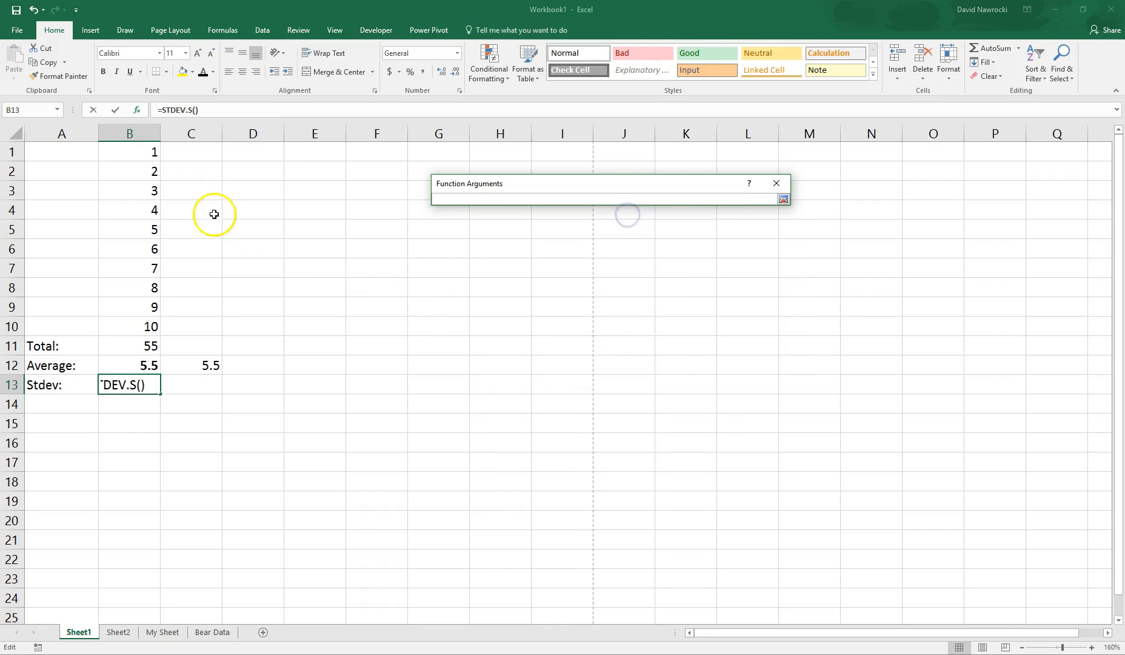
pyautogui.click(130, 153)
pyautogui.moveTo(131, 153); pyautogui.dragTo(143, 326)
pyautogui.press('Return')
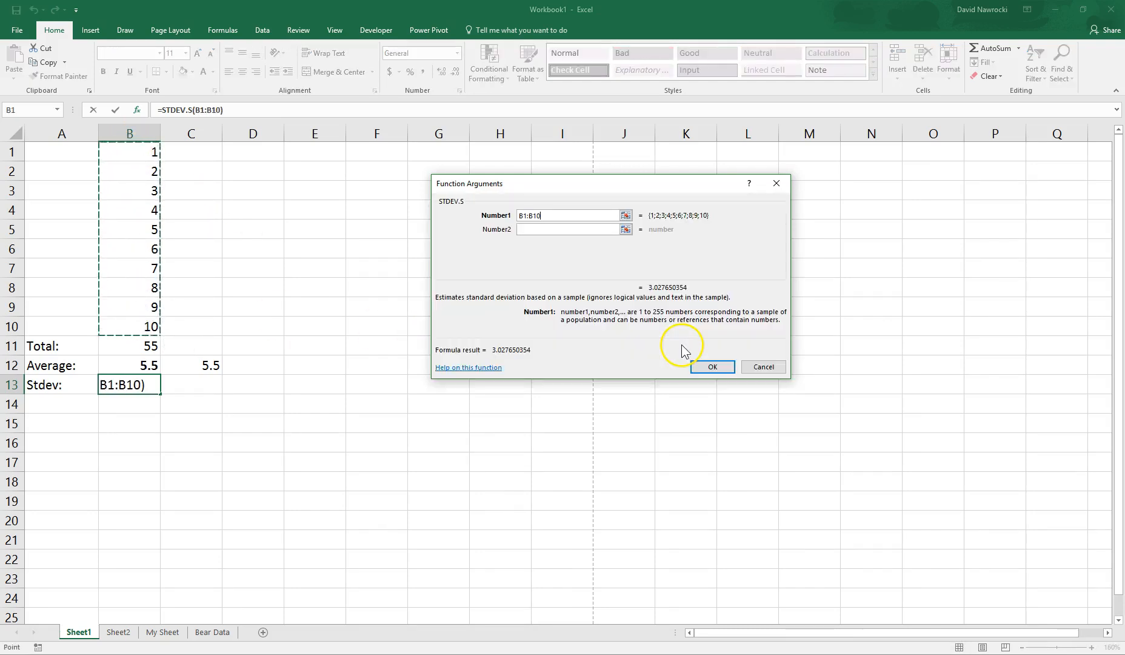
pyautogui.click(712, 368)
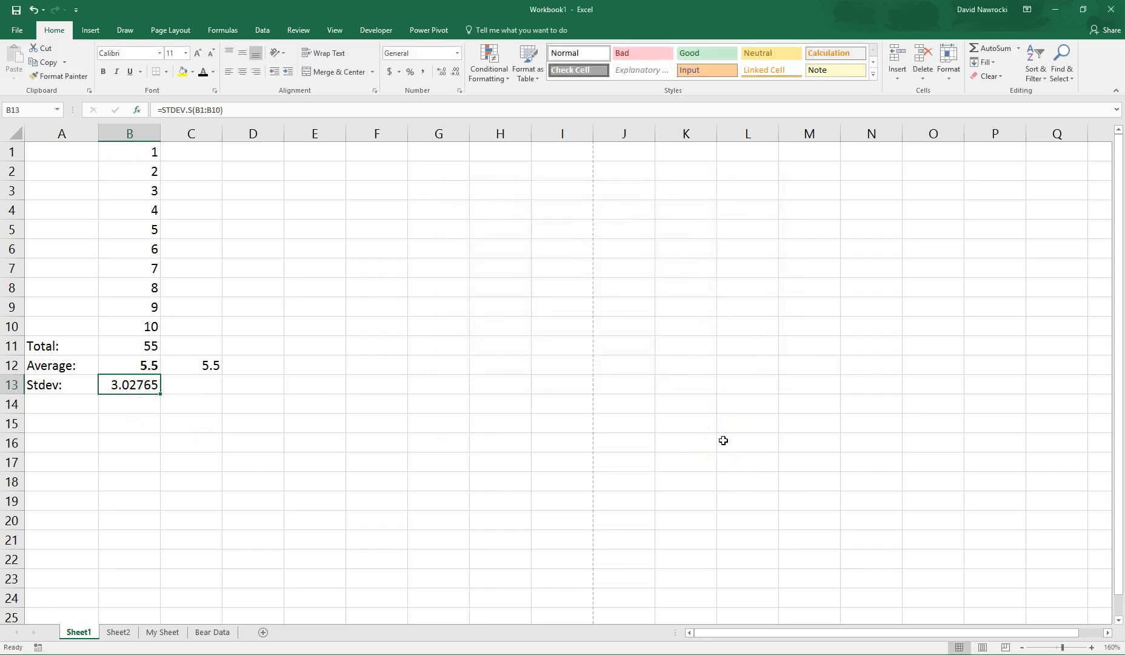
# Step: Write the formula =stdev.s(B1:B10) directly in C13, picking the range in the sheet
pyautogui.press('Right')
pyautogui.write('=')
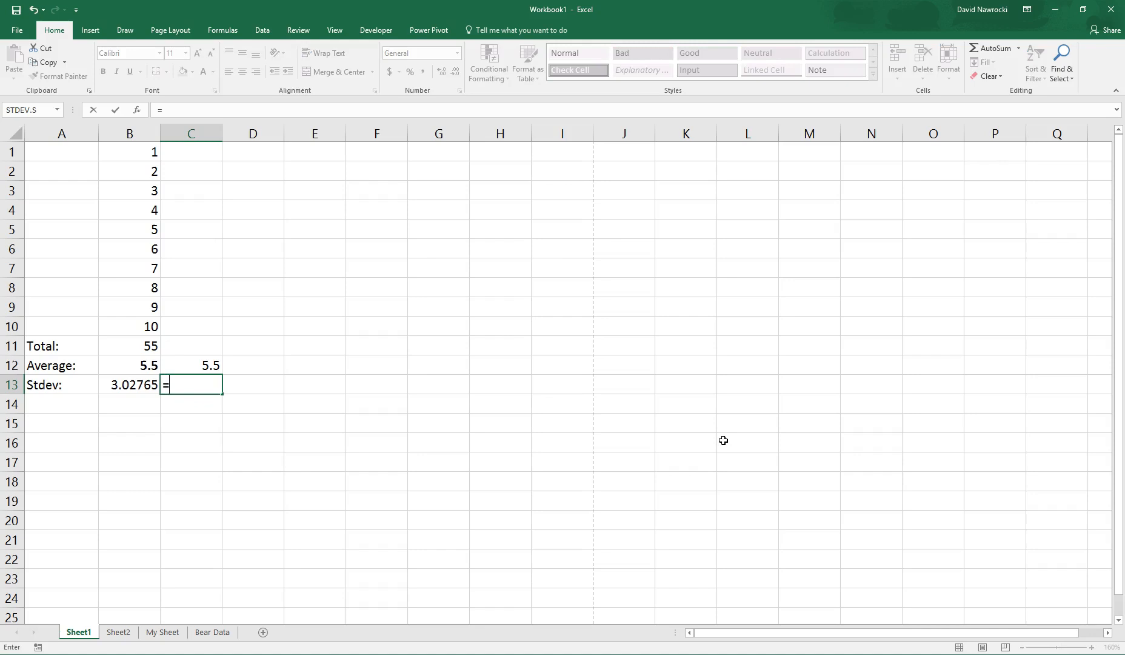
pyautogui.write('stdev.s')
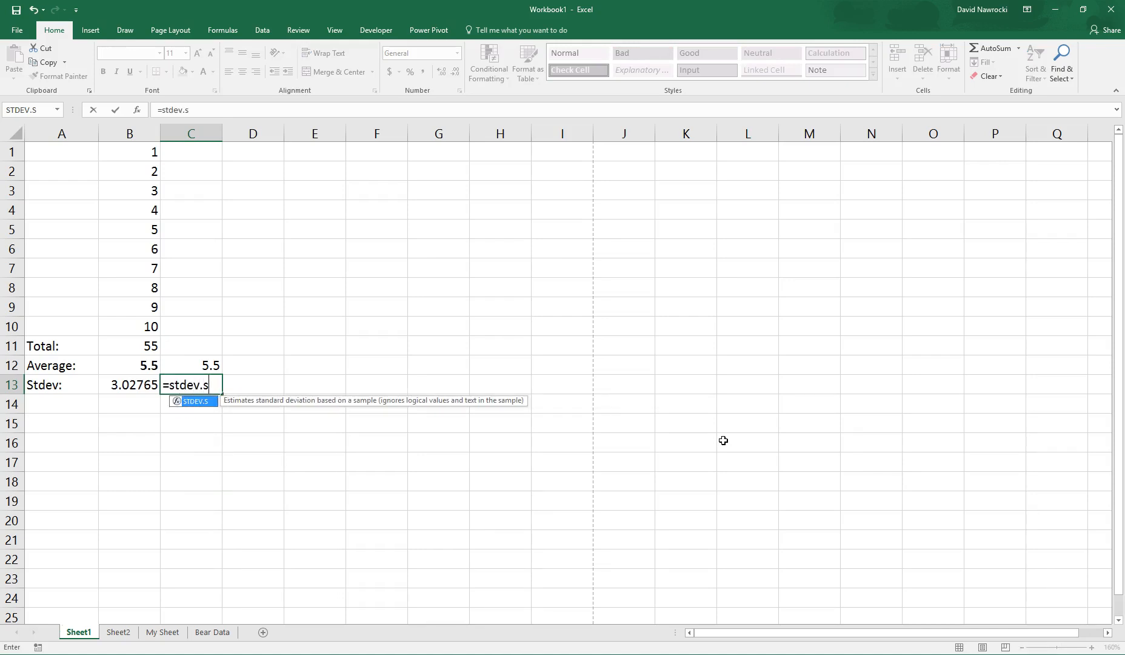
pyautogui.write('(')
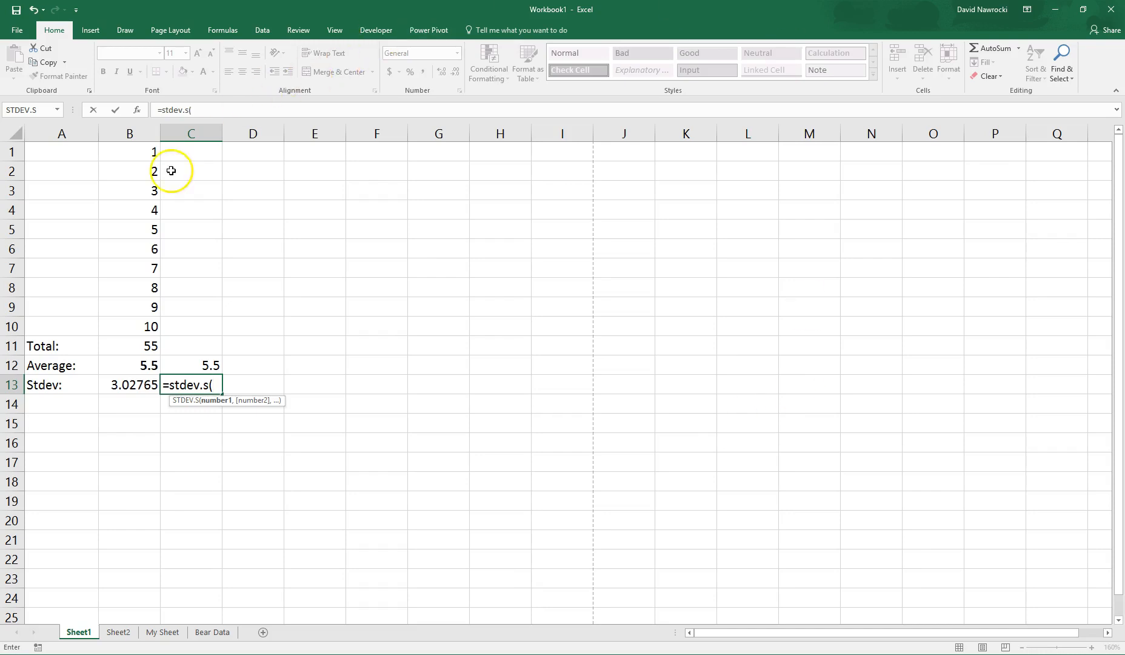
pyautogui.moveTo(131, 151); pyautogui.dragTo(133, 324)
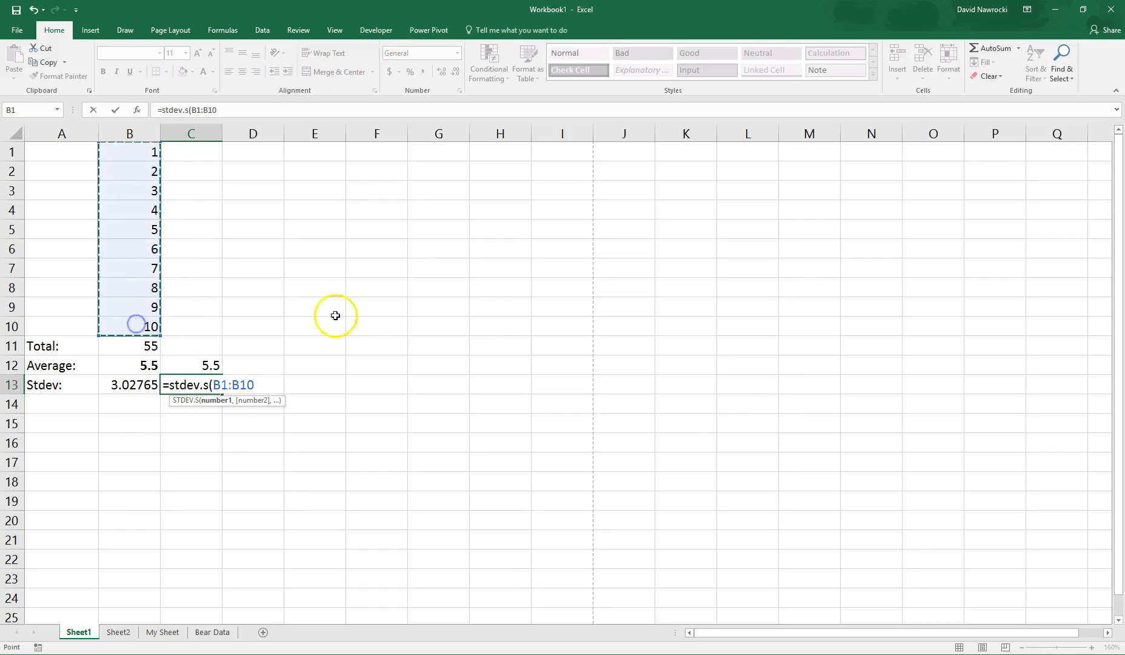
pyautogui.write(')')
pyautogui.press('Return')
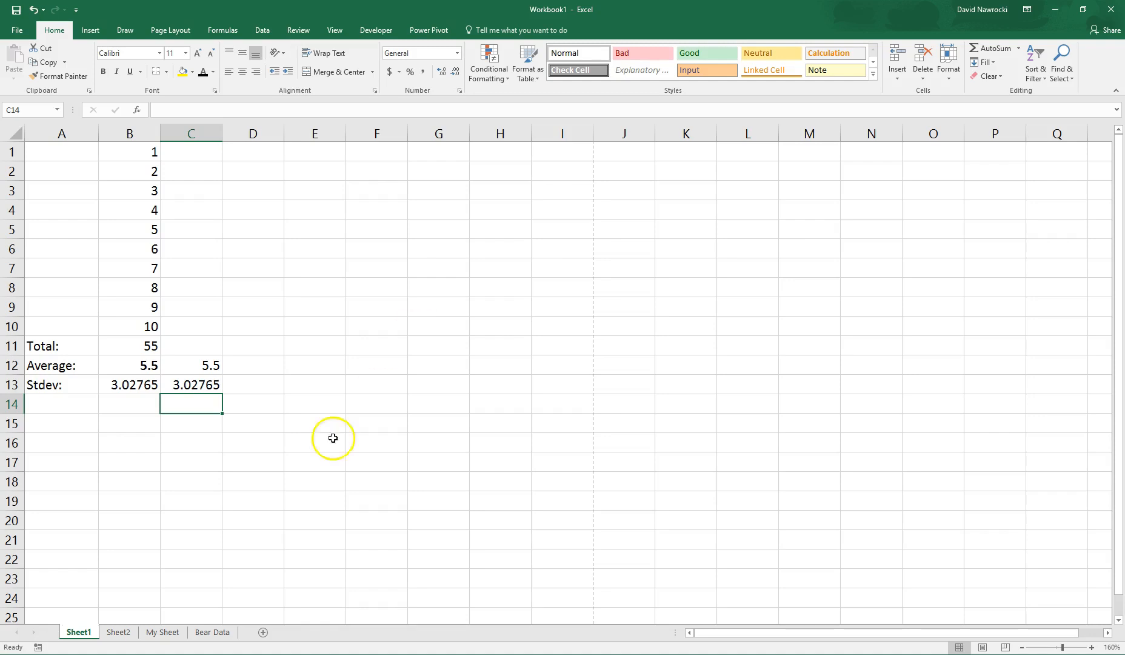
# Step: On Sheet2, enter the labels "Principle:" in A1 and "Rate %:" in A2
pyautogui.click(126, 633)
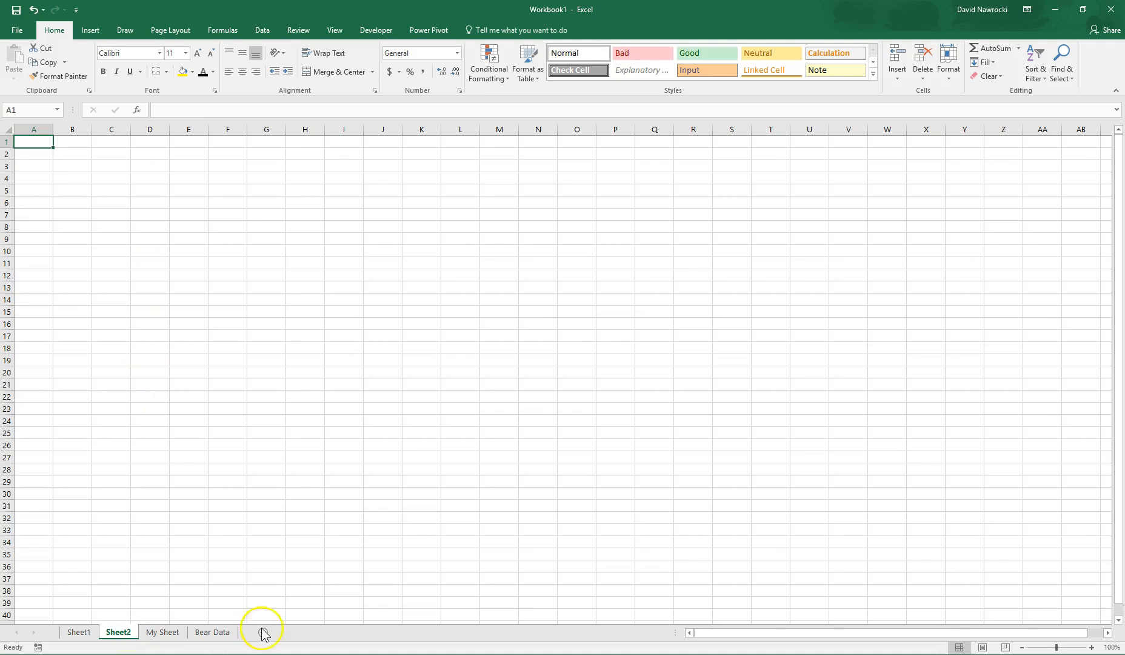
pyautogui.click(1060, 649)
pyautogui.moveTo(1060, 649); pyautogui.dragTo(1064, 649)
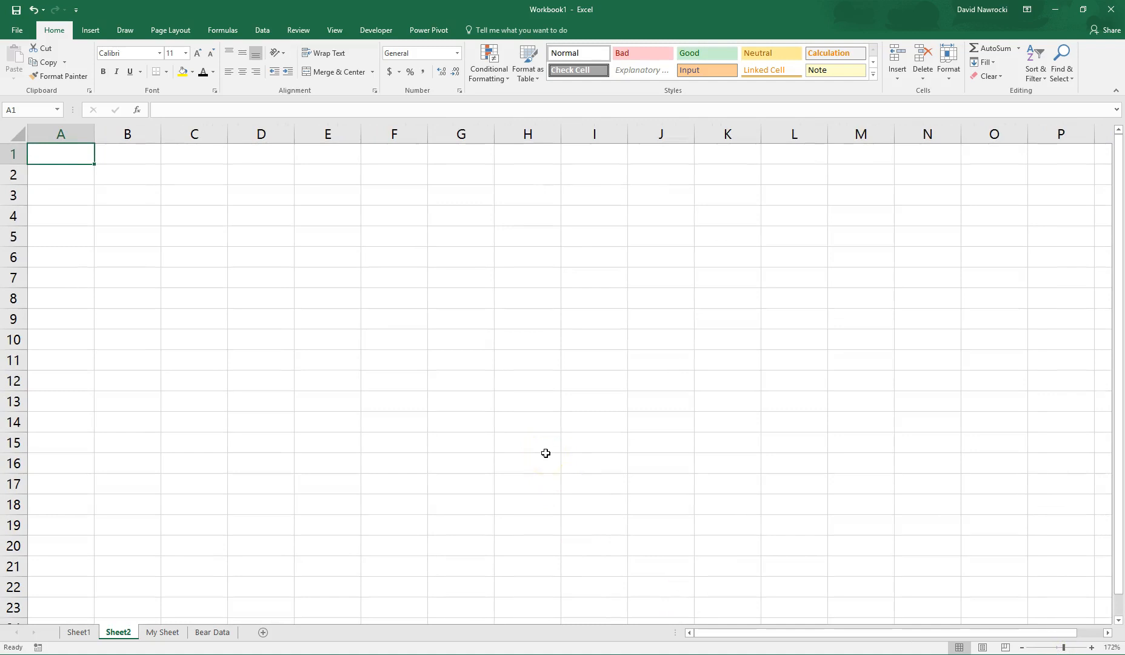
pyautogui.write('Pri')
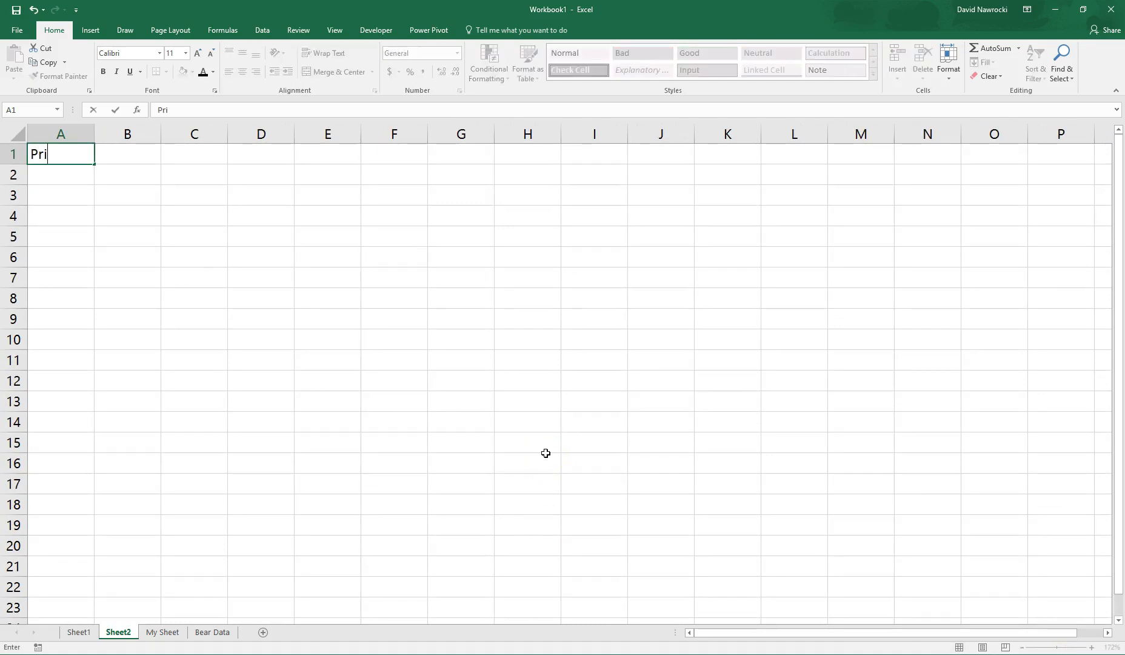
pyautogui.write('nciple:')
pyautogui.press('Return')
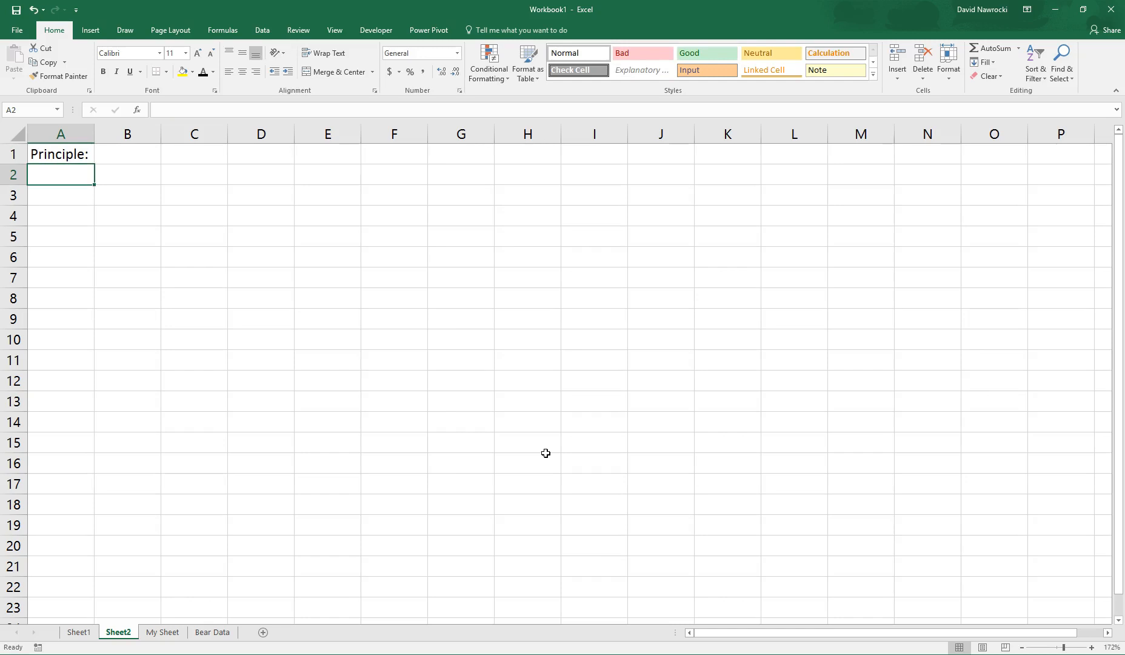
pyautogui.write('Rate')
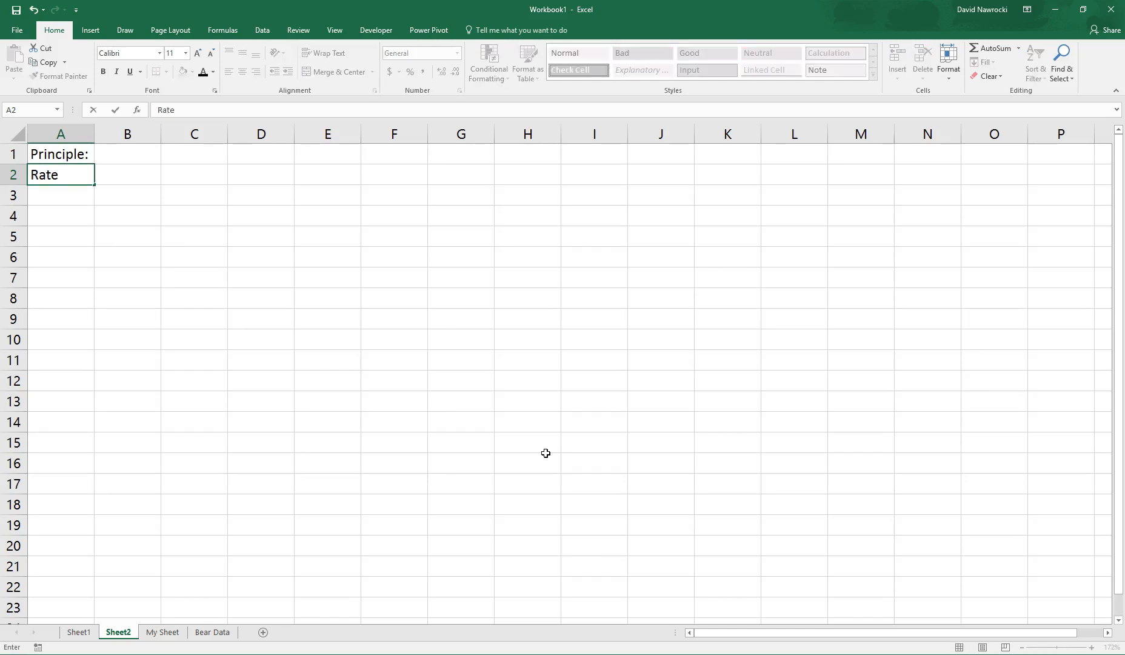
pyautogui.write(' %:')
pyautogui.press('Return')
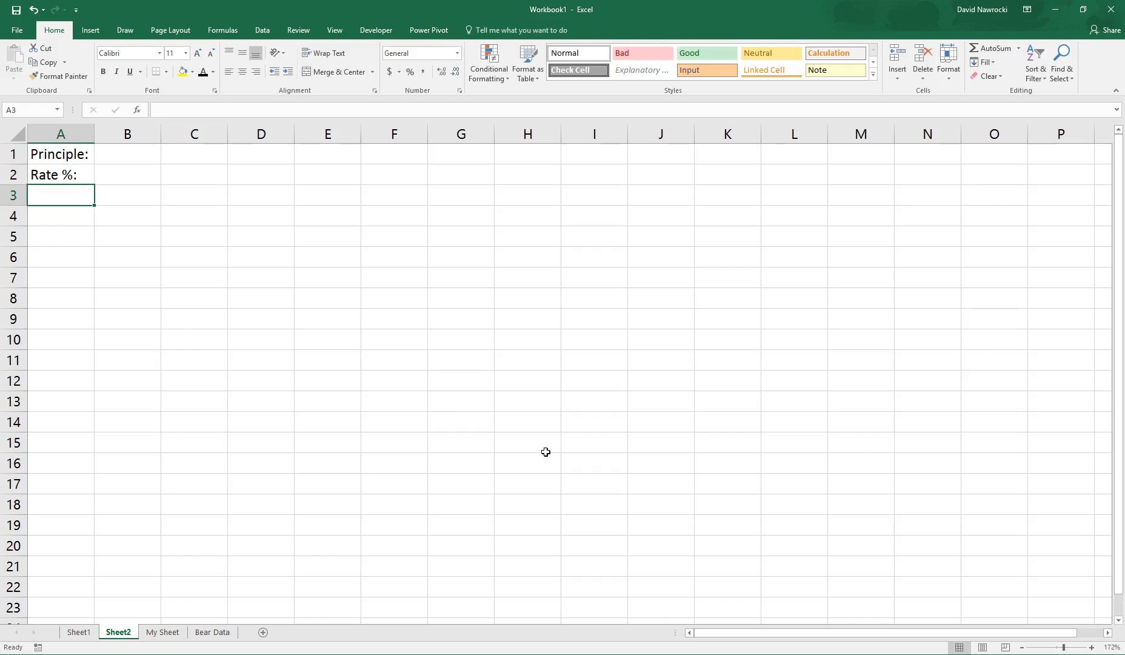
# Step: Enter the labels "Compoundingd per Year:" in A3, "Term (Years)" in A4 and "Balance:" in A5
pyautogui.write('Com')
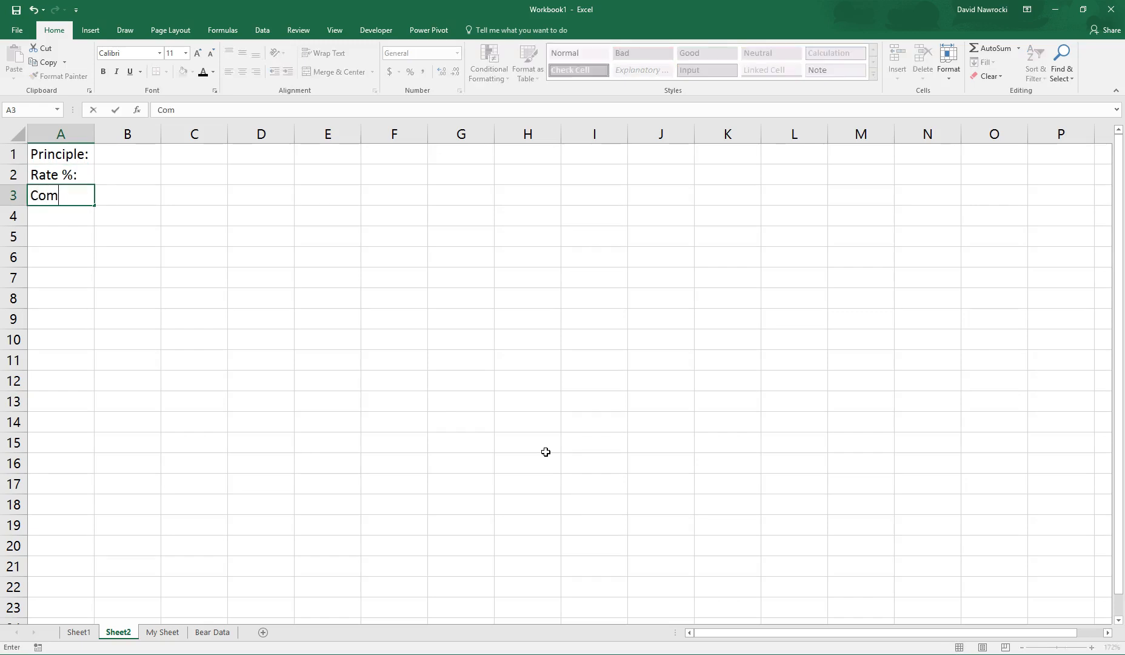
pyautogui.write('pounding')
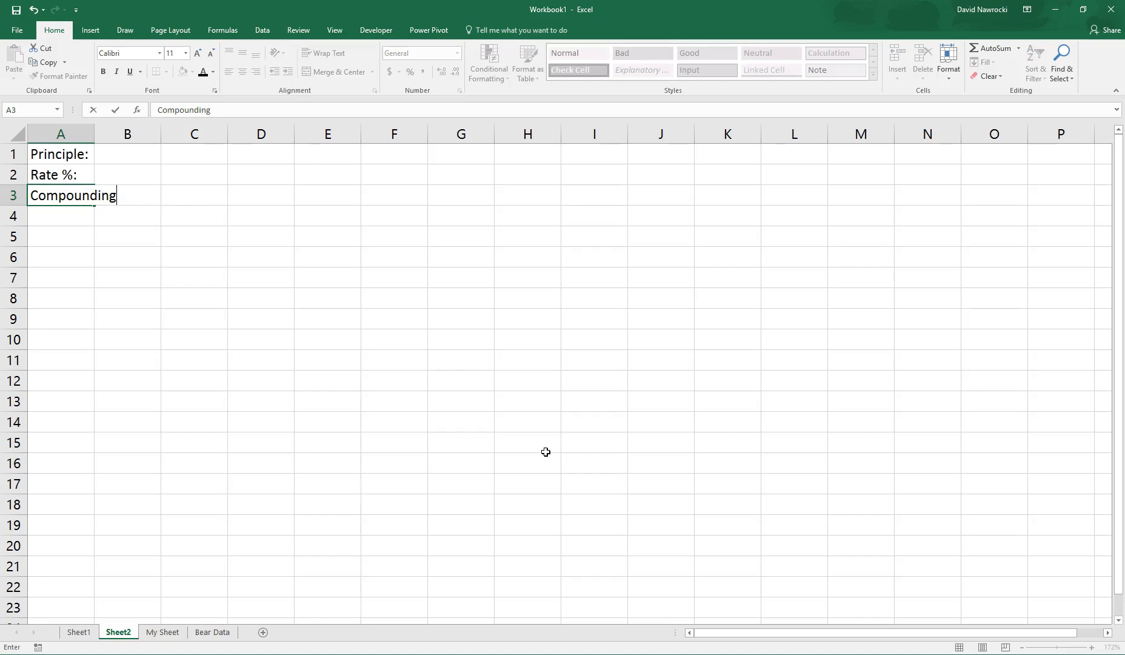
pyautogui.write('d per Year:')
pyautogui.press('Return')
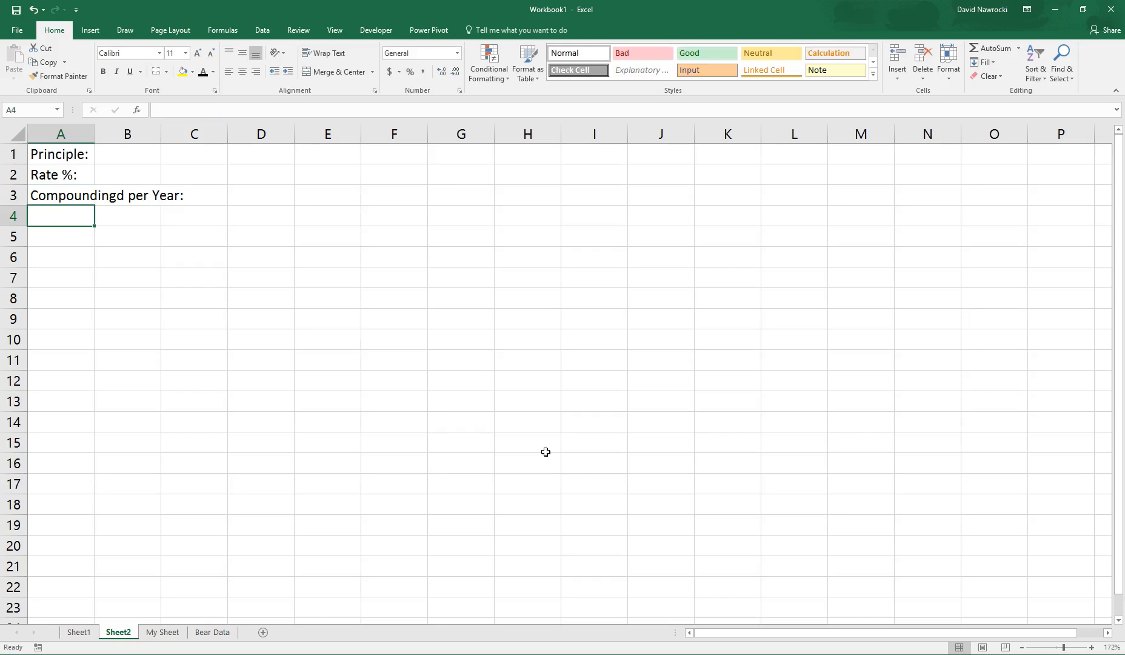
pyautogui.write('Term ')
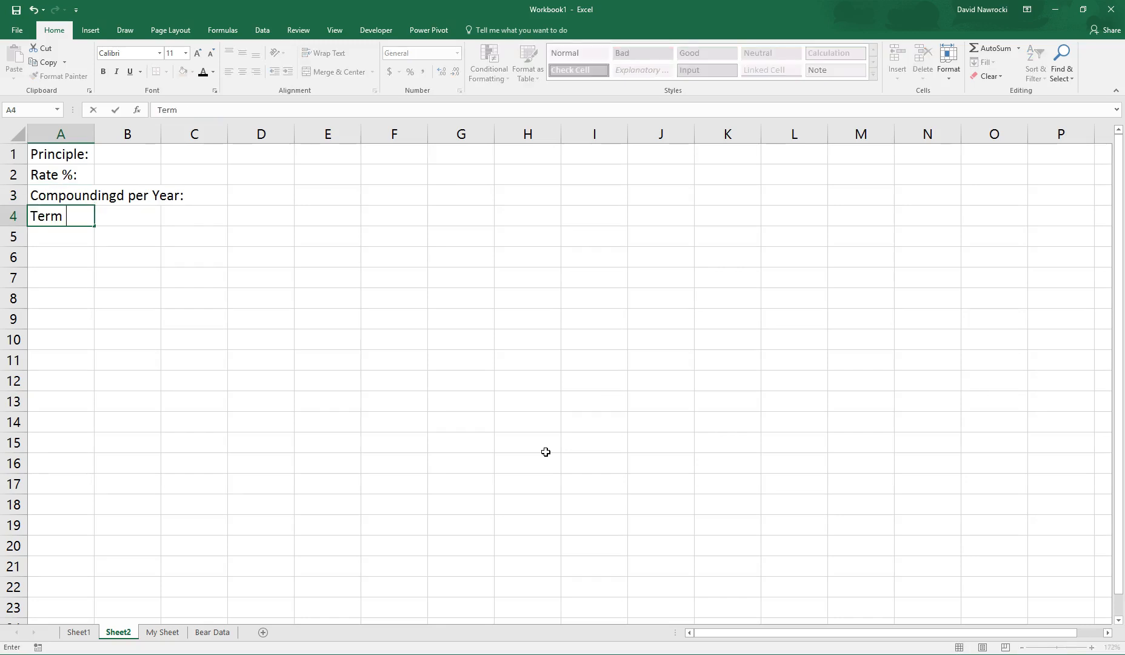
pyautogui.write('(Years)')
pyautogui.press('Return')
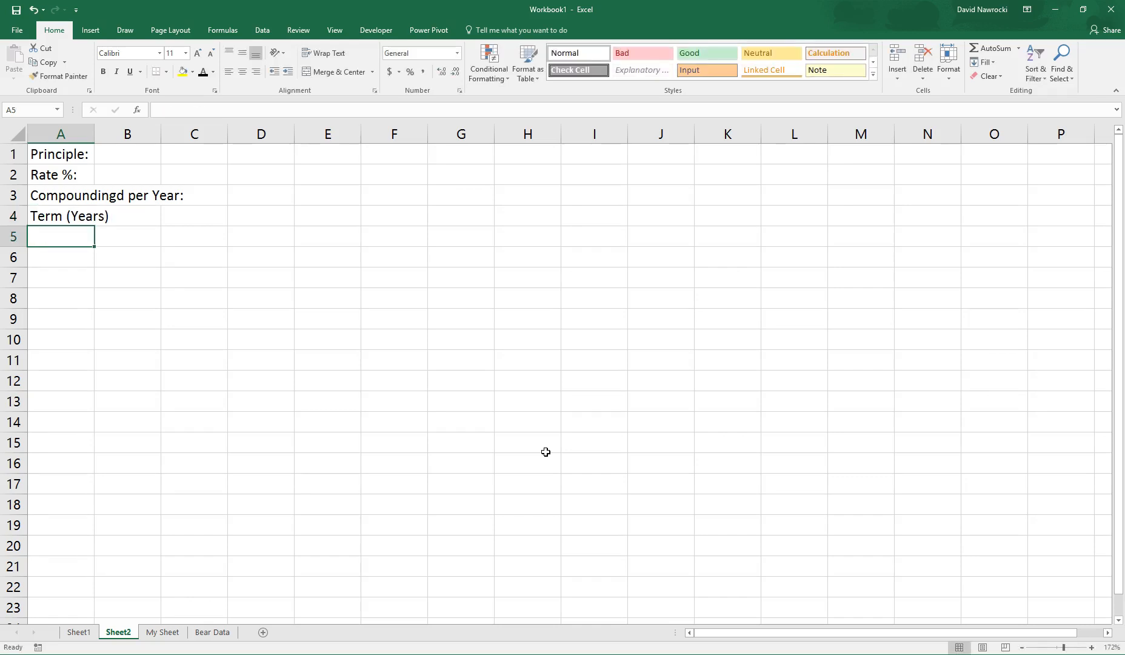
pyautogui.write('Balance:')
pyautogui.press('Return')
# Step: Add a colon to the end of the A4 label so it reads "Term (Years):"
pyautogui.press('Up')
pyautogui.press('Up')
pyautogui.press('F2')
pyautogui.write(':')
pyautogui.press('Return')
# Step: Fit the width of column A to its longest label
pyautogui.press('Up')
pyautogui.press('Up')
pyautogui.press('Up')
pyautogui.press('Up')
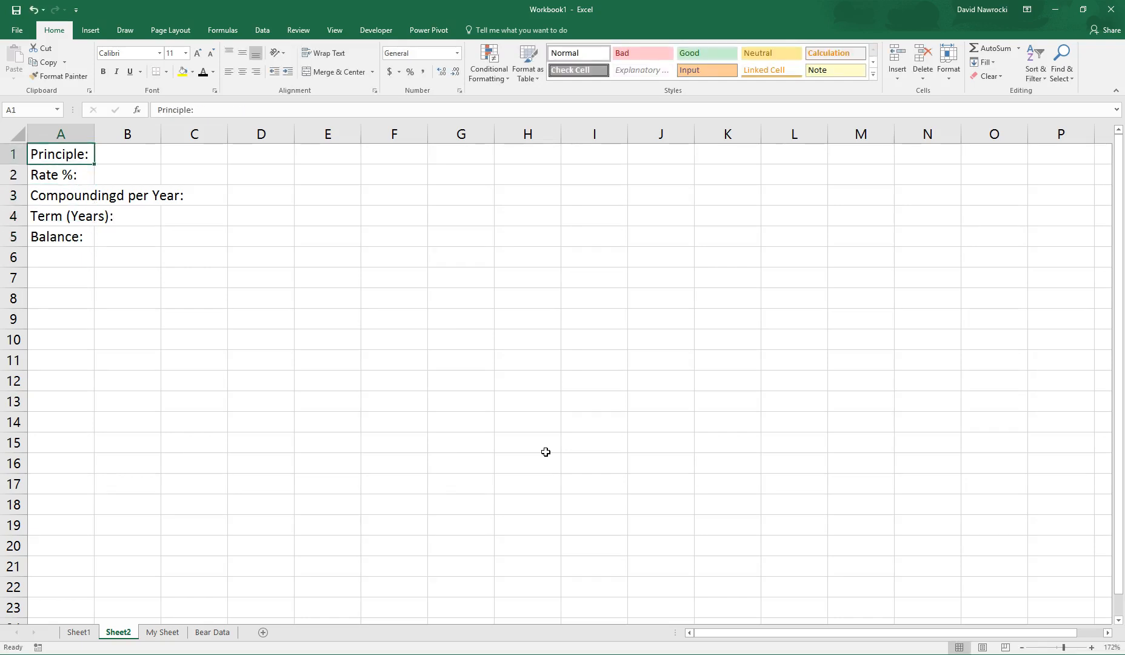
pyautogui.doubleClick(94, 132)
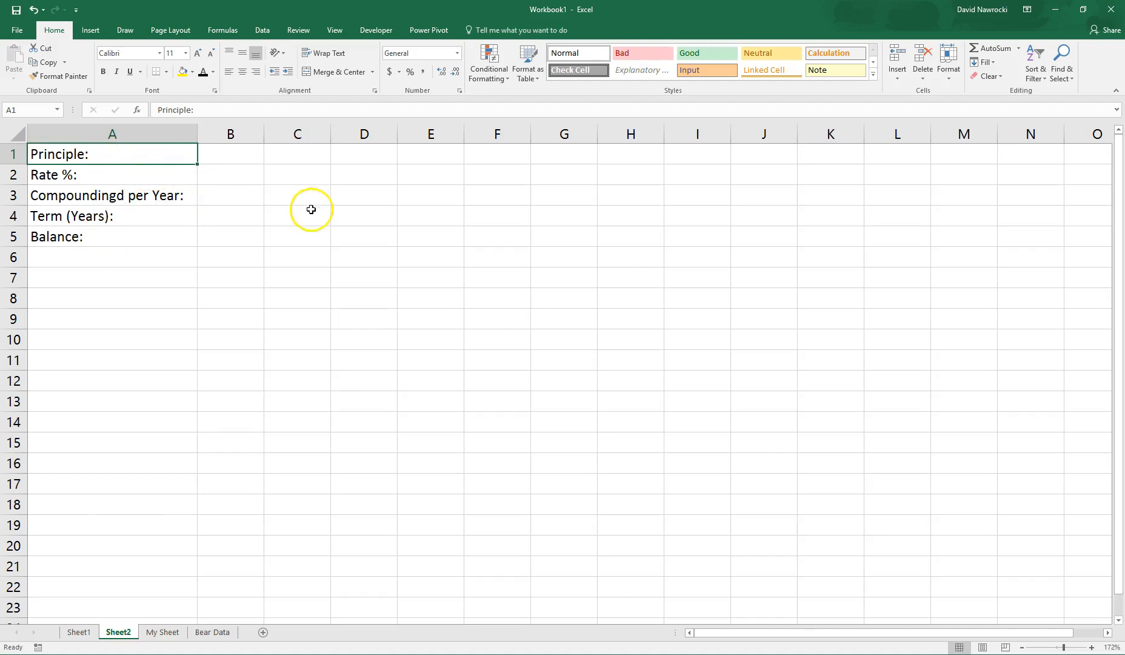
# Step: Correct the misspelled label in A3 to "Compoundings per Year:"
pyautogui.click(111, 195)
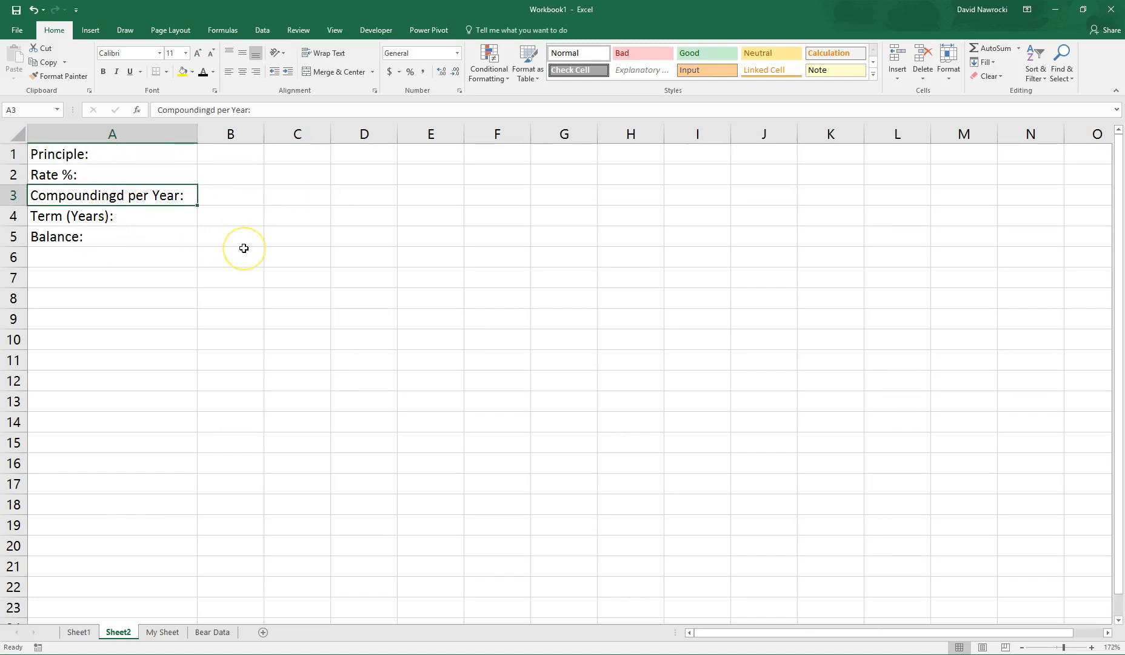
pyautogui.press('F2')
pyautogui.press('Left')
pyautogui.press('Left')
pyautogui.press('Left')
pyautogui.press('Left')
pyautogui.press('Left')
pyautogui.press('Left')
pyautogui.press('Left')
pyautogui.press('Left')
pyautogui.press('Left')
pyautogui.press('Left')
pyautogui.press('Left')
pyautogui.press('Left')
pyautogui.press('Left')
pyautogui.press('Left')
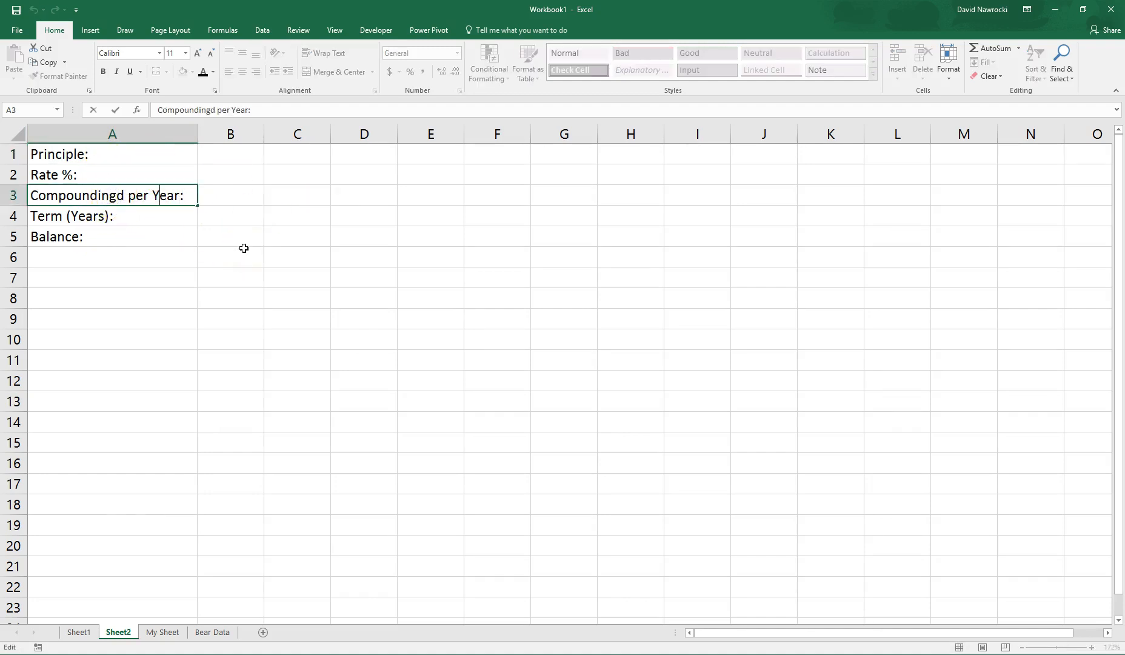
pyautogui.press('Right')
pyautogui.press('Right')
pyautogui.press('Right')
pyautogui.press('Right')
pyautogui.press('BackSpace')
pyautogui.write('s')
pyautogui.press('Return')
# Step: Enter 1000 as the principle in B1 and 5.2 as the rate in B2
pyautogui.press('Up')
pyautogui.press('Up')
pyautogui.press('Up')
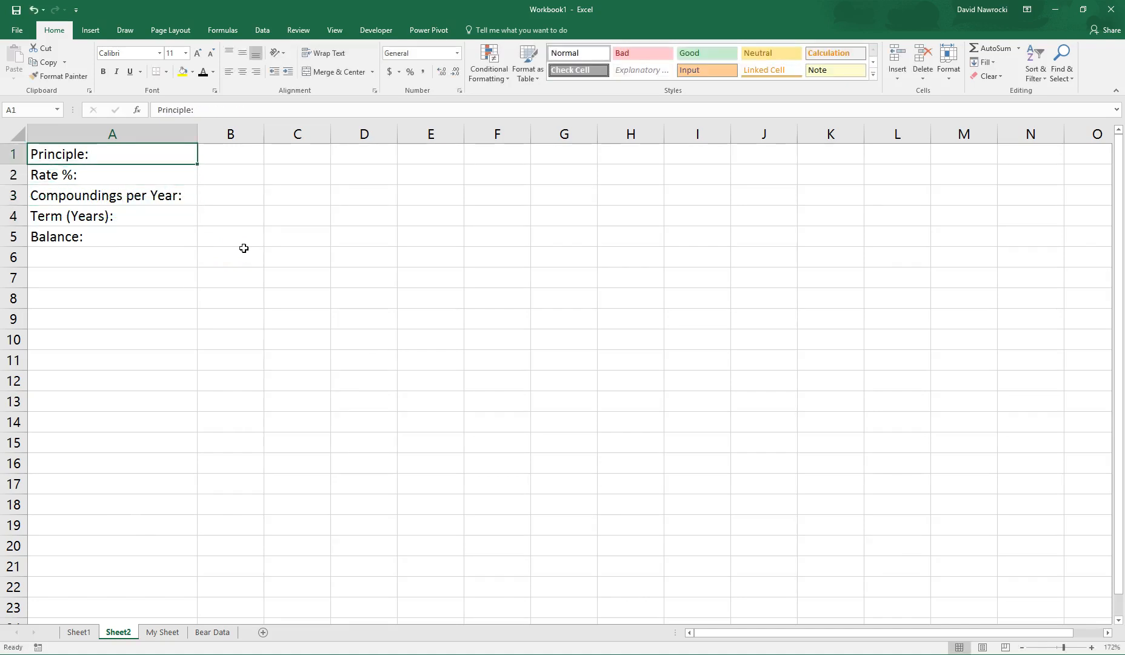
pyautogui.press('Right')
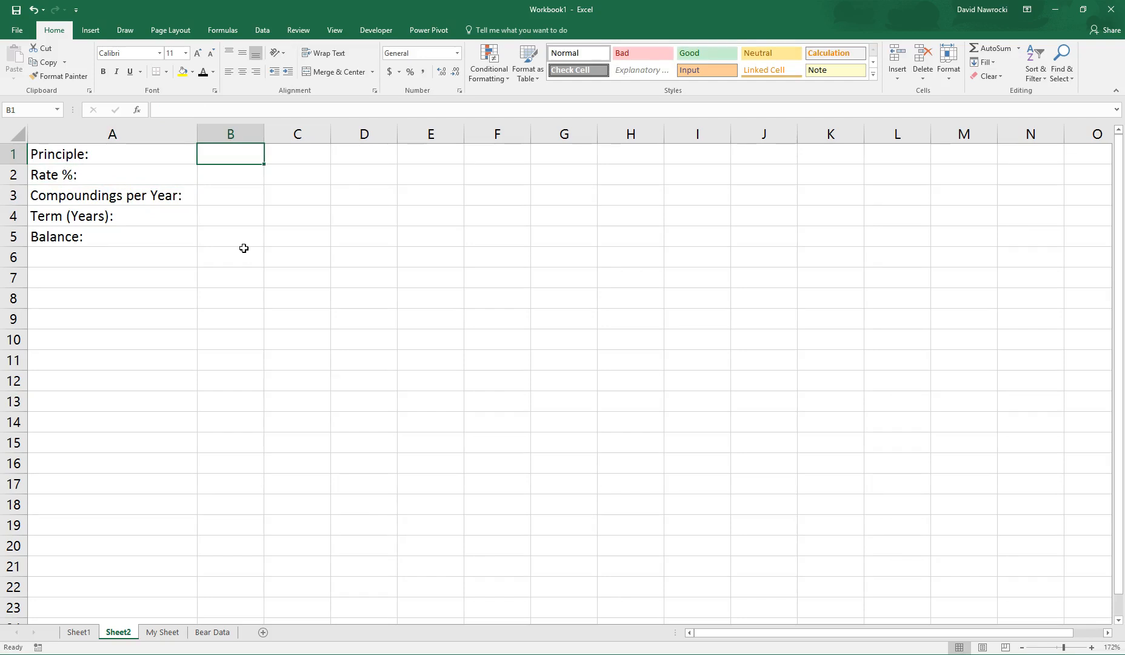
pyautogui.write('1000')
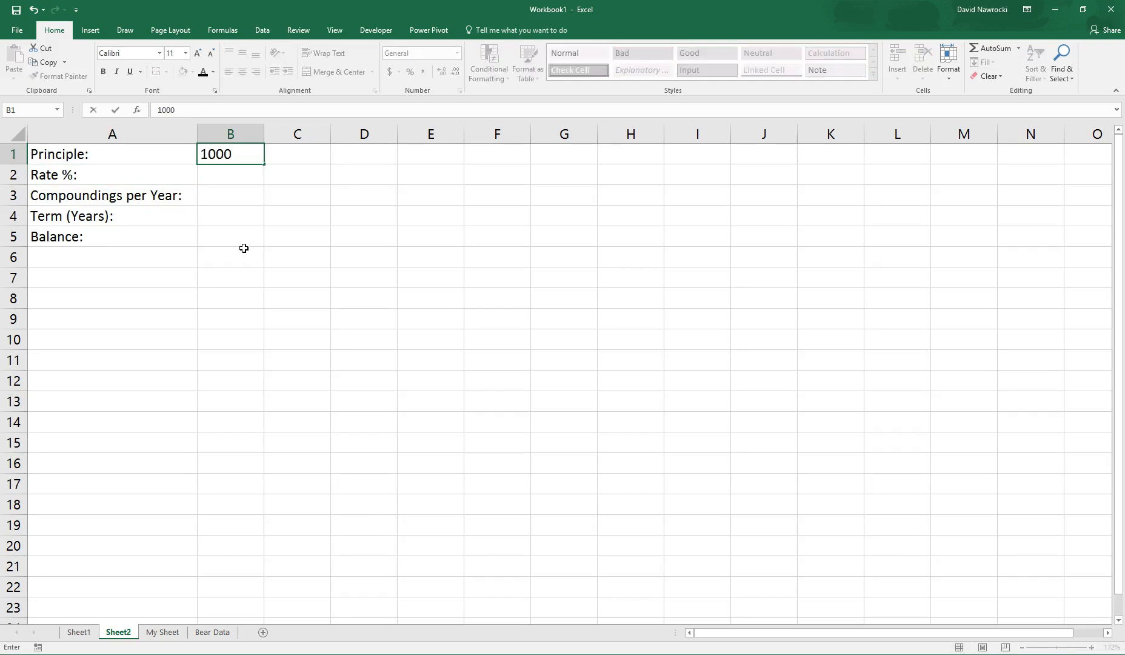
pyautogui.press('Return')
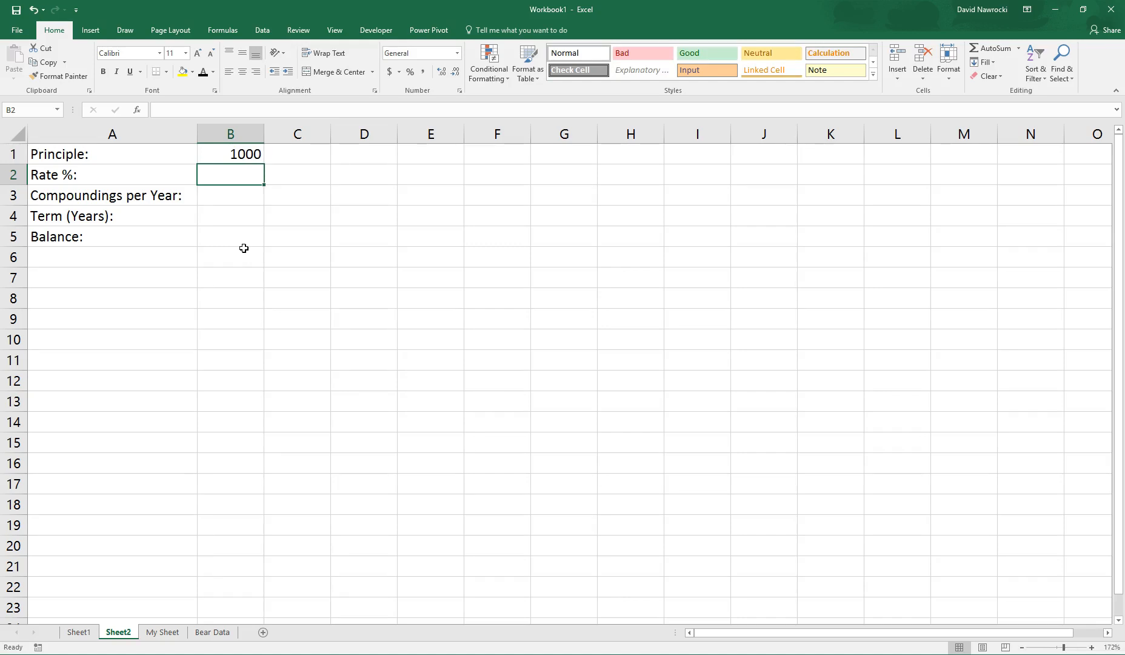
pyautogui.write('5.2')
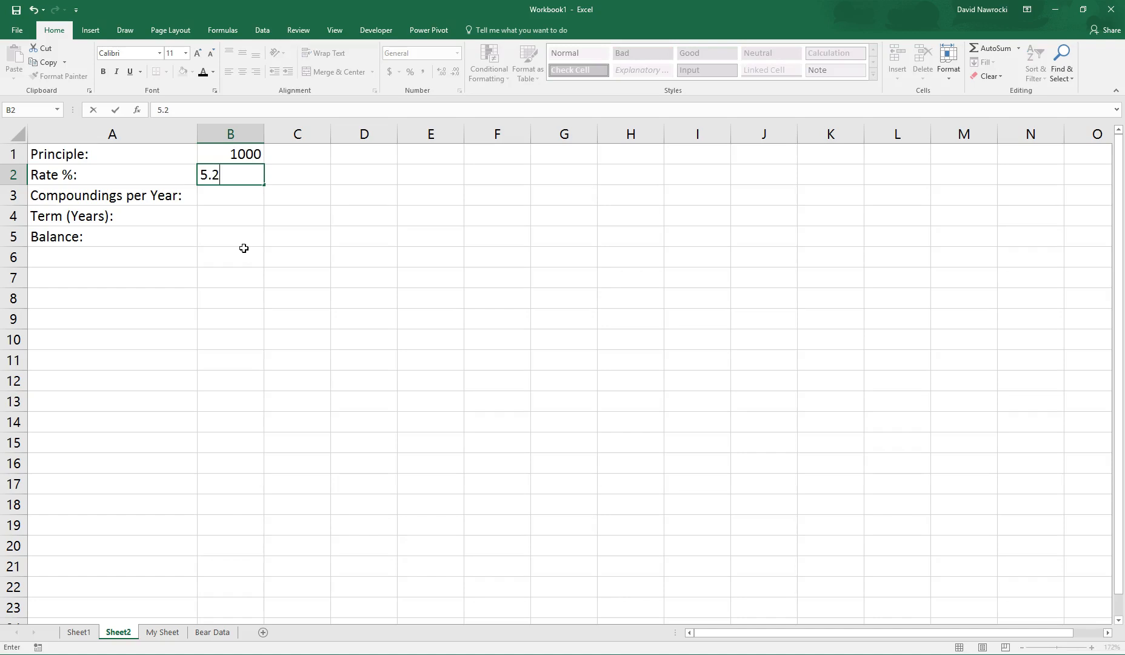
pyautogui.hotkey('ctrl', 'Return')
pyautogui.press('Return')
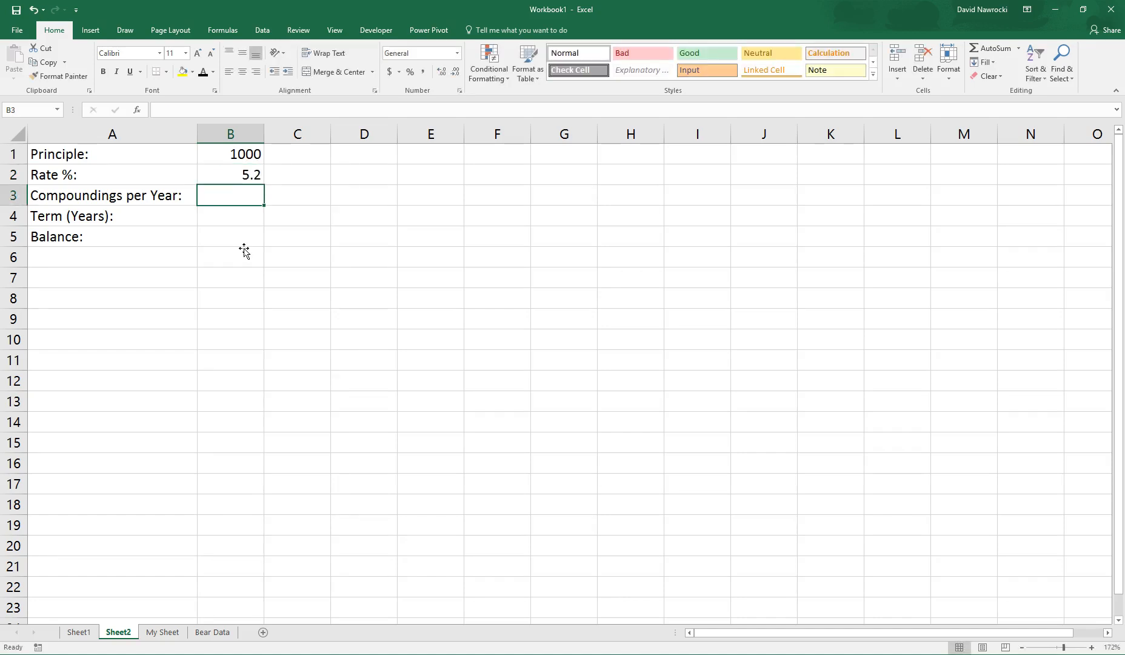
# Step: Enter 12 compoundings per year in B3 and a term of 10 years in B4
pyautogui.write('12')
pyautogui.press('Return')
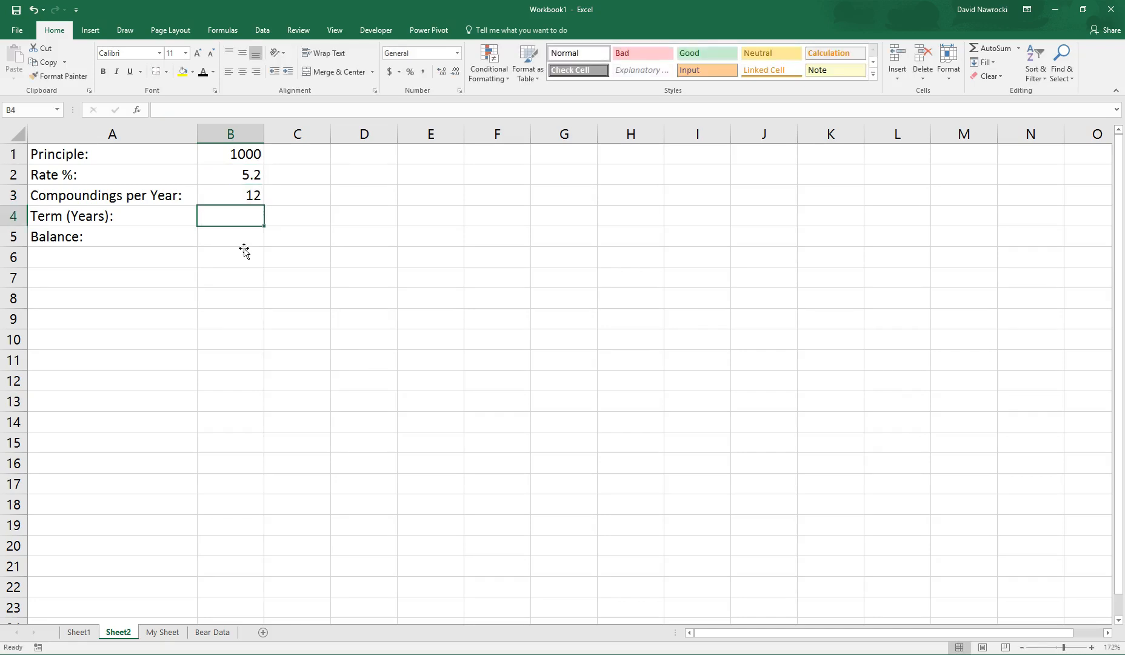
pyautogui.write('10')
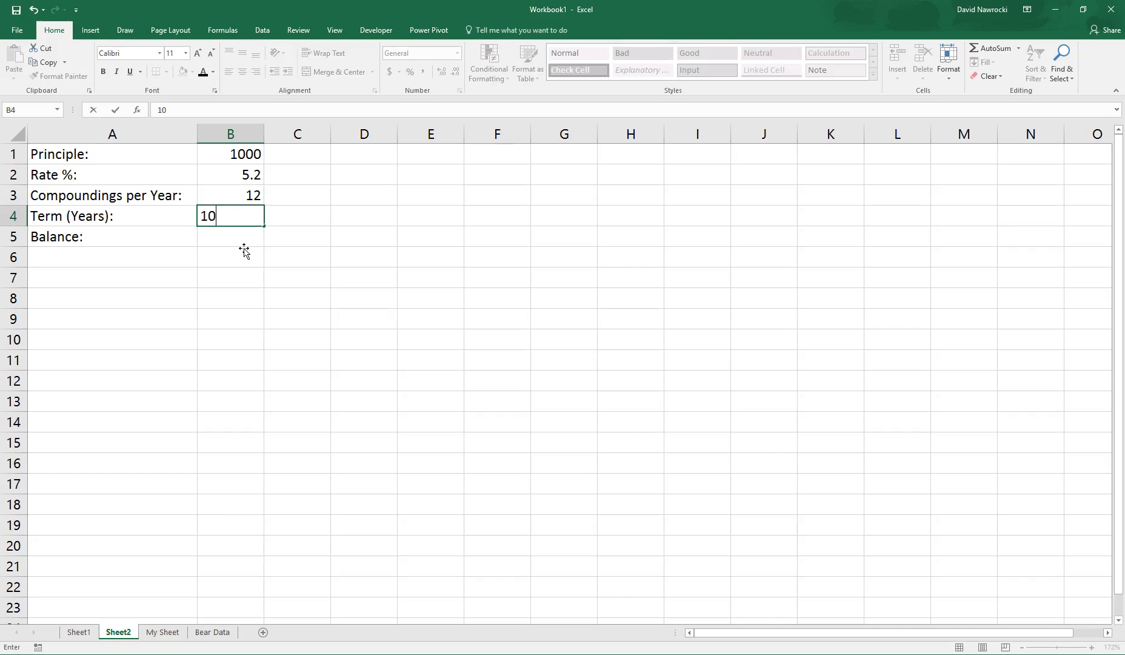
pyautogui.press('Return')
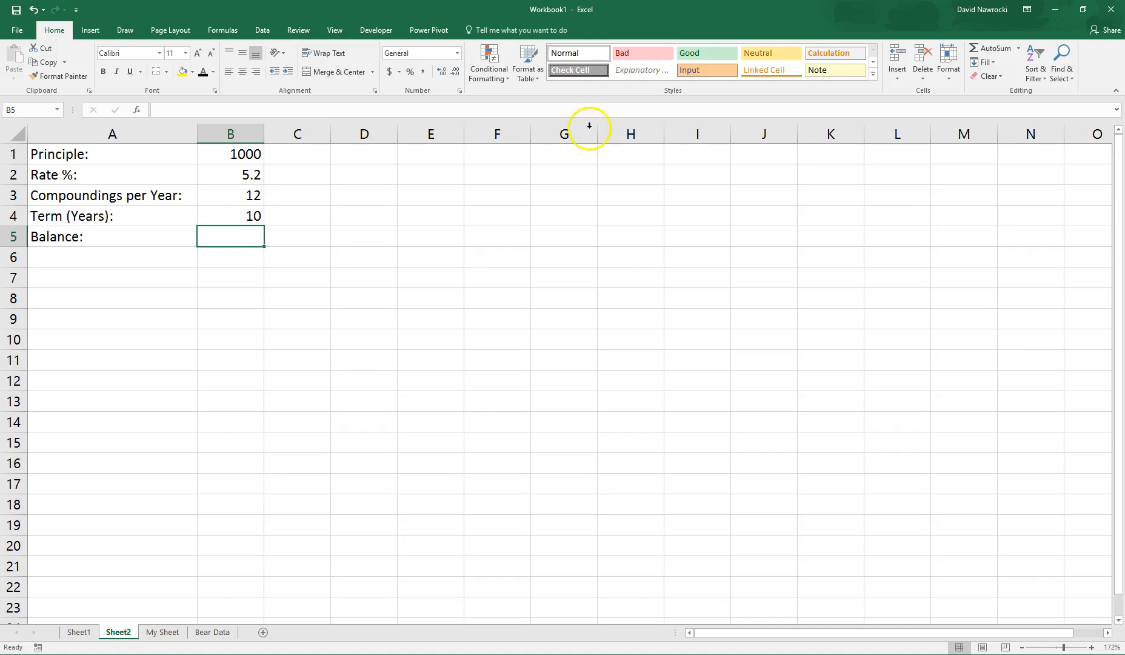
# Step: Handwrite the compound interest formula Balance = P·(1 + r/n)^(n·t) in red ink in the empty area beside the data
pyautogui.click(125, 30)
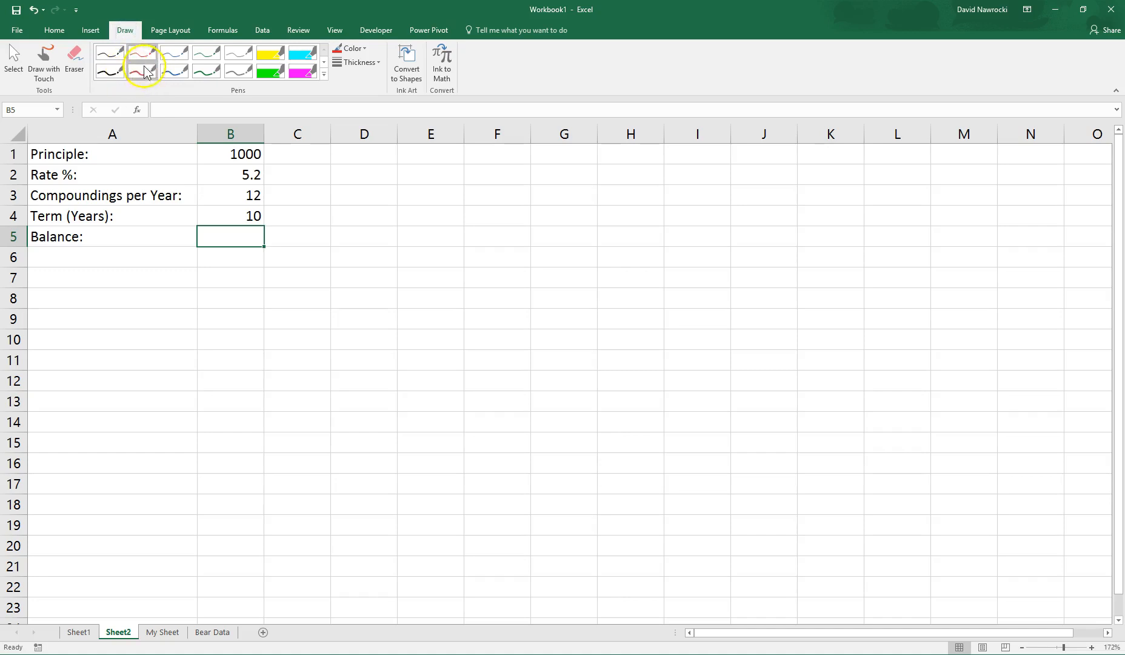
pyautogui.click(141, 53)
pyautogui.click(50, 68)
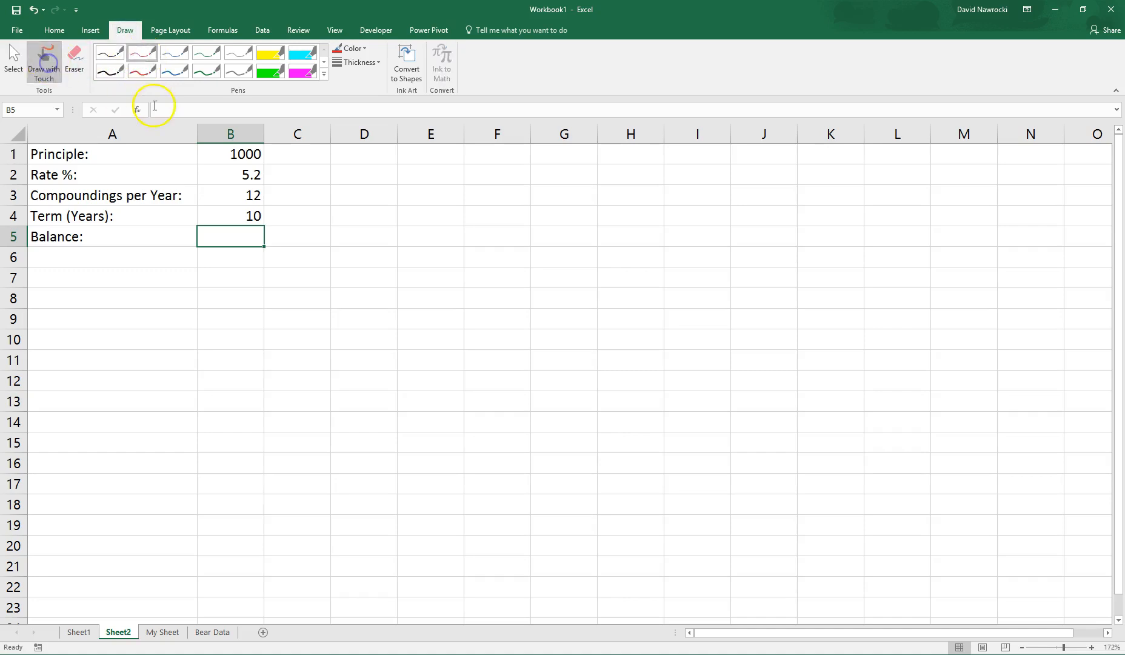
pyautogui.moveTo(408, 195); pyautogui.dragTo(407, 217)
pyautogui.moveTo(408, 193)
pyautogui.mouseDown()
pyautogui.moveTo(419, 203)
pyautogui.moveTo(407, 217)
pyautogui.mouseUp()
pyautogui.moveTo(434, 207)
pyautogui.mouseDown()
pyautogui.moveTo(425, 216)
pyautogui.moveTo(456, 217)
pyautogui.mouseUp()
pyautogui.moveTo(458, 208)
pyautogui.mouseDown()
pyautogui.moveTo(513, 216)
pyautogui.moveTo(546, 200)
pyautogui.moveTo(573, 216)
pyautogui.moveTo(581, 188)
pyautogui.moveTo(574, 204)
pyautogui.moveTo(619, 223)
pyautogui.moveTo(651, 211)
pyautogui.mouseUp()
pyautogui.moveTo(646, 204)
pyautogui.mouseDown()
pyautogui.moveTo(699, 182)
pyautogui.moveTo(710, 201)
pyautogui.moveTo(692, 222)
pyautogui.moveTo(704, 222)
pyautogui.mouseUp()
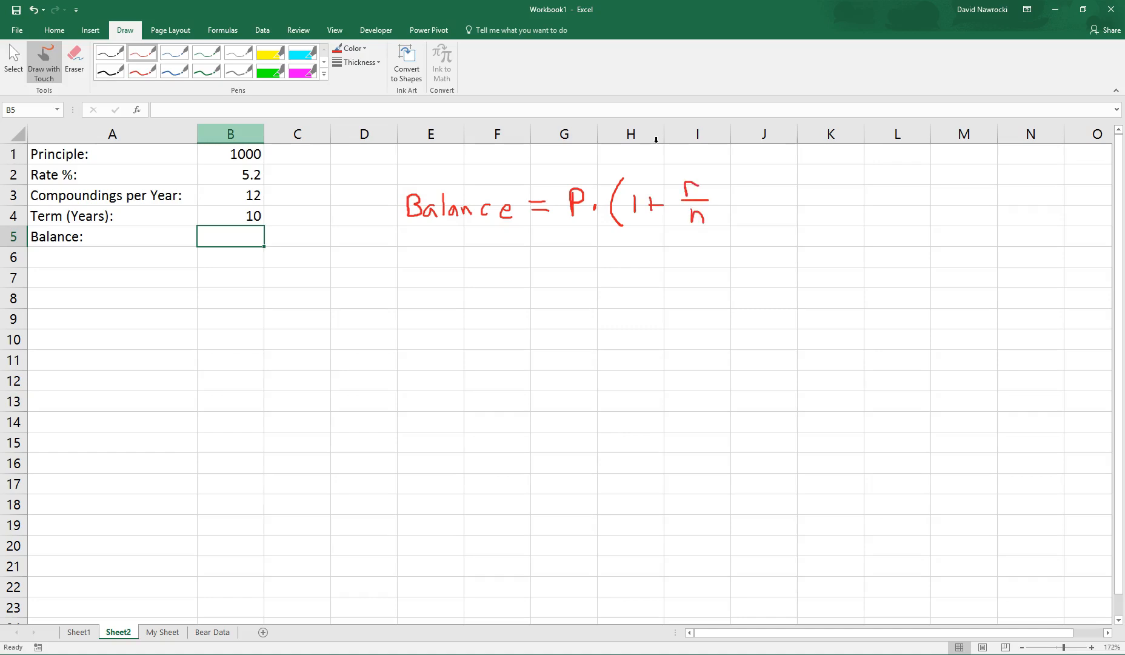
pyautogui.moveTo(712, 174); pyautogui.dragTo(714, 227)
pyautogui.moveTo(730, 170)
pyautogui.mouseDown()
pyautogui.moveTo(750, 178)
pyautogui.moveTo(757, 158)
pyautogui.mouseUp()
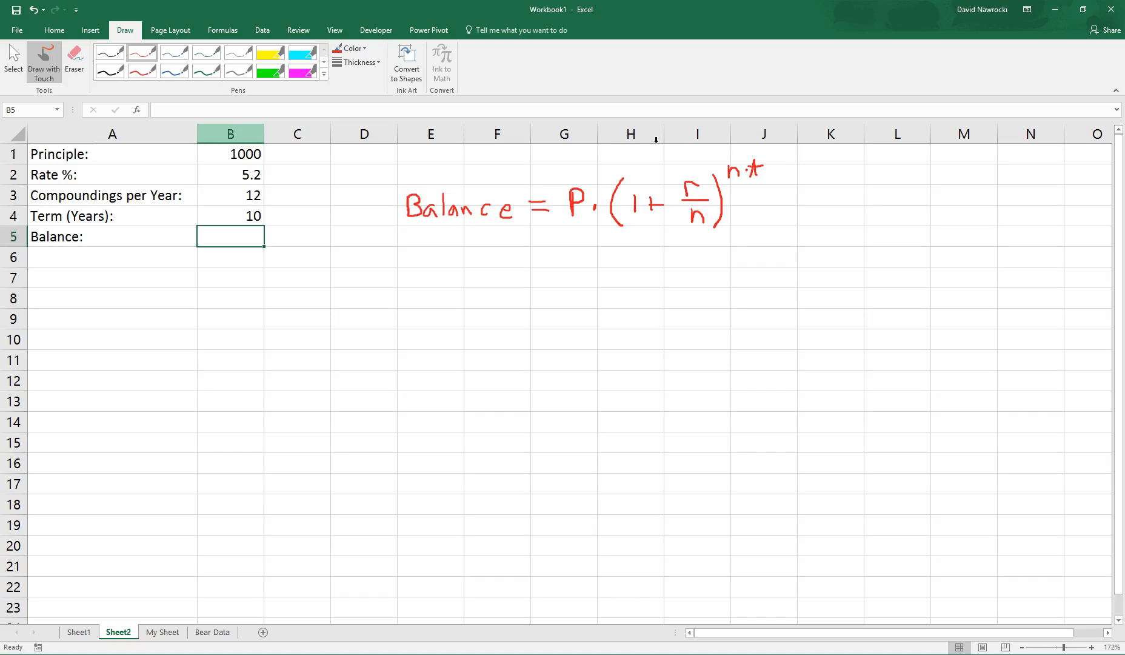
pyautogui.click(640, 142)
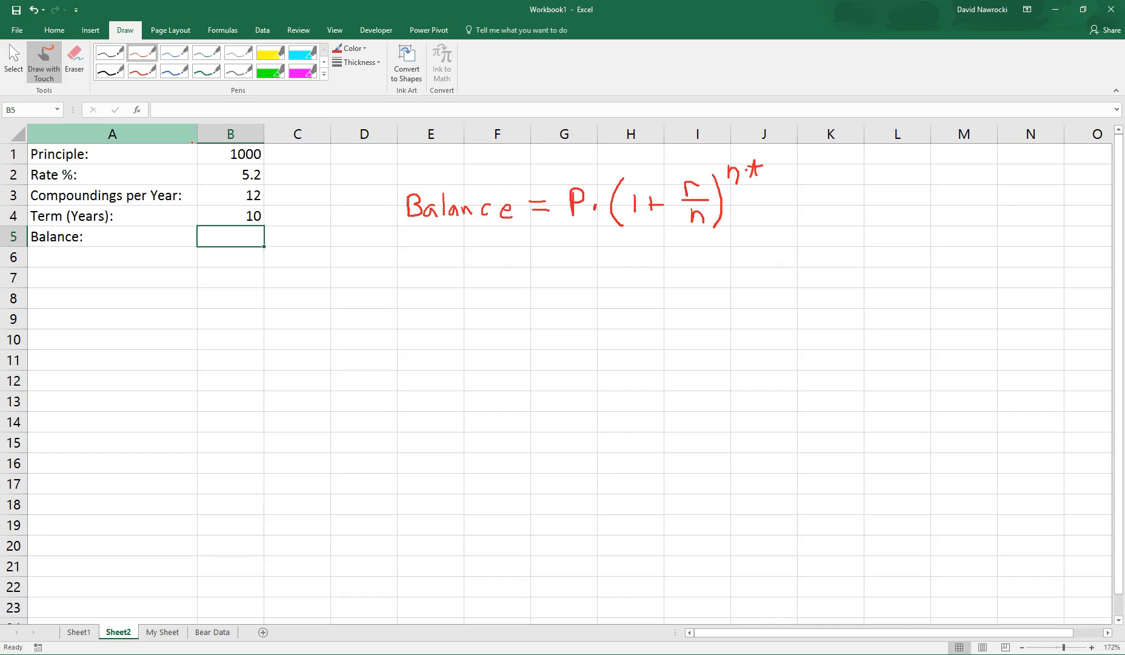
# Step: Handwrite the cell-reference version = B1*(1+(B2/100)/B3)^(B3*B4) in red ink below the compound interest formula
pyautogui.moveTo(422, 278)
pyautogui.mouseDown()
pyautogui.moveTo(462, 291)
pyautogui.moveTo(511, 281)
pyautogui.mouseUp()
pyautogui.moveTo(540, 271)
pyautogui.mouseDown()
pyautogui.moveTo(540, 285)
pyautogui.moveTo(566, 277)
pyautogui.mouseUp()
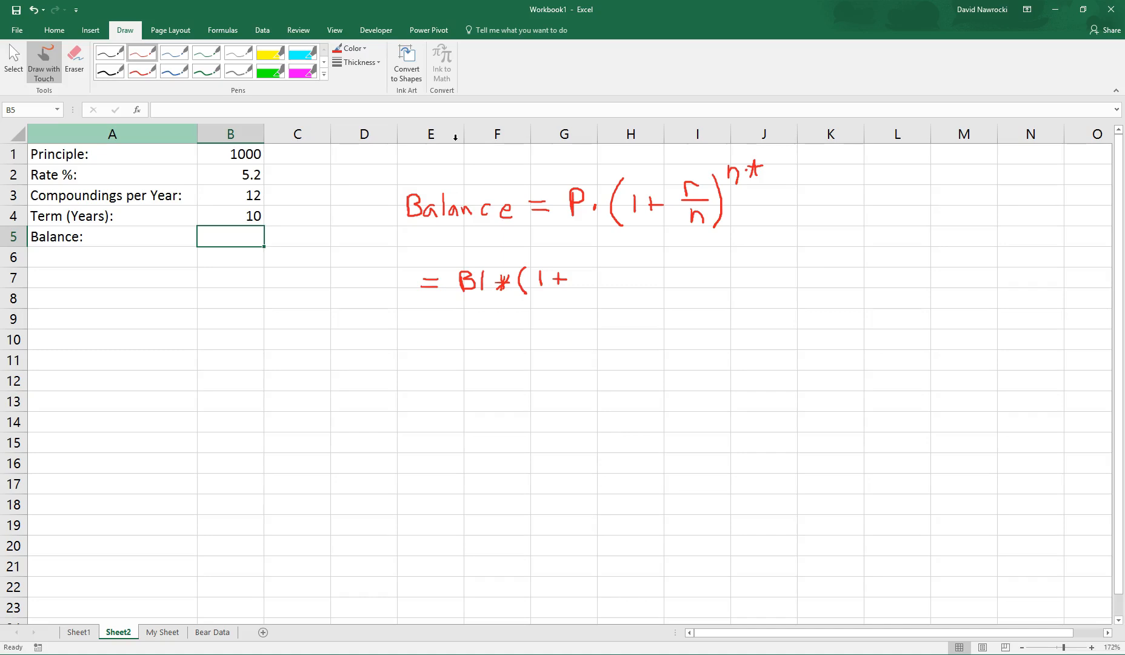
pyautogui.moveTo(585, 266)
pyautogui.mouseDown()
pyautogui.moveTo(580, 288)
pyautogui.moveTo(592, 285)
pyautogui.mouseUp()
pyautogui.moveTo(591, 271)
pyautogui.mouseDown()
pyautogui.moveTo(597, 286)
pyautogui.moveTo(693, 271)
pyautogui.moveTo(689, 295)
pyautogui.moveTo(707, 292)
pyautogui.mouseUp()
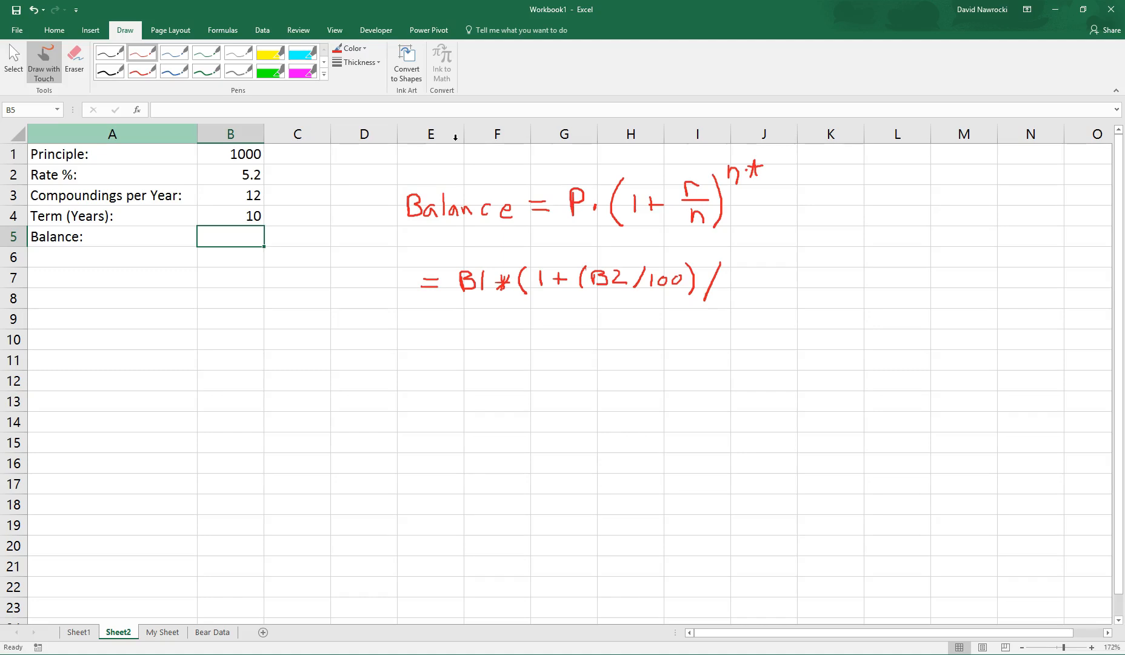
pyautogui.moveTo(740, 270)
pyautogui.mouseDown()
pyautogui.moveTo(740, 287)
pyautogui.moveTo(754, 277)
pyautogui.moveTo(741, 286)
pyautogui.mouseUp()
pyautogui.moveTo(763, 267)
pyautogui.mouseDown()
pyautogui.moveTo(776, 278)
pyautogui.moveTo(761, 285)
pyautogui.moveTo(792, 273)
pyautogui.moveTo(776, 306)
pyautogui.moveTo(815, 269)
pyautogui.moveTo(848, 299)
pyautogui.mouseUp()
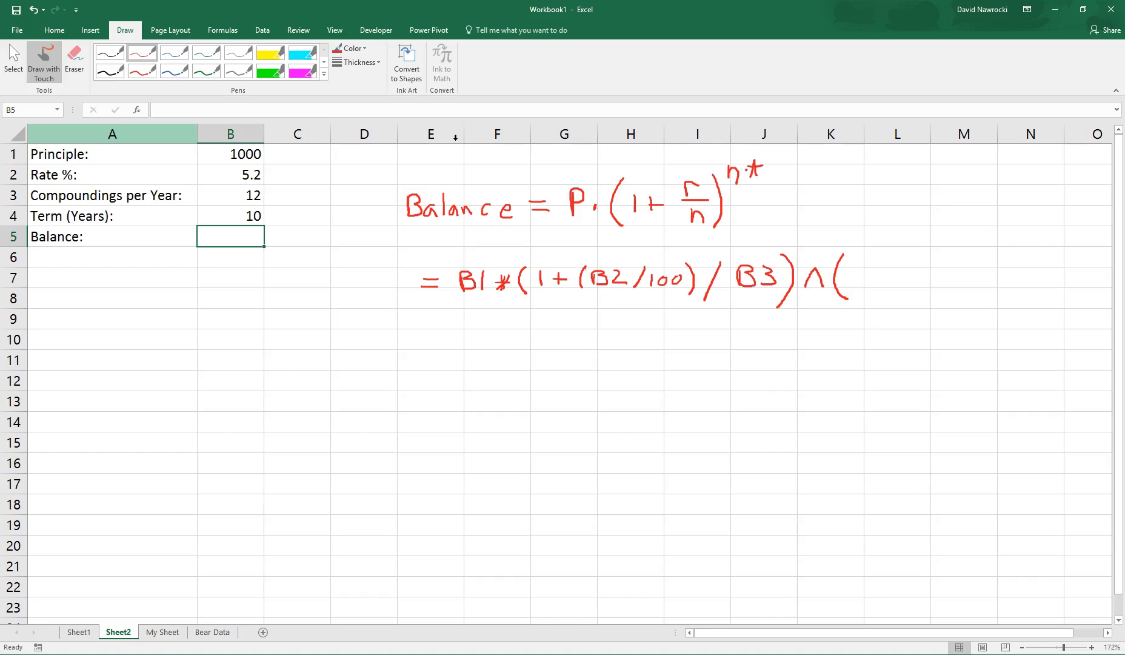
pyautogui.moveTo(858, 264); pyautogui.dragTo(858, 281)
pyautogui.moveTo(856, 264)
pyautogui.mouseDown()
pyautogui.moveTo(873, 272)
pyautogui.moveTo(861, 282)
pyautogui.moveTo(900, 273)
pyautogui.moveTo(887, 283)
pyautogui.moveTo(932, 283)
pyautogui.moveTo(923, 282)
pyautogui.mouseUp()
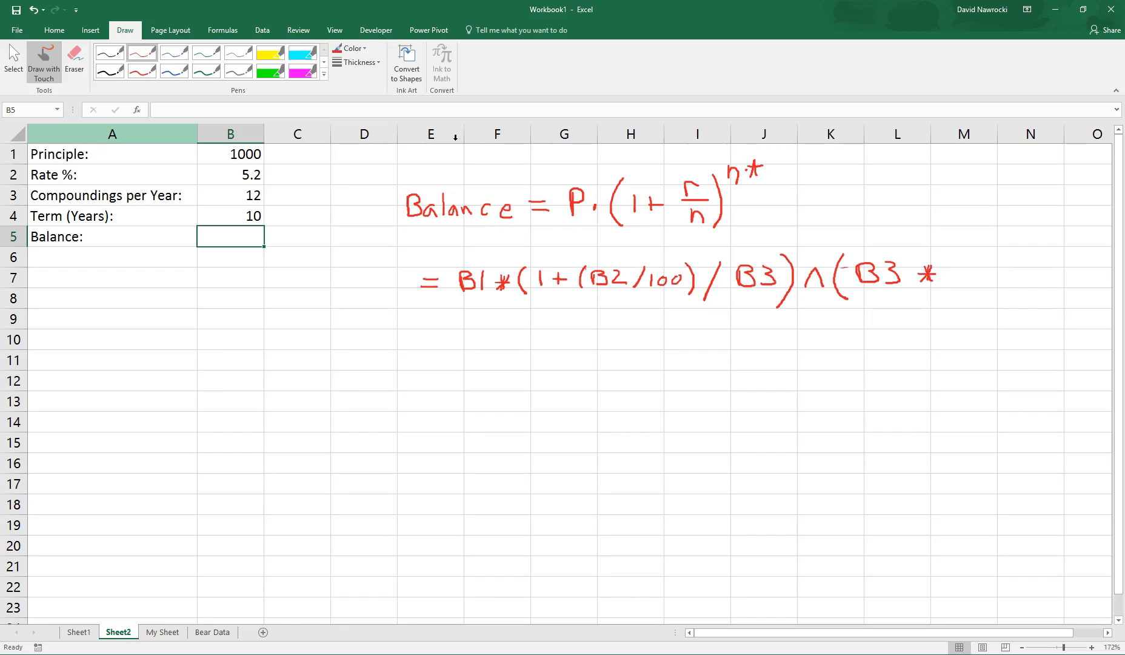
pyautogui.moveTo(952, 263); pyautogui.dragTo(953, 280)
pyautogui.moveTo(949, 262)
pyautogui.mouseDown()
pyautogui.moveTo(964, 270)
pyautogui.moveTo(956, 280)
pyautogui.moveTo(991, 270)
pyautogui.moveTo(988, 279)
pyautogui.mouseUp()
pyautogui.moveTo(994, 248); pyautogui.dragTo(990, 290)
pyautogui.click(1014, 287)
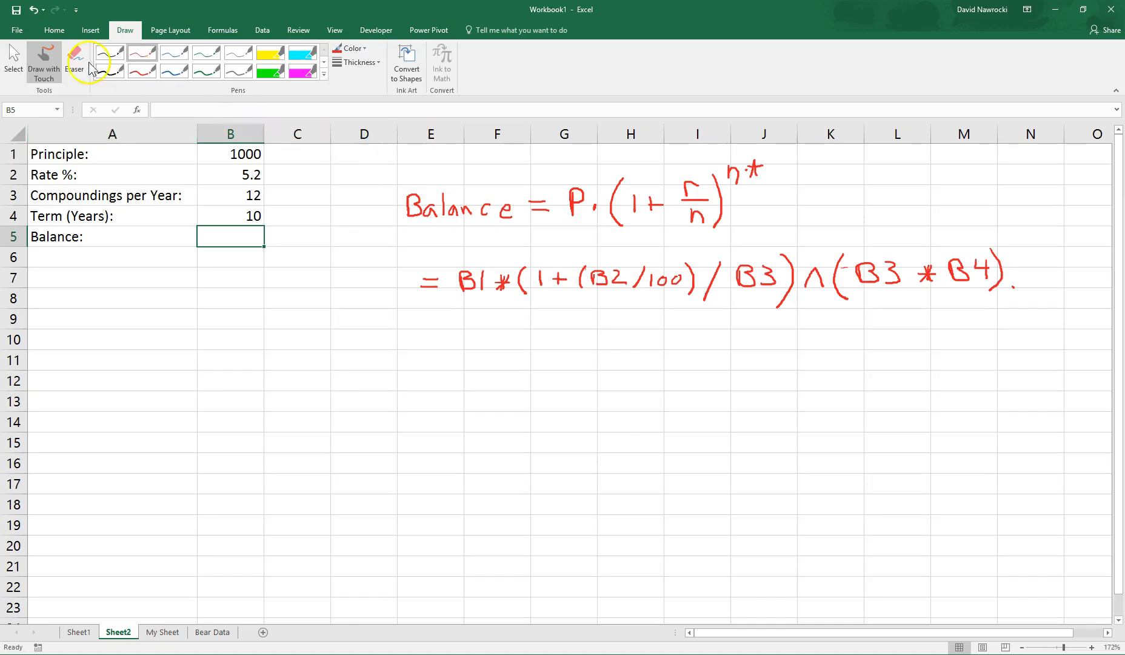
# Step: Stop inking and start the balance formula in B5 with =b1*(), keeping it open for editing
pyautogui.click(13, 59)
pyautogui.click(220, 237)
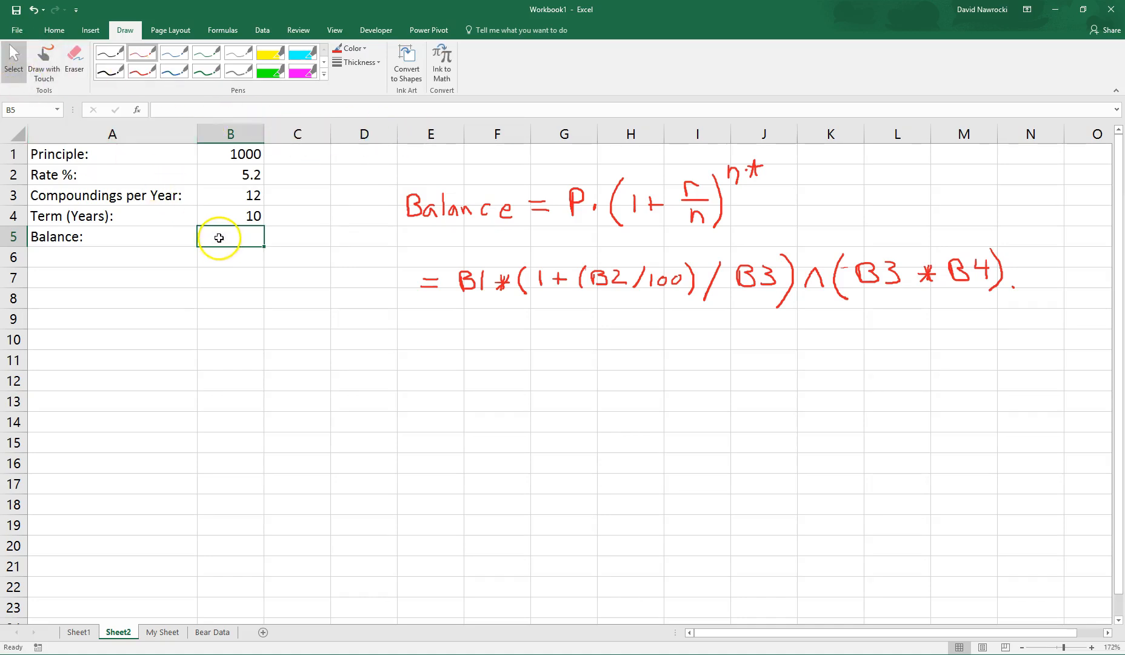
pyautogui.write('=')
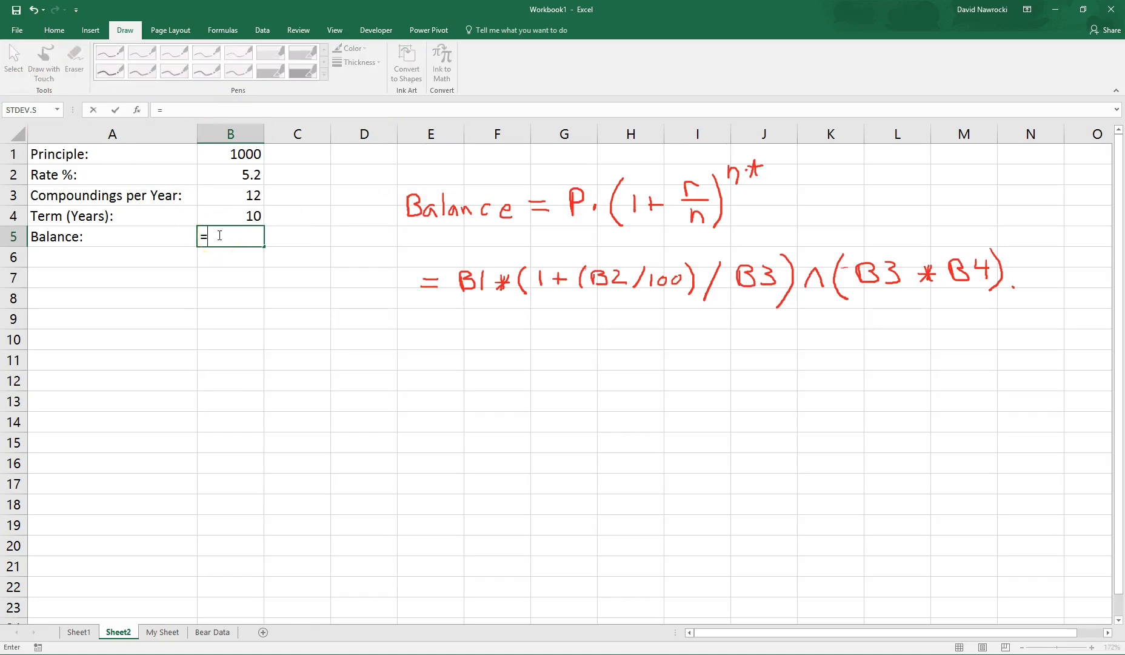
pyautogui.write('b1*(')
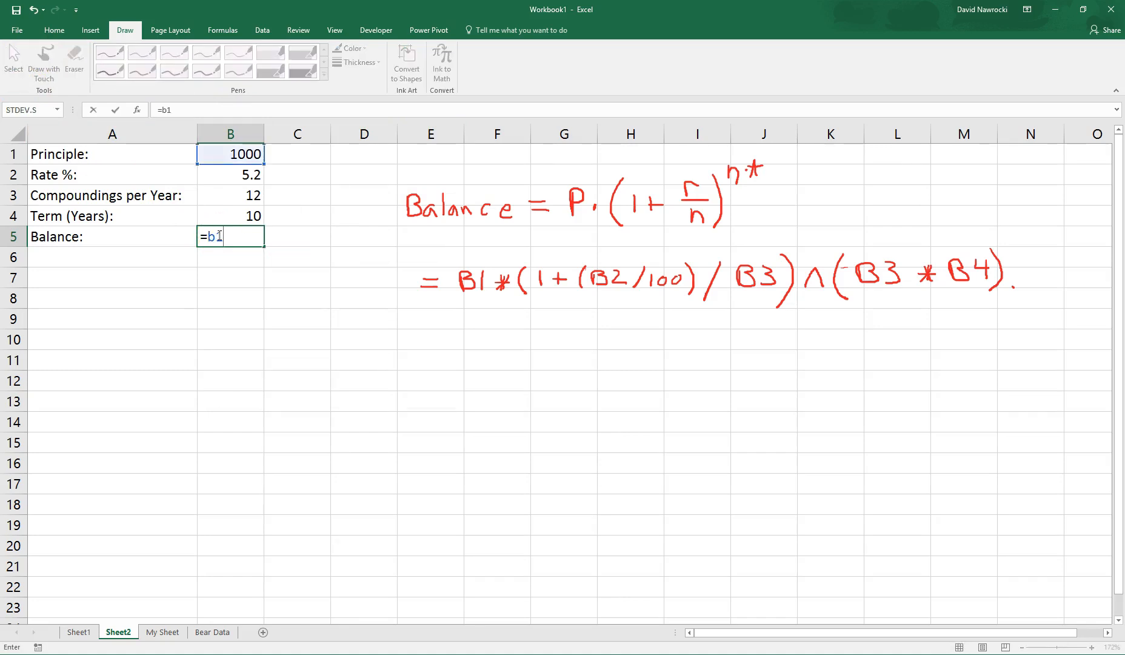
pyautogui.click(218, 236)
pyautogui.write(')')
pyautogui.press('Return')
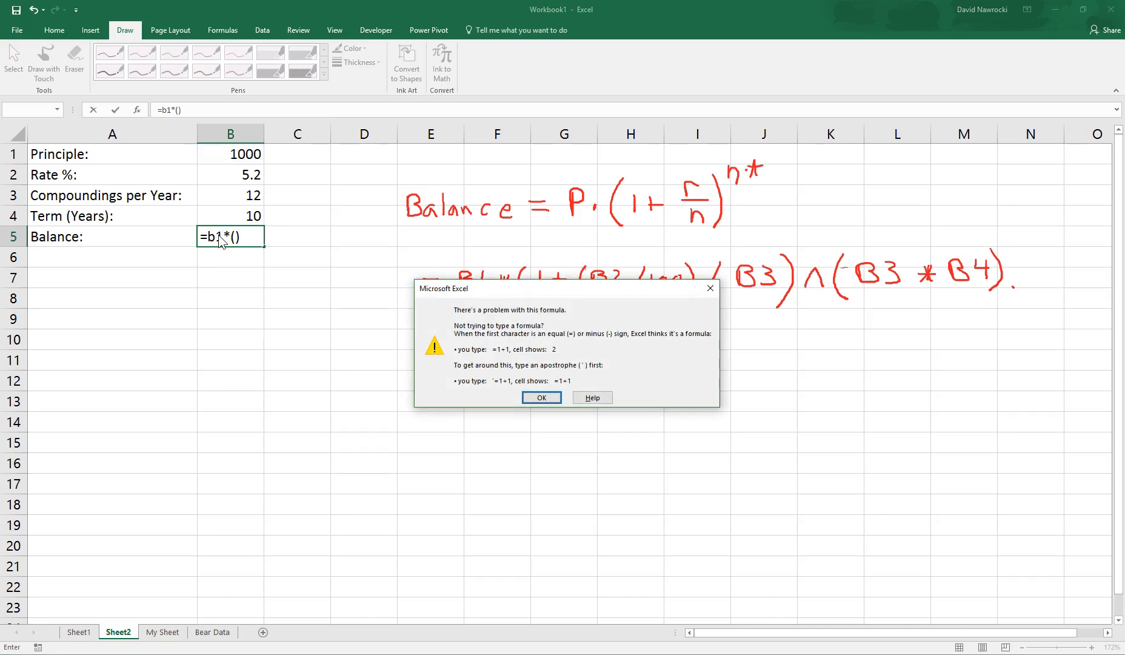
pyautogui.press('Return')
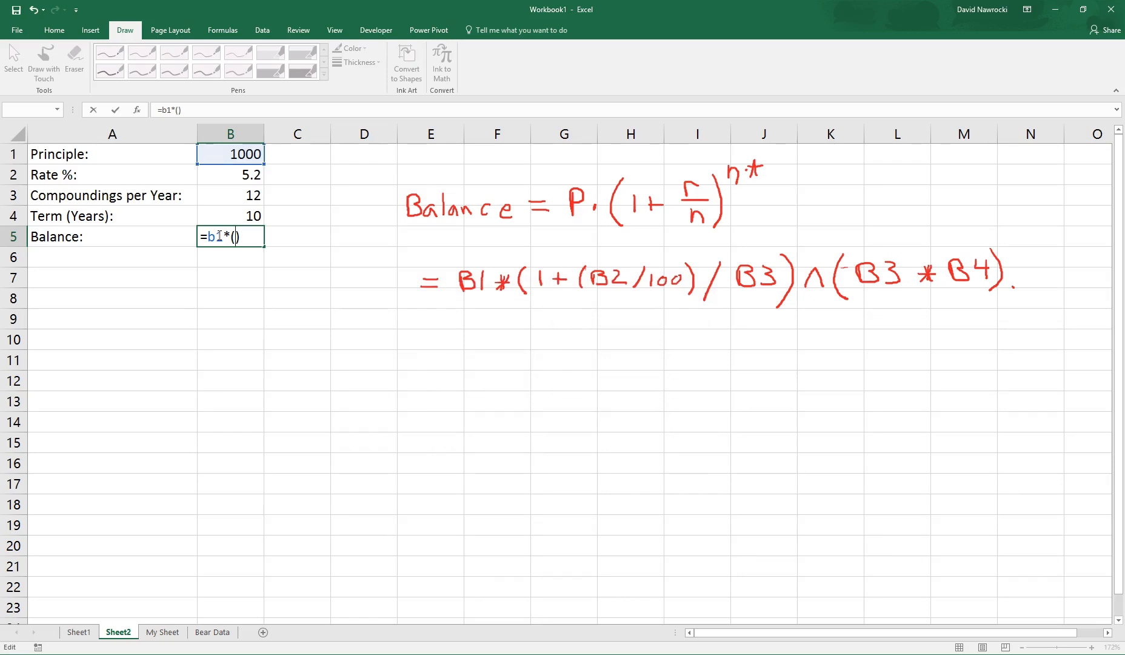
# Step: Fill the parentheses of the B5 formula with the growth factor 1+(b2/100)/b3
pyautogui.write('1')
pyautogui.write('+')
pyautogui.write('()')
pyautogui.write('b2/')
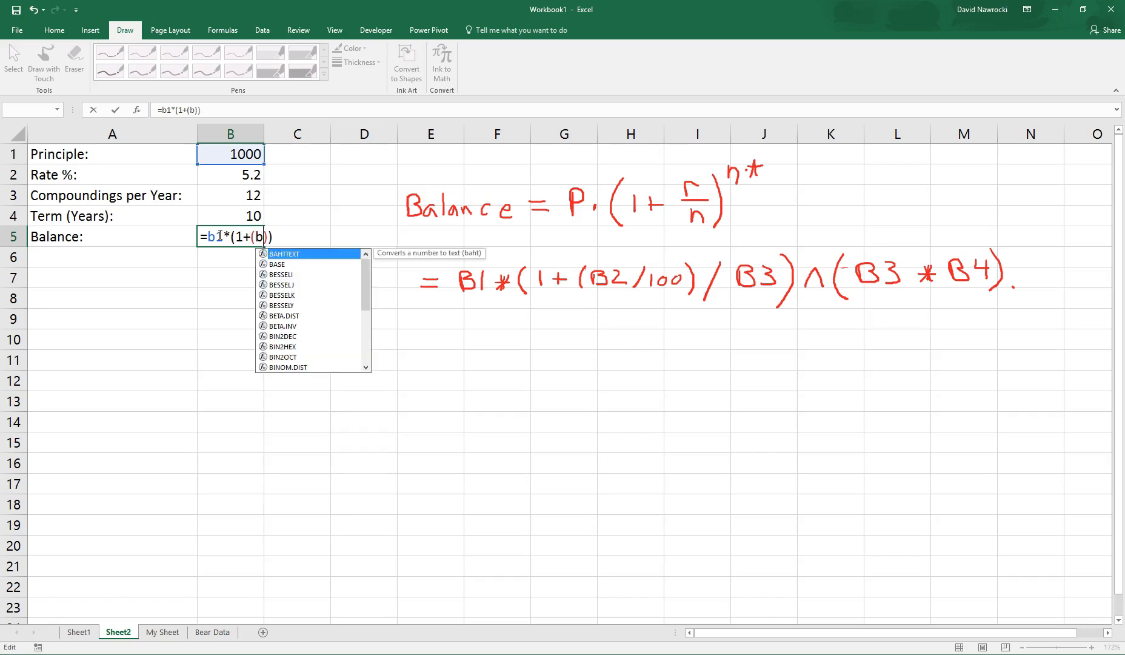
pyautogui.write('100')
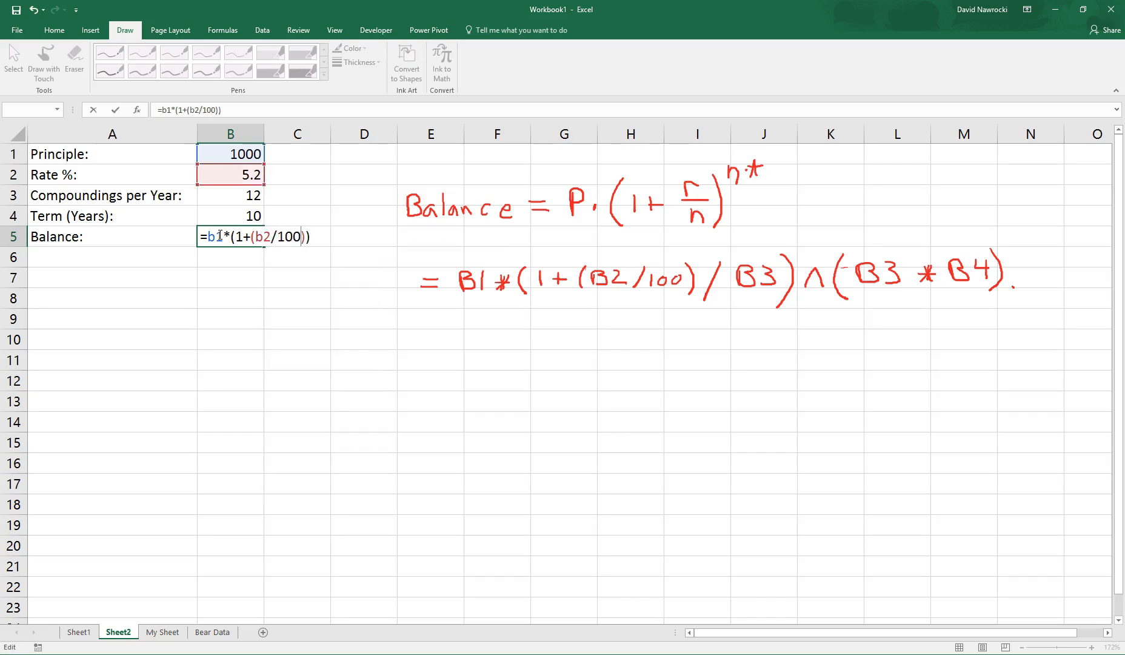
pyautogui.press('Right')
pyautogui.write('/b3')
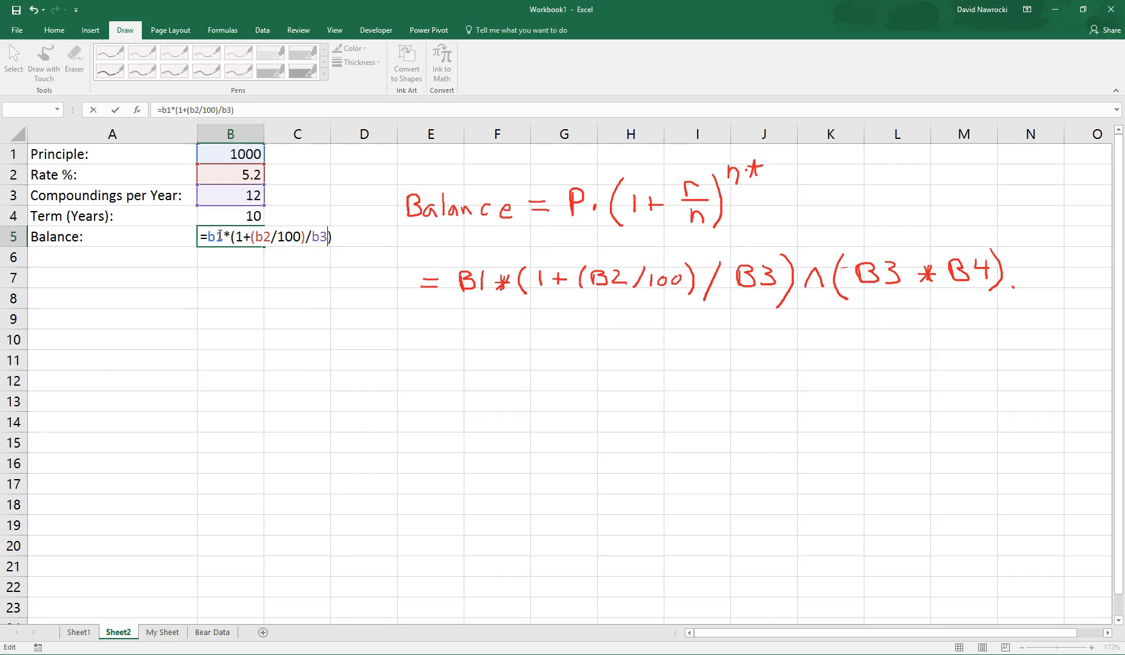
# Step: Complete the B5 formula by raising the parenthesised factor to the power ^(b3*b4), and enter it
pyautogui.press('Right')
pyautogui.write('^')
pyautogui.write('()')
pyautogui.write('b3')
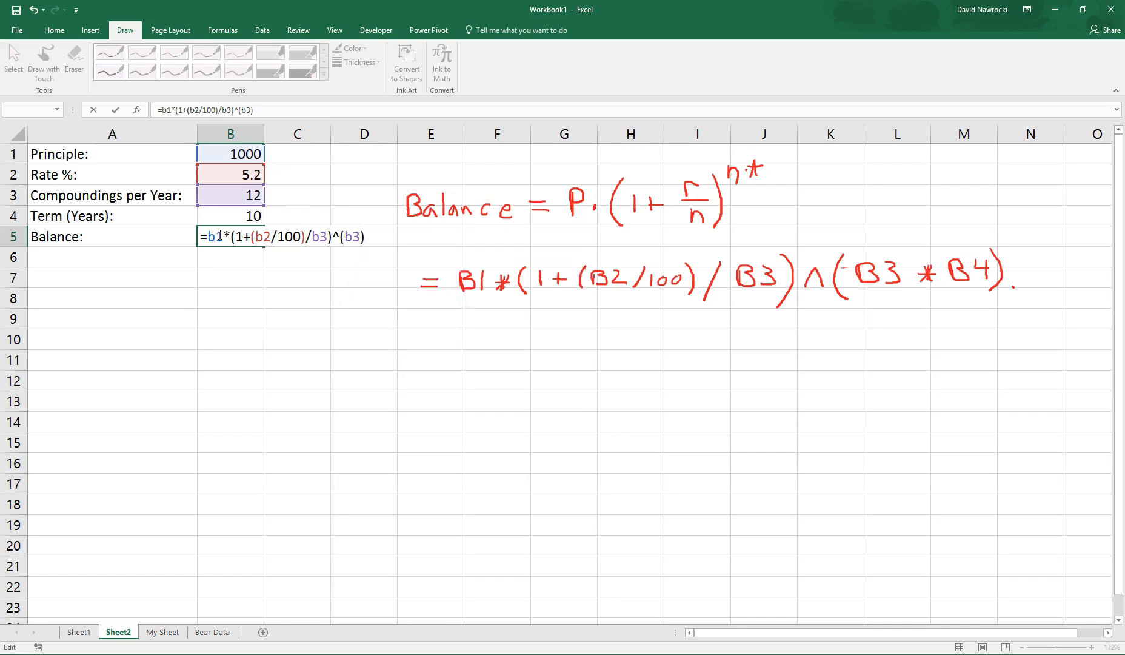
pyautogui.write('*b4')
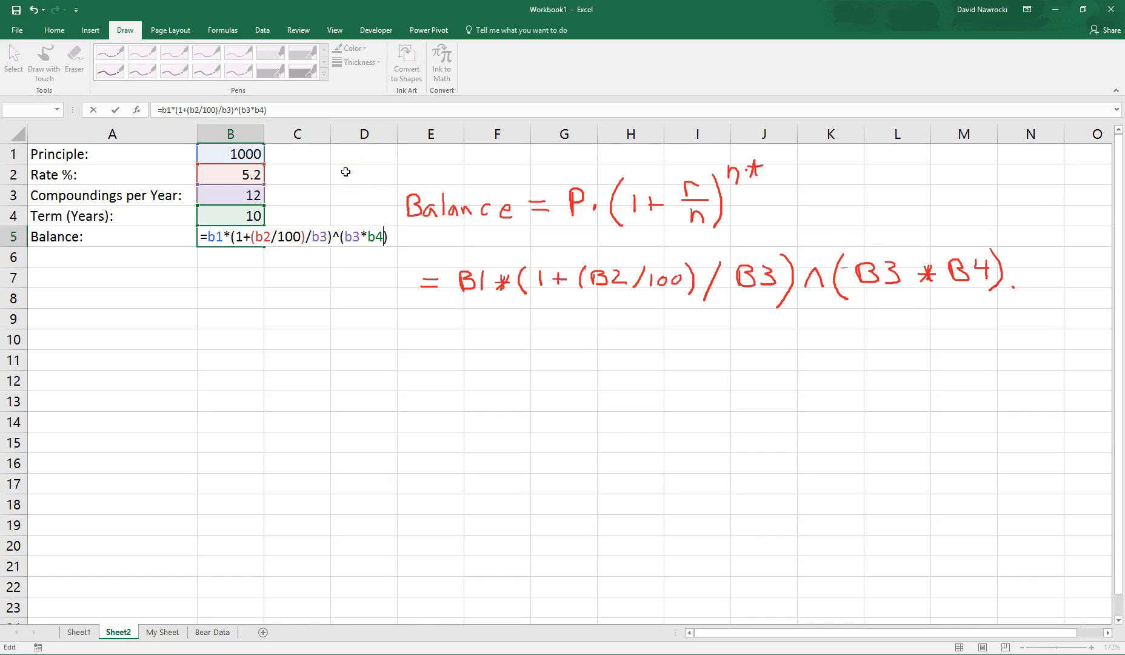
pyautogui.press('Return')
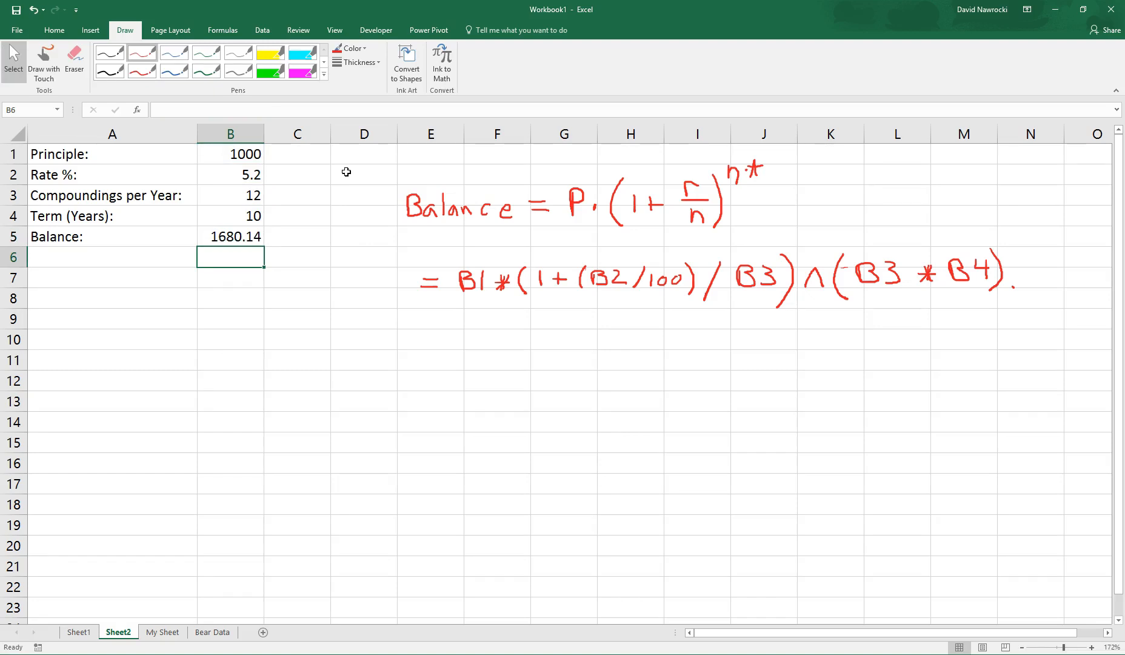
# Step: Review the principle, rate, compoundings and term in B1:B4 together with the balance in B5
pyautogui.press('Up')
pyautogui.press('Up')
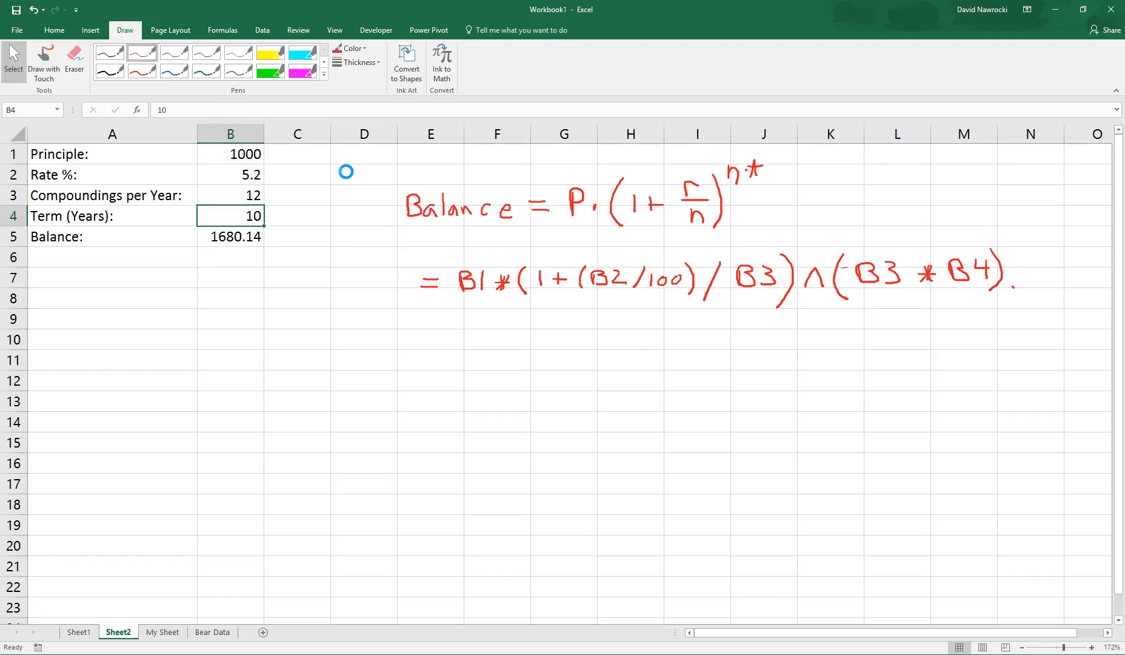
pyautogui.press('Up')
pyautogui.press('Up')
pyautogui.press('Up')
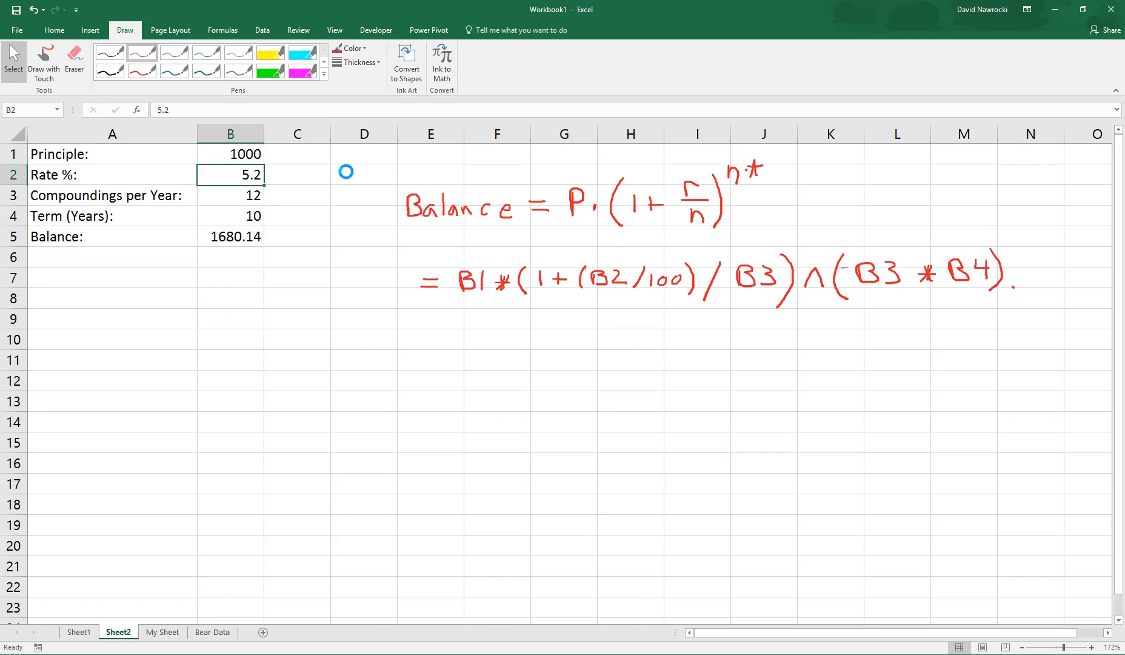
pyautogui.press('Down')
pyautogui.press('Down')
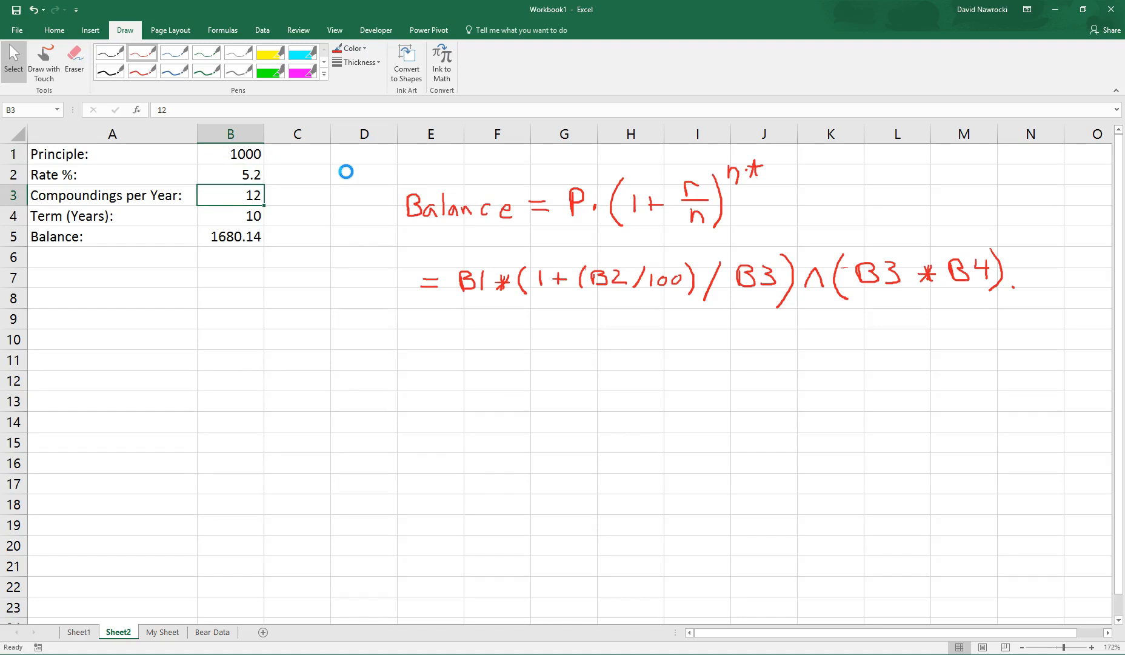
pyautogui.press('Down')
pyautogui.press('Down')
pyautogui.press('Up')
pyautogui.press('Up')
pyautogui.press('Up')
pyautogui.press('Up')
pyautogui.press('Down')
pyautogui.press('Down')
pyautogui.press('Down')
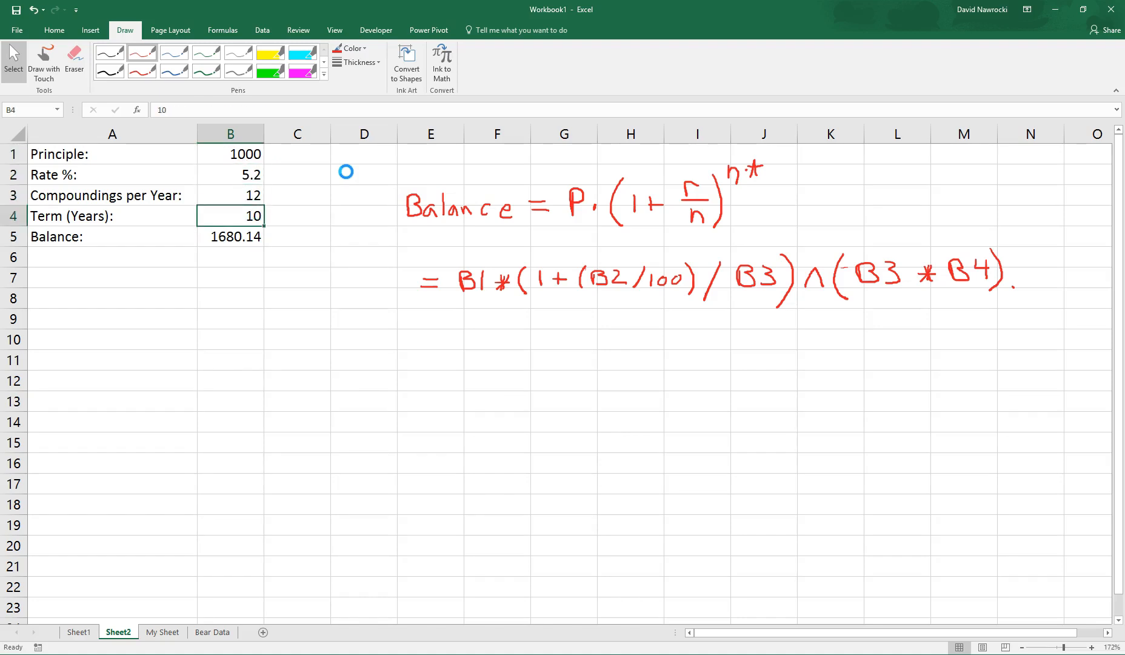
# Step: Set the compoundings per year in B3 to 365
pyautogui.press('Up')
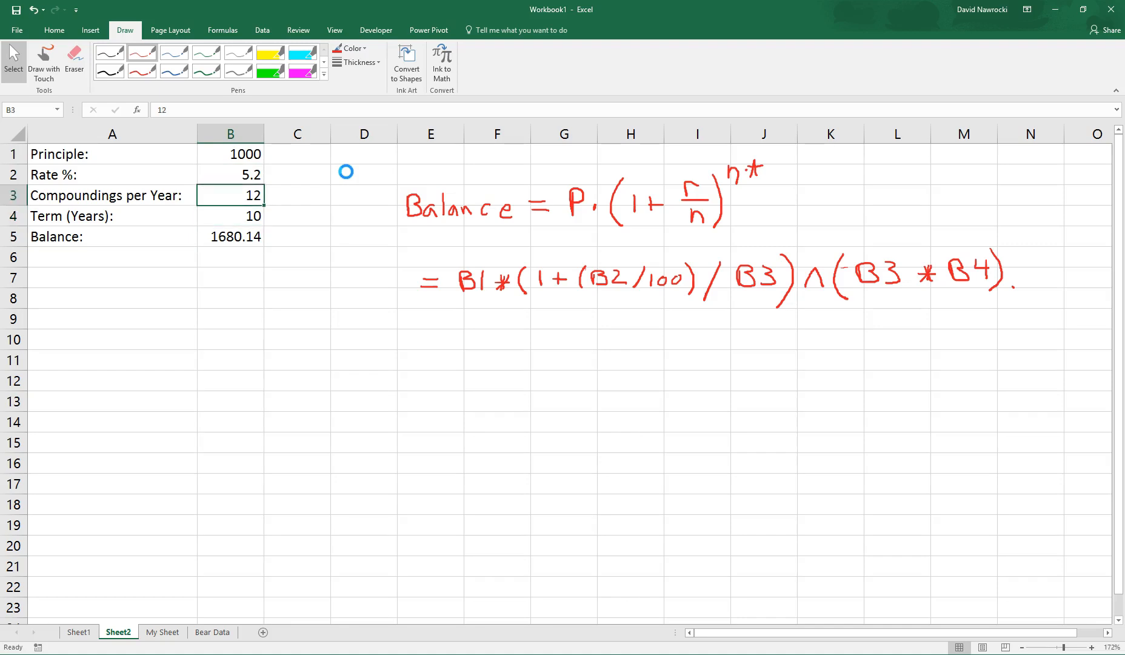
pyautogui.write('365')
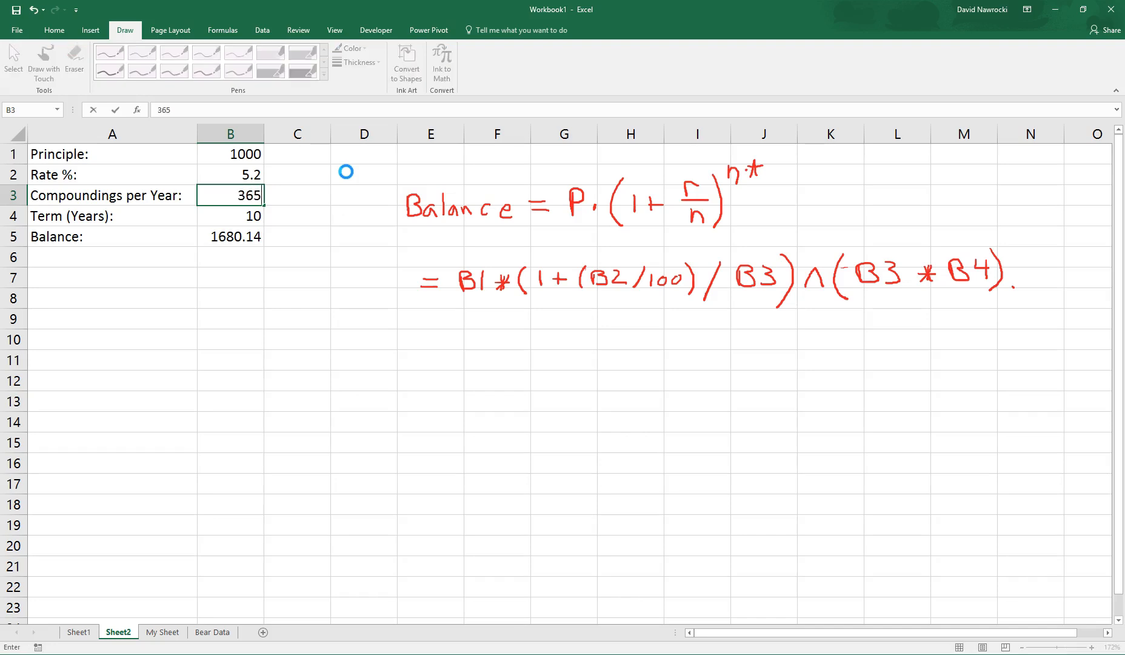
pyautogui.press('Return')
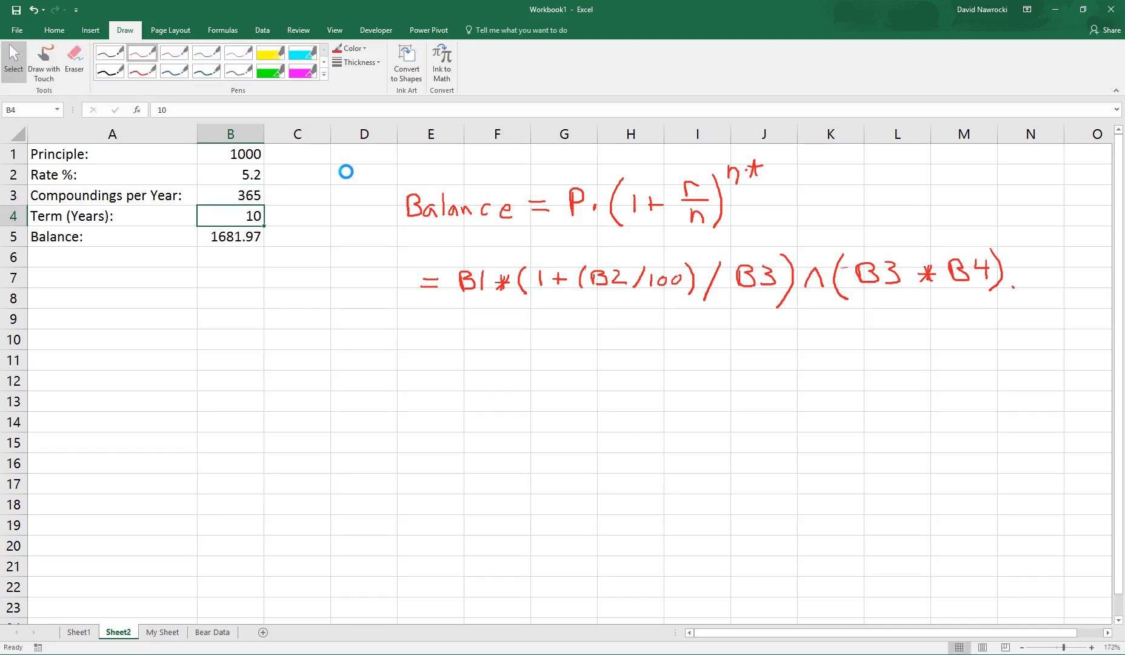
# Step: Set the compoundings per year in B3 back to 12
pyautogui.press('Up')
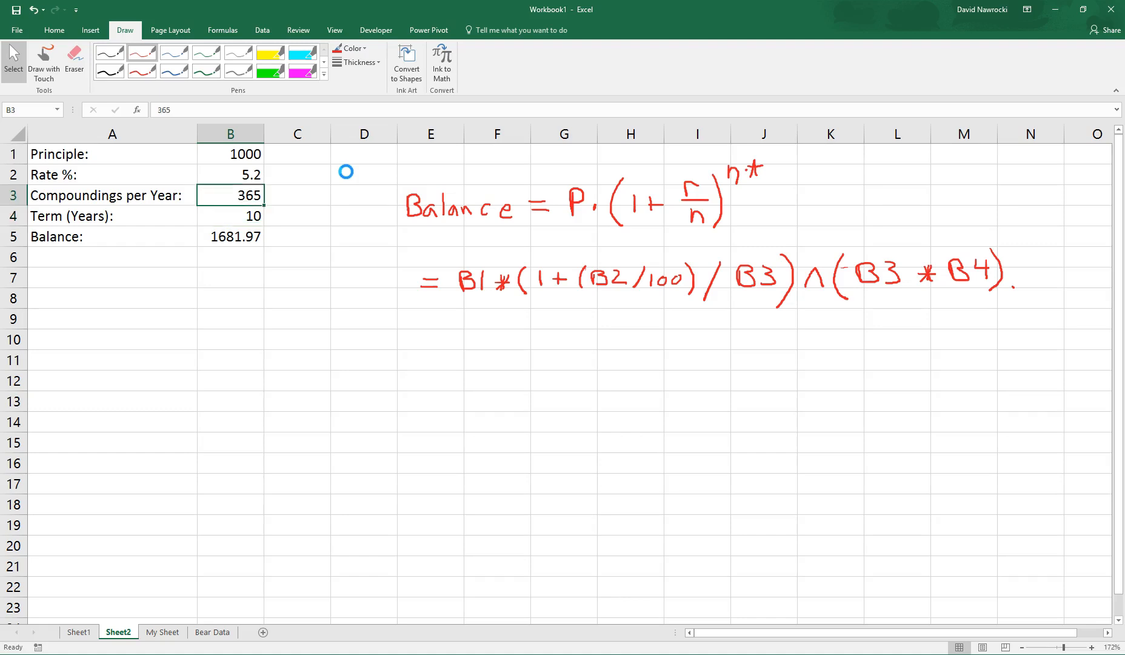
pyautogui.write('12')
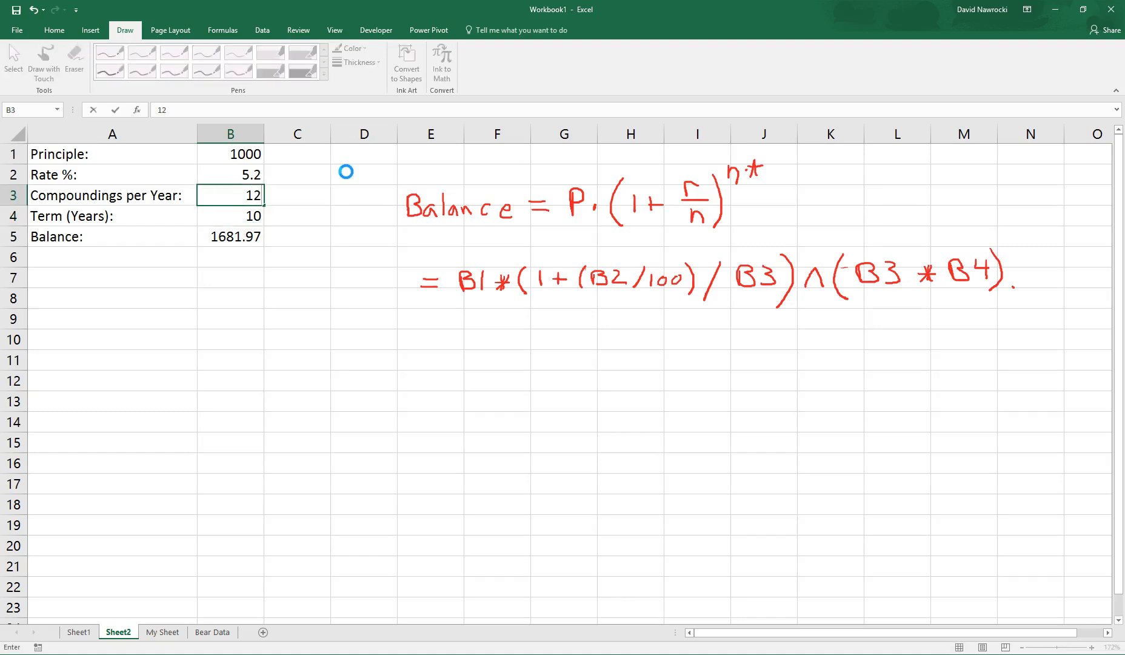
pyautogui.press('Return')
# Step: Copy the balance in B5 and paste it into B7 as a value only
pyautogui.press('Down')
pyautogui.hotkey('ctrl', 'c')
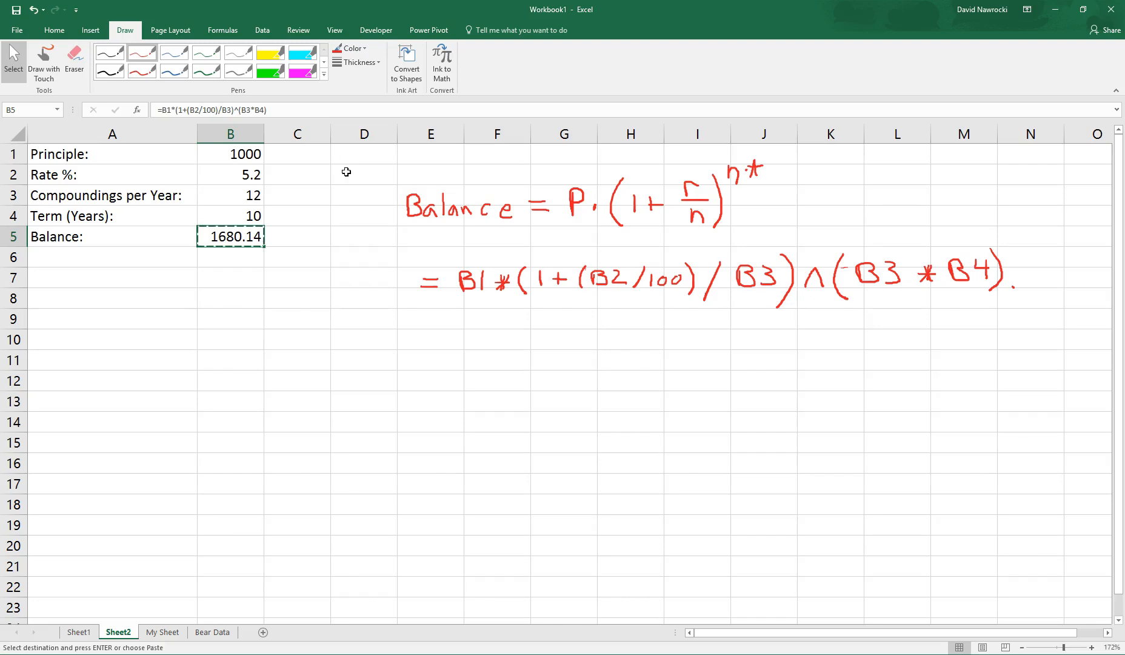
pyautogui.press('Down')
pyautogui.press('Down')
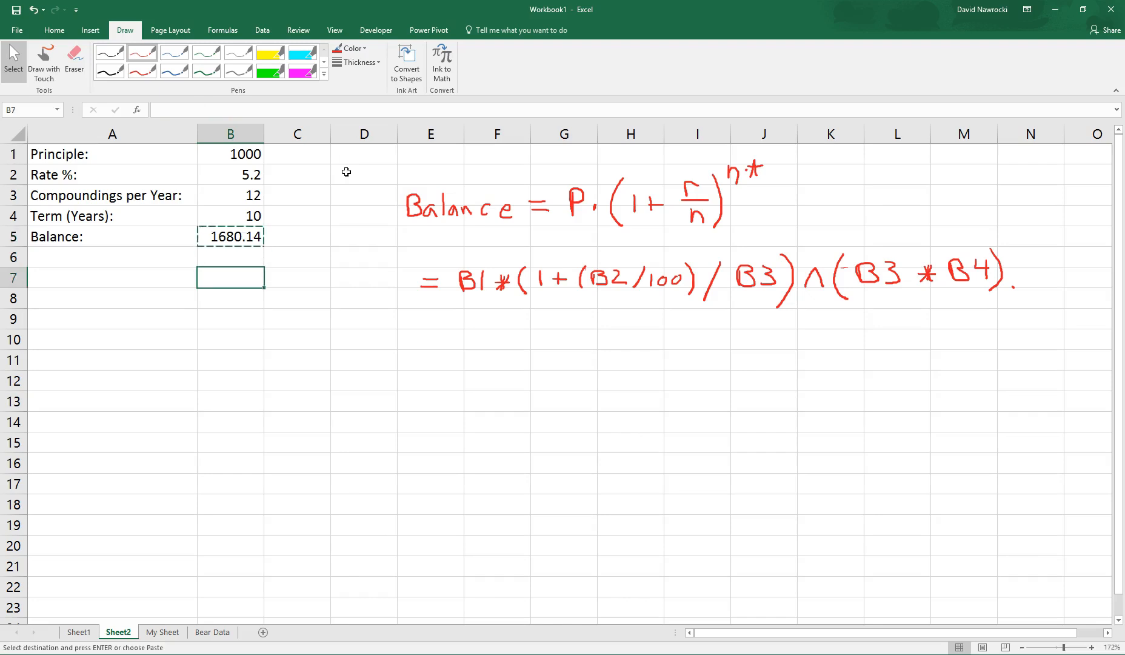
pyautogui.rightClick(246, 275)
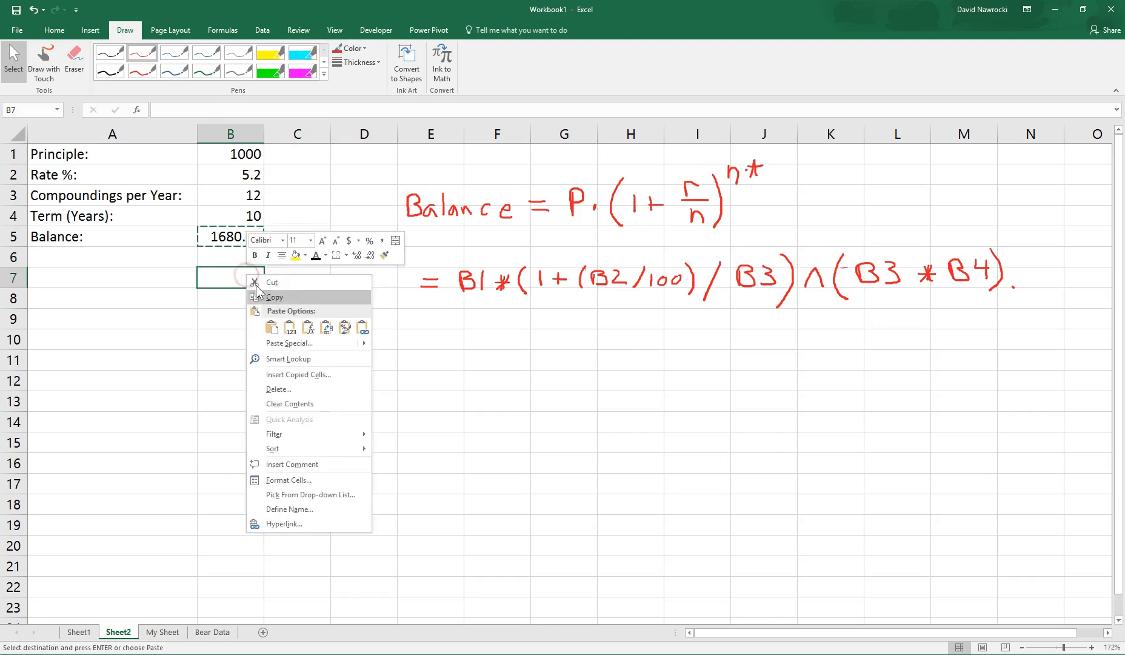
pyautogui.click(290, 328)
pyautogui.click(237, 301)
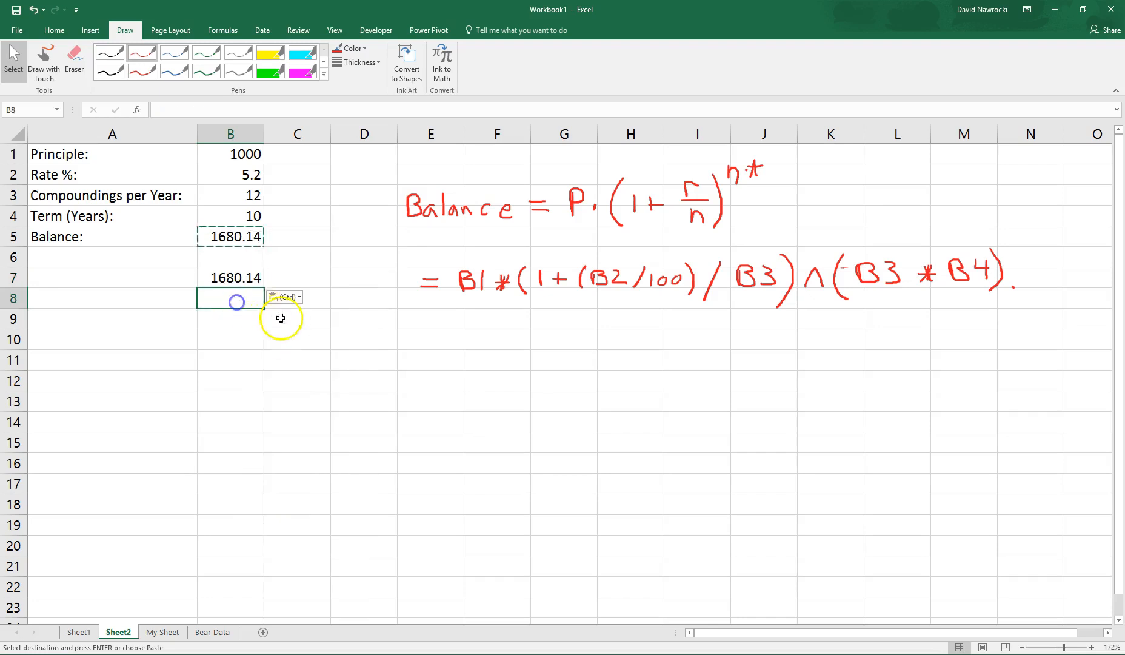
# Step: Change the compoundings per year in B3 to 365 for comparison with the pasted balance in B7
pyautogui.click(247, 238)
pyautogui.click(249, 199)
pyautogui.write('365')
pyautogui.press('Return')
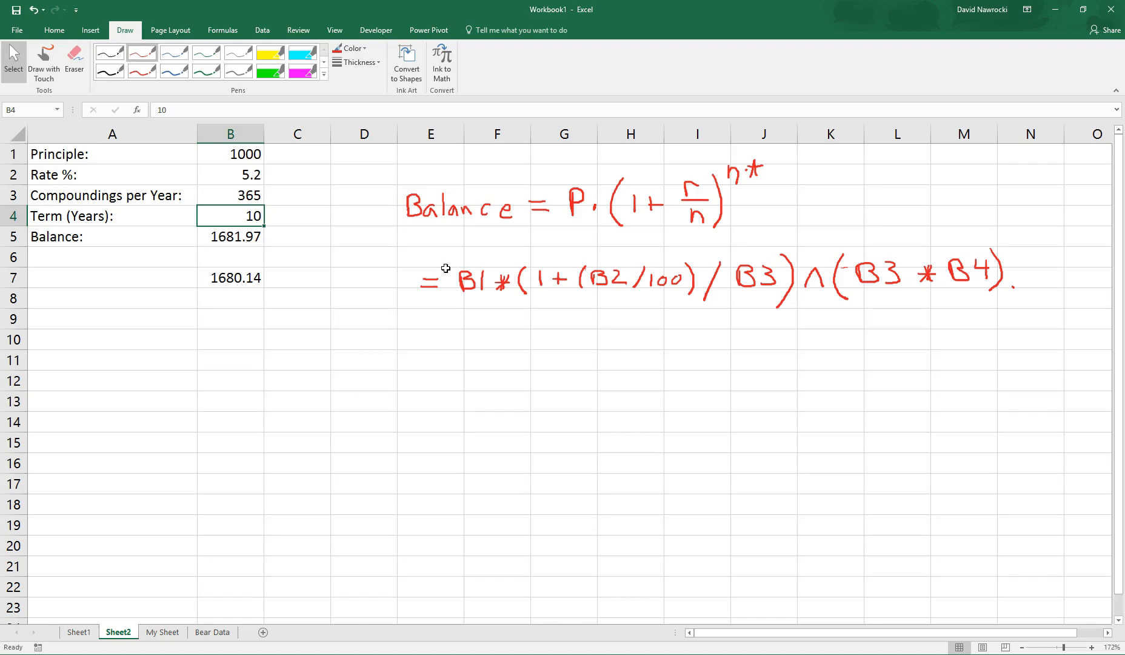
# Step: Set the interest rate in B2 to 6.2
pyautogui.press('Up')
pyautogui.press('Up')
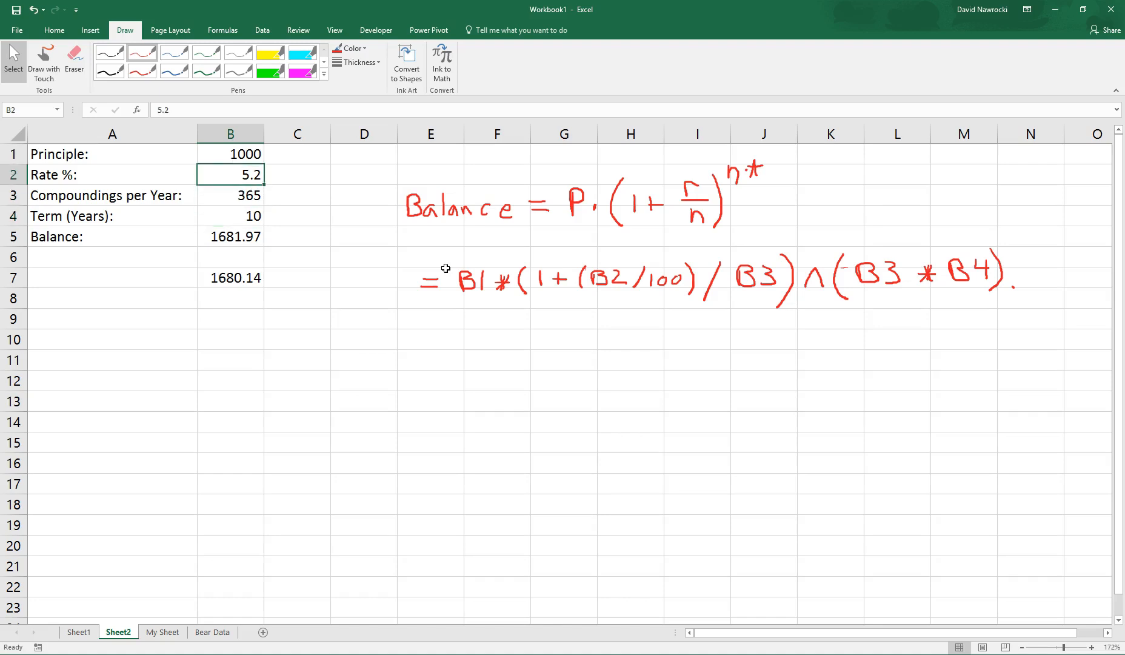
pyautogui.write('6')
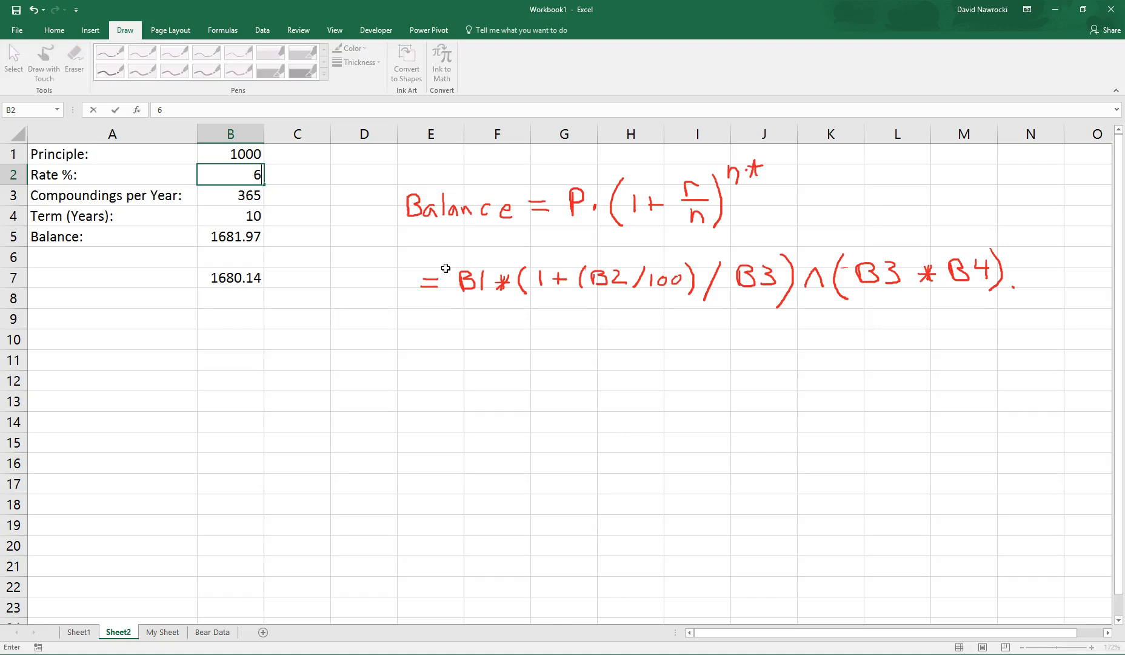
pyautogui.write('.2')
pyautogui.press('Return')
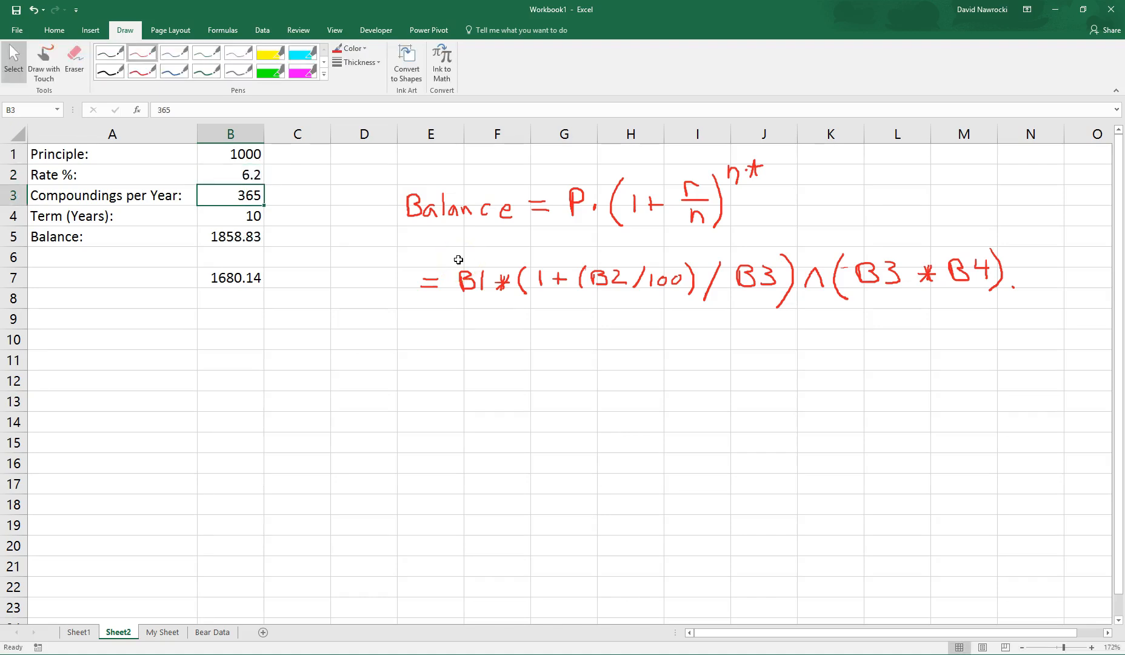
# Step: Set the interest rate in B2 back to 5.2
pyautogui.press('Up')
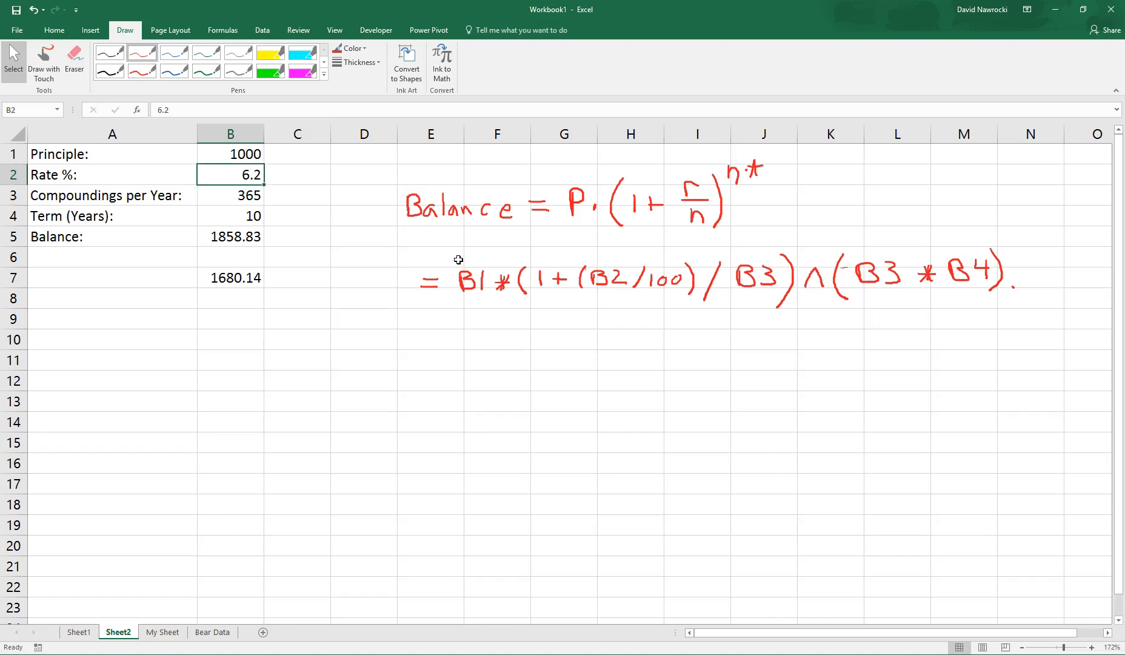
pyautogui.write('5.2')
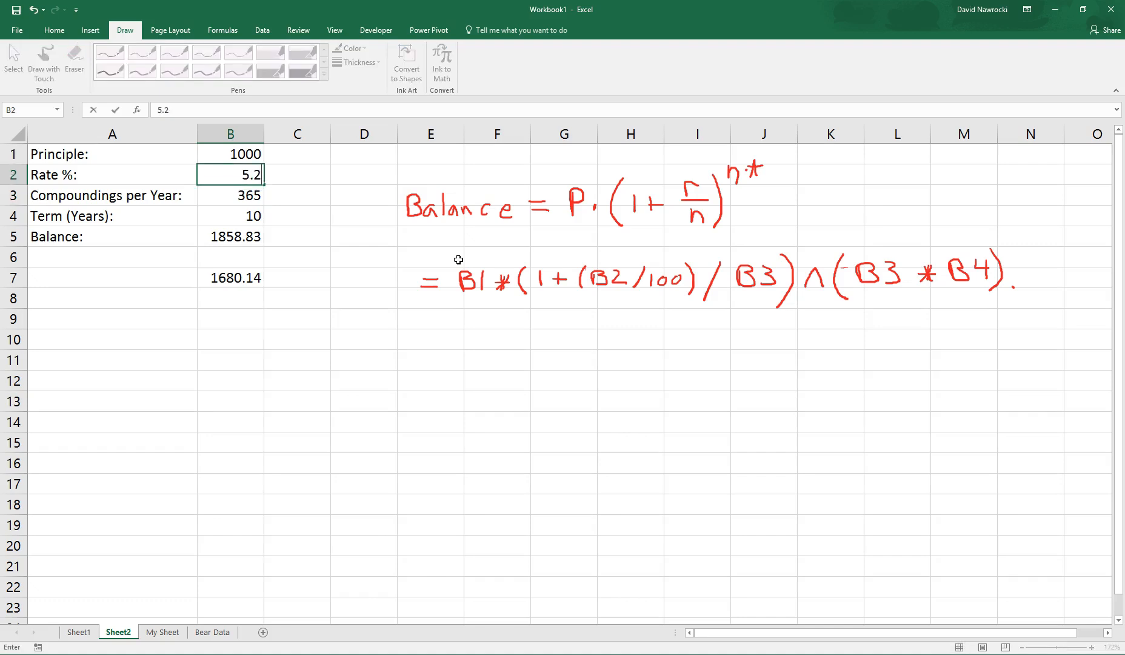
pyautogui.press('Return')
pyautogui.press('Down')
pyautogui.press('Down')
pyautogui.press('Down')
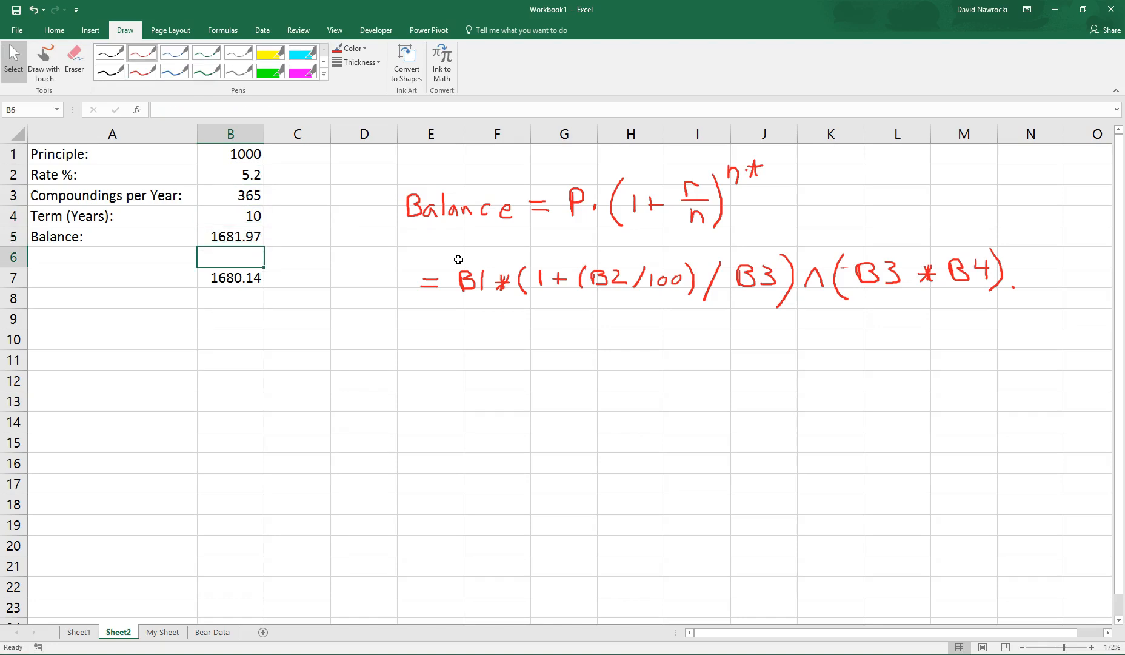
# Step: Format the rate cell B2 as a Percentage with 2 decimal places
pyautogui.press('Up')
pyautogui.press('Up')
pyautogui.press('Up')
pyautogui.press('Up')
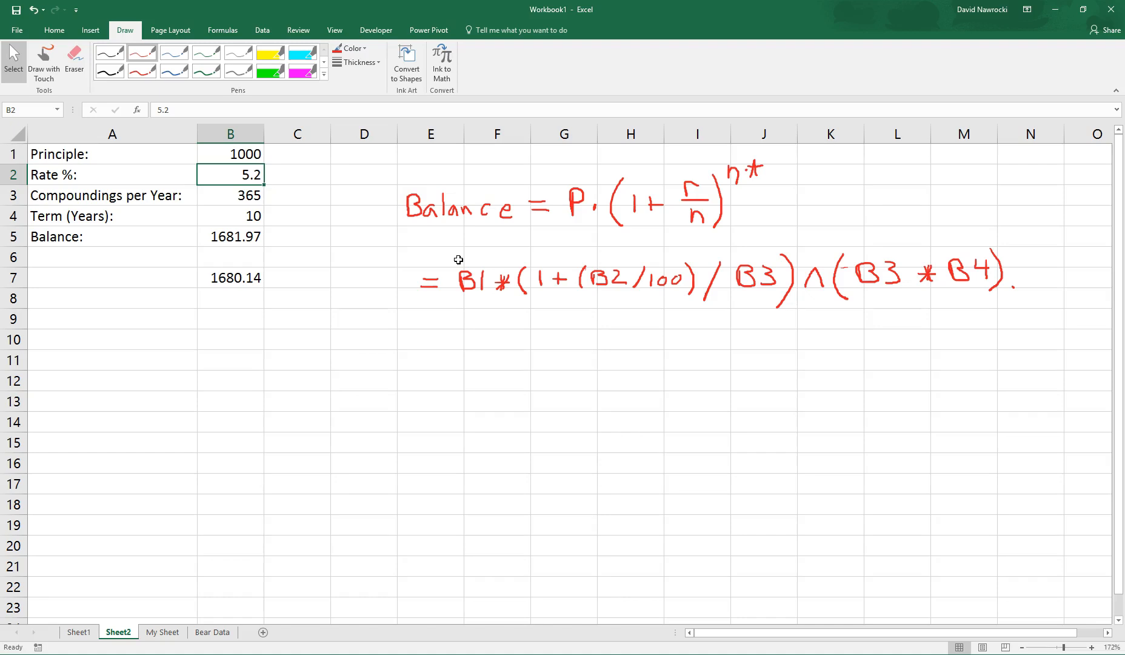
pyautogui.rightClick(242, 176)
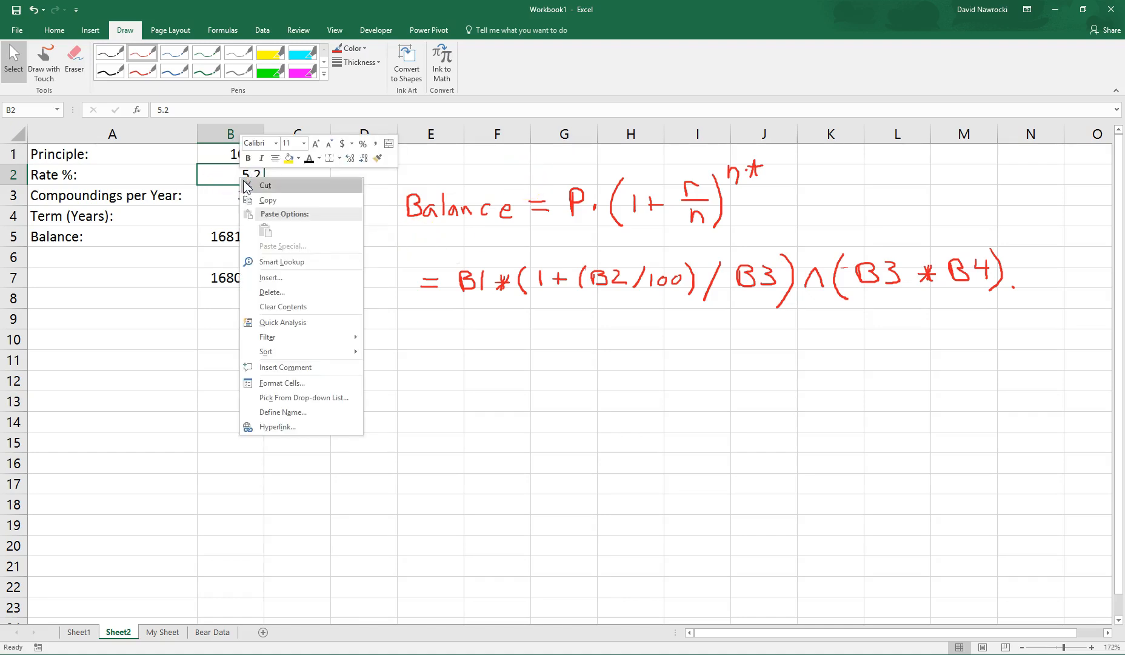
pyautogui.click(289, 386)
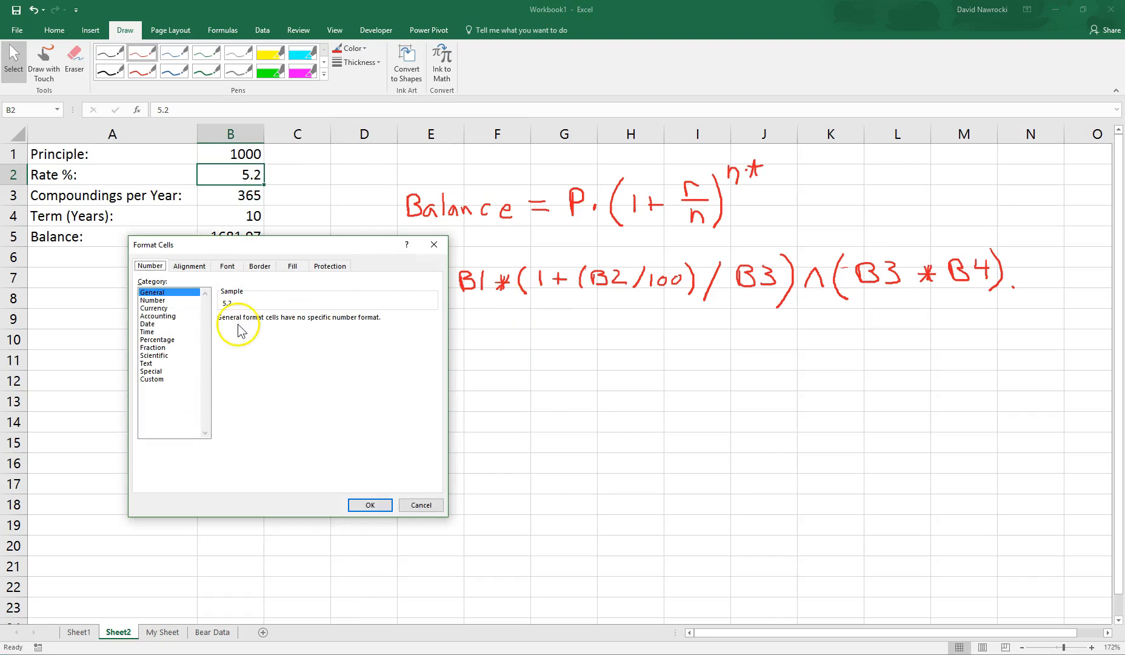
pyautogui.click(173, 341)
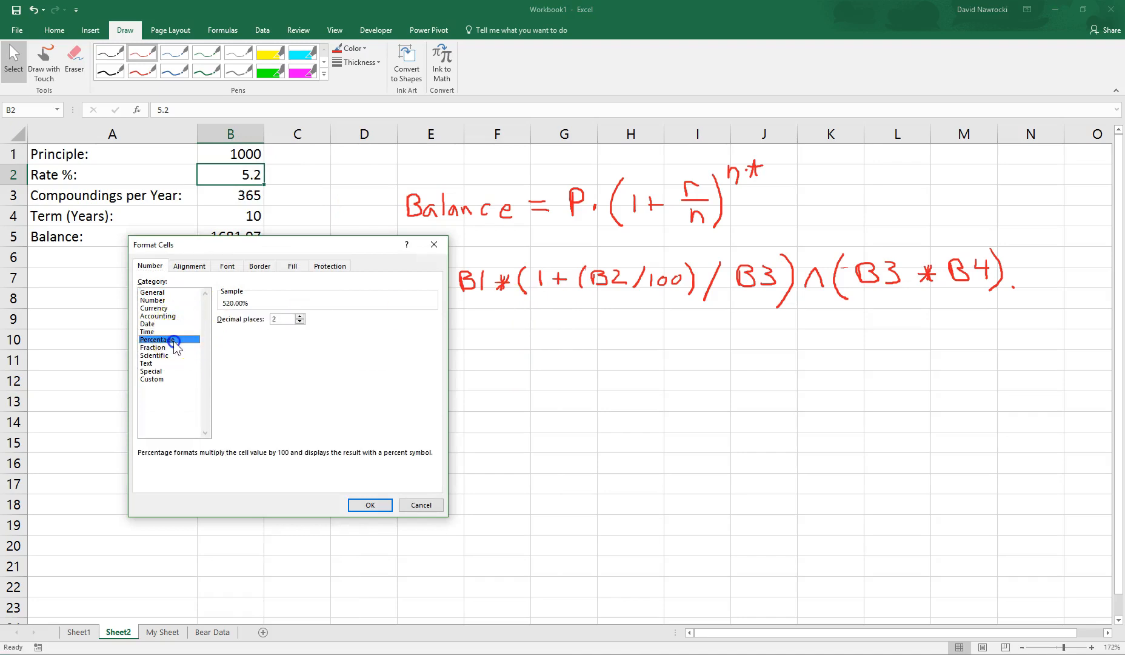
pyautogui.click(314, 369)
pyautogui.click(377, 505)
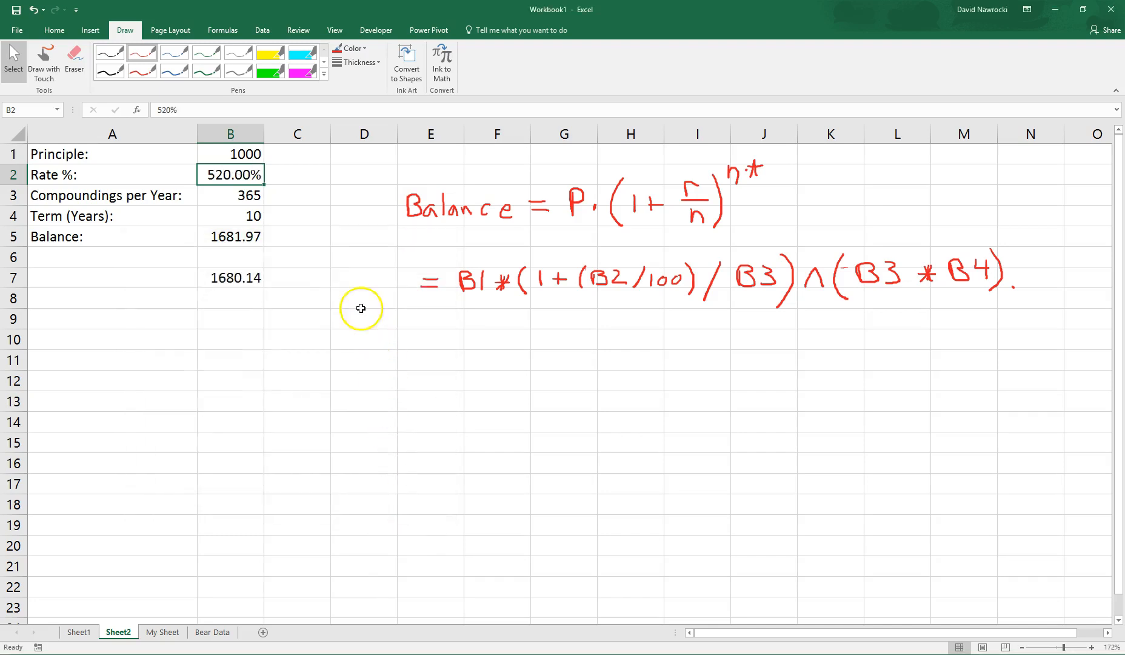
# Step: Enter the rate in the percentage-formatted cell B2 as 5.2%
pyautogui.click(233, 168)
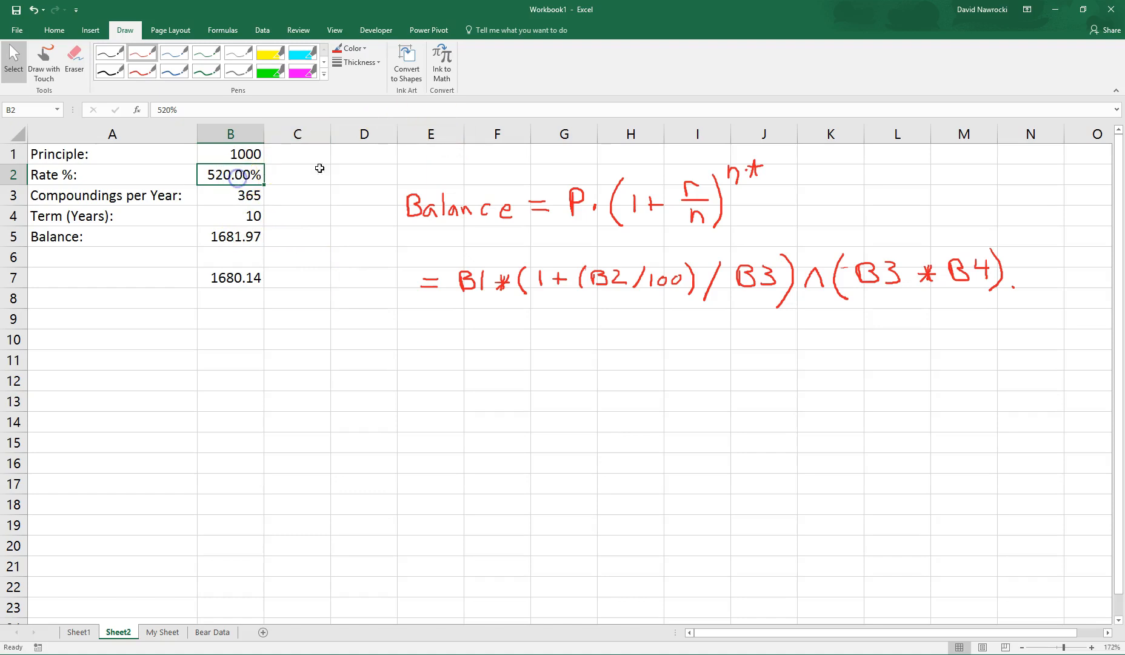
pyautogui.write('5.2')
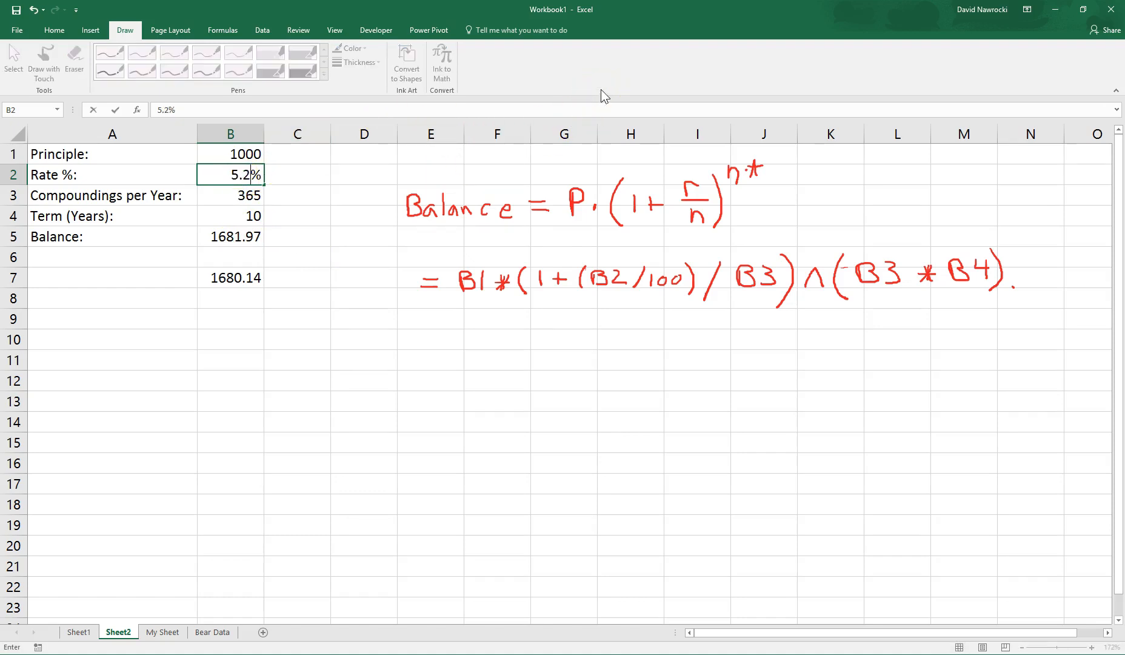
pyautogui.press('Return')
pyautogui.press('Return')
pyautogui.press('Return')
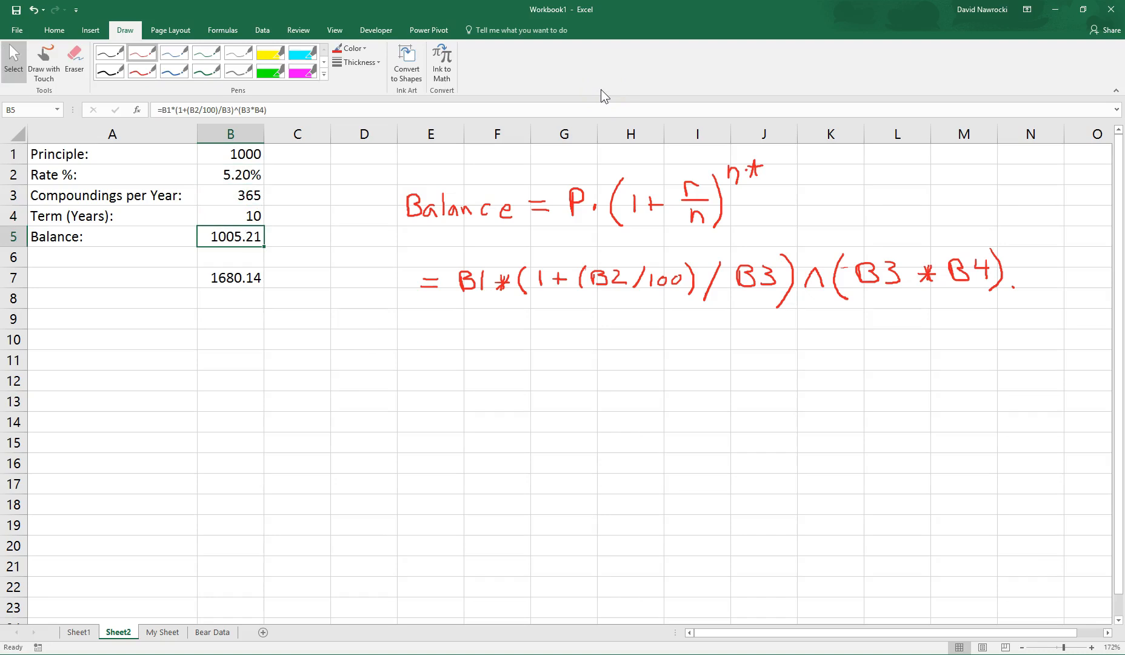
# Step: Remove the division by 100 from the balance formula in B5 so it reads =B1*(1+(B2)/B3)^(B3*B4)
pyautogui.press('Return')
pyautogui.press('Up')
pyautogui.click(599, 90)
pyautogui.press('F2')
pyautogui.press('Left')
pyautogui.press('Left')
pyautogui.press('Left')
pyautogui.press('Left')
pyautogui.press('Left')
pyautogui.press('Left')
pyautogui.press('Left')
pyautogui.press('Left')
pyautogui.press('Left')
pyautogui.press('Left')
pyautogui.press('Left')
pyautogui.press('Left')
pyautogui.press('Left')
pyautogui.press('Left')
pyautogui.press('Left')
pyautogui.press('Left')
pyautogui.press('Left')
pyautogui.press('Left')
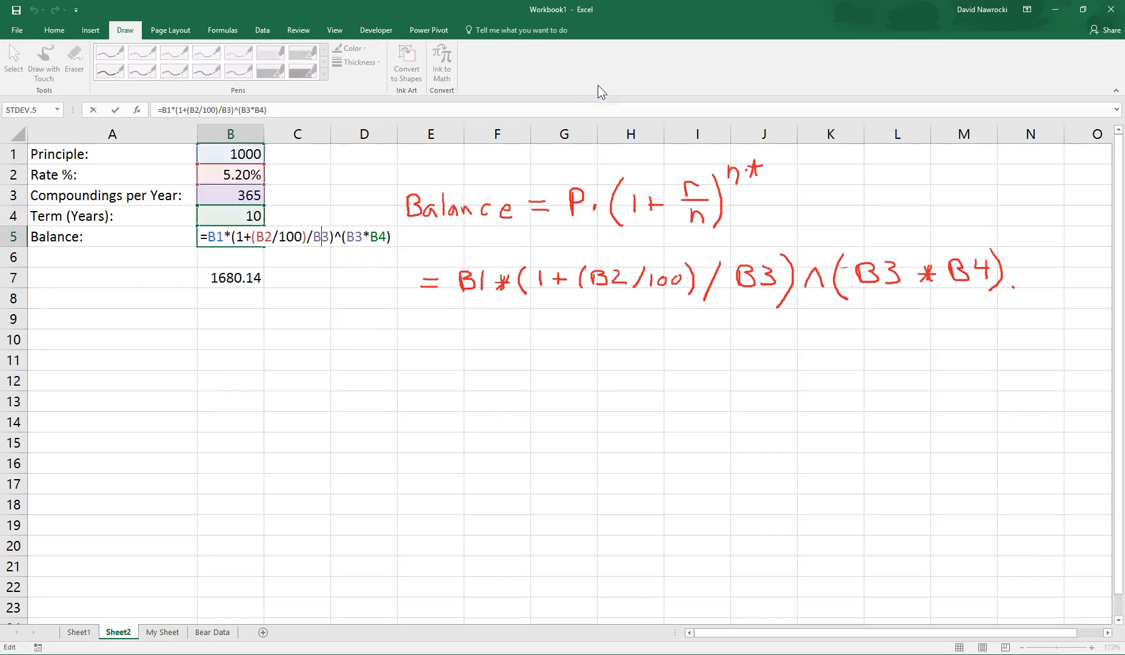
pyautogui.press('Right')
pyautogui.press('Delete')
pyautogui.press('Delete')
pyautogui.press('Delete')
pyautogui.press('Delete')
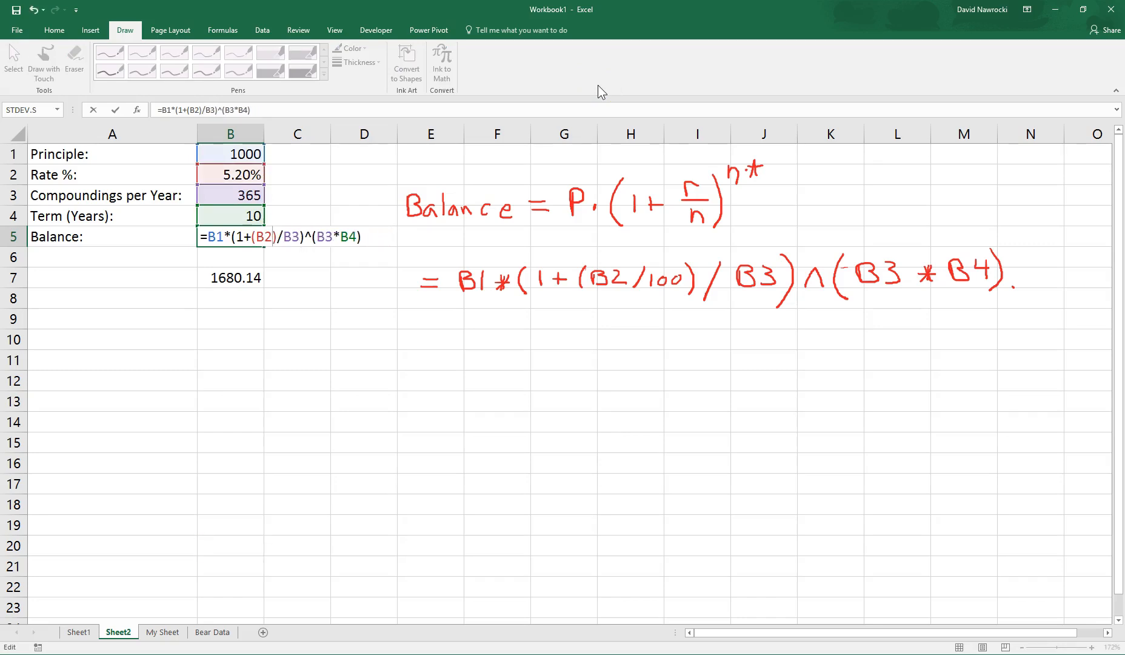
pyautogui.press('Return')
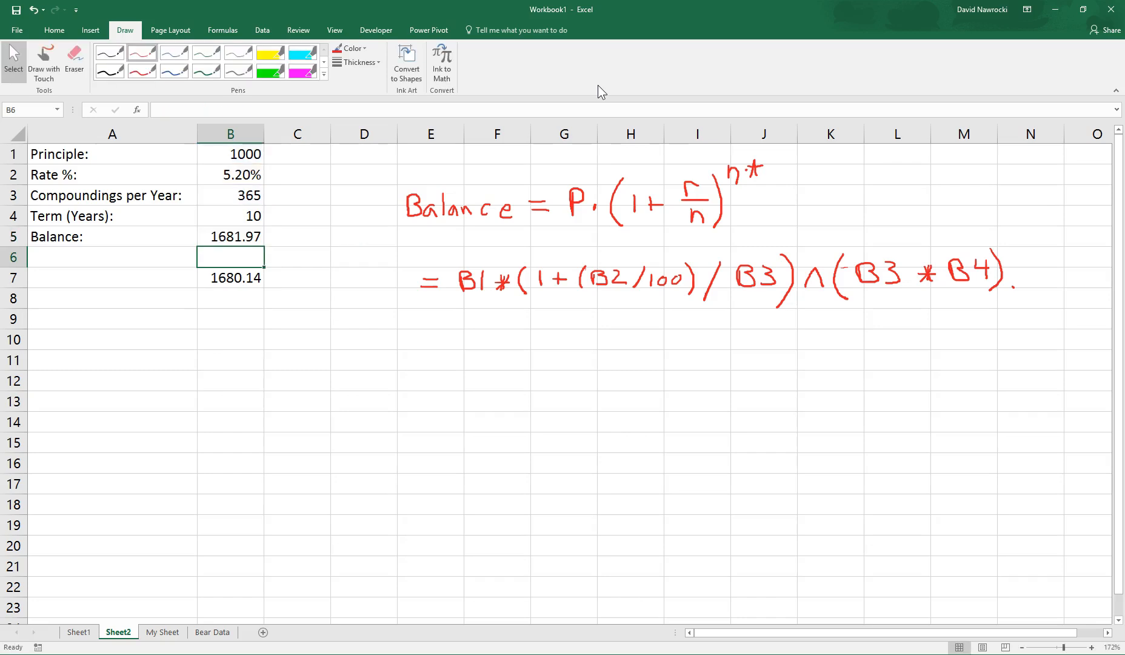
# Step: Set the compoundings per year in B3 to 12 for comparison with the value in B7
pyautogui.press('Up')
pyautogui.press('Up')
pyautogui.press('Up')
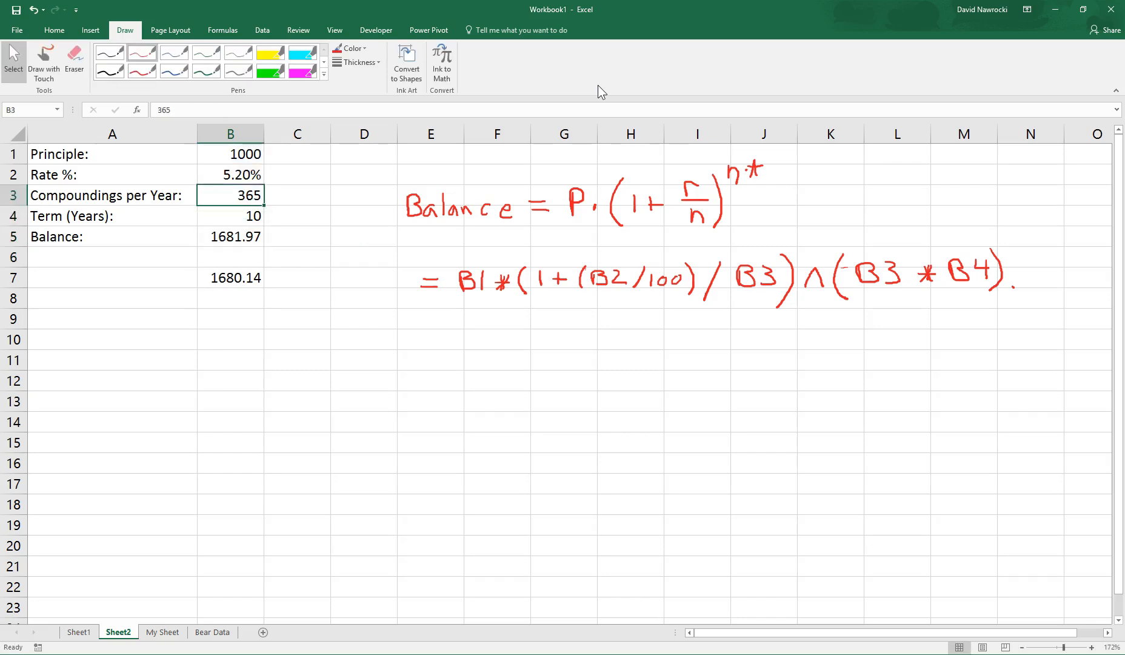
pyautogui.write('12')
pyautogui.press('Return')
pyautogui.press('Down')
pyautogui.press('Down')
pyautogui.press('Down')
pyautogui.press('Down')
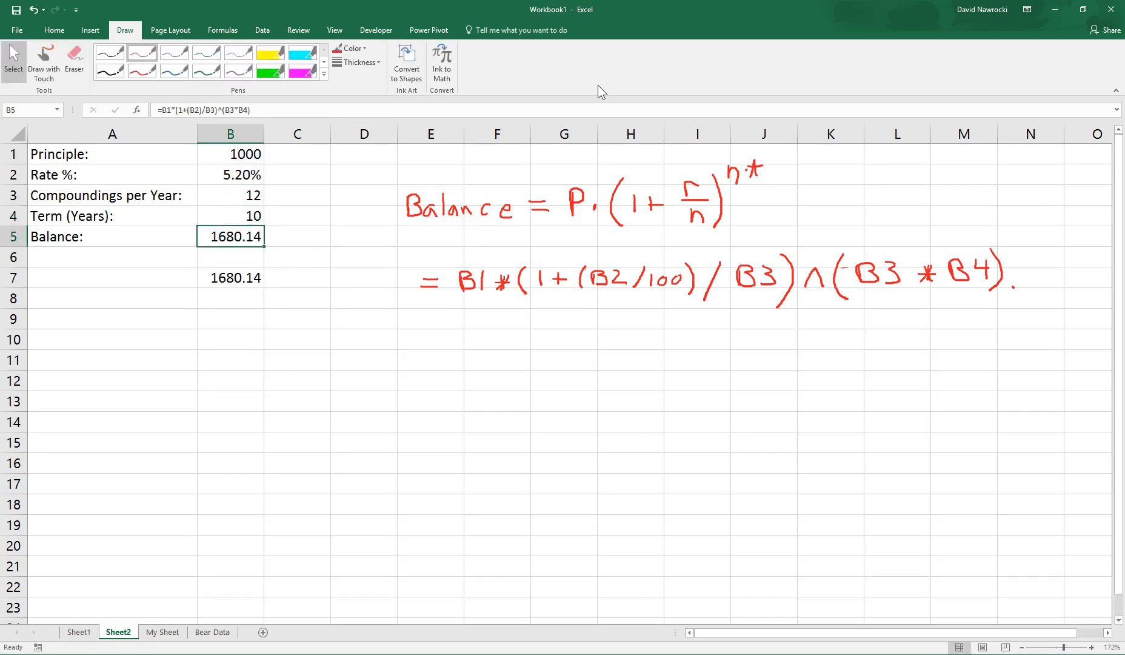
# Step: Erase the stray ink mark before B3 in the exponent of the handwritten formula and return to cell selection
pyautogui.press('Up')
pyautogui.press('Up')
pyautogui.press('Up')
pyautogui.press('Up')
pyautogui.press('Up')
pyautogui.press('Up')
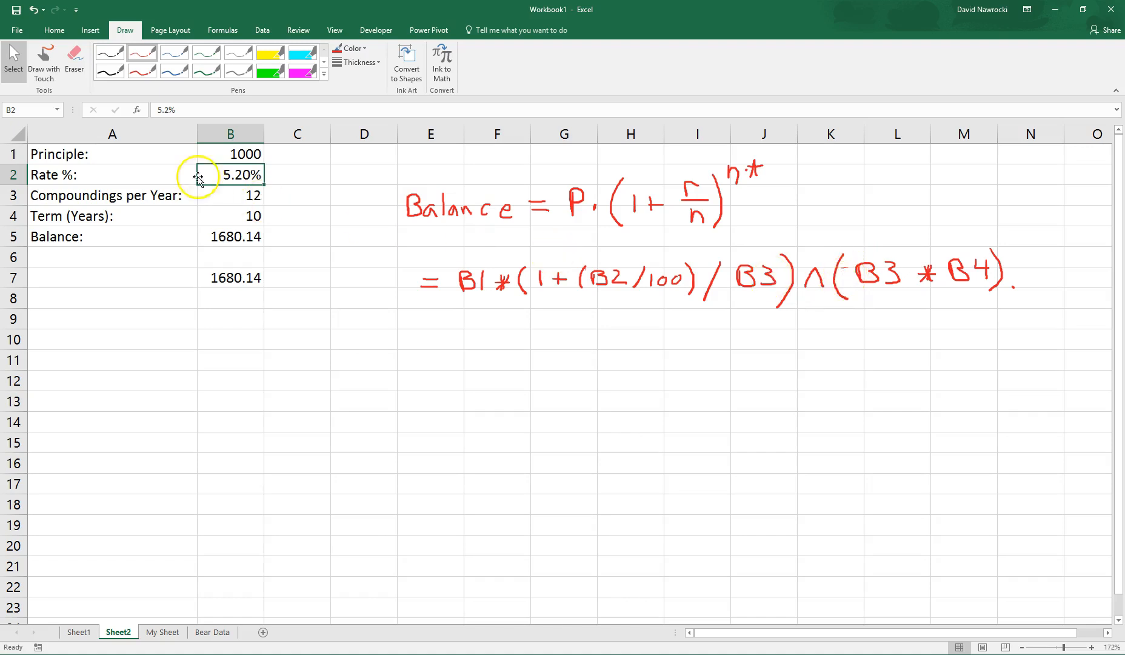
pyautogui.click(74, 58)
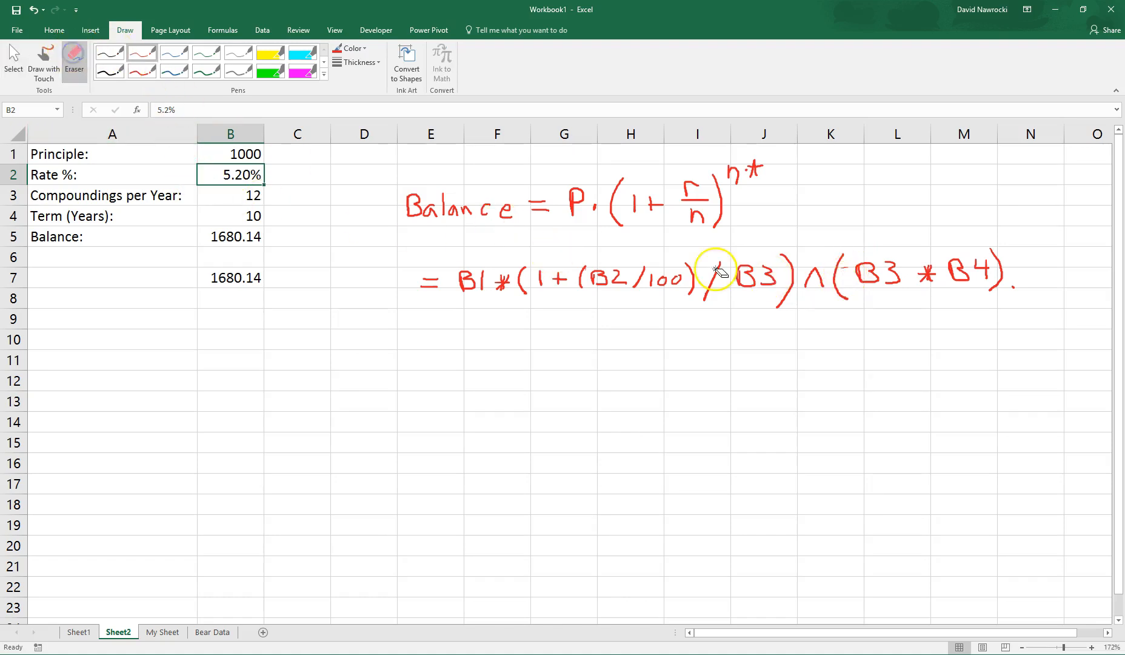
pyautogui.click(848, 273)
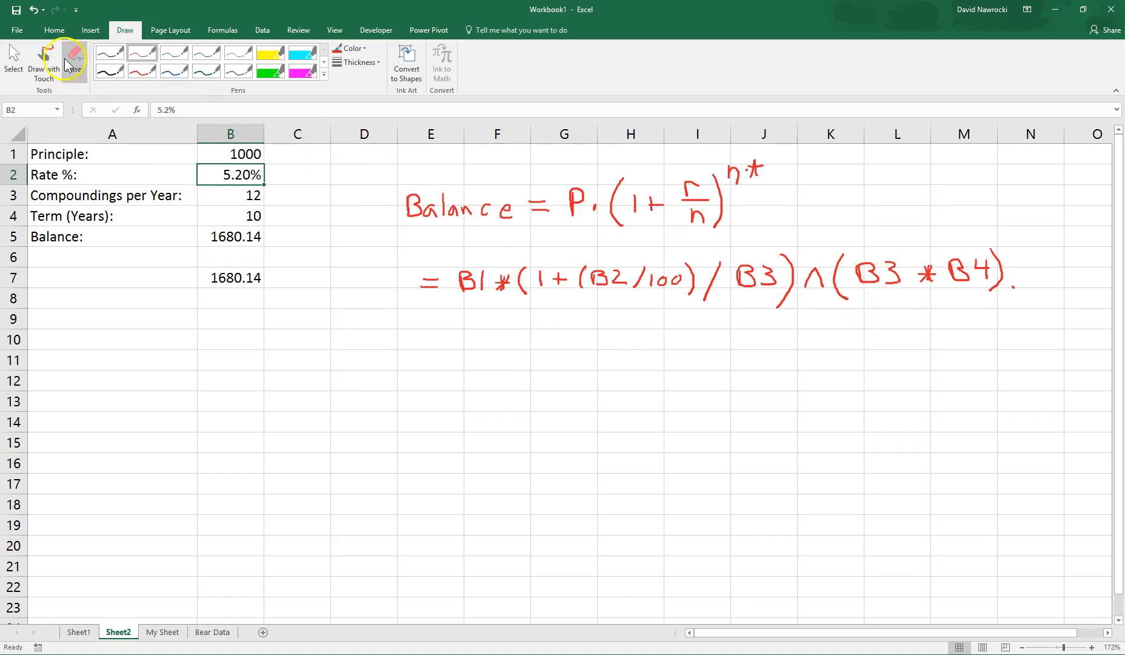
pyautogui.click(14, 58)
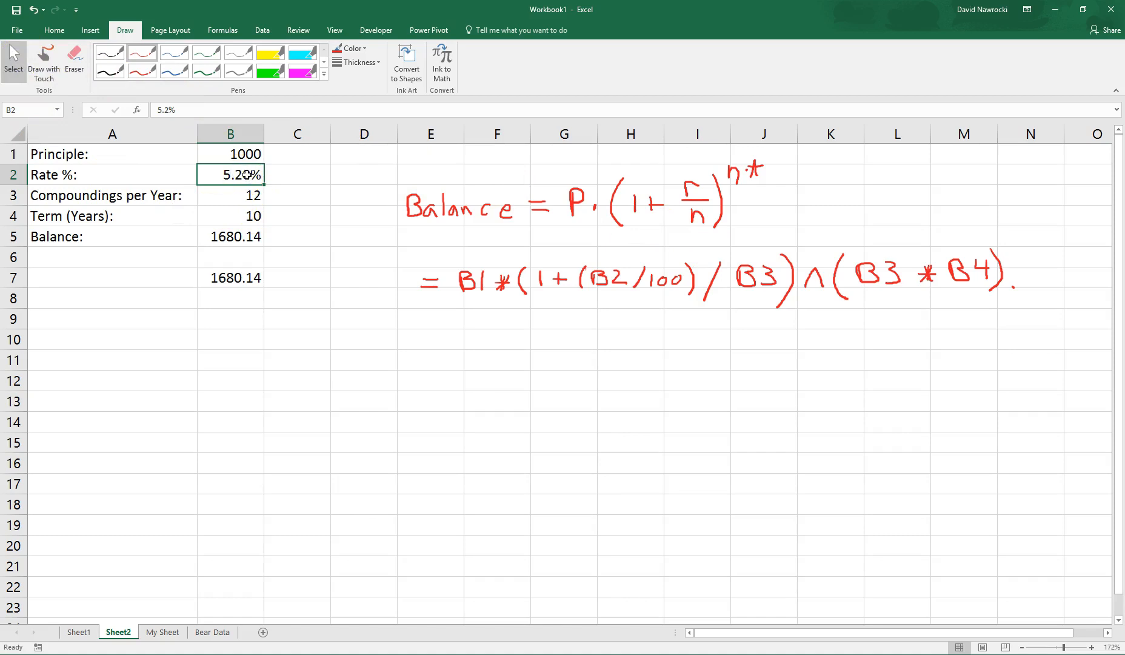
# Step: Change the number format of the rate cell B2 to General
pyautogui.rightClick(218, 177)
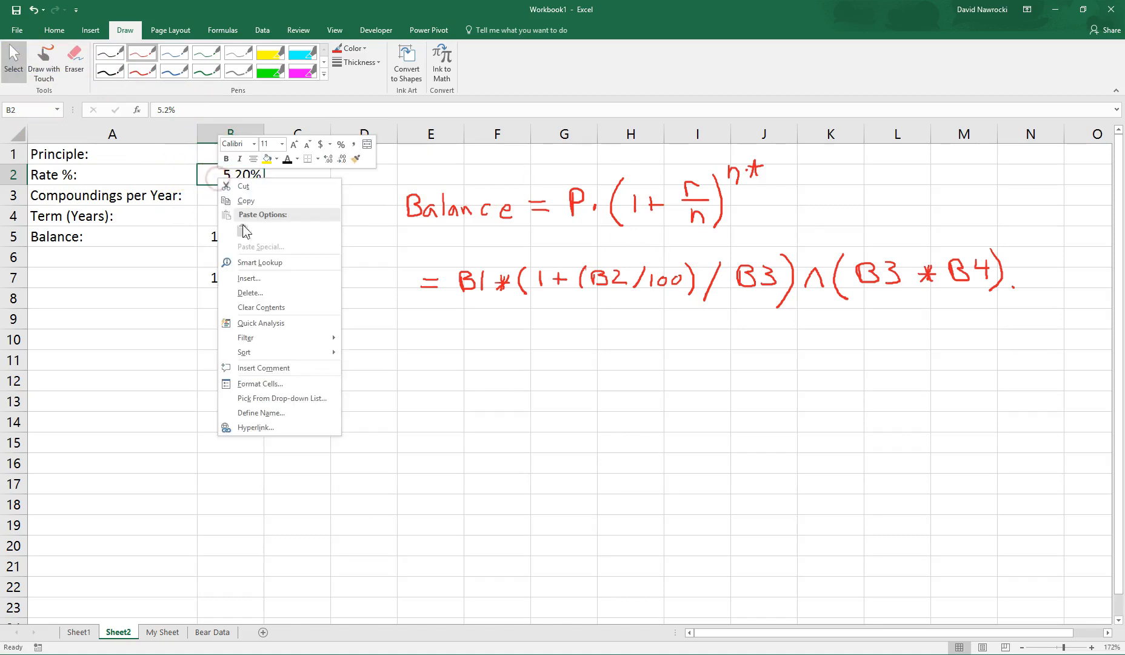
pyautogui.click(270, 383)
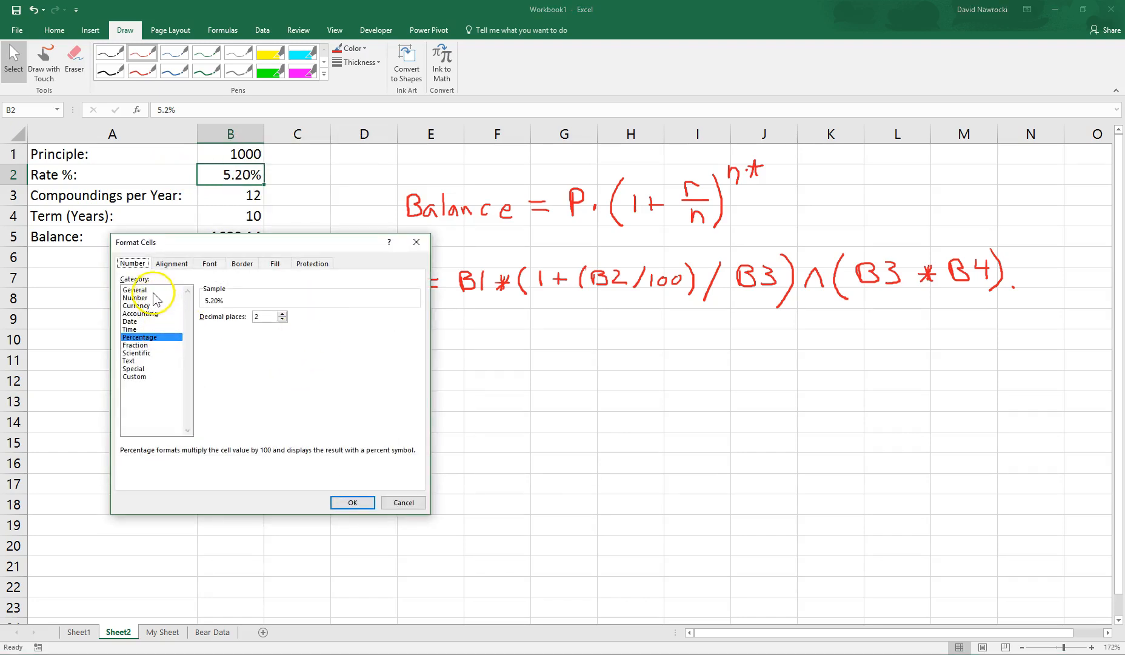
pyautogui.click(152, 290)
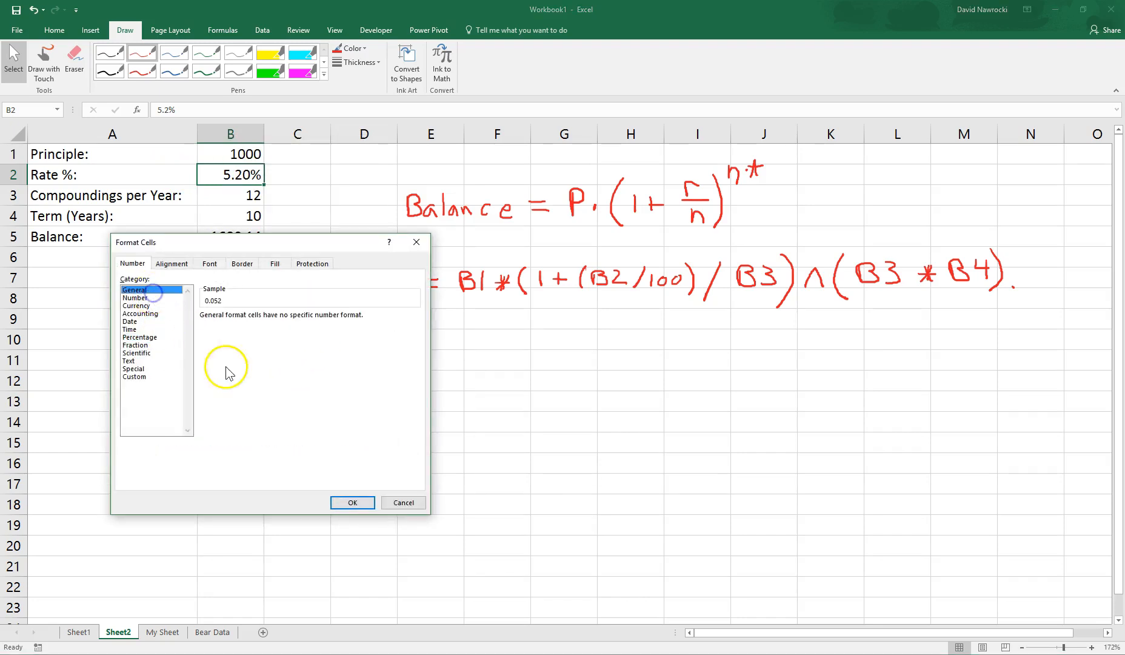
pyautogui.click(337, 506)
pyautogui.click(248, 238)
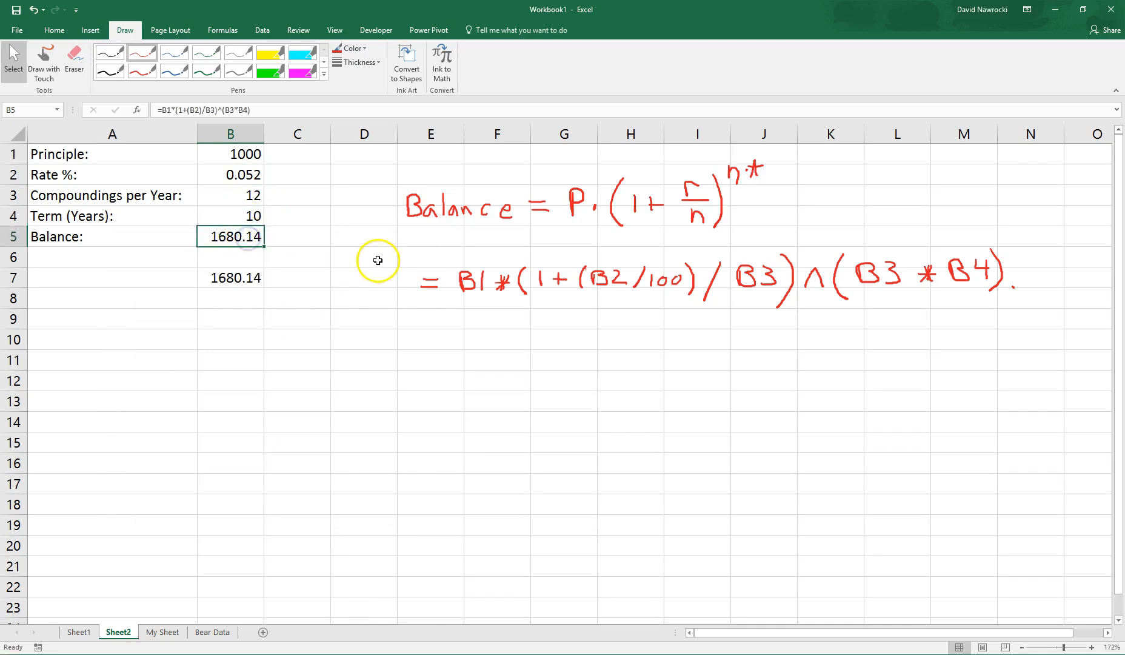
# Step: Enter 5.2 as the rate in the General-formatted cell B2
pyautogui.click(243, 174)
pyautogui.write('5.2')
pyautogui.press('Return')
pyautogui.press('Down')
pyautogui.press('Down')
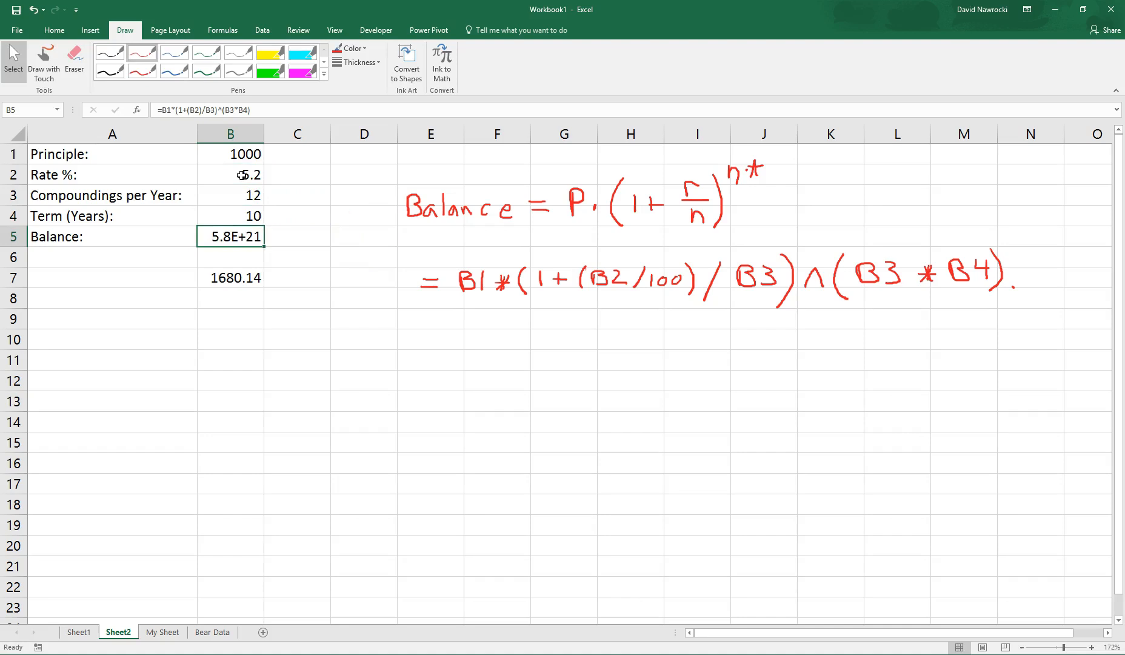
# Step: Restore the division of B2 by 100 in the balance formula in B5, giving =B1*(1+(B2/100)/B3)^(B3*B4)
pyautogui.press('F2')
pyautogui.press('Left')
pyautogui.press('Left')
pyautogui.press('Left')
pyautogui.press('Left')
pyautogui.press('Left')
pyautogui.press('Left')
pyautogui.press('Left')
pyautogui.press('Left')
pyautogui.press('Left')
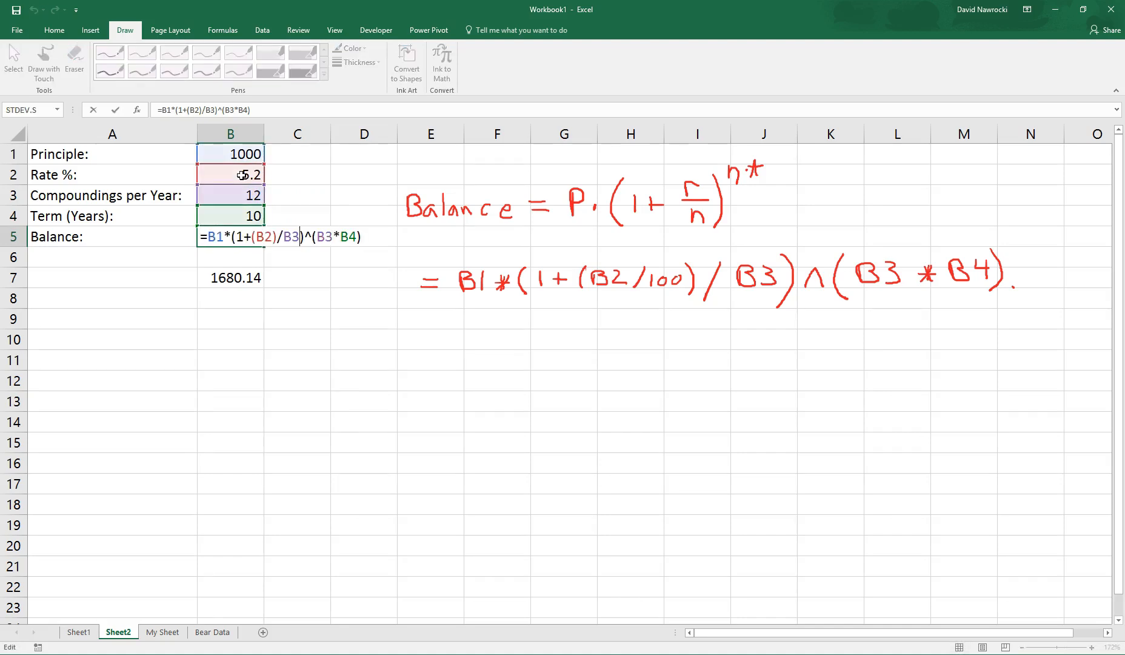
pyautogui.write('/100')
pyautogui.press('Return')
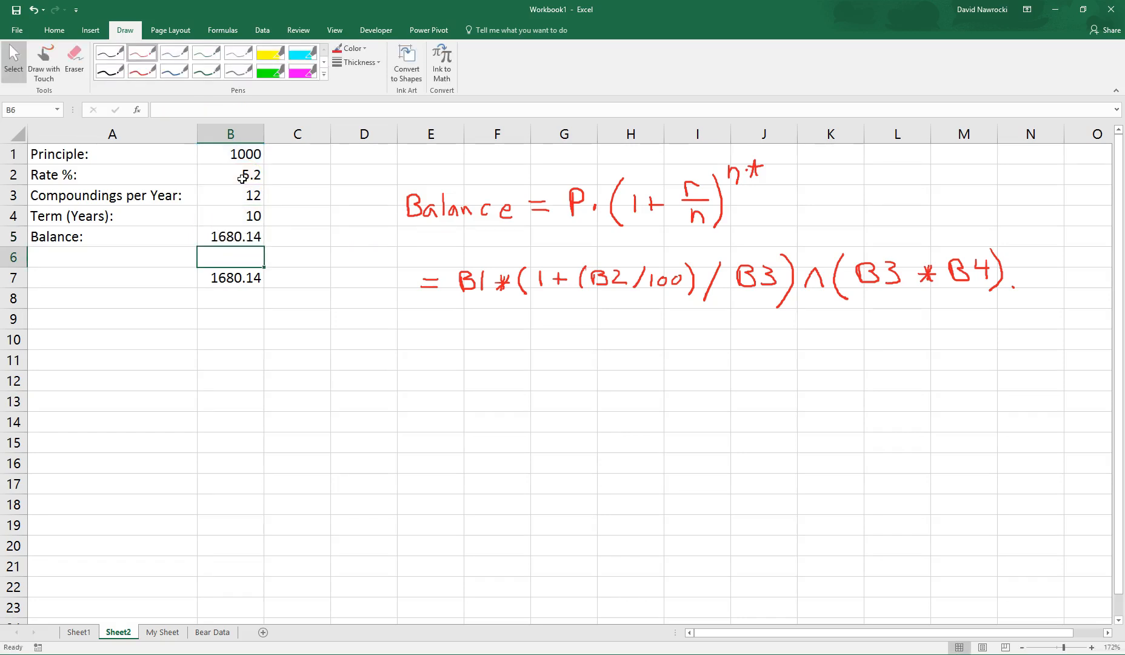
# Step: Select the balance in B5 and widen column B enough to display more decimal places
pyautogui.press('Up')
pyautogui.press('Up')
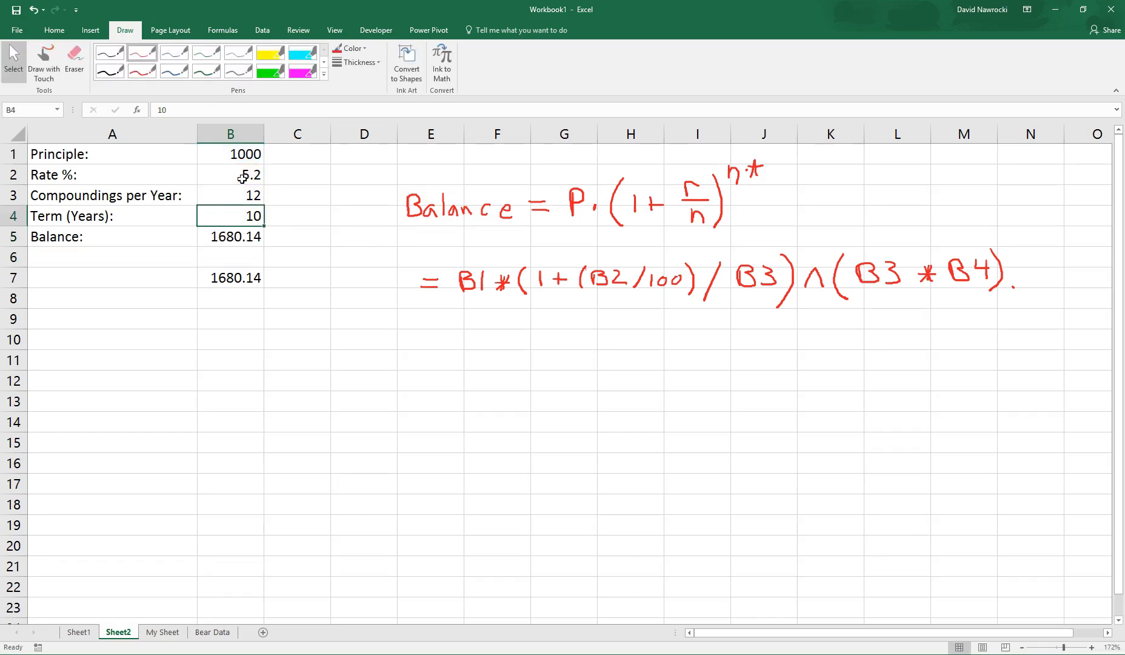
pyautogui.press('Down')
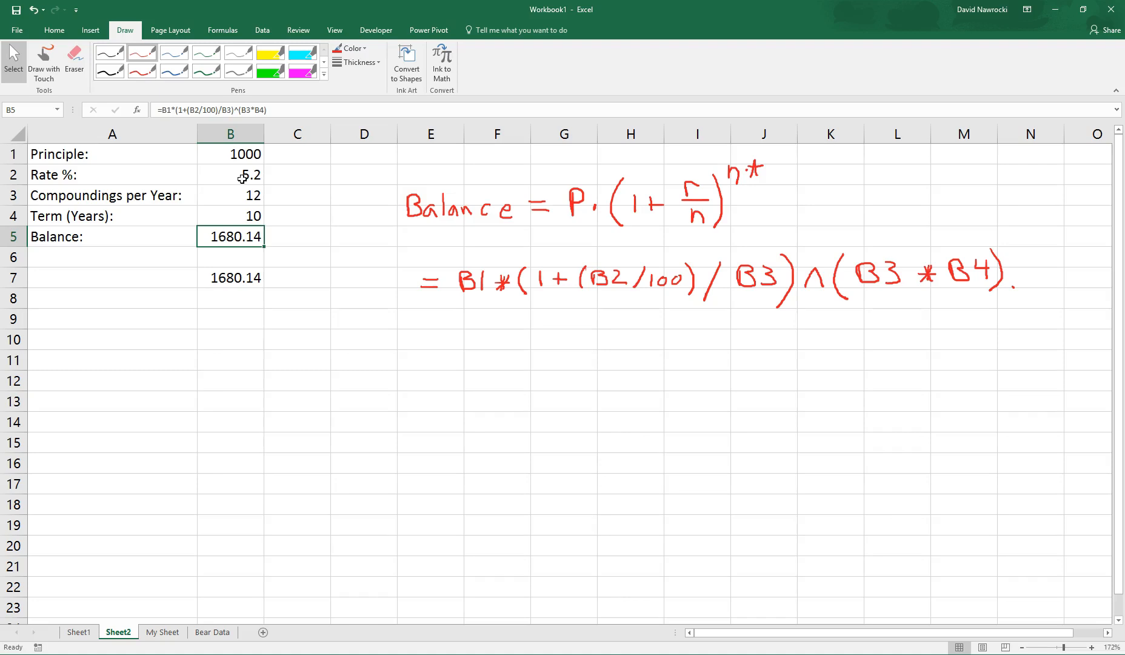
pyautogui.moveTo(264, 132); pyautogui.dragTo(317, 132)
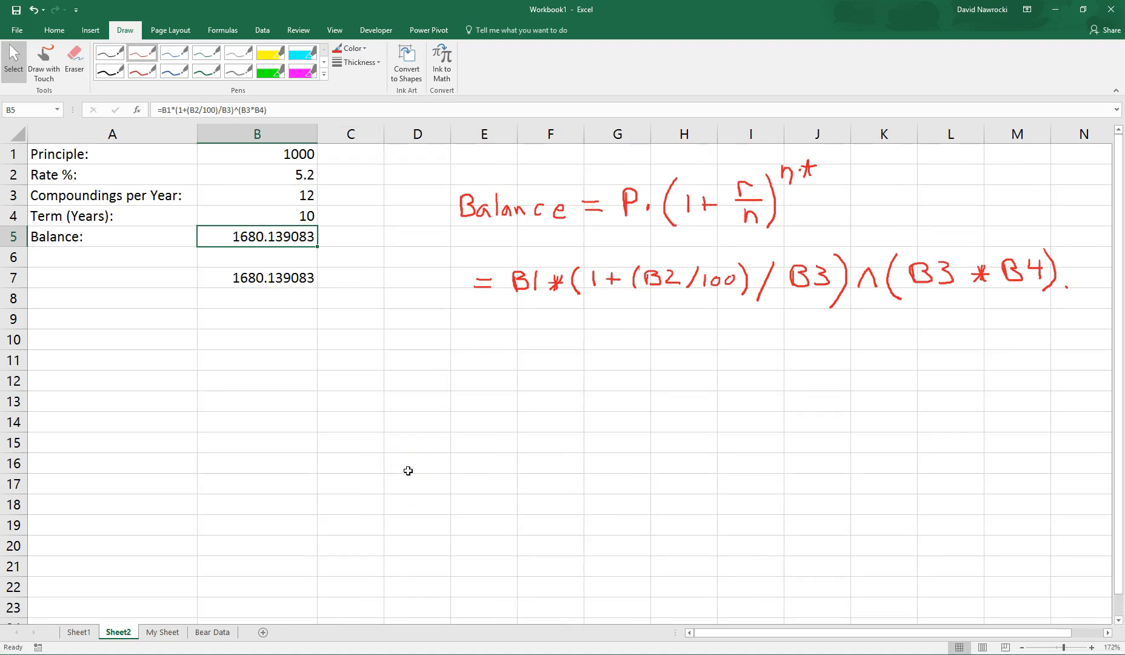
# Step: Wrap the balance formula in B5 in ROUND with 2 digits, giving =ROUND(B1*(1+(B2/100)/B3)^(B3*B4),2)
pyautogui.press('F2')
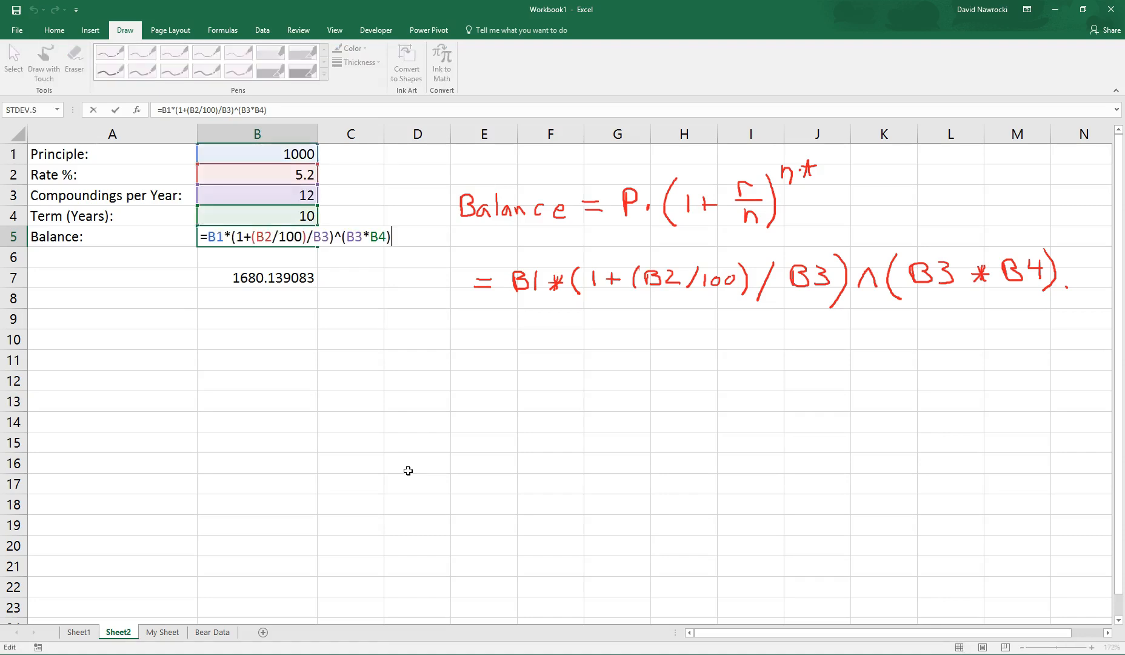
pyautogui.press('Left')
pyautogui.press('Left')
pyautogui.press('Left')
pyautogui.press('Left')
pyautogui.press('Left')
pyautogui.press('Left')
pyautogui.press('Left')
pyautogui.press('Left')
pyautogui.press('Left')
pyautogui.press('Left')
pyautogui.press('Left')
pyautogui.press('Left')
pyautogui.press('Left')
pyautogui.press('Left')
pyautogui.press('Left')
pyautogui.press('Left')
pyautogui.press('Left')
pyautogui.press('Left')
pyautogui.press('Left')
pyautogui.press('Left')
pyautogui.write('Round(')
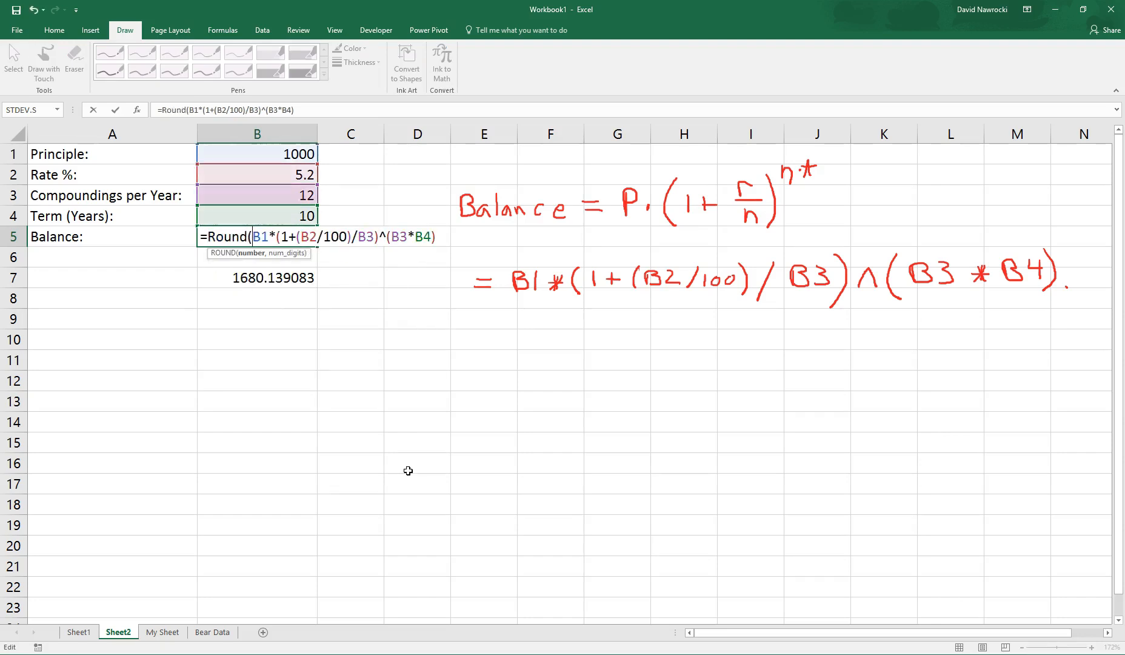
pyautogui.press('Right')
pyautogui.press('Right')
pyautogui.press('Right')
pyautogui.press('Right')
pyautogui.press('Right')
pyautogui.press('Right')
pyautogui.press('Right')
pyautogui.press('Right')
pyautogui.press('Right')
pyautogui.press('Right')
pyautogui.press('Right')
pyautogui.press('Right')
pyautogui.press('Right')
pyautogui.press('Right')
pyautogui.press('Right')
pyautogui.press('Right')
pyautogui.press('Right')
pyautogui.press('Right')
pyautogui.press('Right')
pyautogui.press('Right')
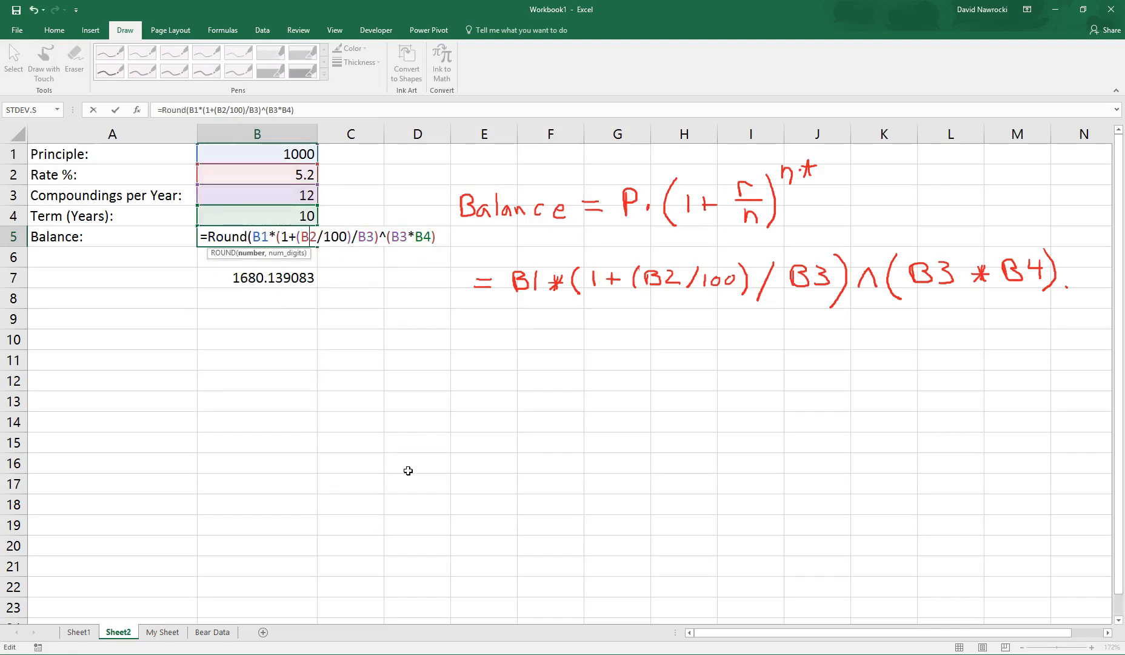
pyautogui.write(',2)')
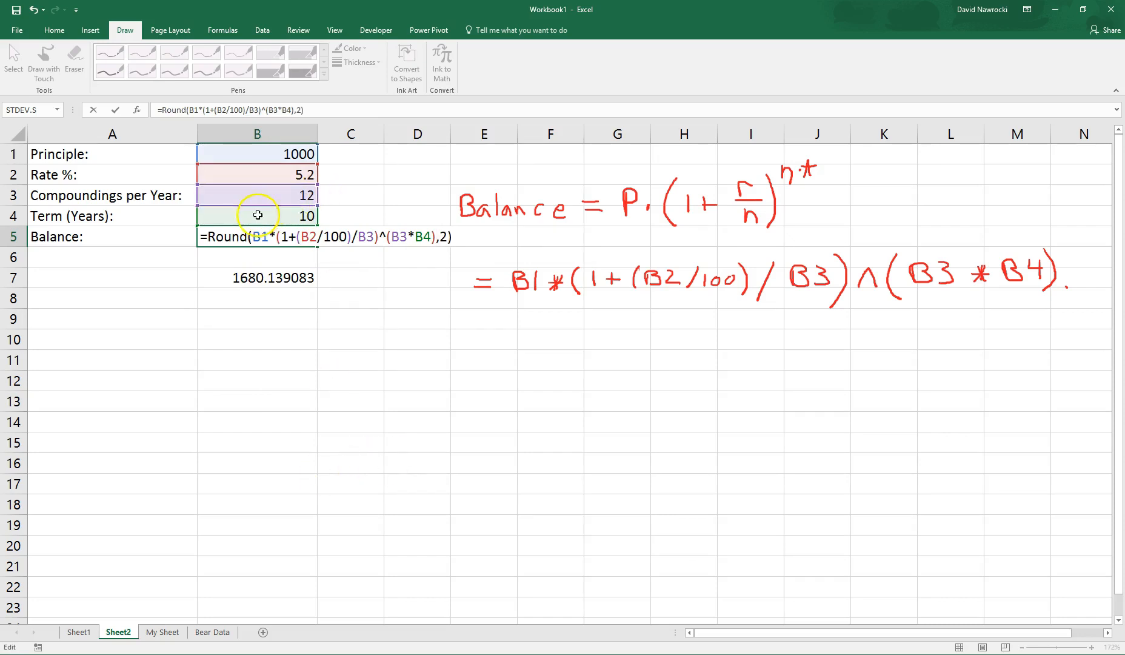
pyautogui.moveTo(252, 234); pyautogui.dragTo(438, 235)
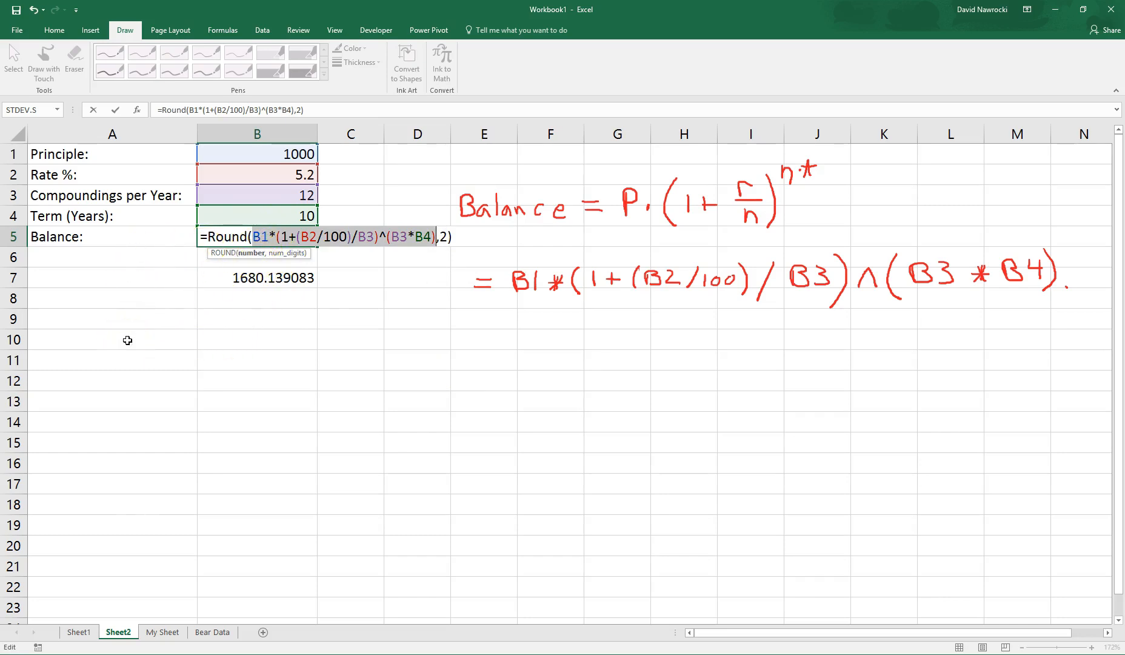
pyautogui.press('Return')
pyautogui.press('Up')
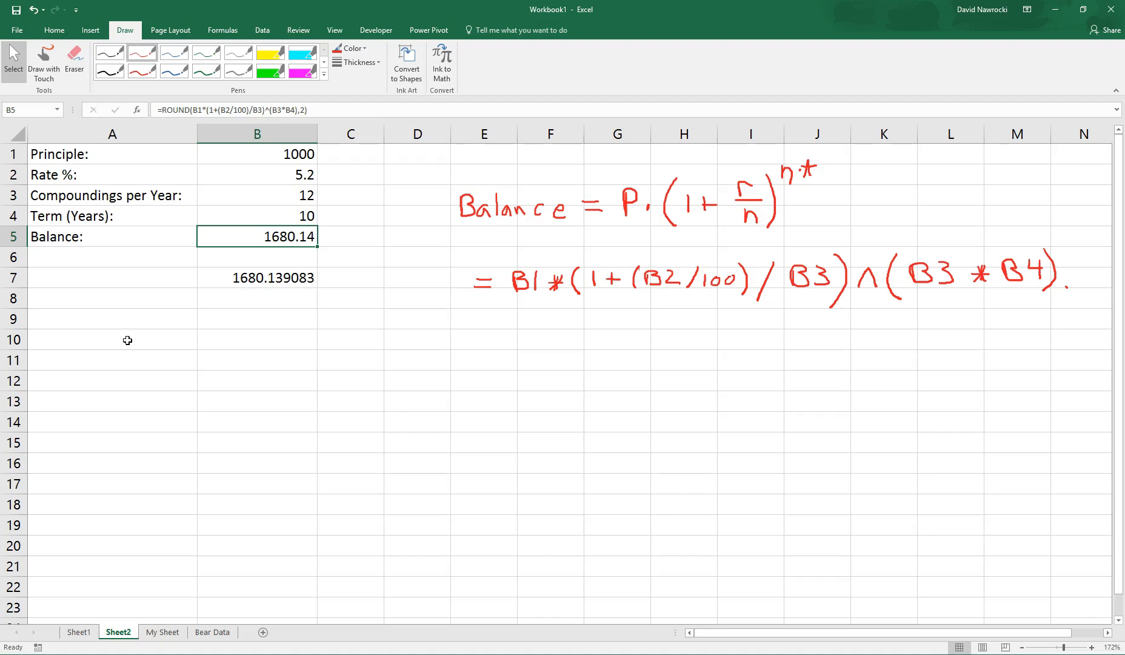
# Step: Clear the rounded balance formula from B5 and undo the deletion
pyautogui.press('Delete')
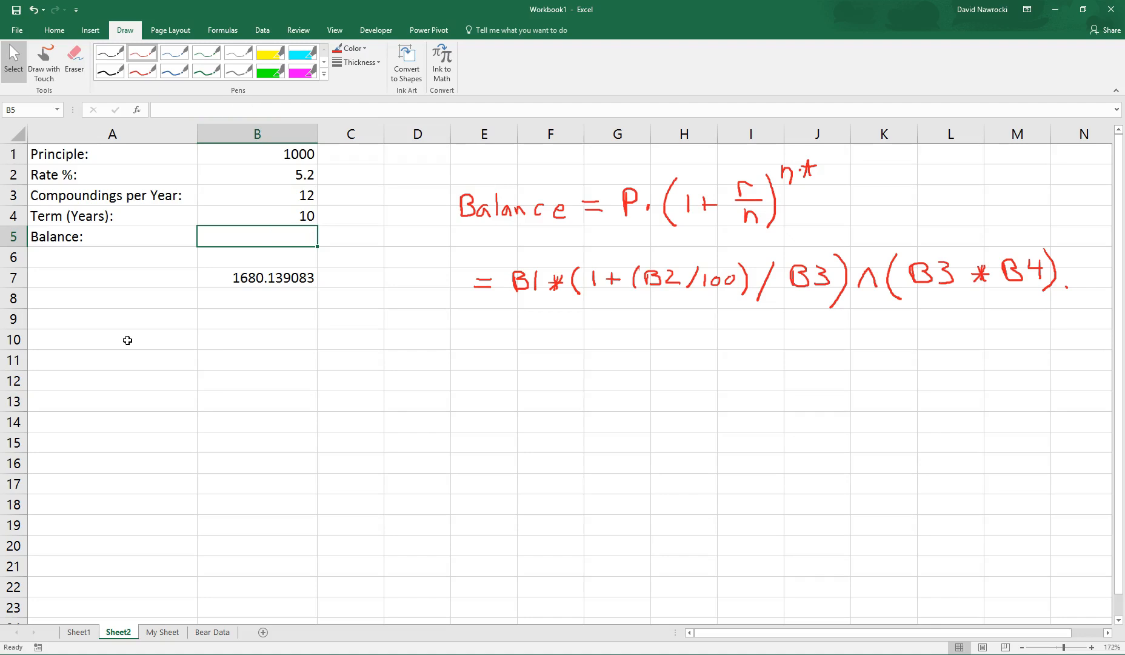
pyautogui.press('Down')
pyautogui.press('Down')
pyautogui.press('Up')
pyautogui.press('Up')
pyautogui.click(34, 9)
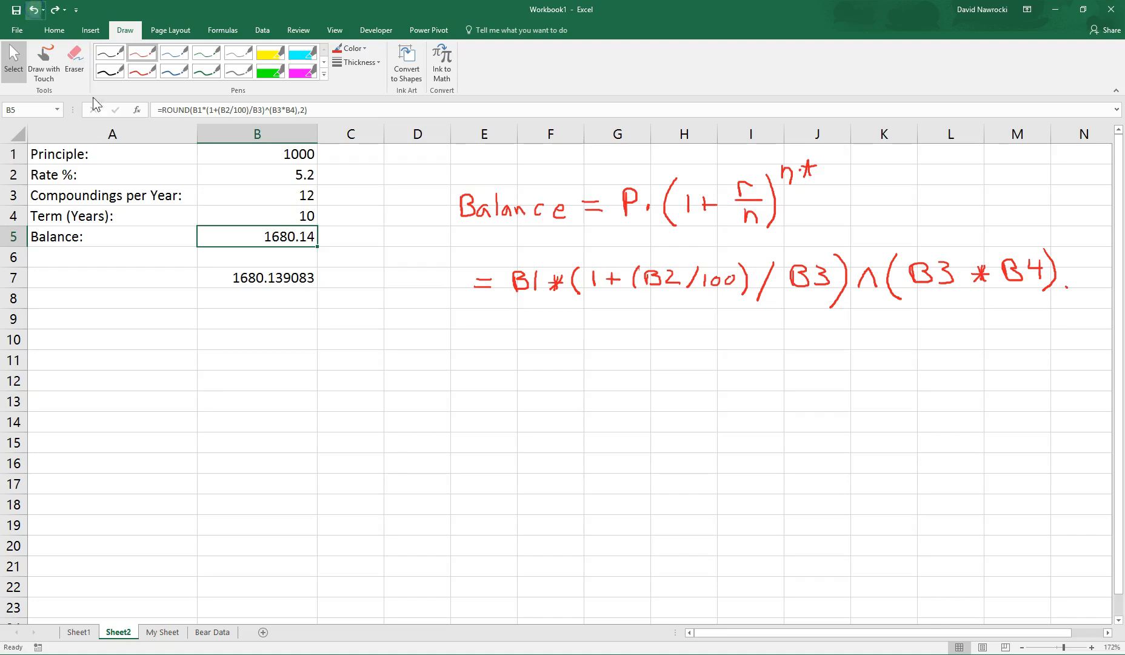
# Step: Remove the ROUND function and its digits argument from B5, restoring =B1*(1+(B2/100)/B3)^(B3*B4)
pyautogui.press('F2')
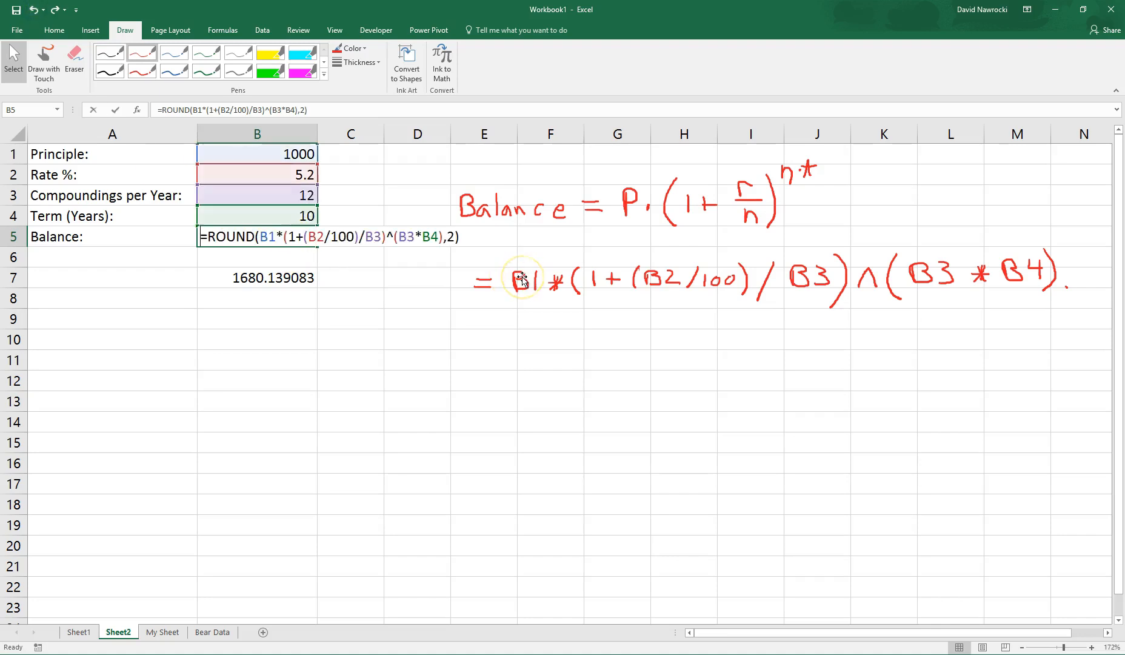
pyautogui.press('BackSpace')
pyautogui.press('BackSpace')
pyautogui.press('BackSpace')
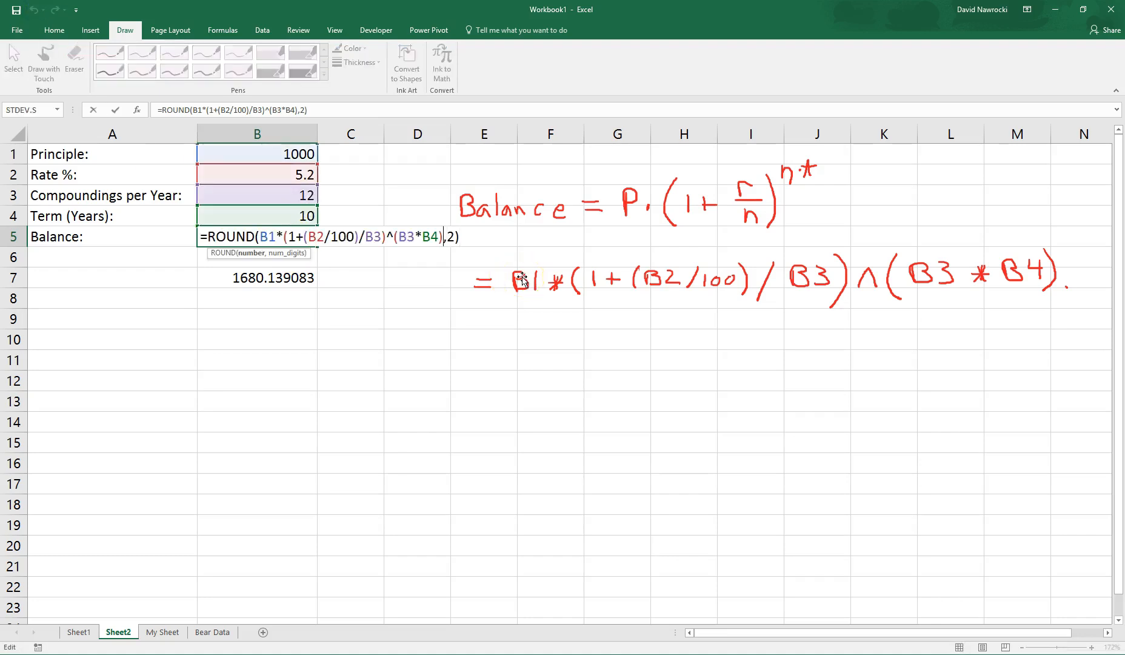
pyautogui.press('Left')
pyautogui.press('Left')
pyautogui.press('Left')
pyautogui.press('Left')
pyautogui.press('Left')
pyautogui.press('Left')
pyautogui.press('Left')
pyautogui.press('Left')
pyautogui.press('Left')
pyautogui.press('Left')
pyautogui.press('Left')
pyautogui.press('Left')
pyautogui.press('Left')
pyautogui.press('Left')
pyautogui.press('Left')
pyautogui.press('Left')
pyautogui.press('Left')
pyautogui.press('Left')
pyautogui.press('Left')
pyautogui.press('Left')
pyautogui.press('Right')
pyautogui.press('Delete')
pyautogui.press('Delete')
pyautogui.press('Delete')
pyautogui.press('Delete')
pyautogui.press('Delete')
pyautogui.press('Delete')
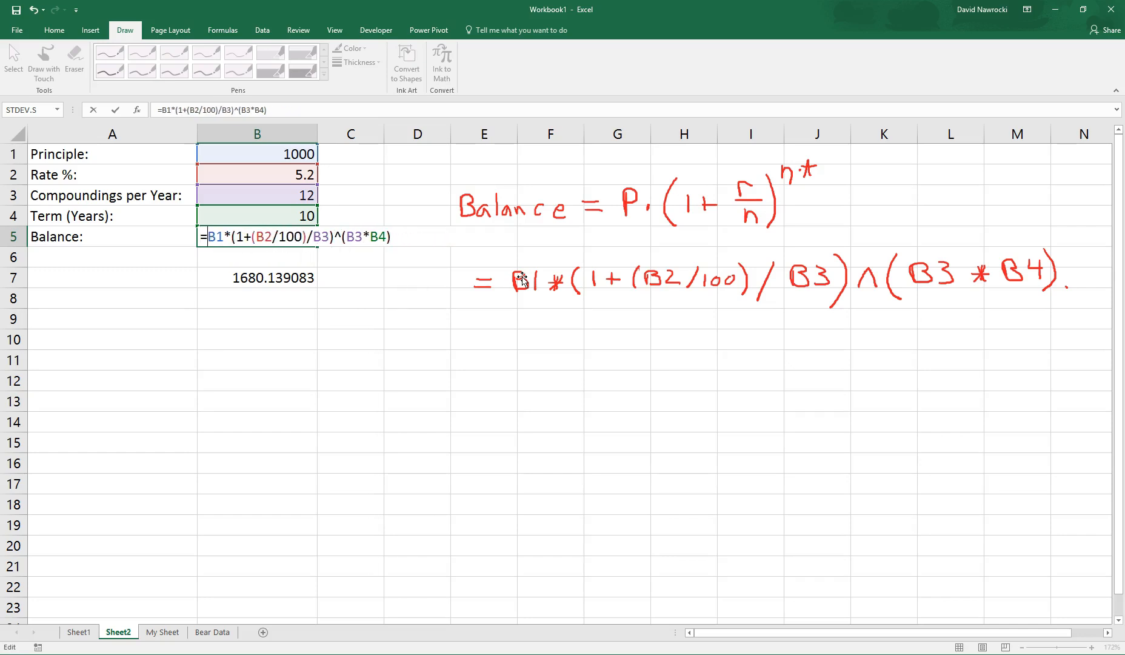
pyautogui.press('Return')
pyautogui.press('Up')
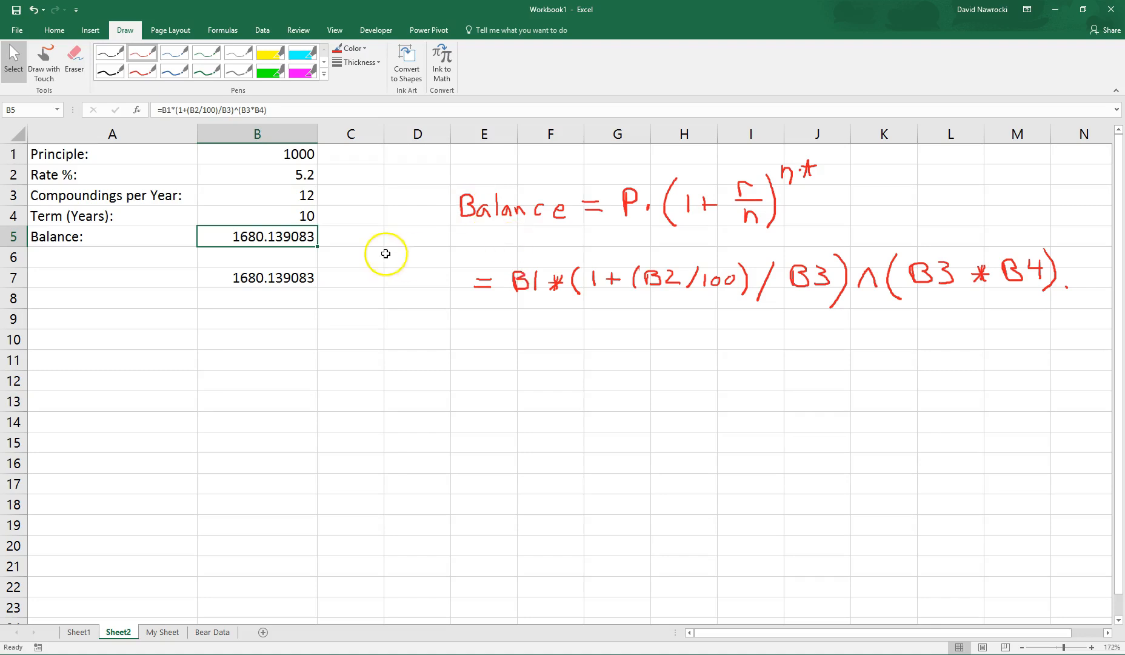
# Step: Format the balance cell B5 as Number with 2 decimal places
pyautogui.rightClick(243, 238)
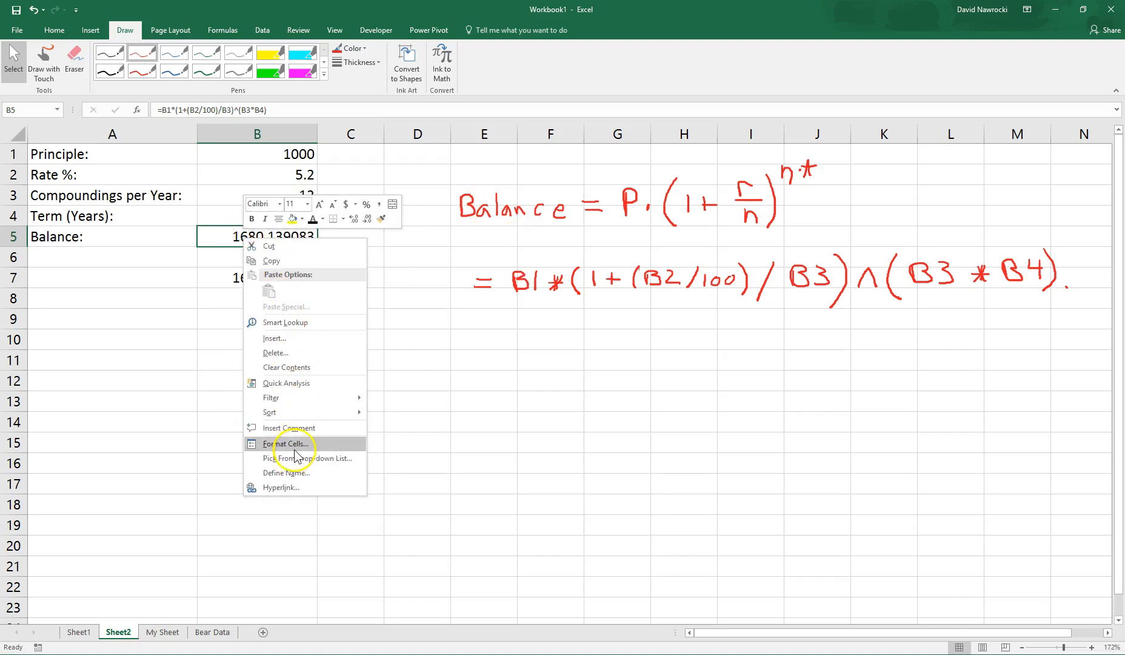
pyautogui.click(288, 444)
pyautogui.click(165, 364)
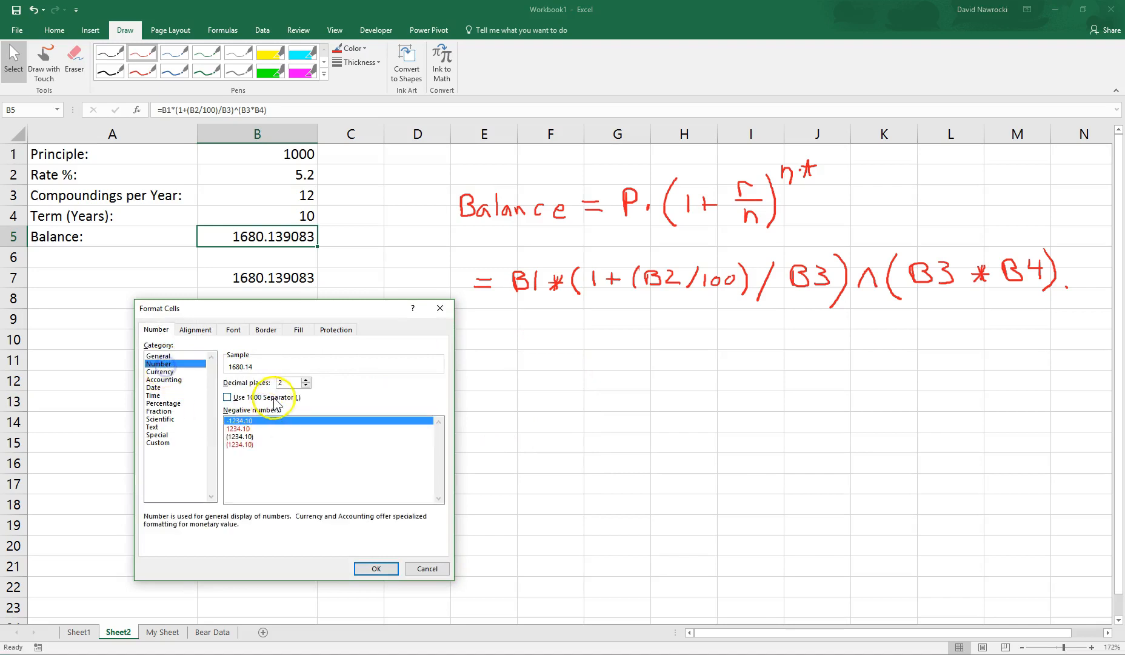
pyautogui.click(376, 570)
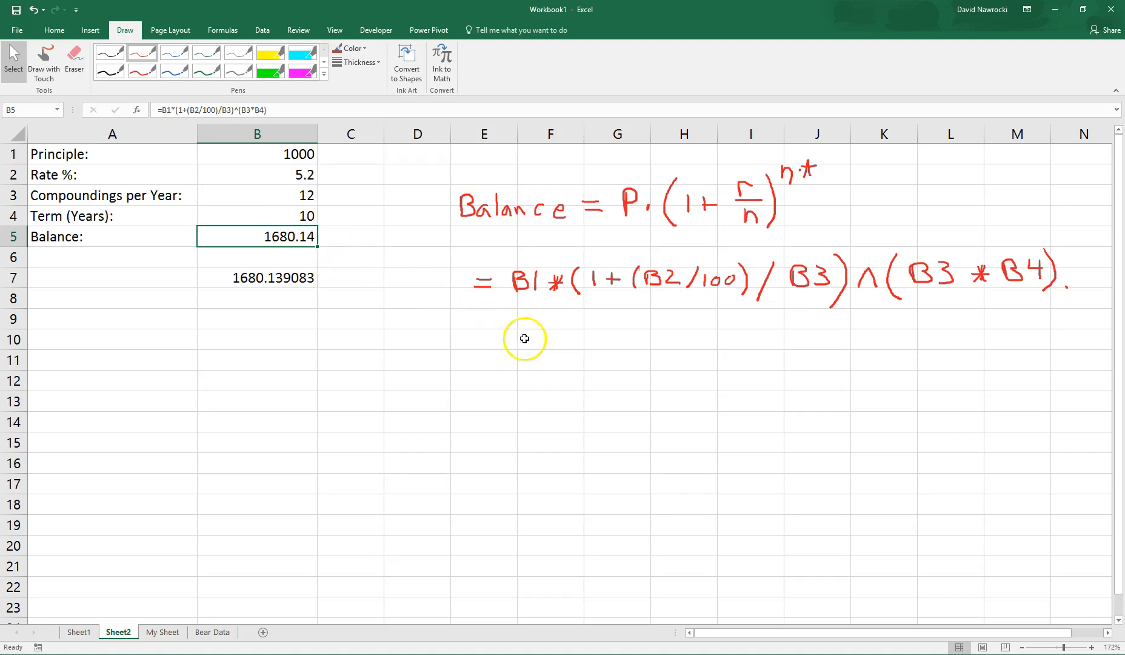
pyautogui.click(557, 381)
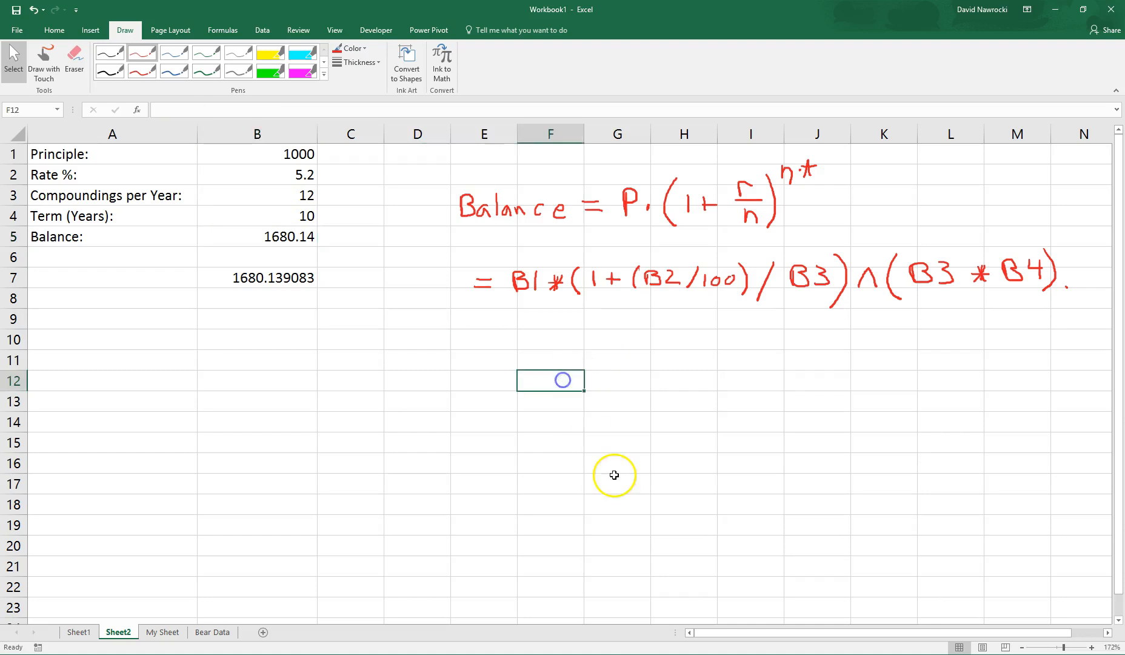
pyautogui.click(440, 386)
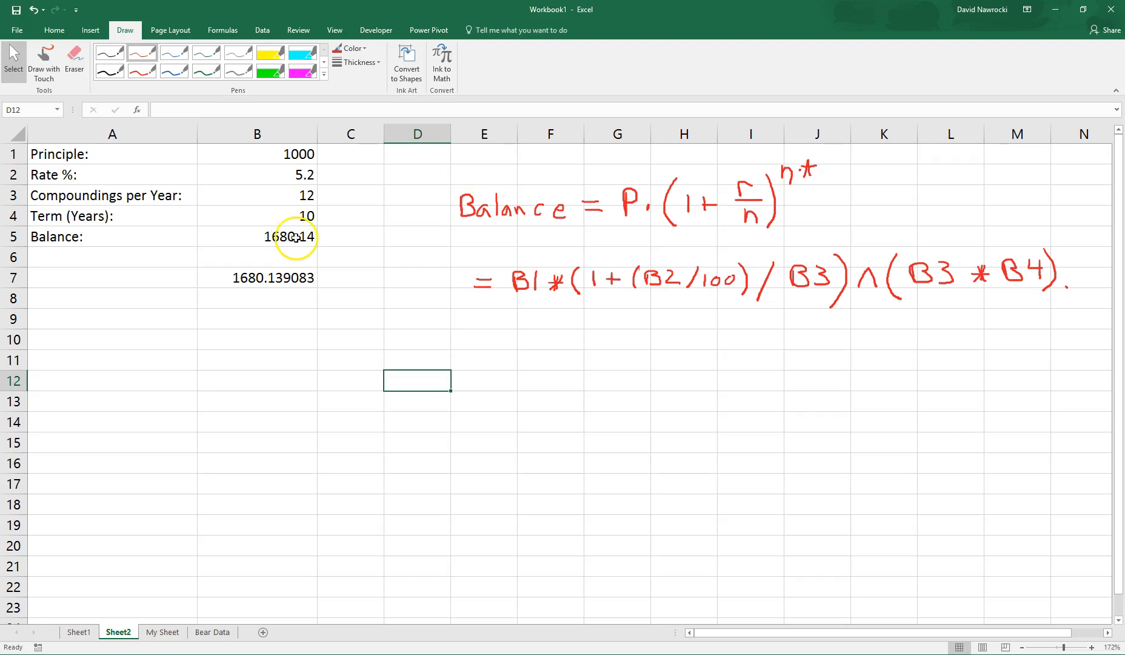
pyautogui.click(272, 274)
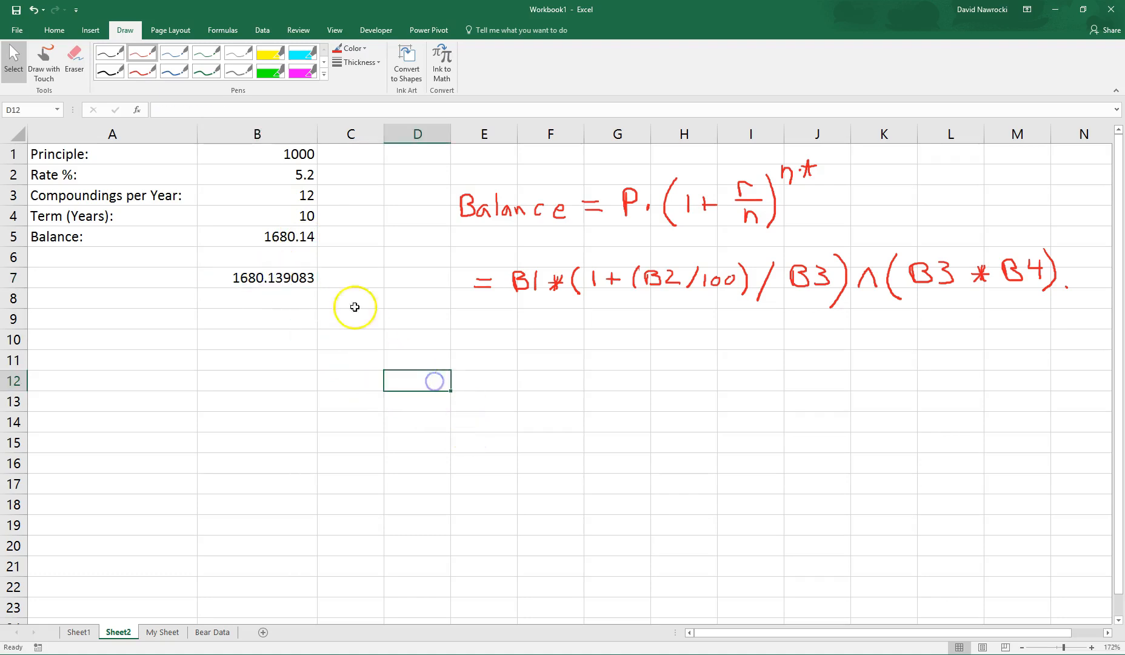
pyautogui.click(277, 237)
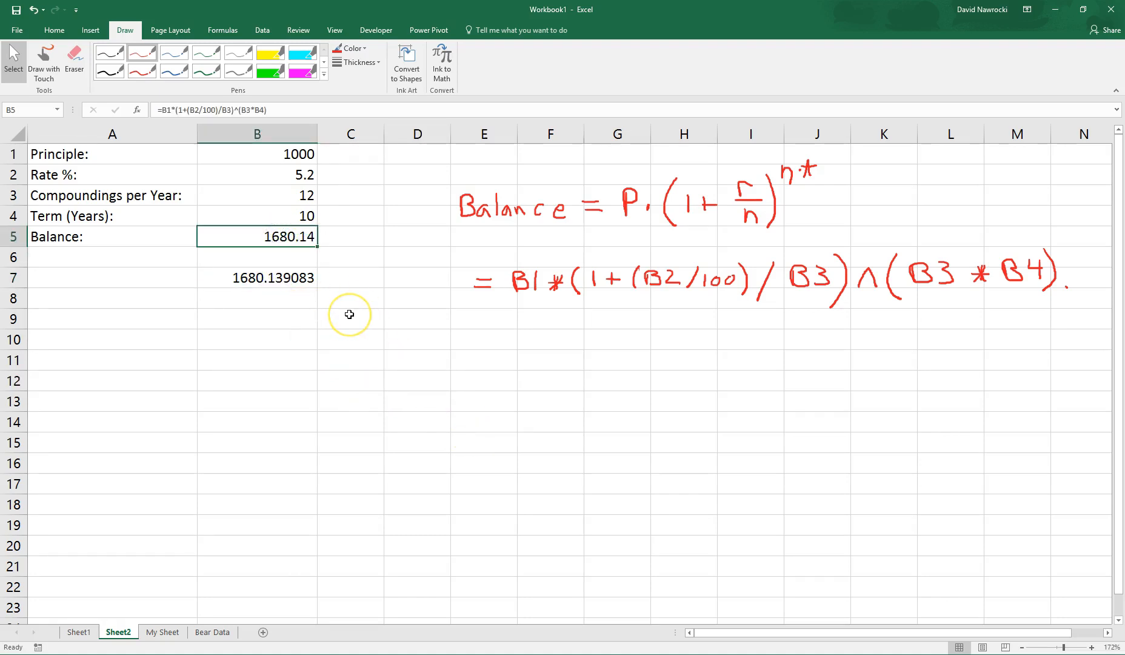
pyautogui.click(493, 397)
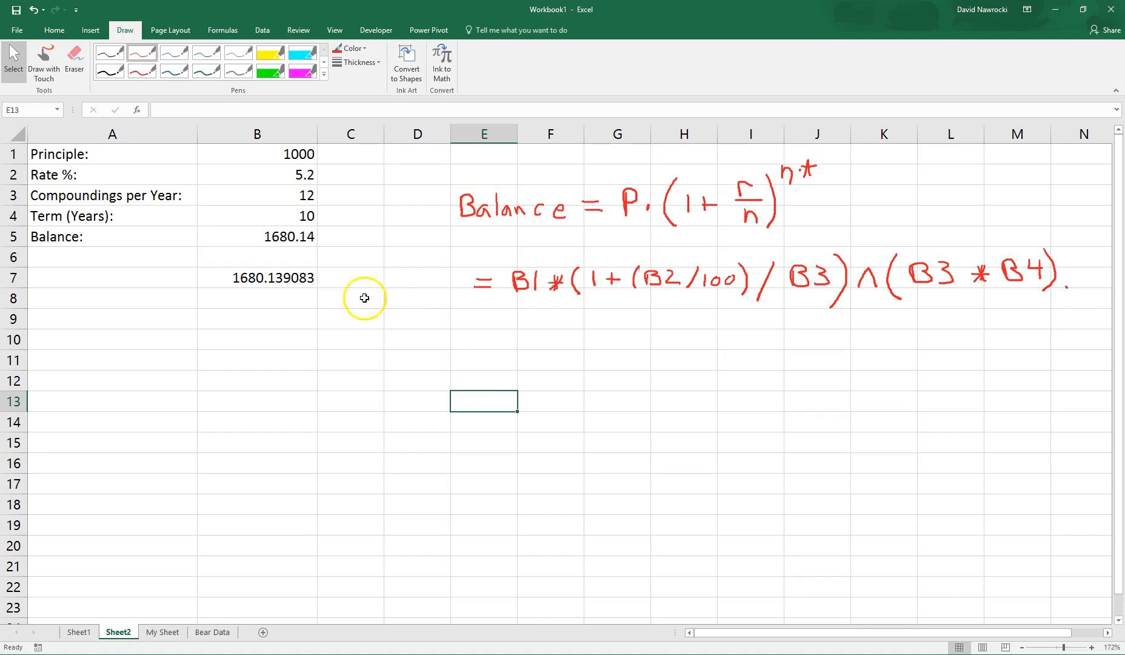
pyautogui.click(285, 236)
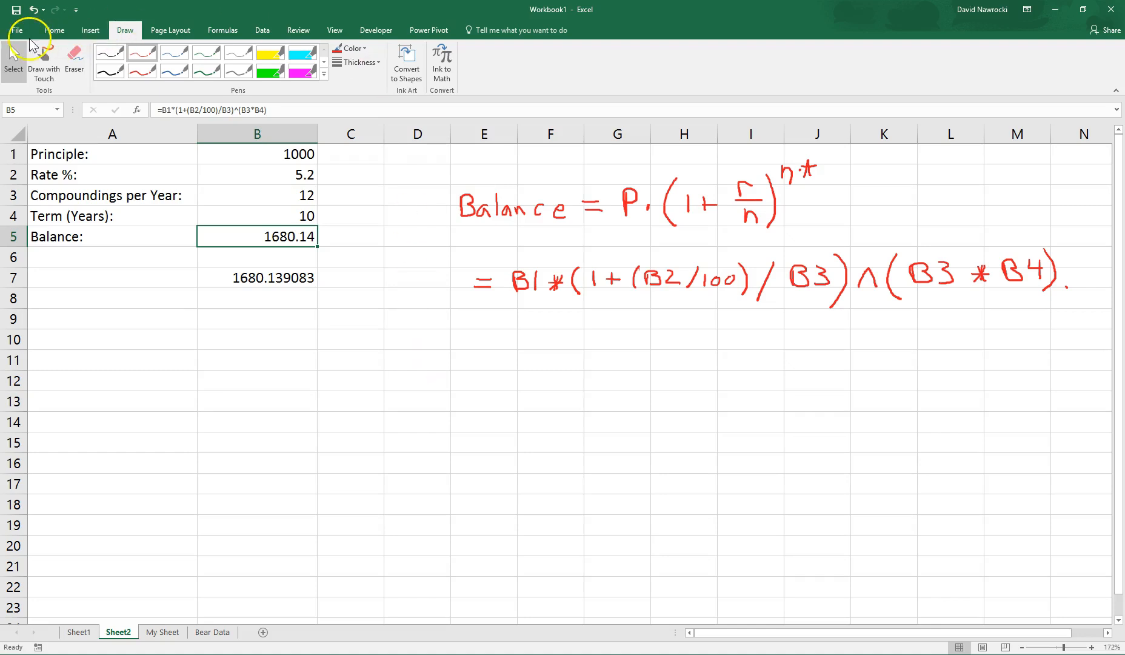
pyautogui.moveTo(0, 121)
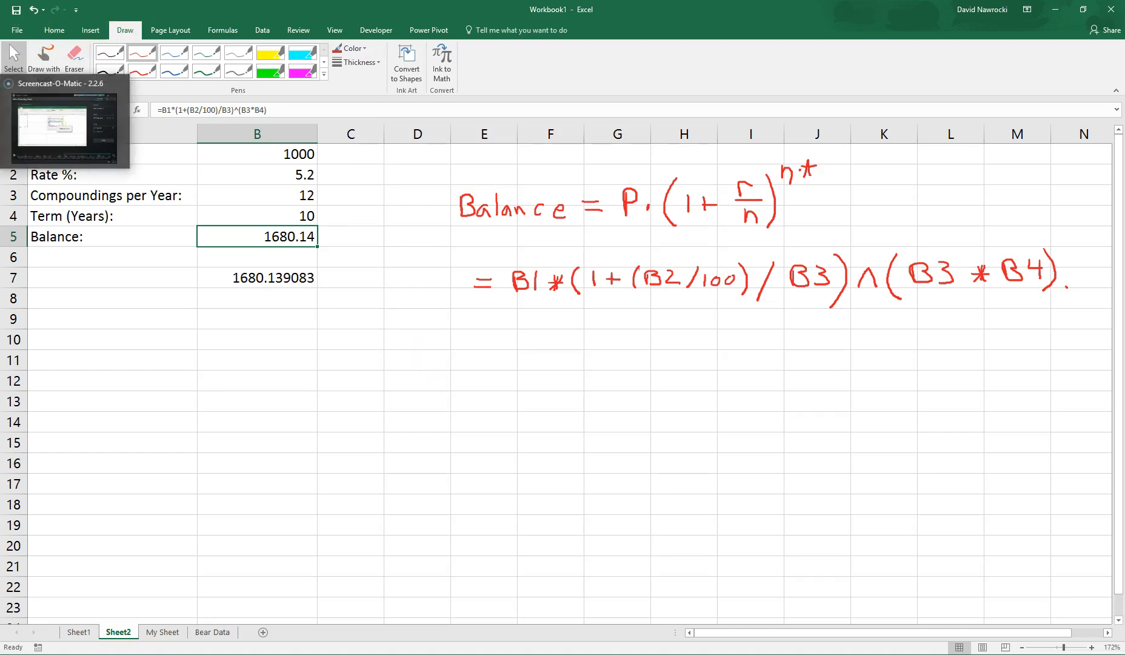